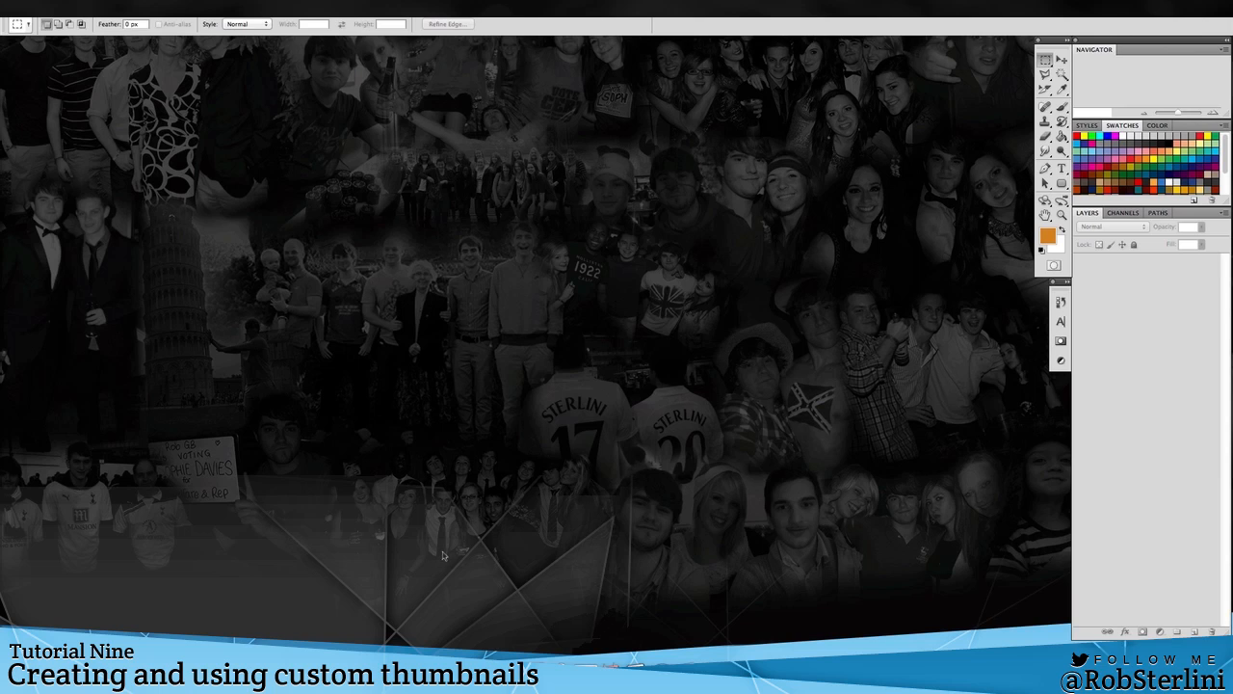
- Create a new 1280 by 720 document and enlarge its window to show space around the canvas
key("Tab")
key("Tab")
left_click(103, 8)
left_click(116, 29)
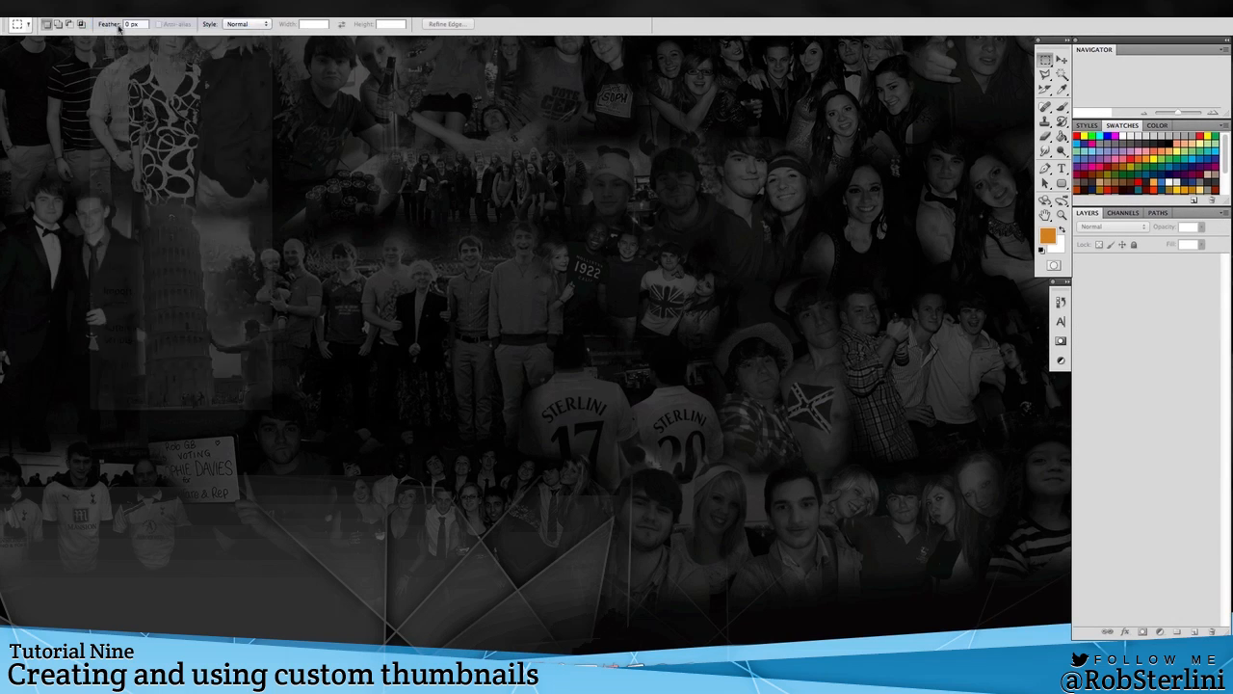
double_click(467, 232)
type("1280")
key("Tab")
type("720")
key("Return")
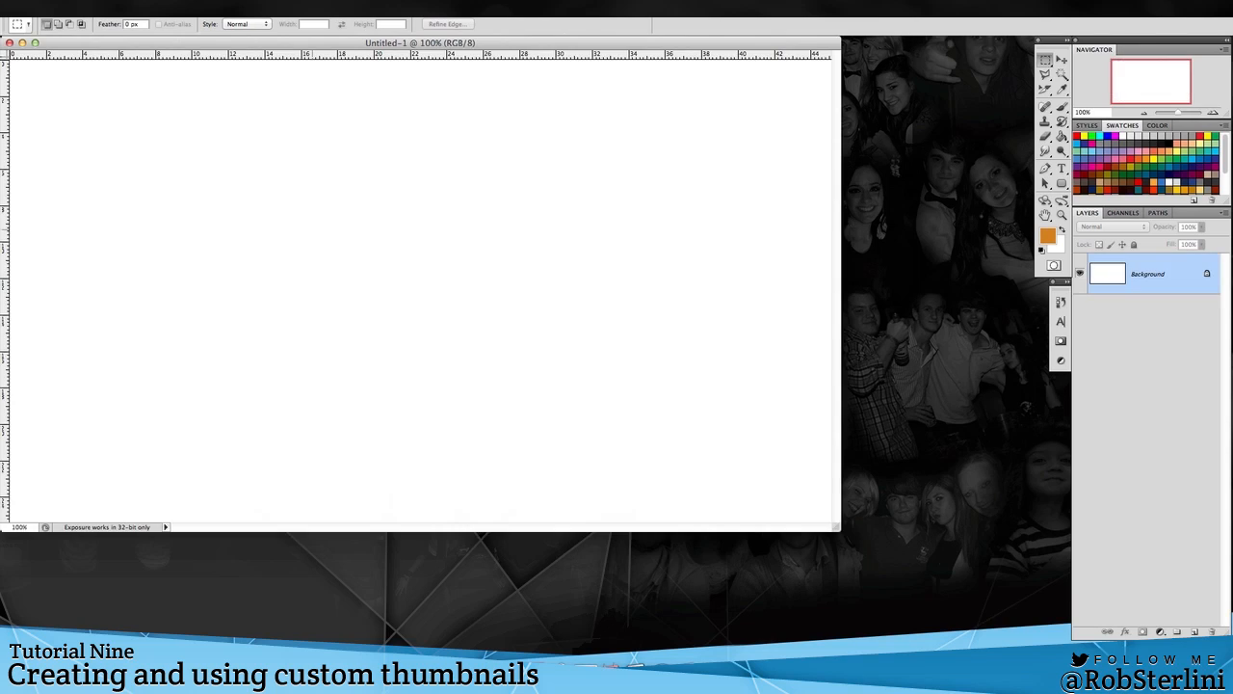
left_click_drag(836, 529, 928, 590)
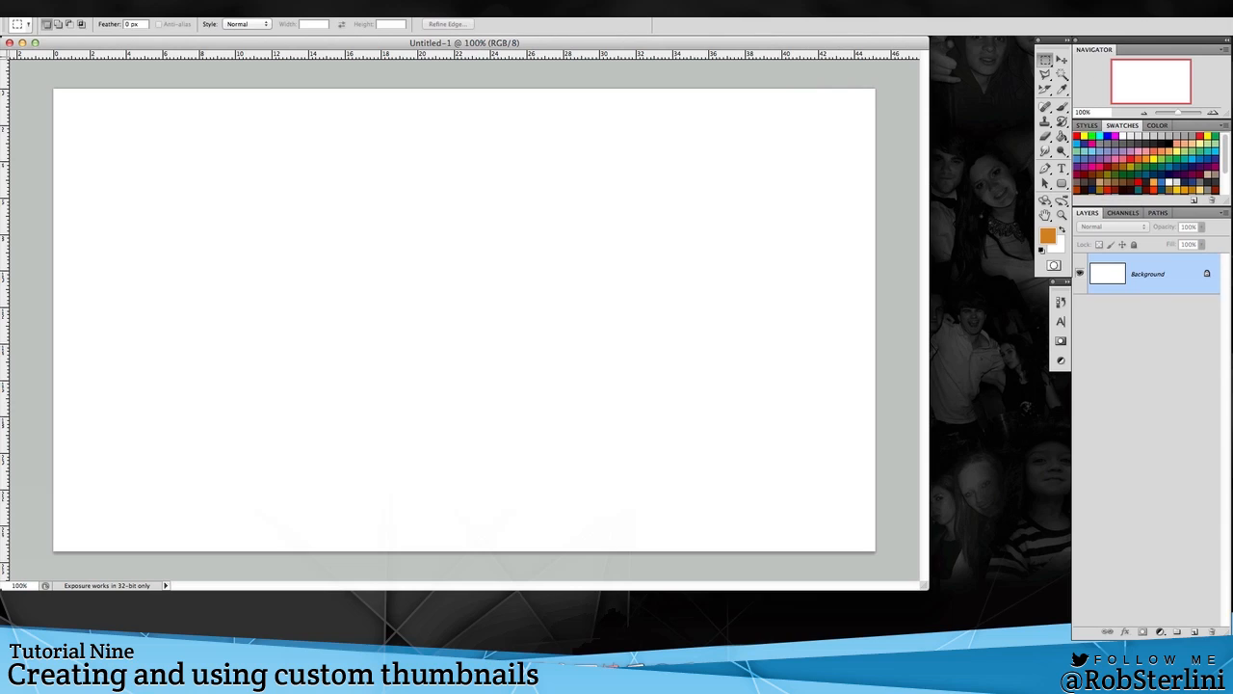
- Fill the white background layer with the dark grey #282828 using the Paint Bucket
left_click(1062, 138)
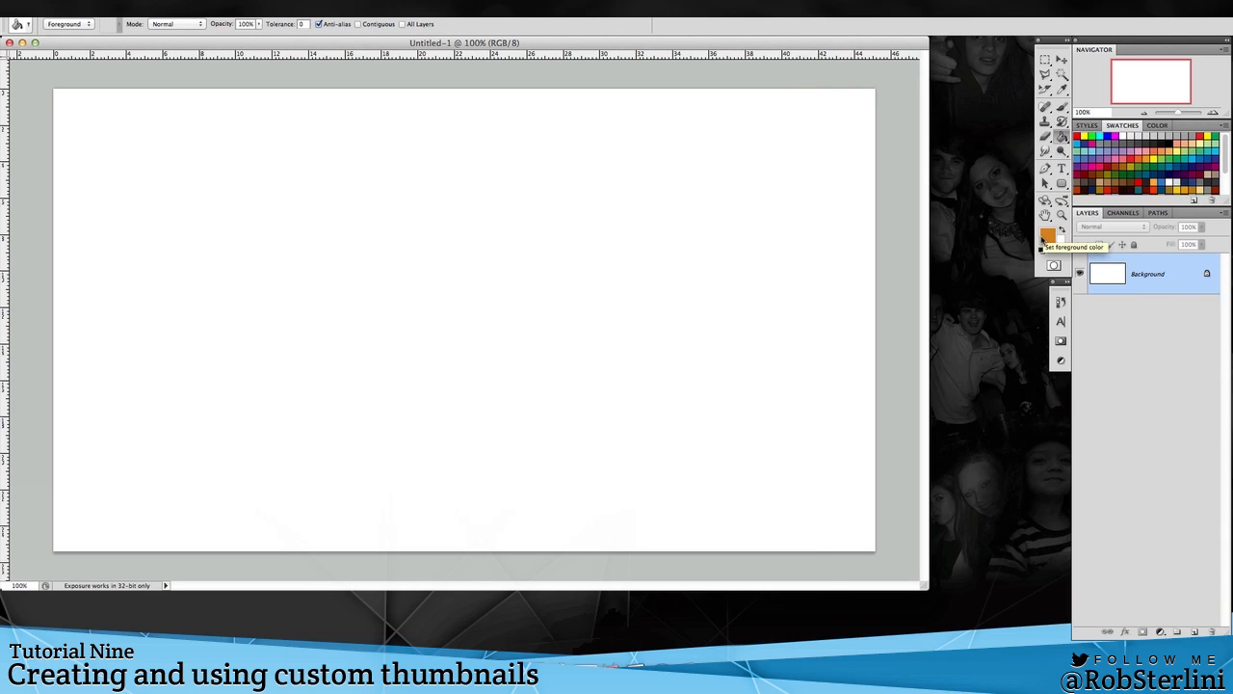
left_click(1048, 235)
left_click_drag(675, 568, 624, 571)
left_click(925, 422)
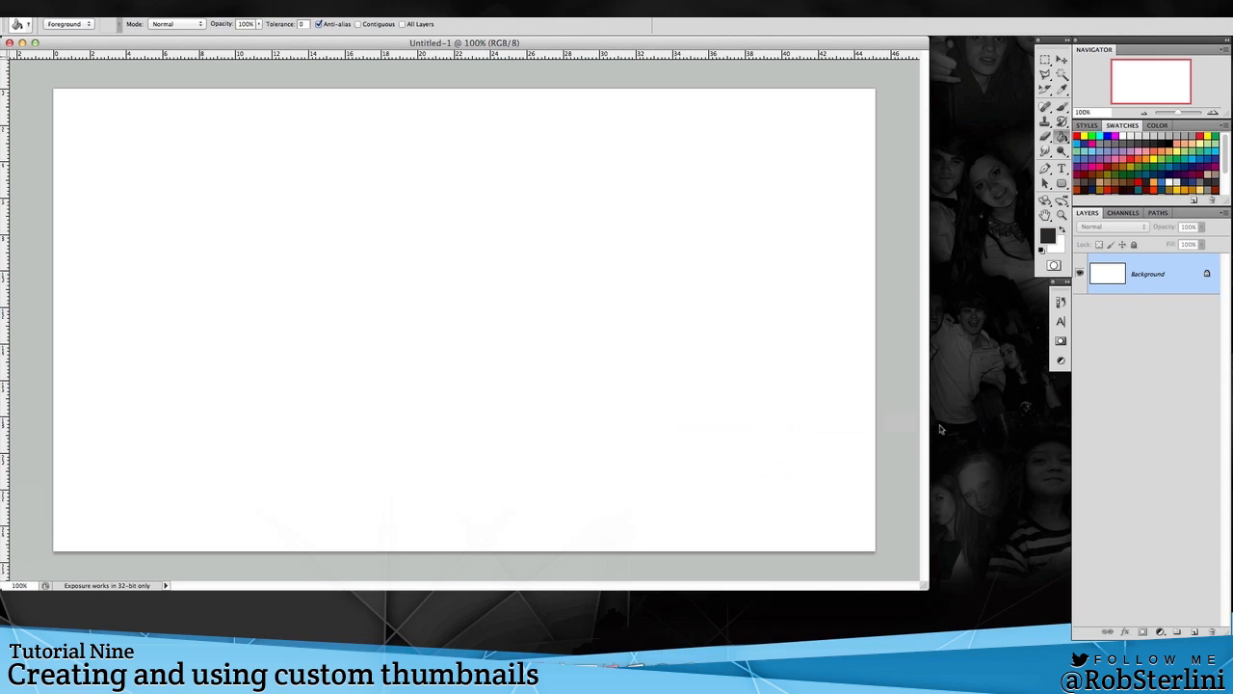
left_click(677, 294)
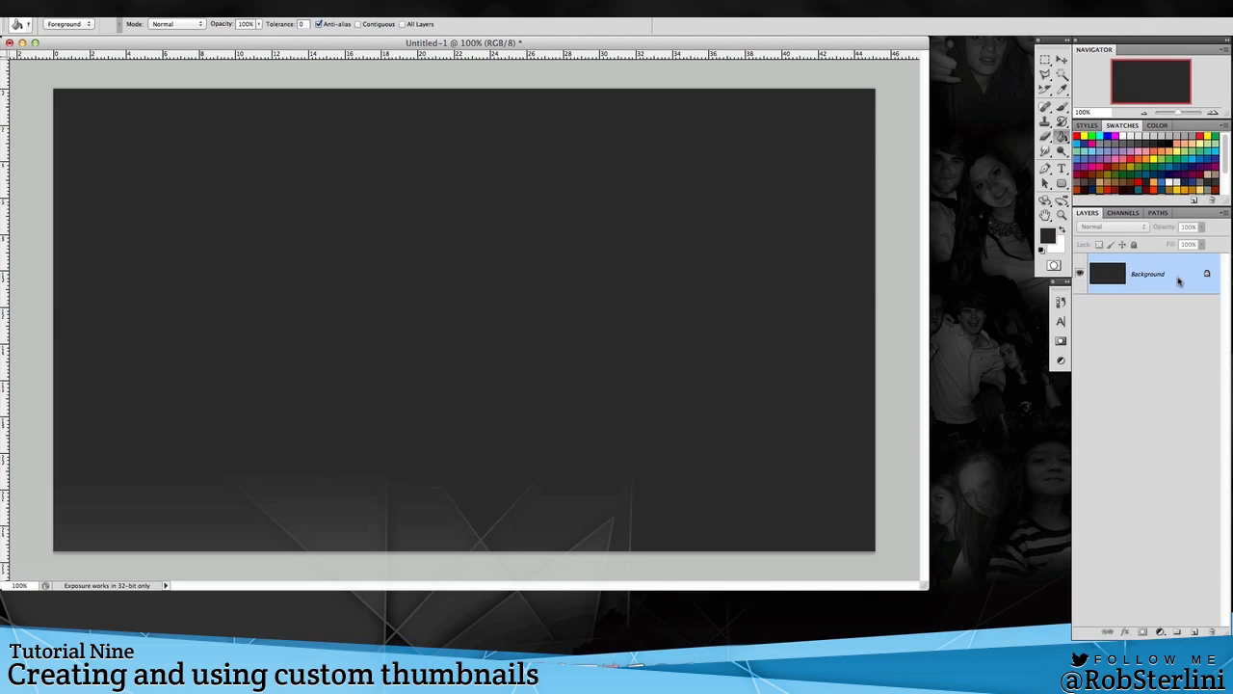
- Refill the background with progressively darker shades, ending on a near-black
left_click(1049, 237)
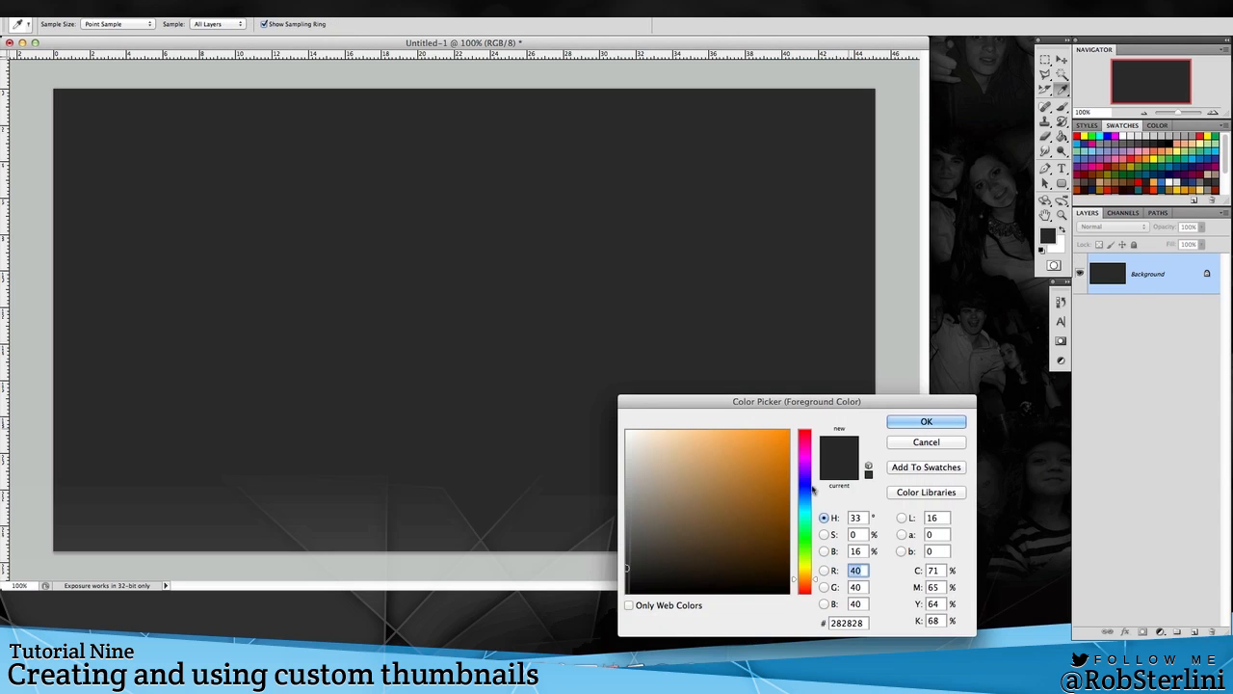
left_click_drag(641, 585, 618, 582)
key("Return")
left_click(453, 341)
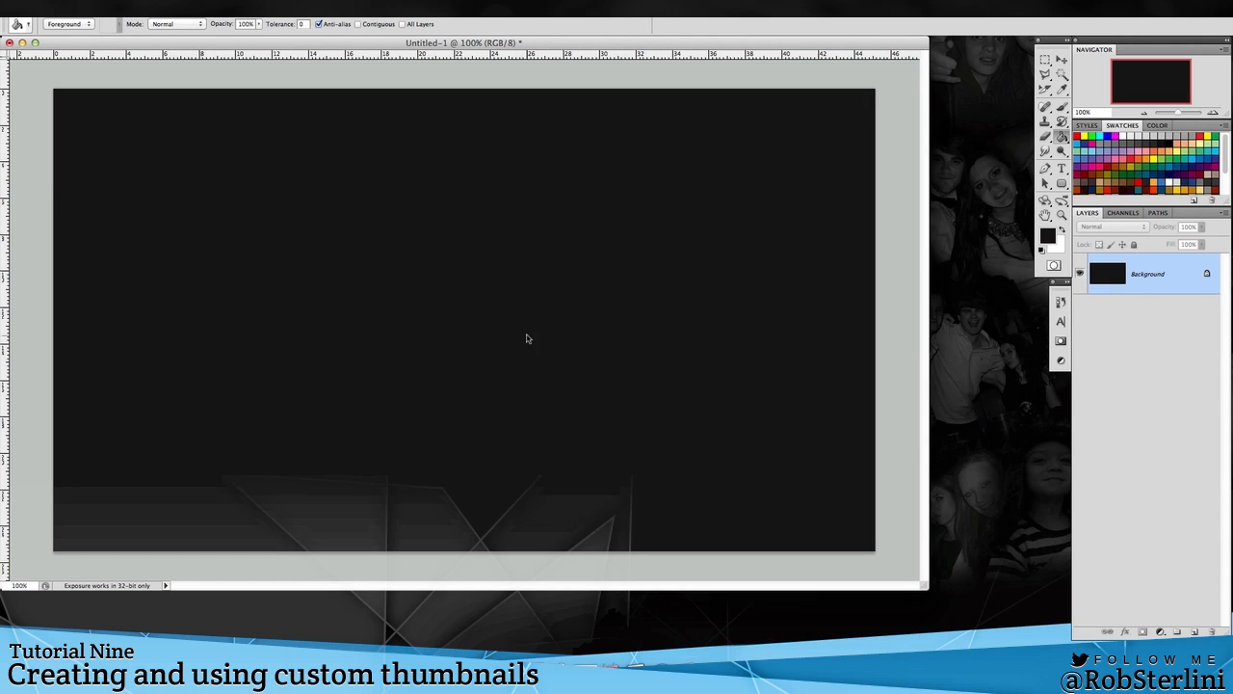
left_click(1048, 237)
left_click_drag(643, 592, 628, 587)
key("Return")
left_click(562, 361)
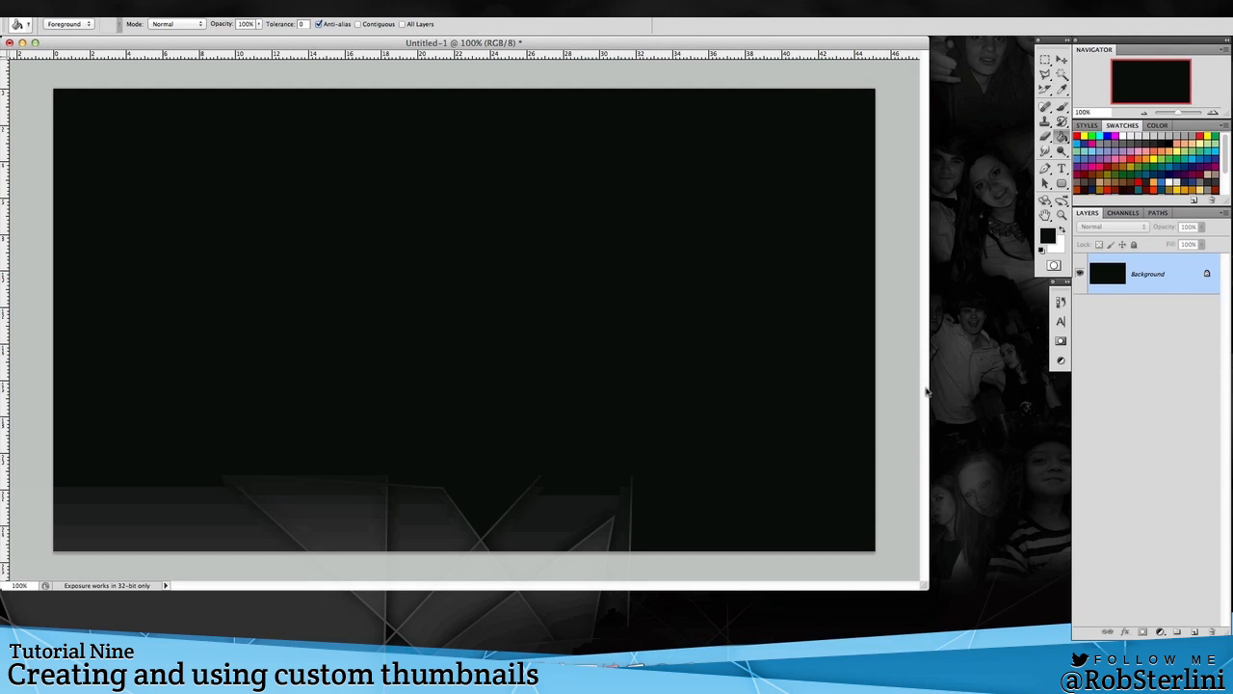
- Convert the locked background into a regular layer named Layer 0 and add a new empty layer above it
double_click(1178, 266)
key("Return")
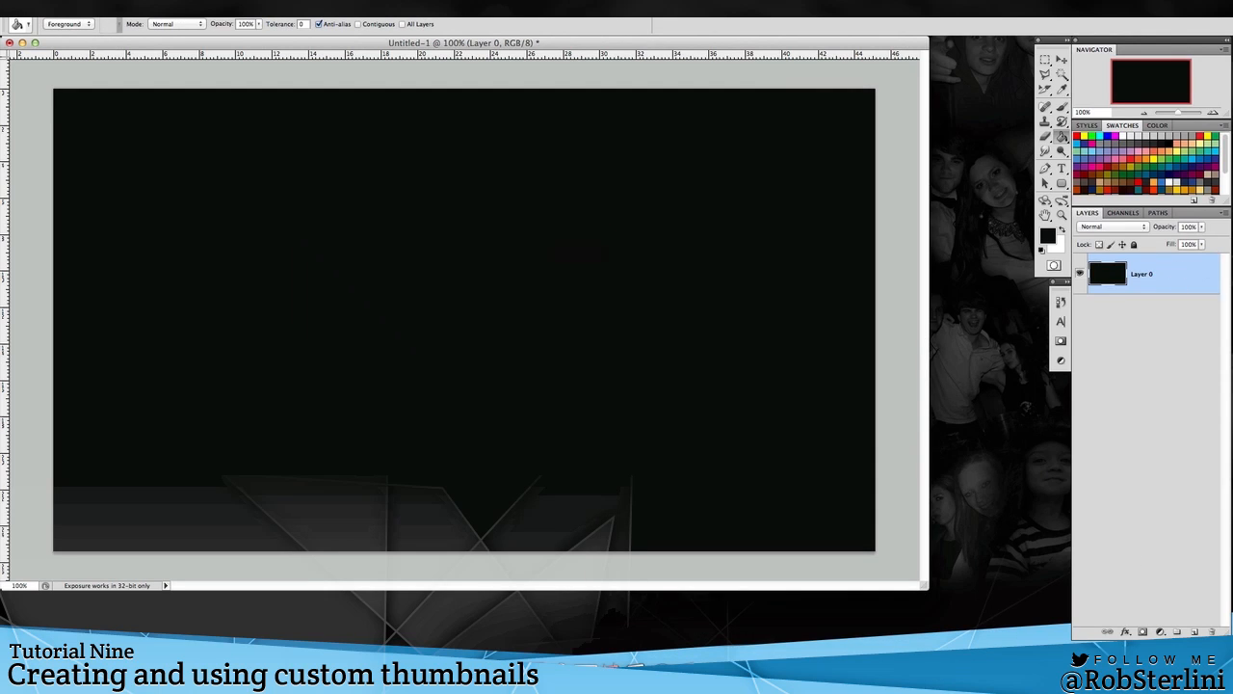
left_click(1192, 631)
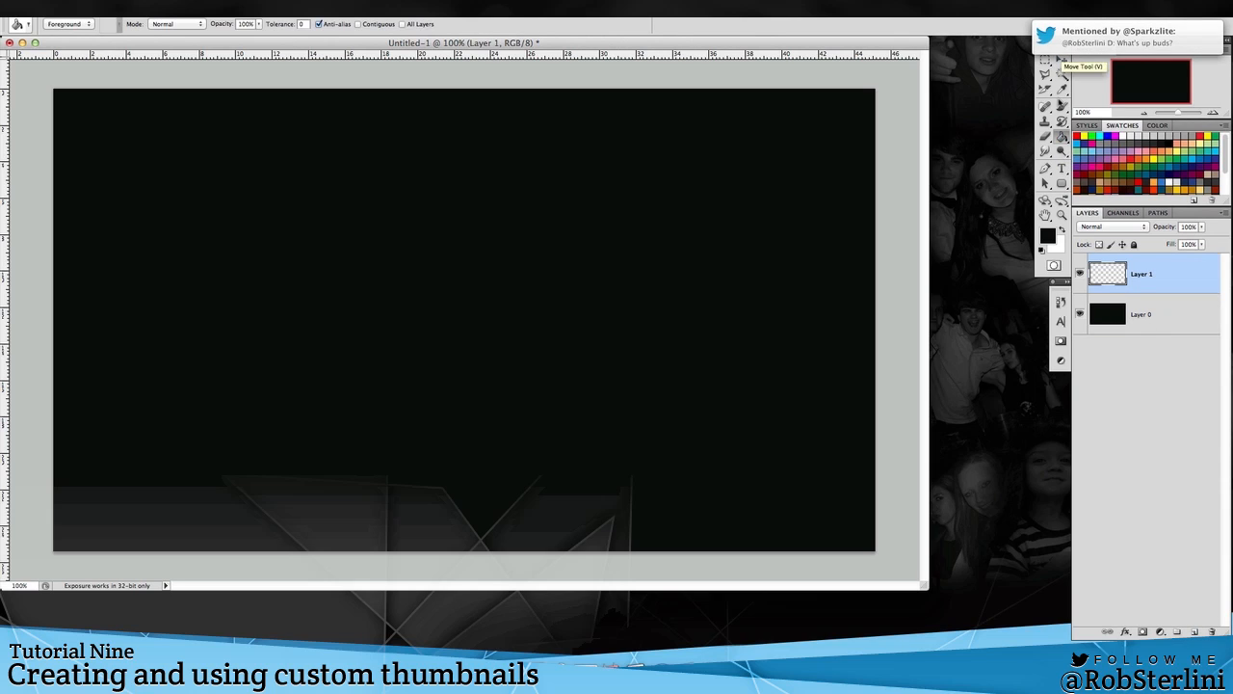
- Set up the Brush tool with a soft round tip at 1399 px and 0% hardness
left_click(1061, 107)
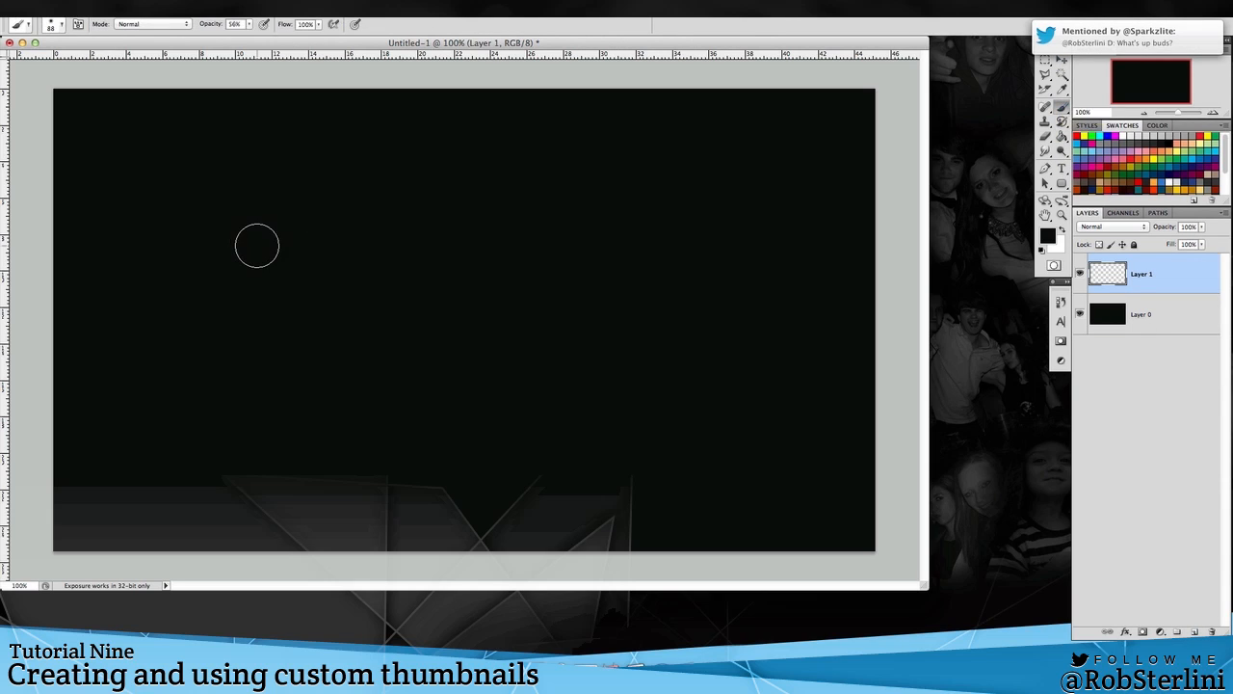
left_click(61, 26)
left_click_drag(77, 58, 141, 61)
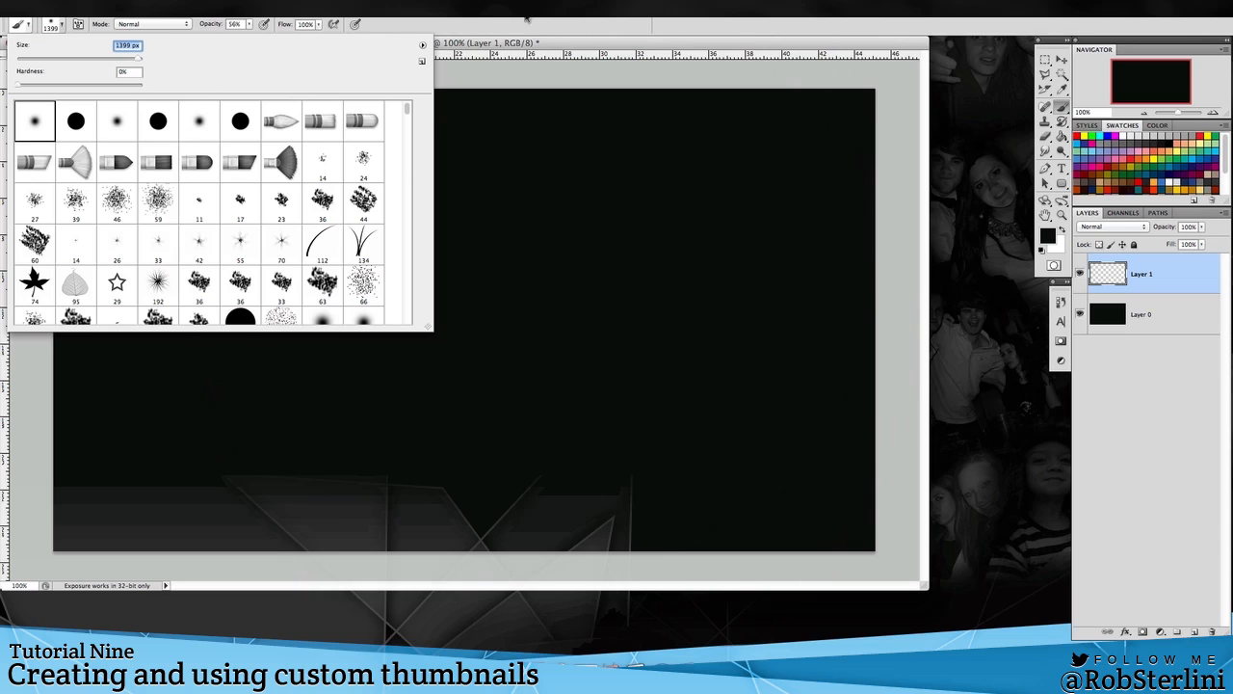
left_click(517, 46)
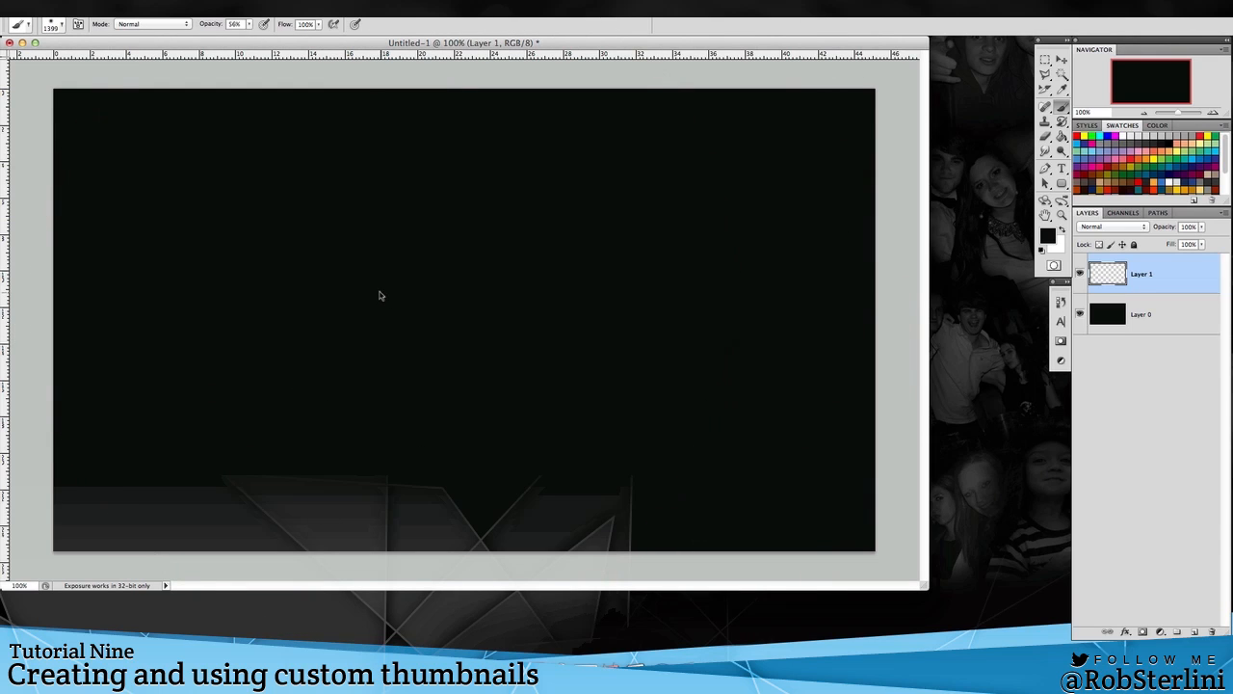
- Place one vertical and one horizontal guide crossing at the centre of the canvas
left_click_drag(2, 196, 465, 220)
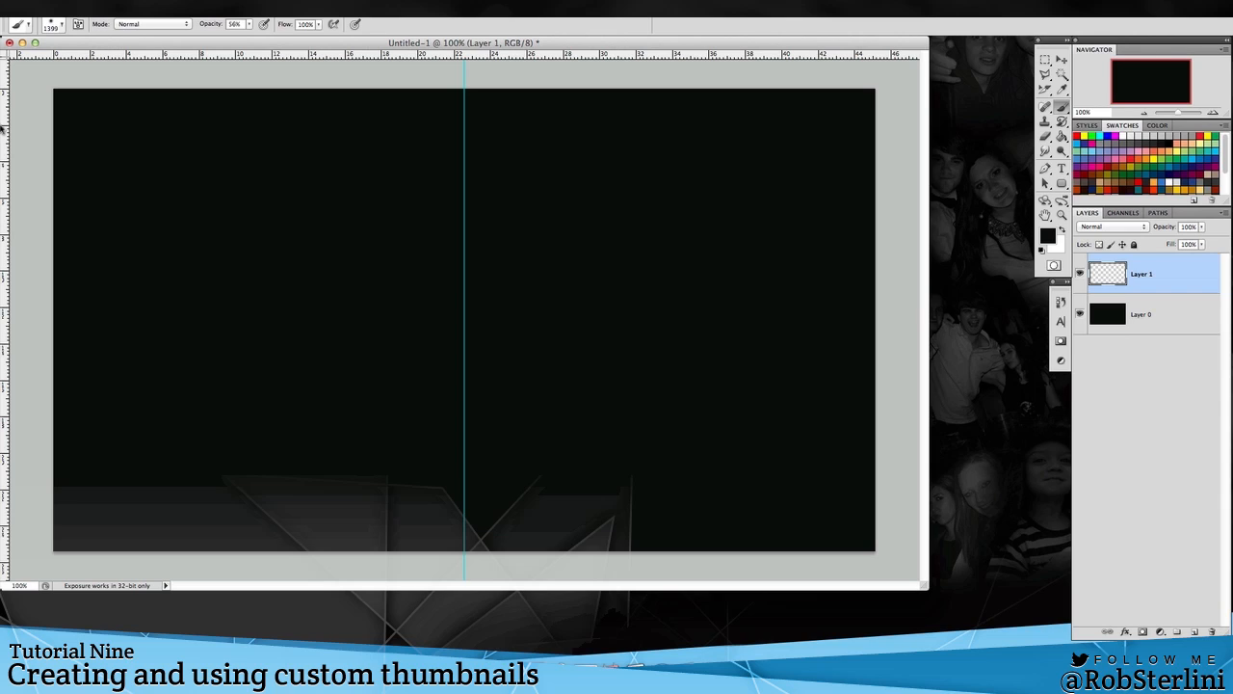
left_click_drag(236, 55, 240, 321)
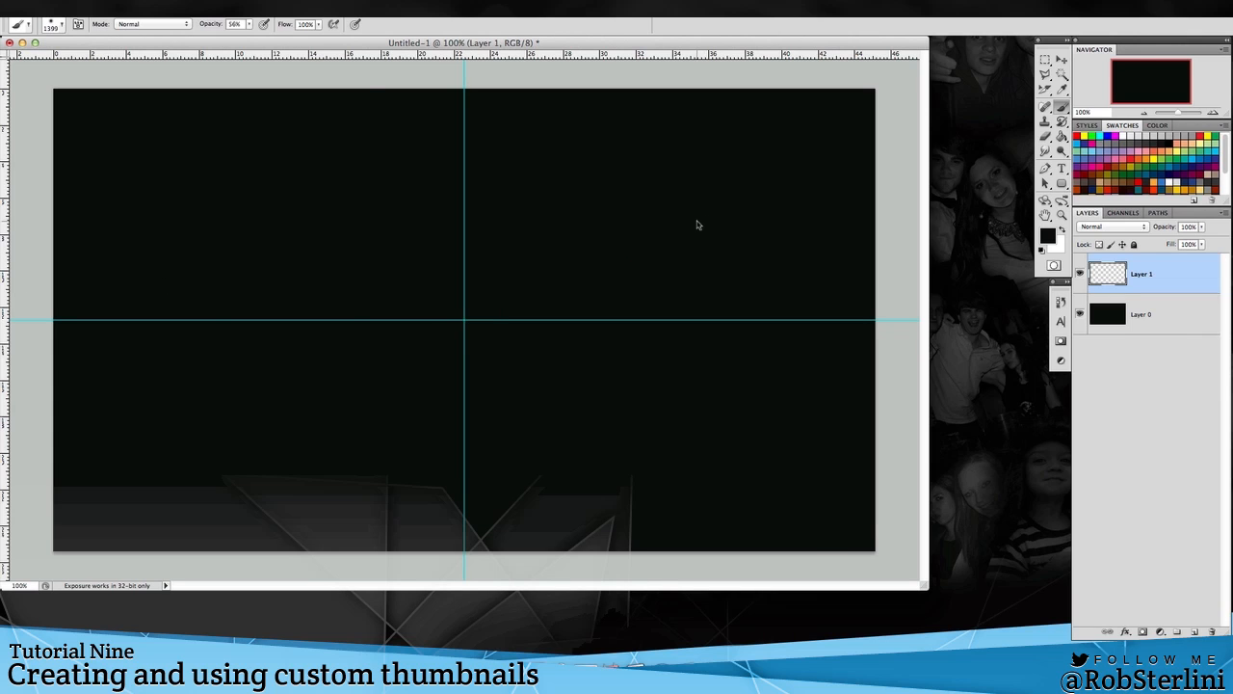
- Stamp a soft dark-grey glow once where the guides cross on Layer 1, using 50% brush opacity
left_click(1048, 237)
left_click_drag(628, 549, 615, 557)
key("Return")
left_click(54, 26)
left_click(249, 24)
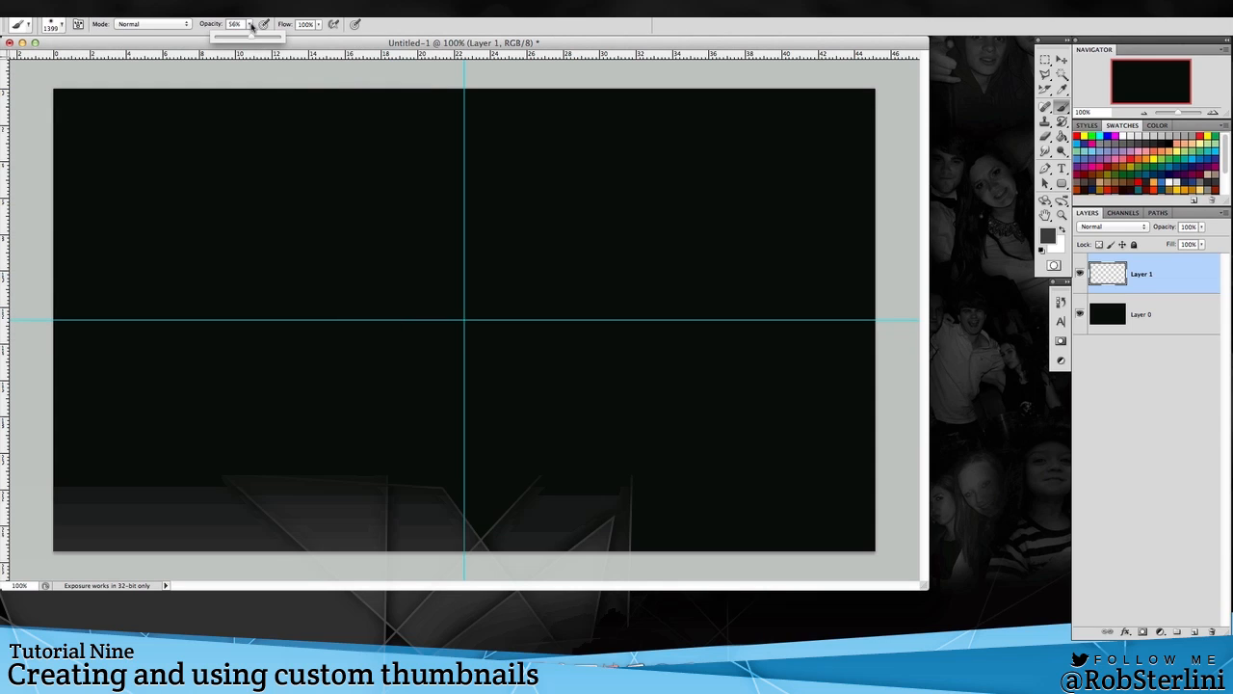
left_click(487, 41)
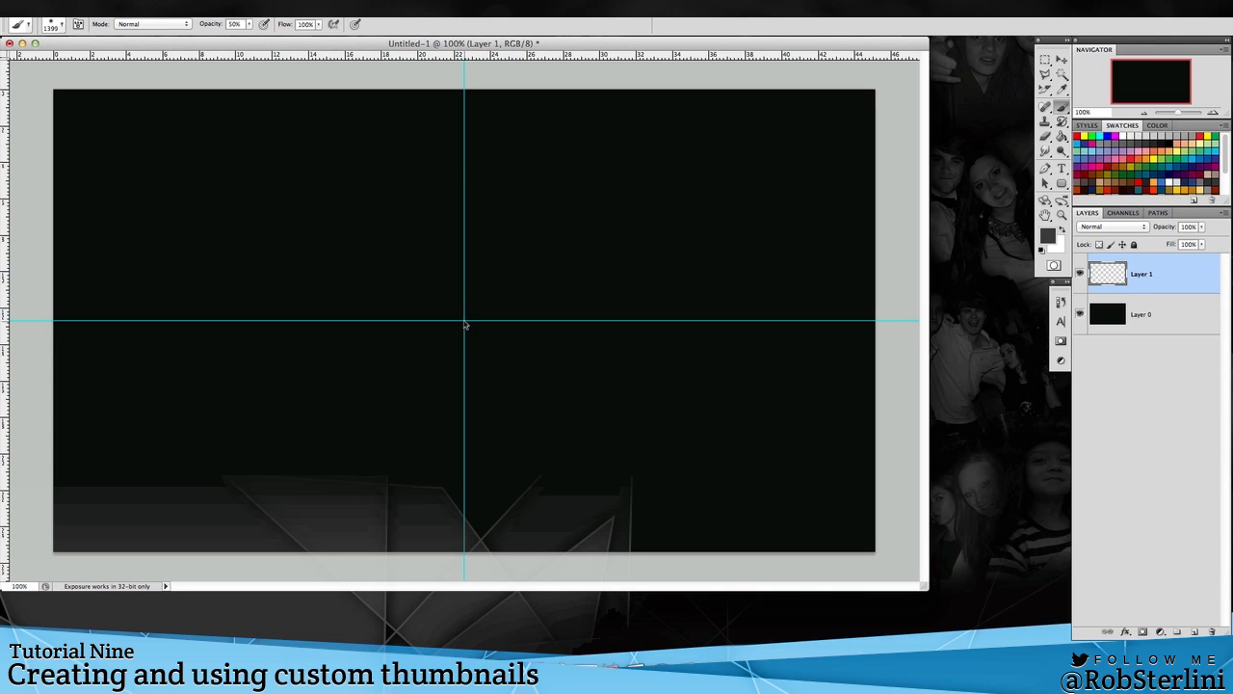
left_click(464, 325)
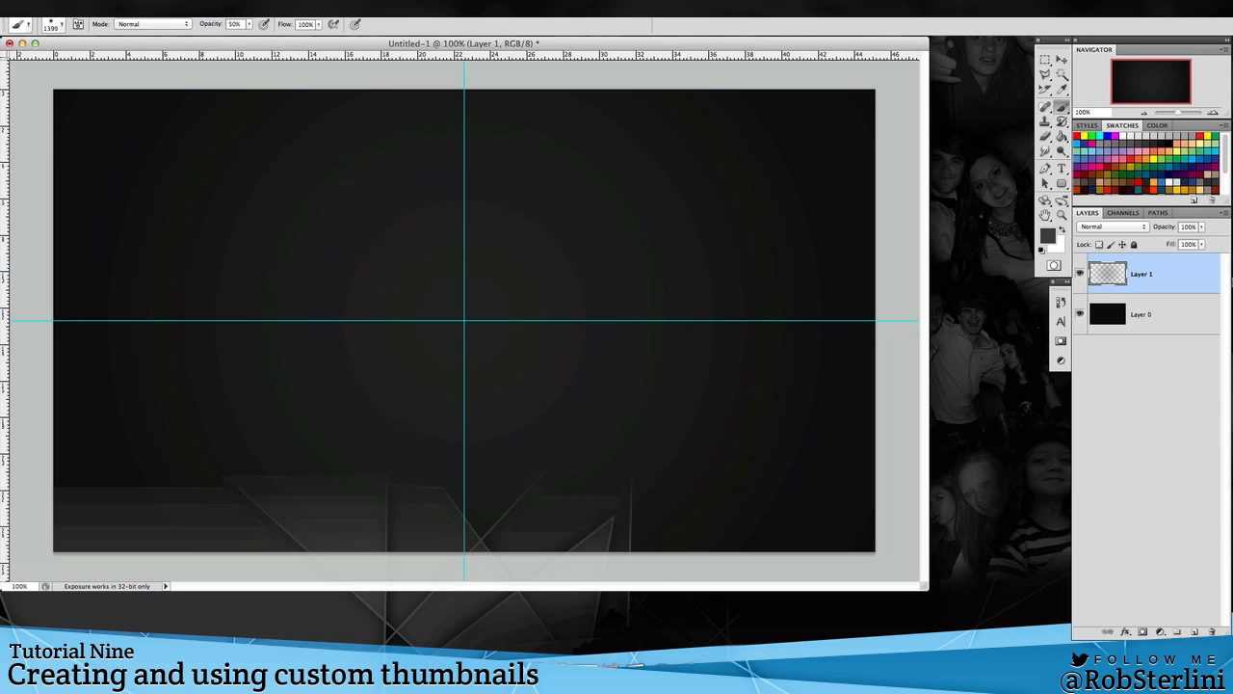
left_click(1201, 226)
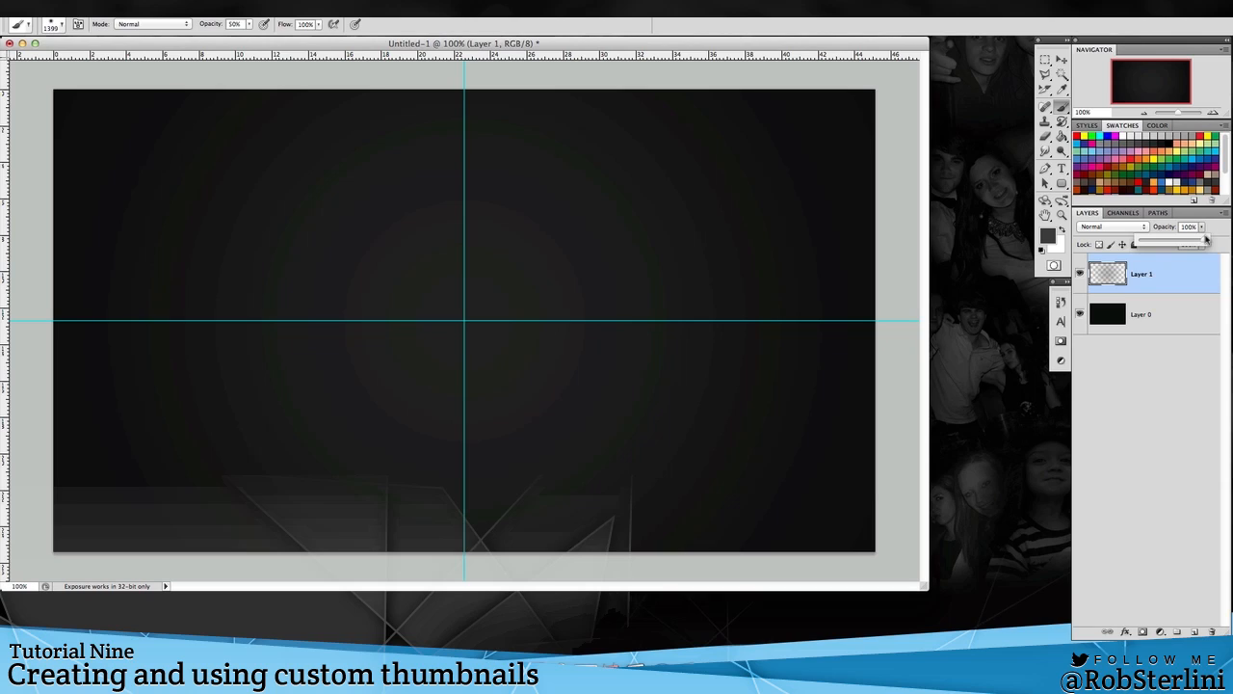
left_click(1191, 279)
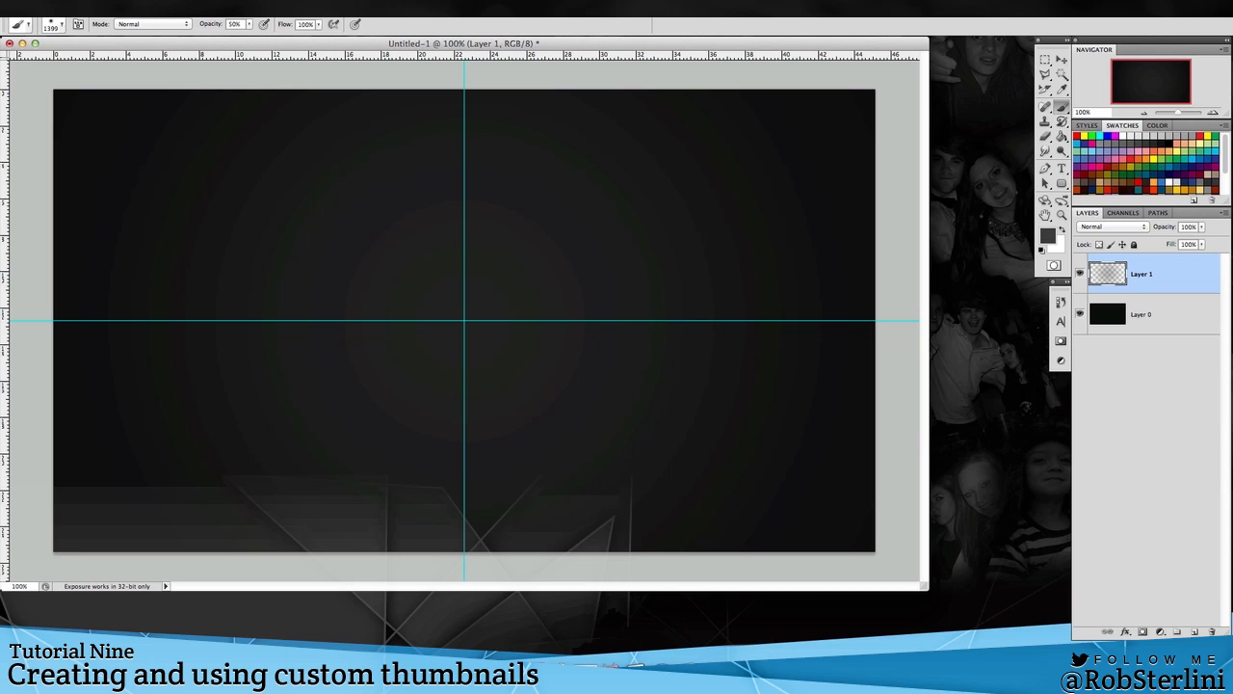
- Choose a 1280 px sunburst brush with wide rays from the brush presets
left_click(55, 26)
scroll(236, 203, "down", 5)
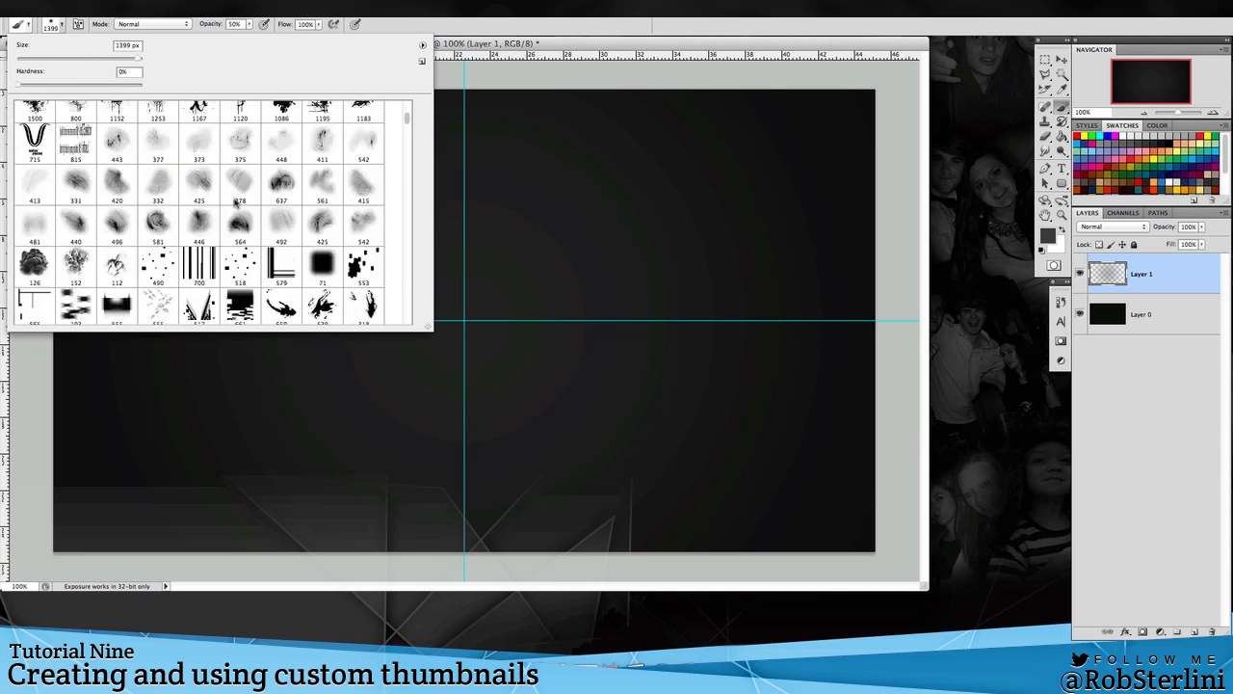
scroll(200, 213, "down", 10)
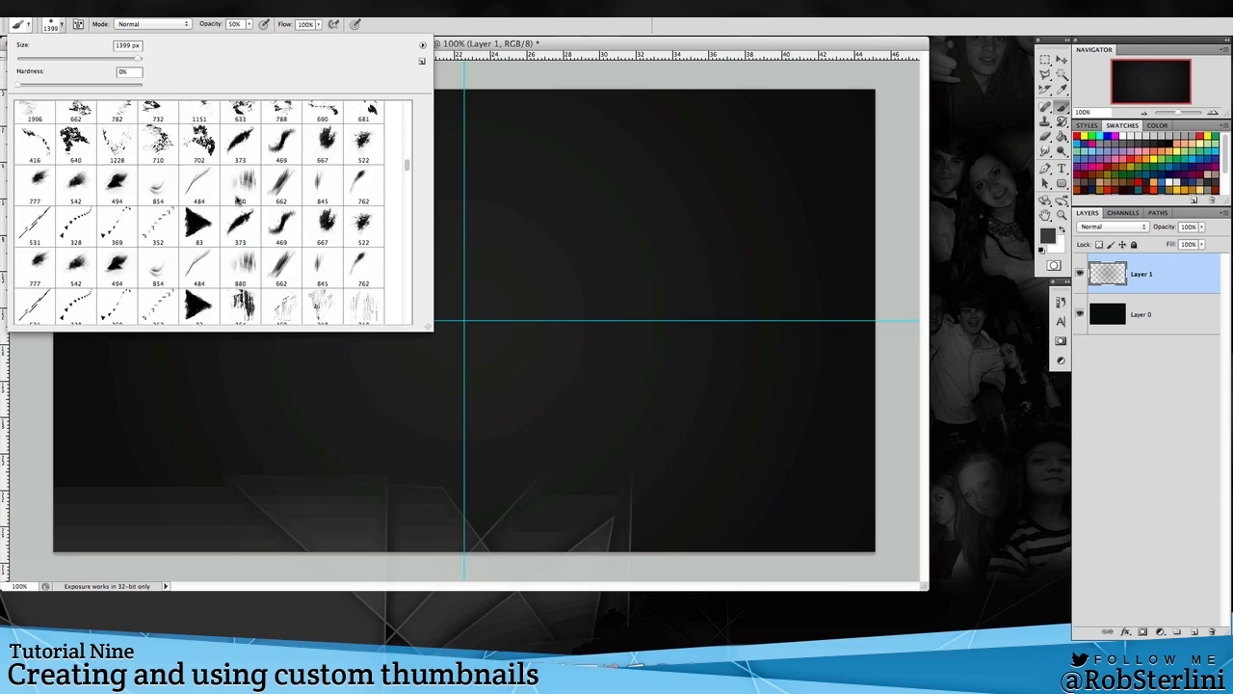
scroll(199, 211, "down", 10)
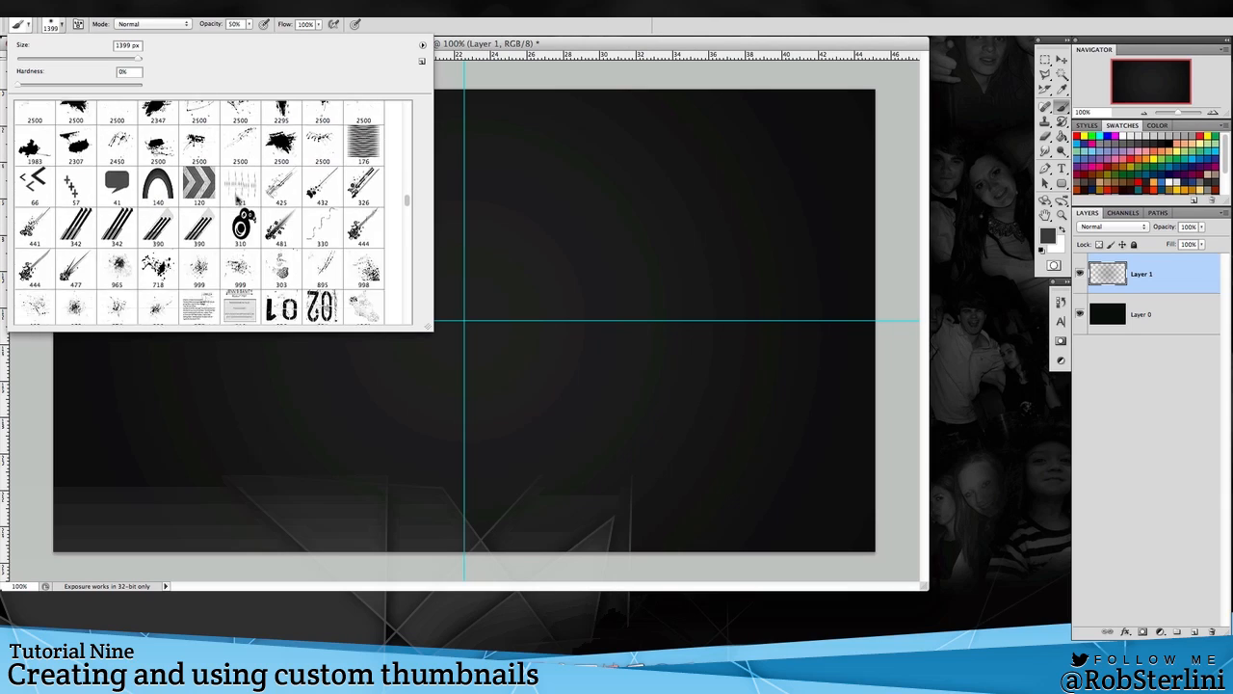
scroll(236, 200, "down", 10)
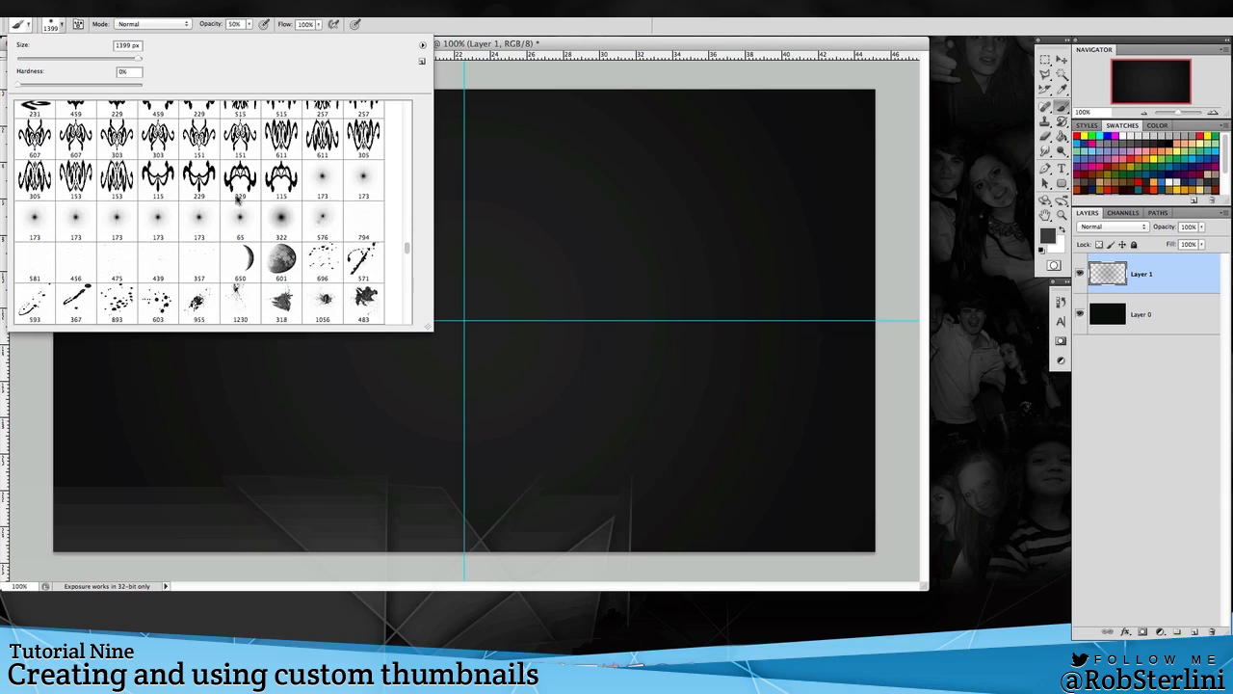
scroll(236, 199, "down", 10)
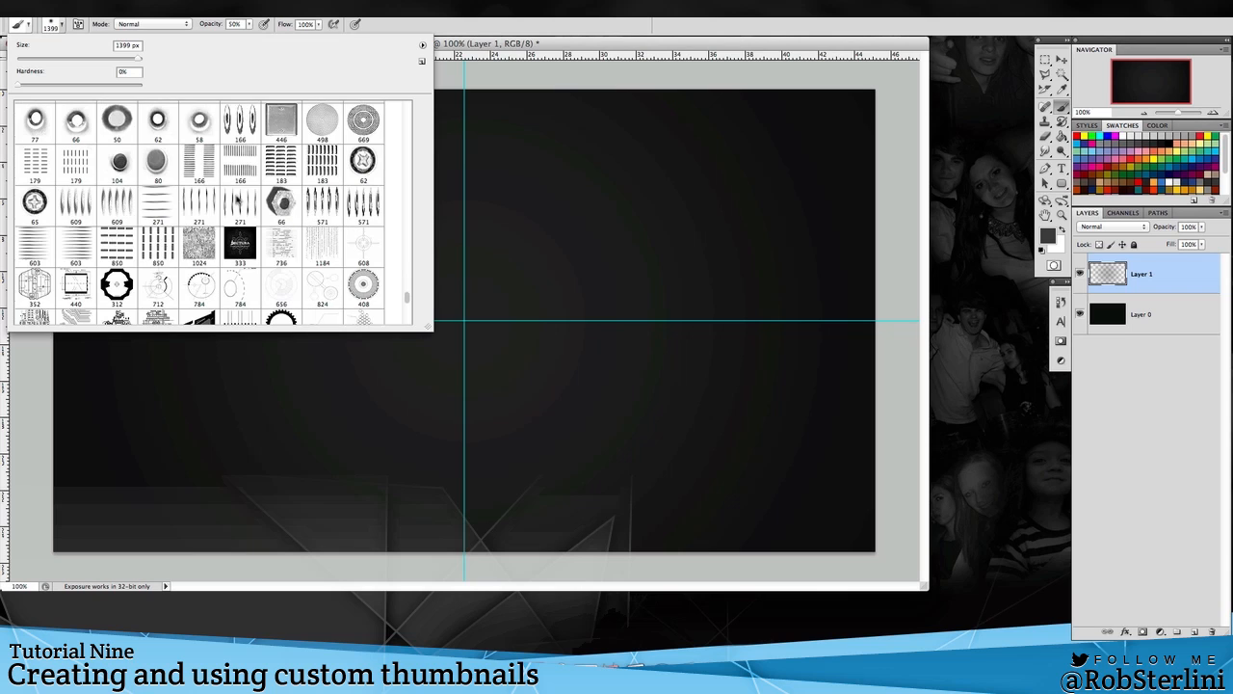
scroll(236, 199, "down", 10)
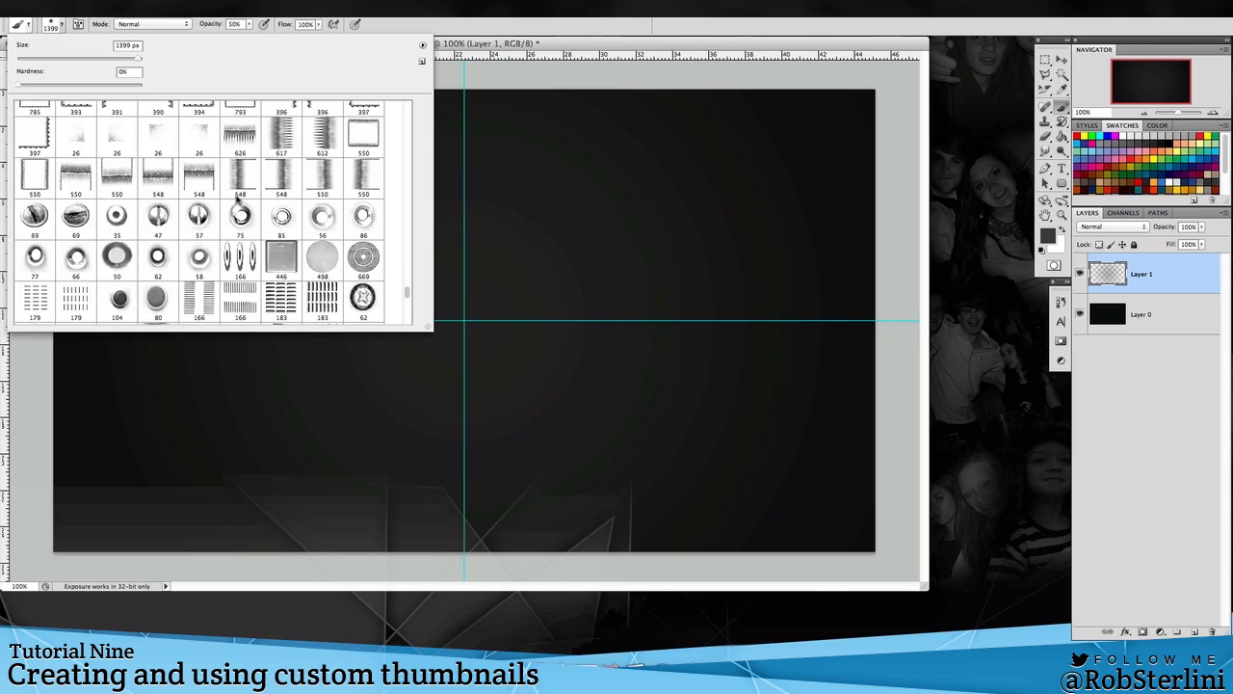
scroll(236, 200, "down", 10)
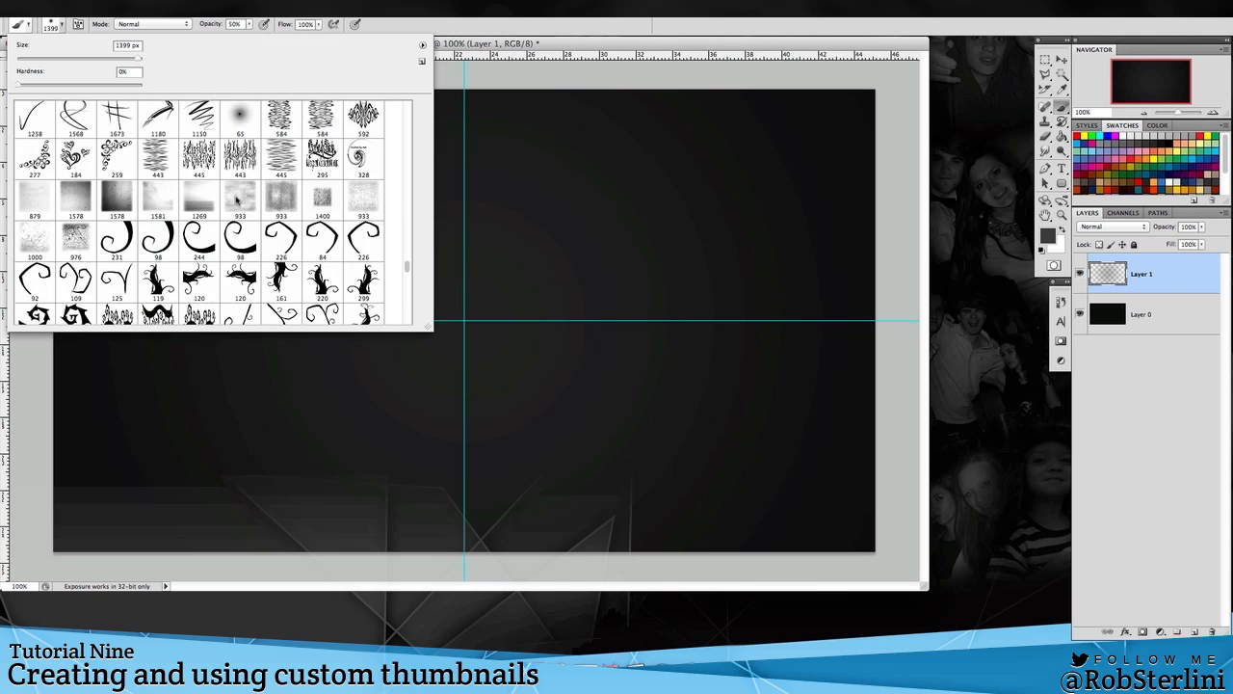
scroll(236, 199, "up", 10)
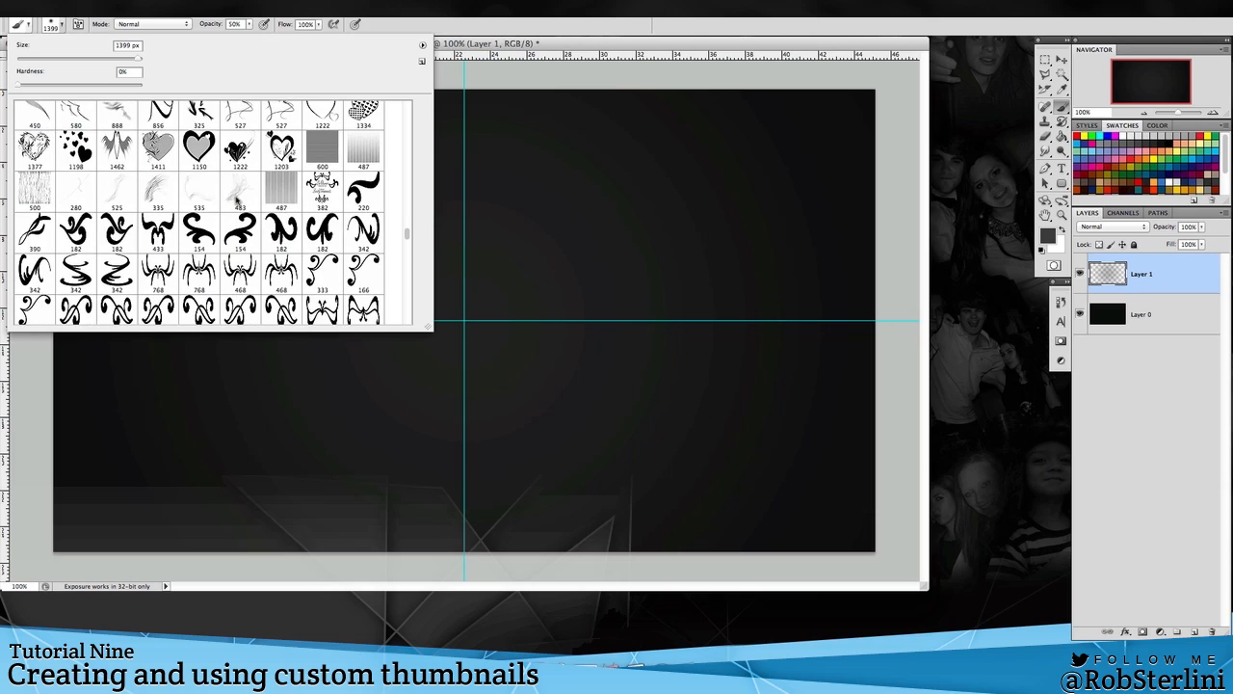
scroll(232, 201, "up", 10)
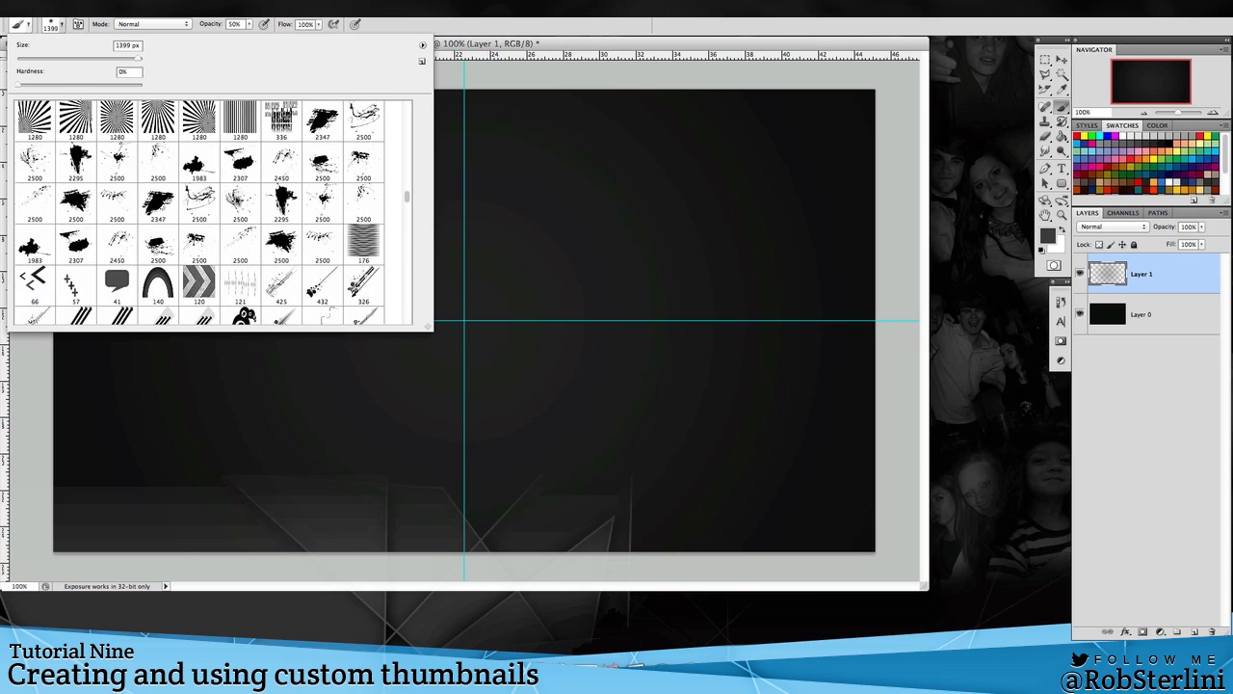
scroll(236, 199, "up", 5)
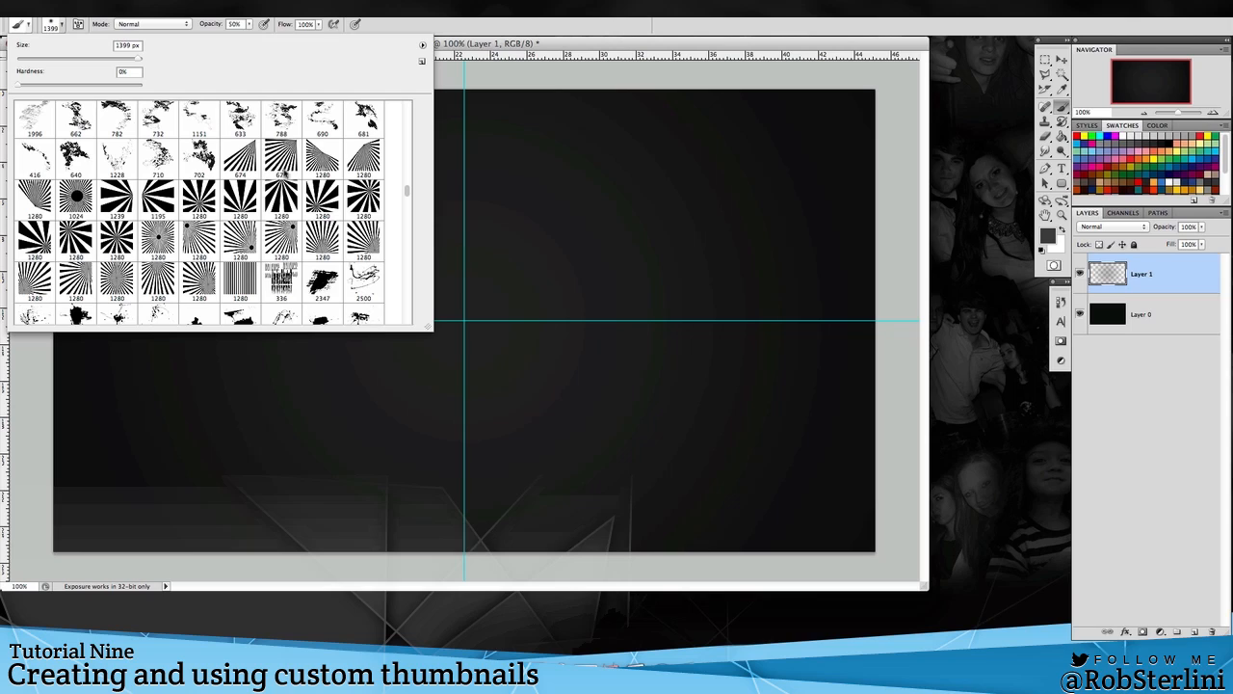
left_click(121, 237)
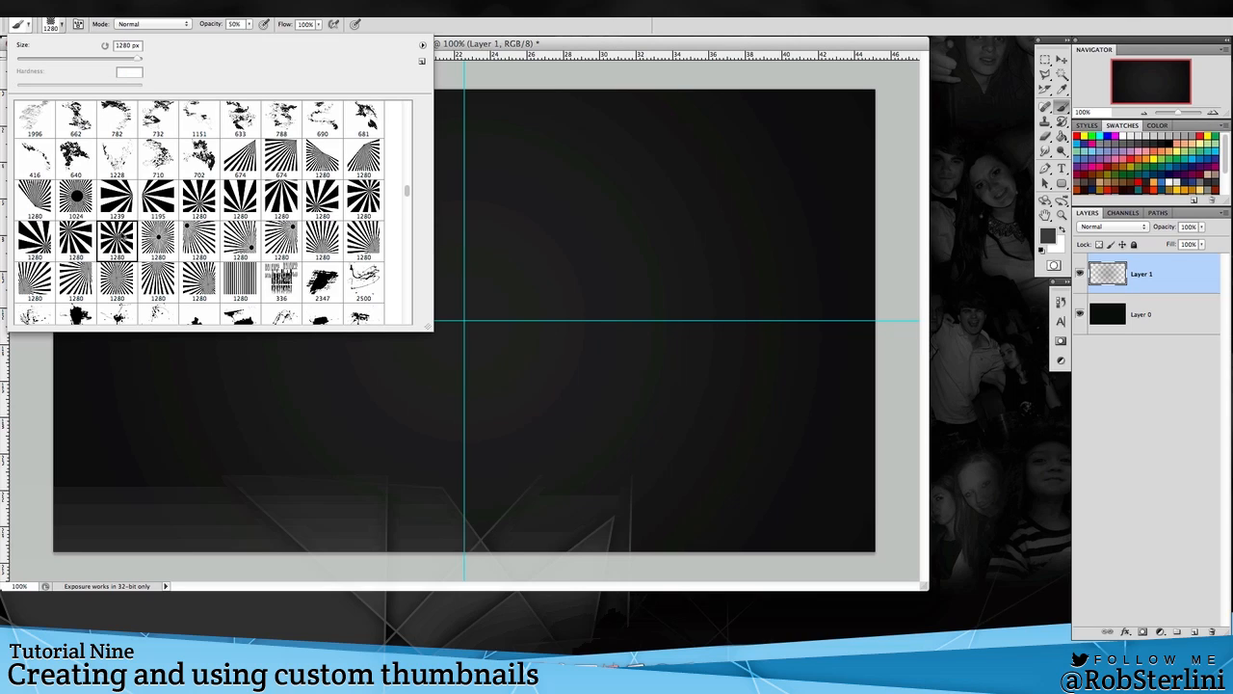
left_click(559, 50)
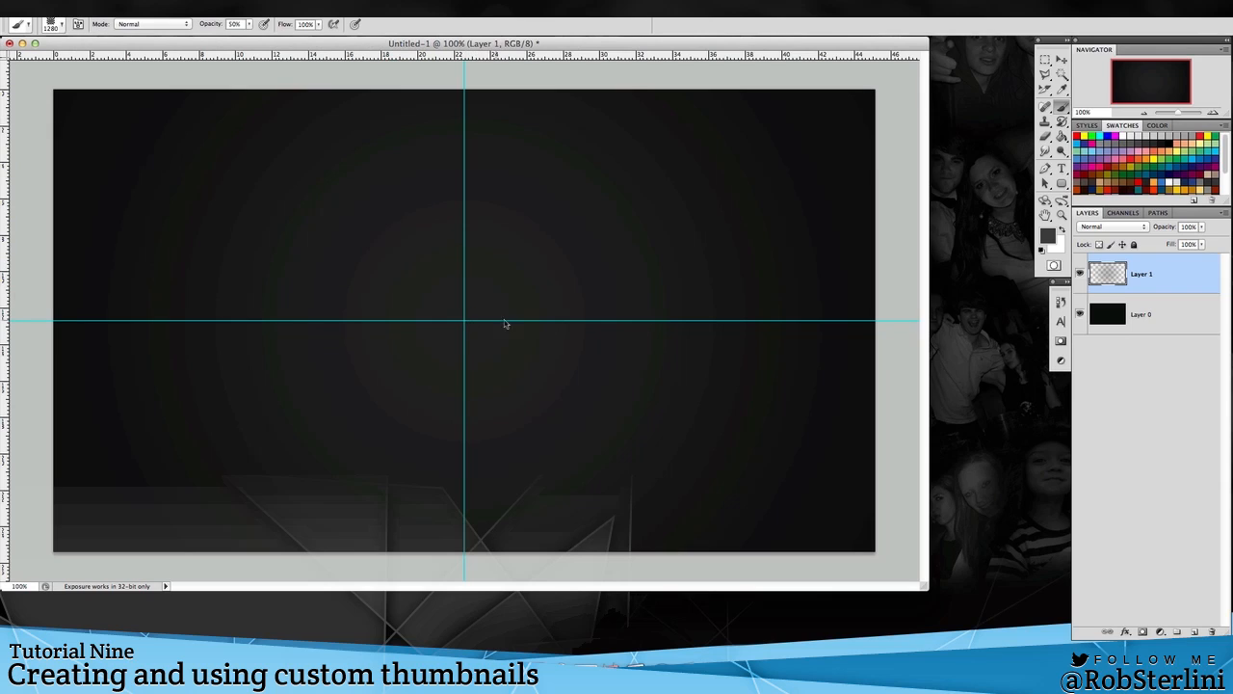
- Add a new layer above the glow and stamp the sunburst once where the guides cross
left_click(1194, 632)
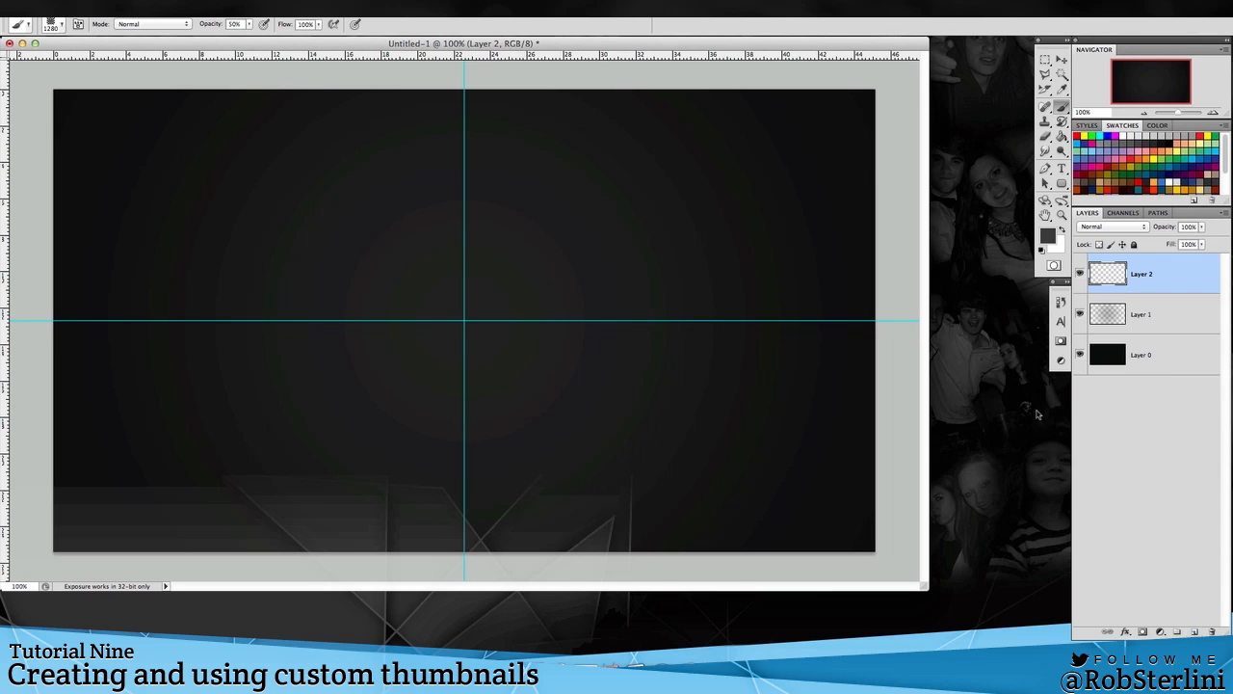
left_click(463, 325)
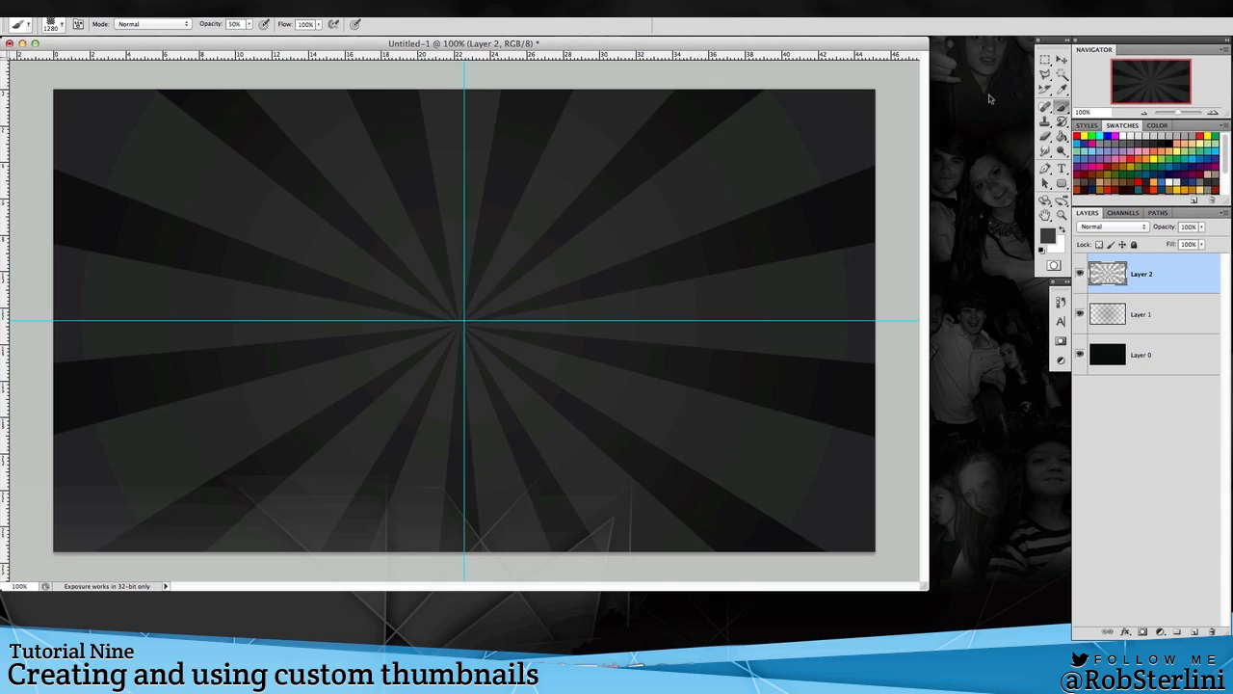
- Add a layer mask to Layer 2 and choose a soft round brush sized 473 px with 0% hardness
left_click(1144, 632)
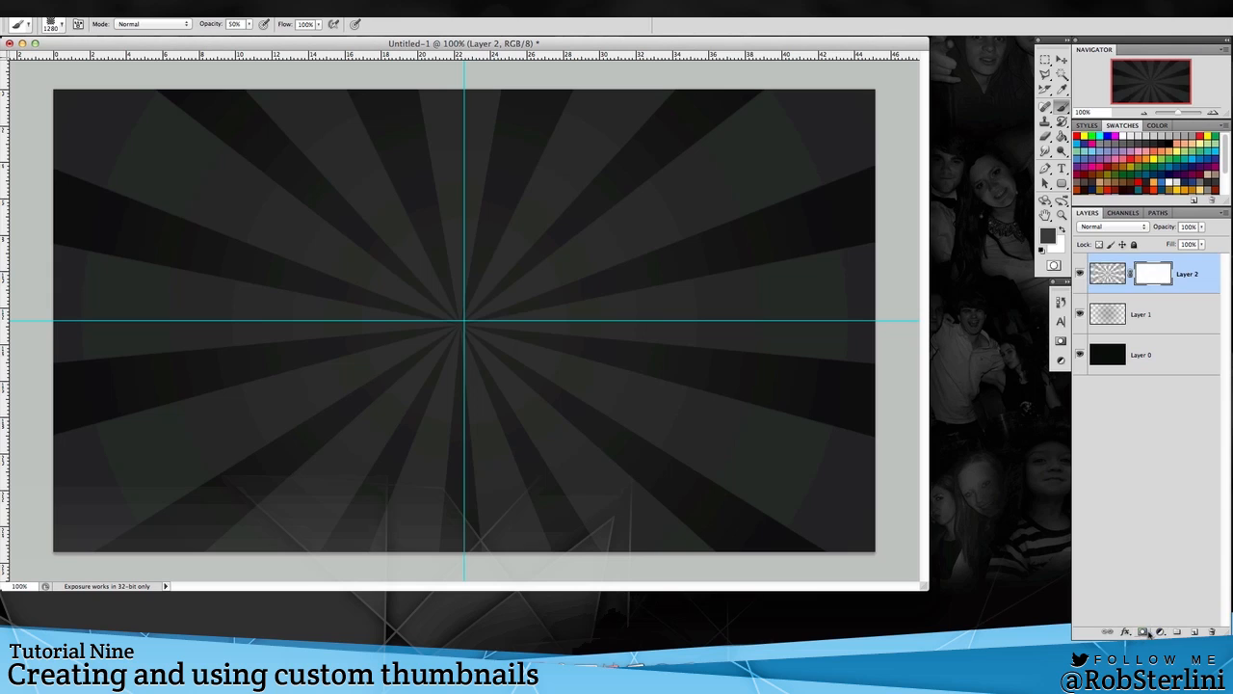
left_click(60, 24)
scroll(59, 120, "up", 10)
left_click(27, 131)
left_click_drag(140, 58, 128, 60)
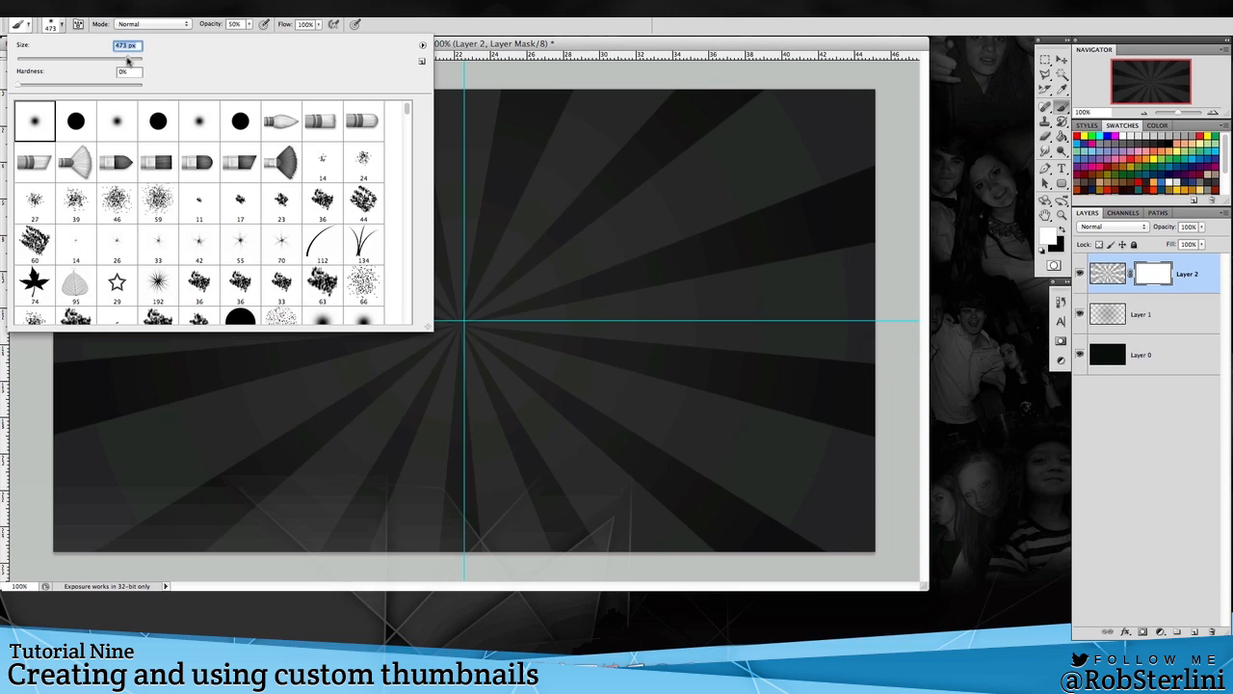
left_click(529, 46)
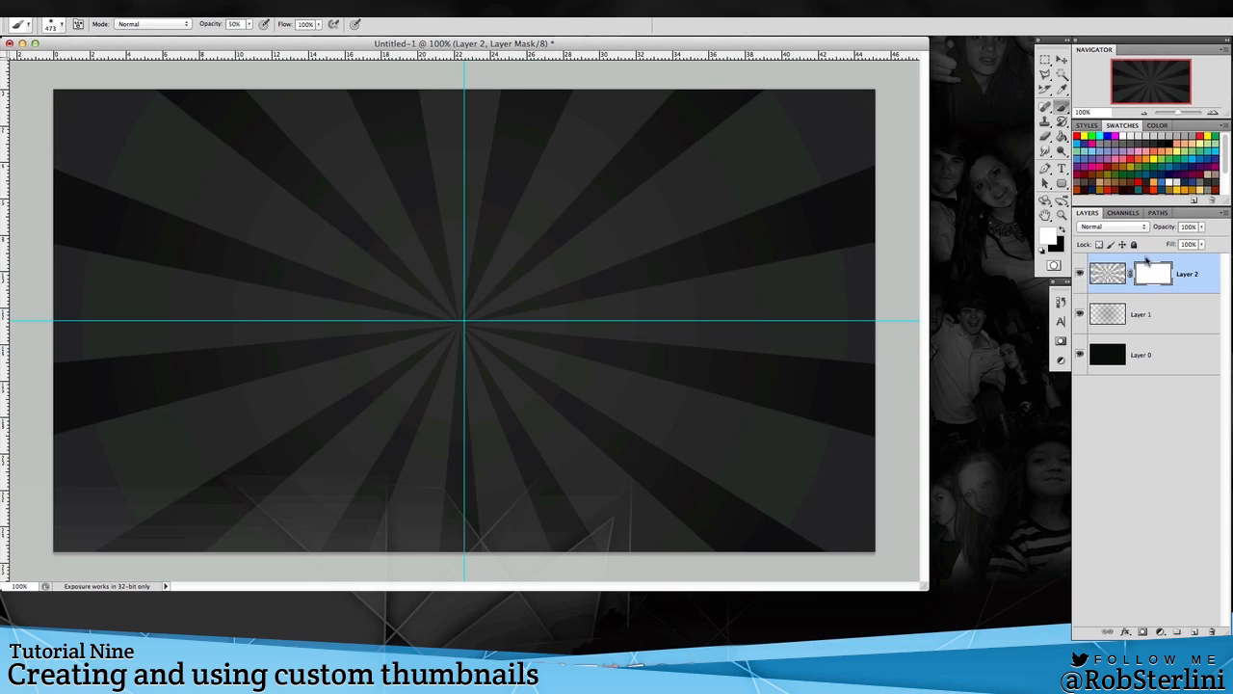
- Paint black over the centre of Layer 2's mask to fade out the middle of the sunburst
key("x")
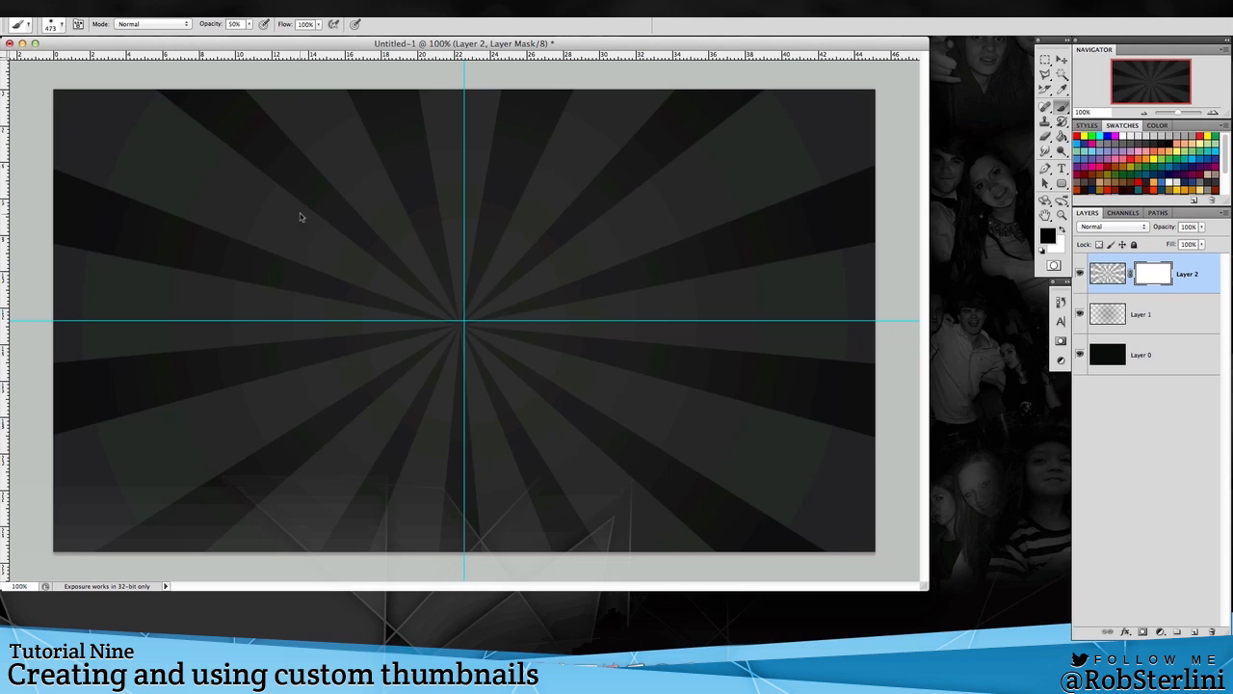
left_click(448, 322)
mouse_move(381, 285)
left_mouse_down()
mouse_move(399, 284)
mouse_move(330, 289)
mouse_move(523, 308)
left_mouse_up()
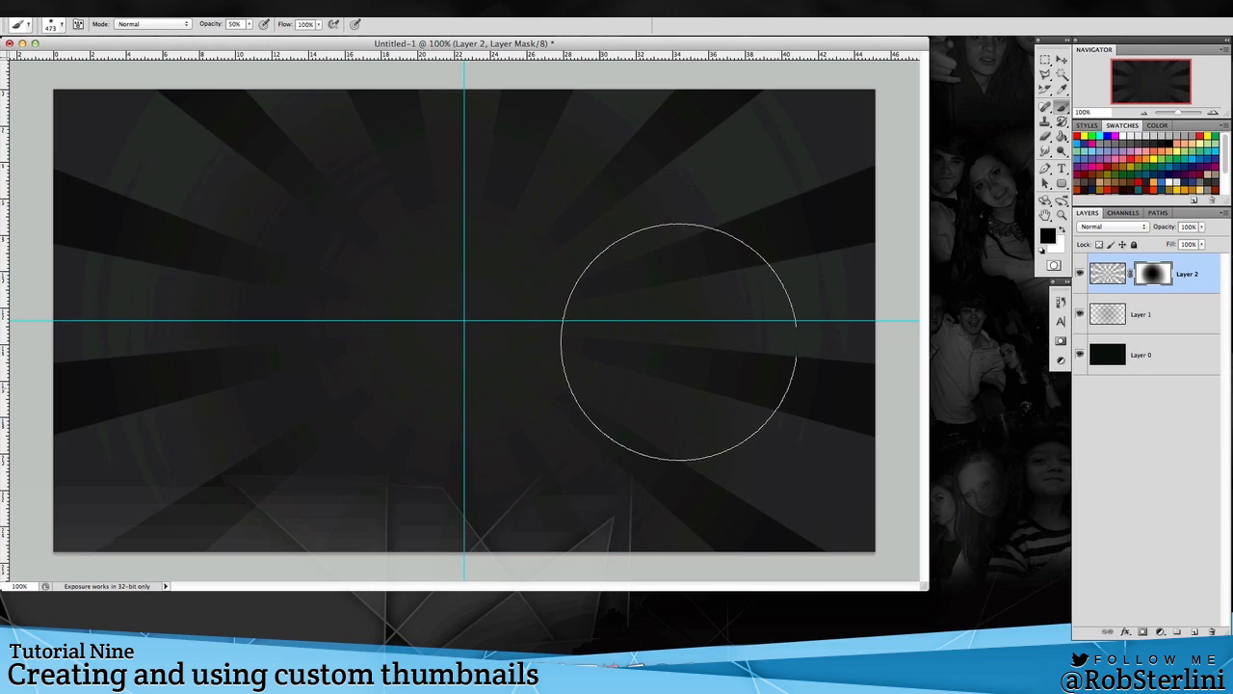
- Put Layer 2 in a new group and move its layer mask onto the group
left_click(1143, 113)
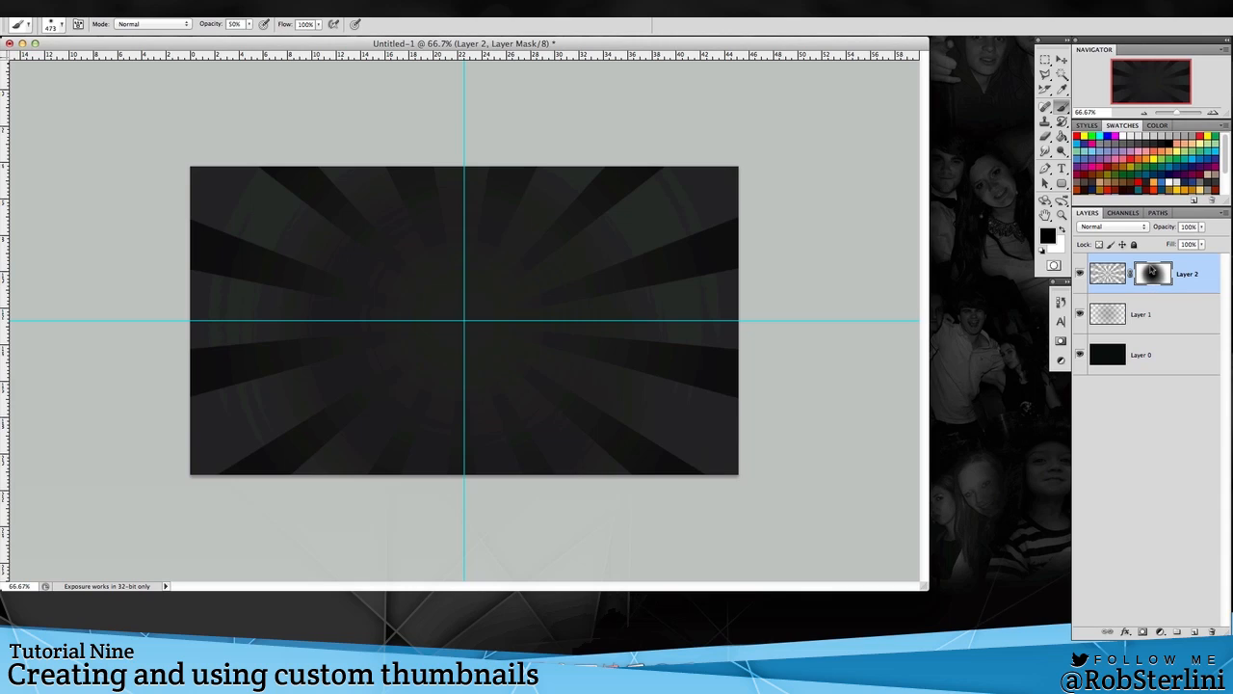
left_click(1183, 274)
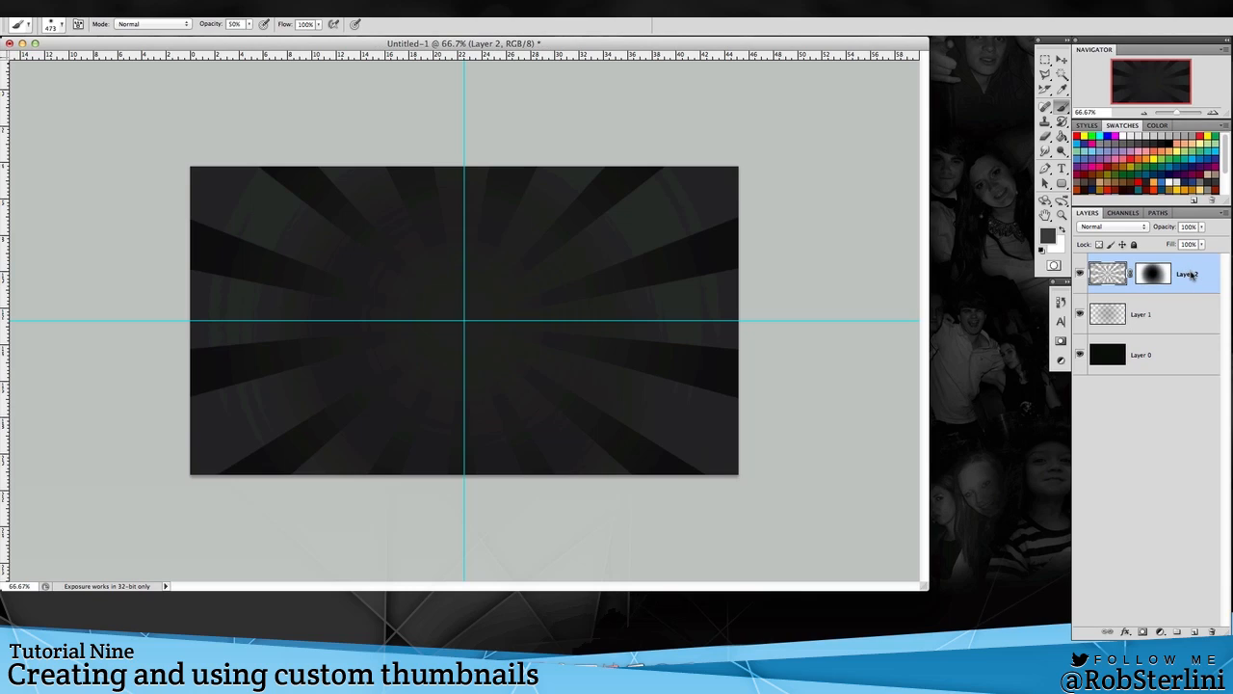
key("super+g")
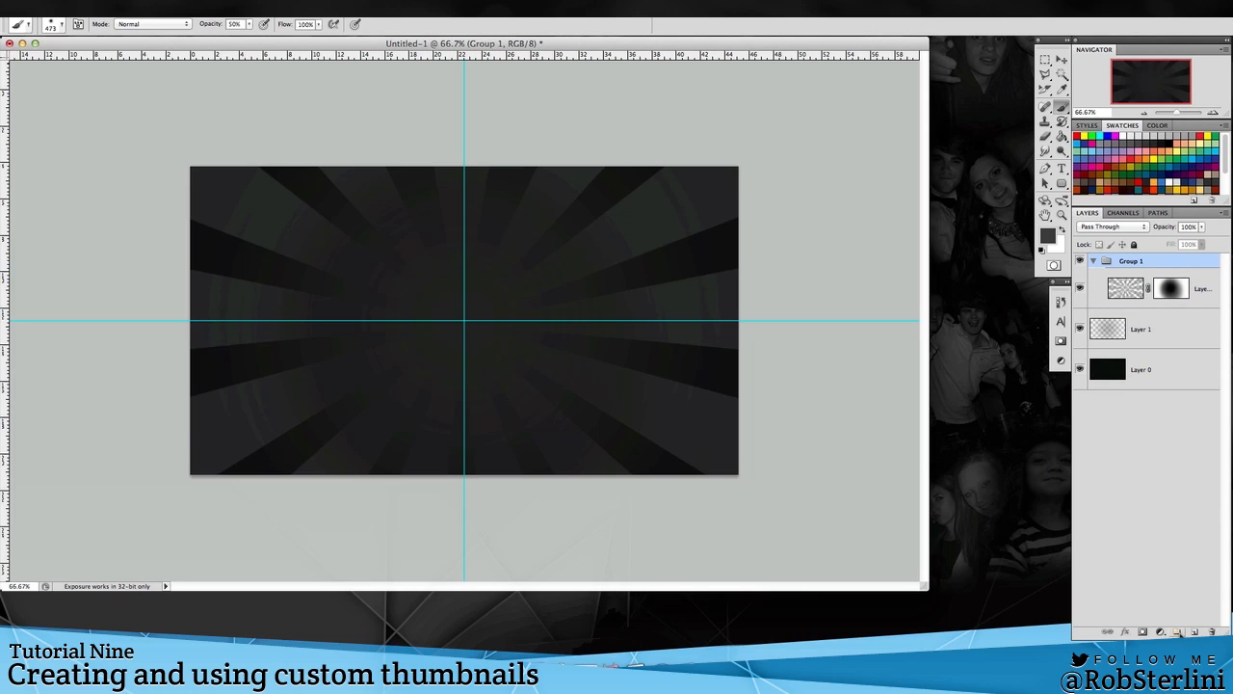
left_click_drag(1171, 288, 1154, 266)
key("d")
left_click(1146, 302)
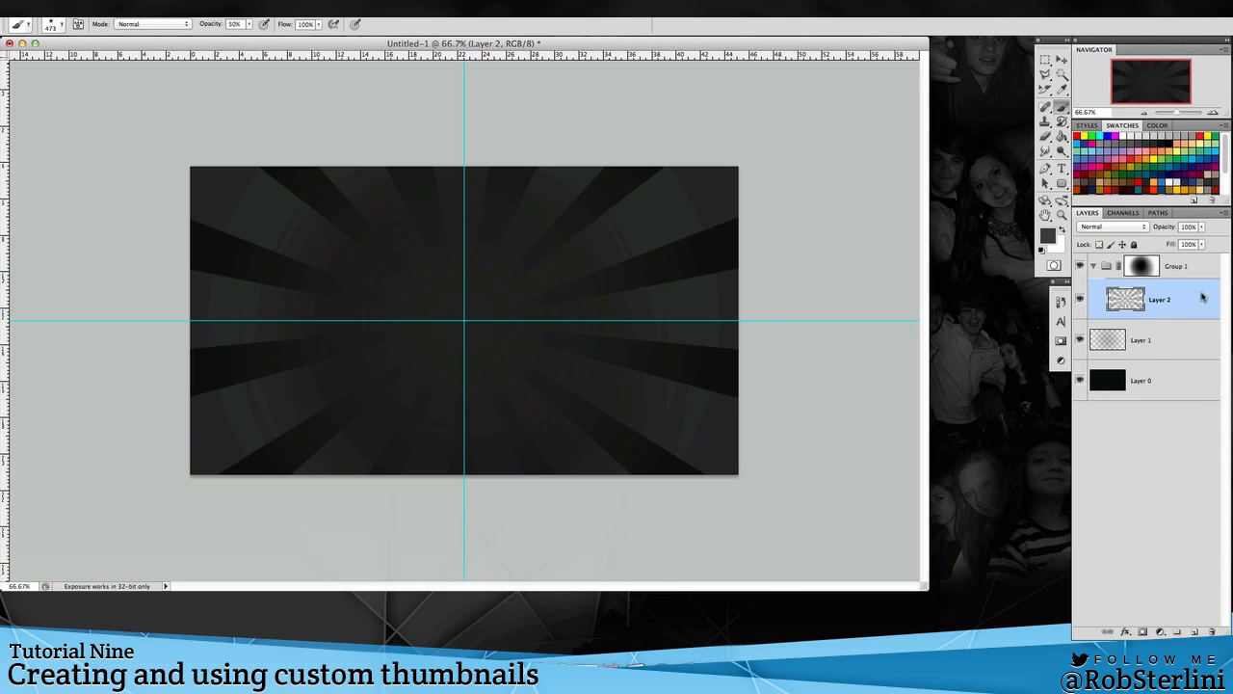
- Give Layer 2 a drop shadow with a distance of 0 px and a slightly larger size
double_click(1212, 297)
left_click(838, 380)
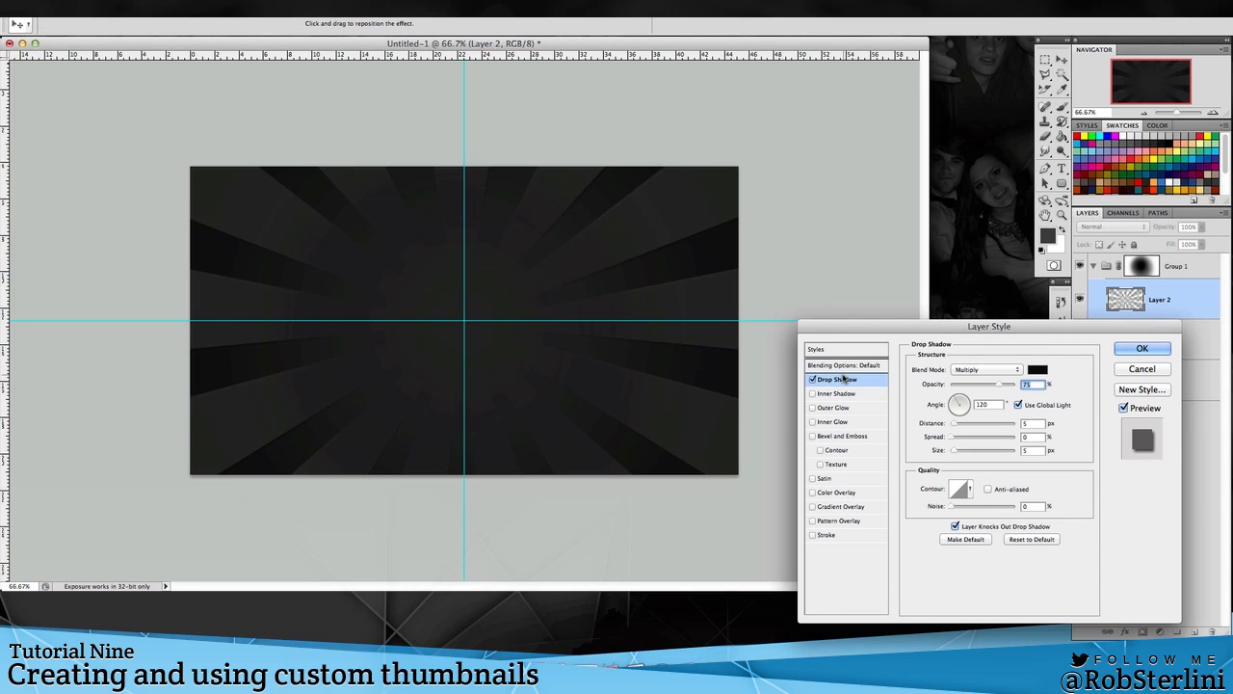
left_click_drag(955, 427, 955, 454)
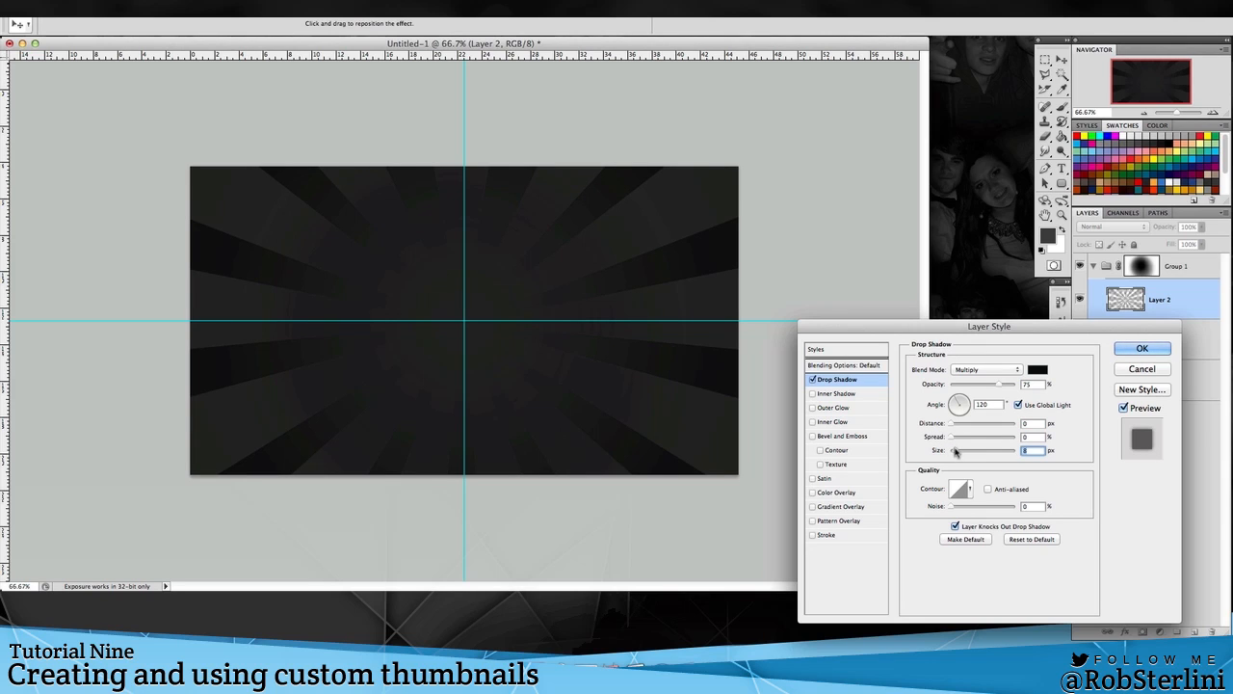
- Give Layer 2 a white 3 px outside stroke in Overlay blend mode and apply the layer style
left_click(829, 534)
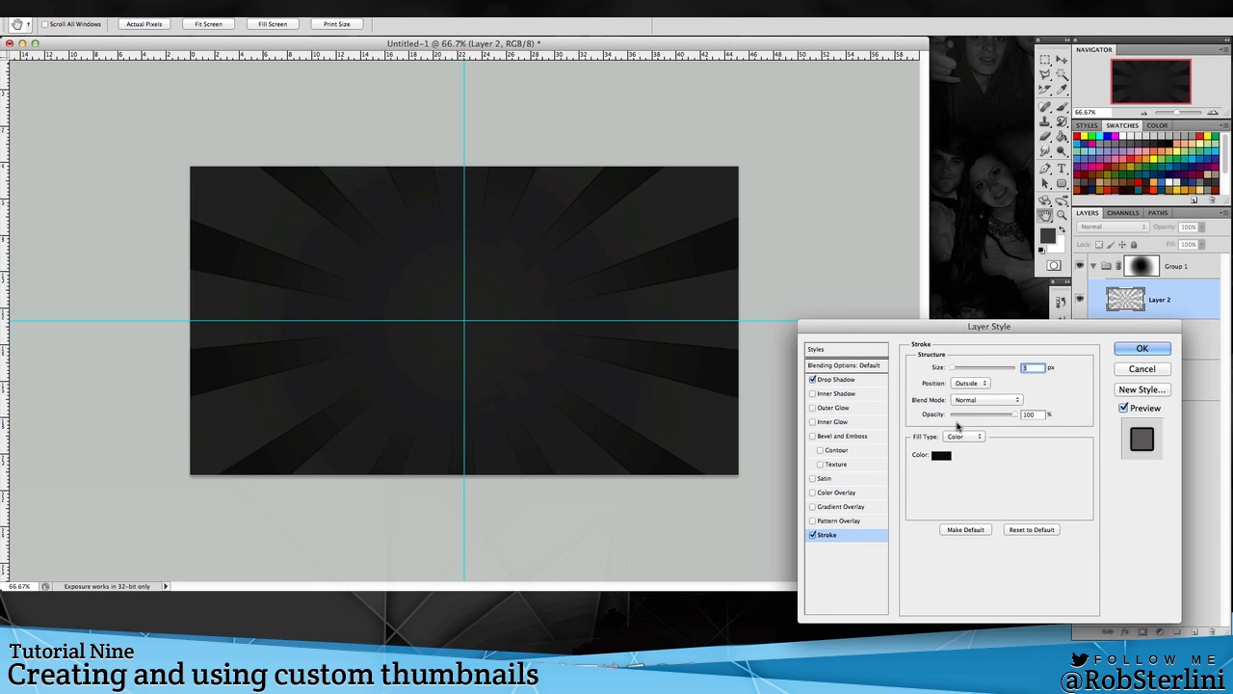
left_click(944, 459)
left_click_drag(689, 472, 526, 237)
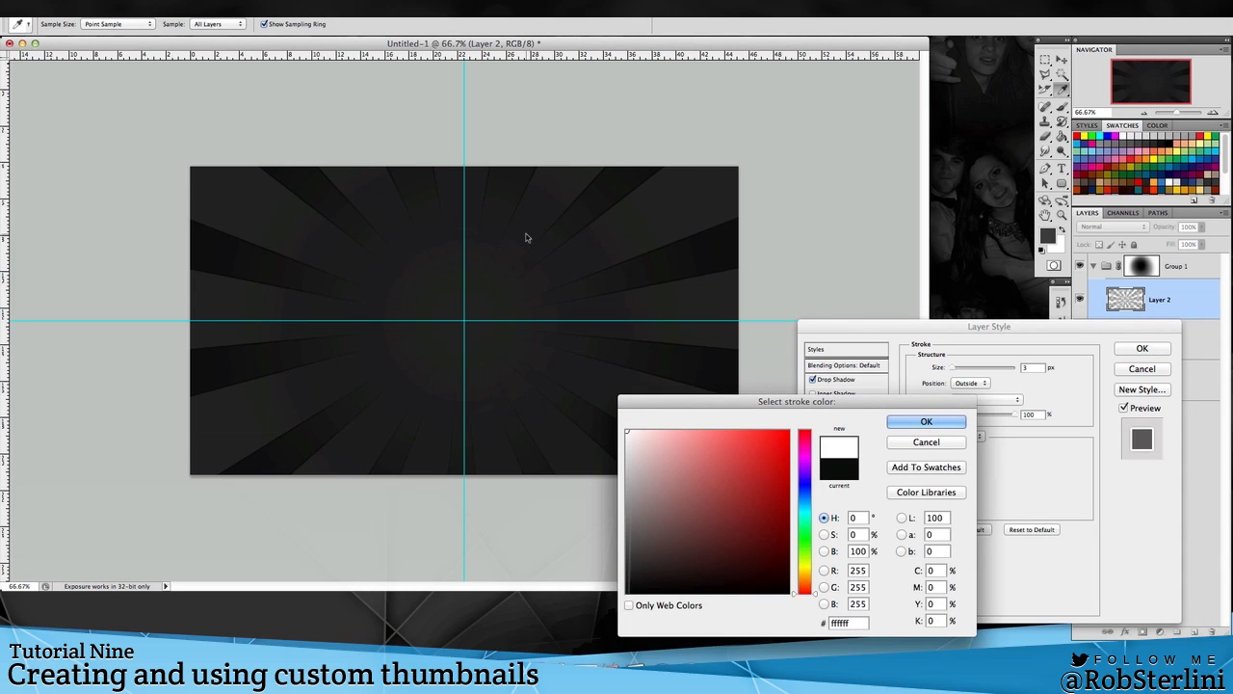
key("Return")
left_click(978, 401)
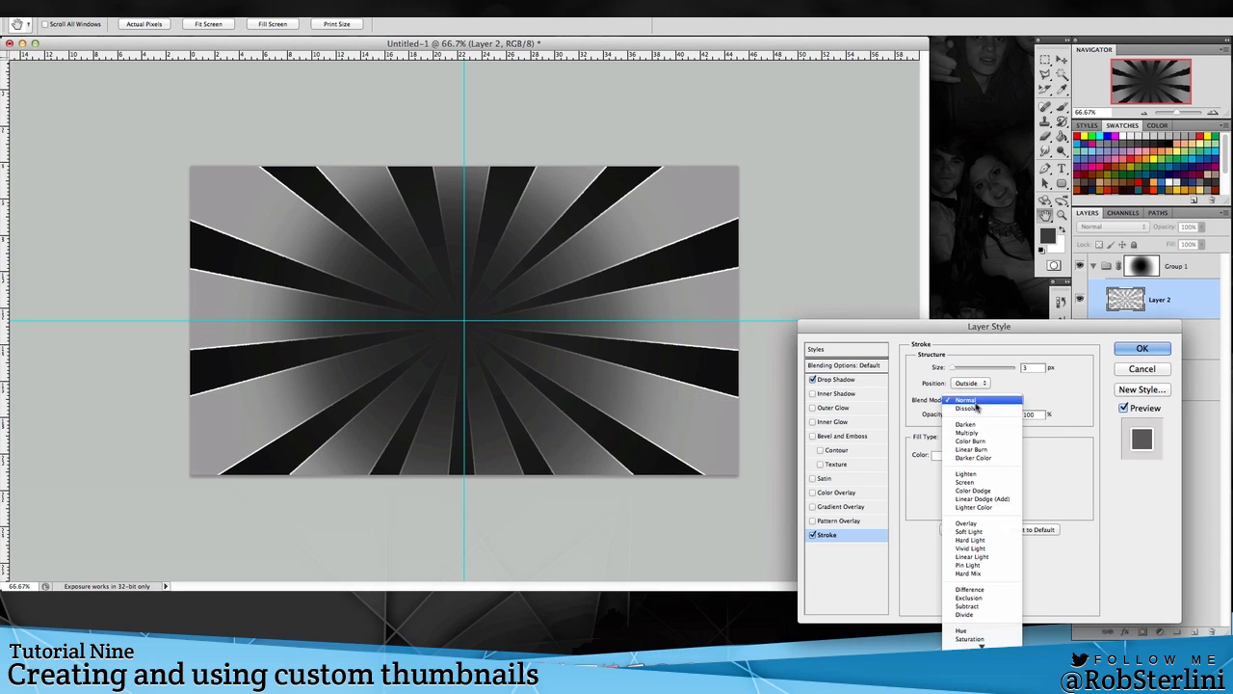
left_click(968, 522)
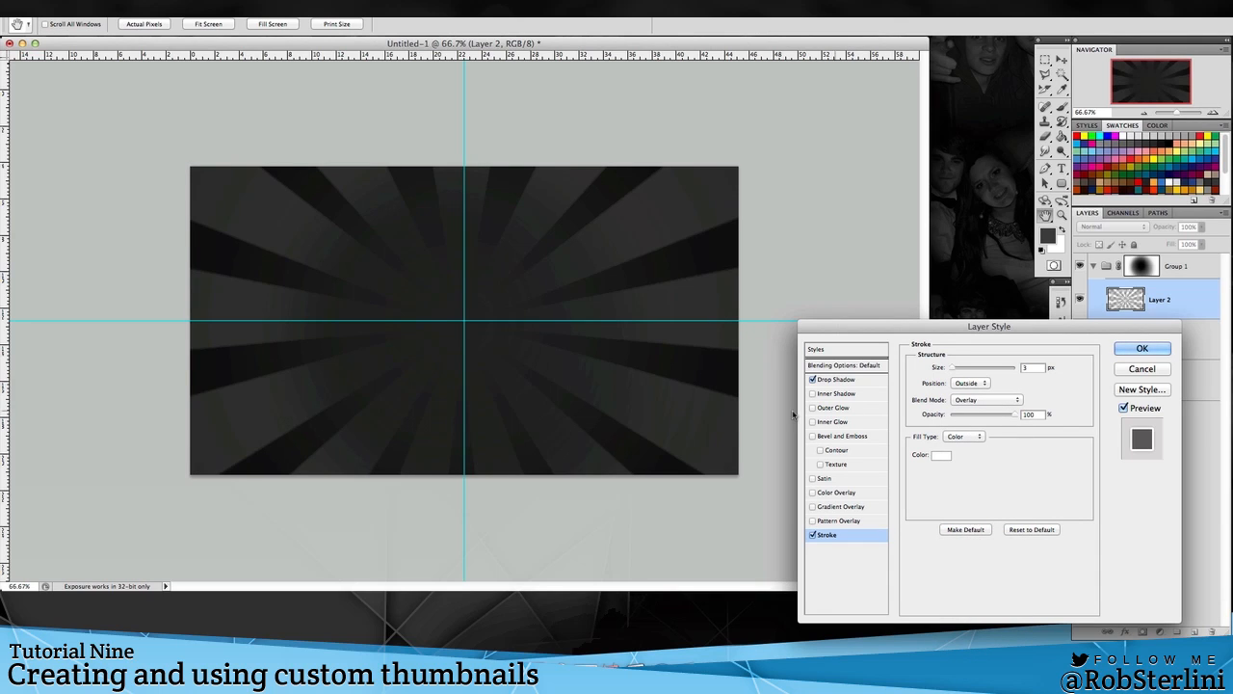
left_click(1142, 348)
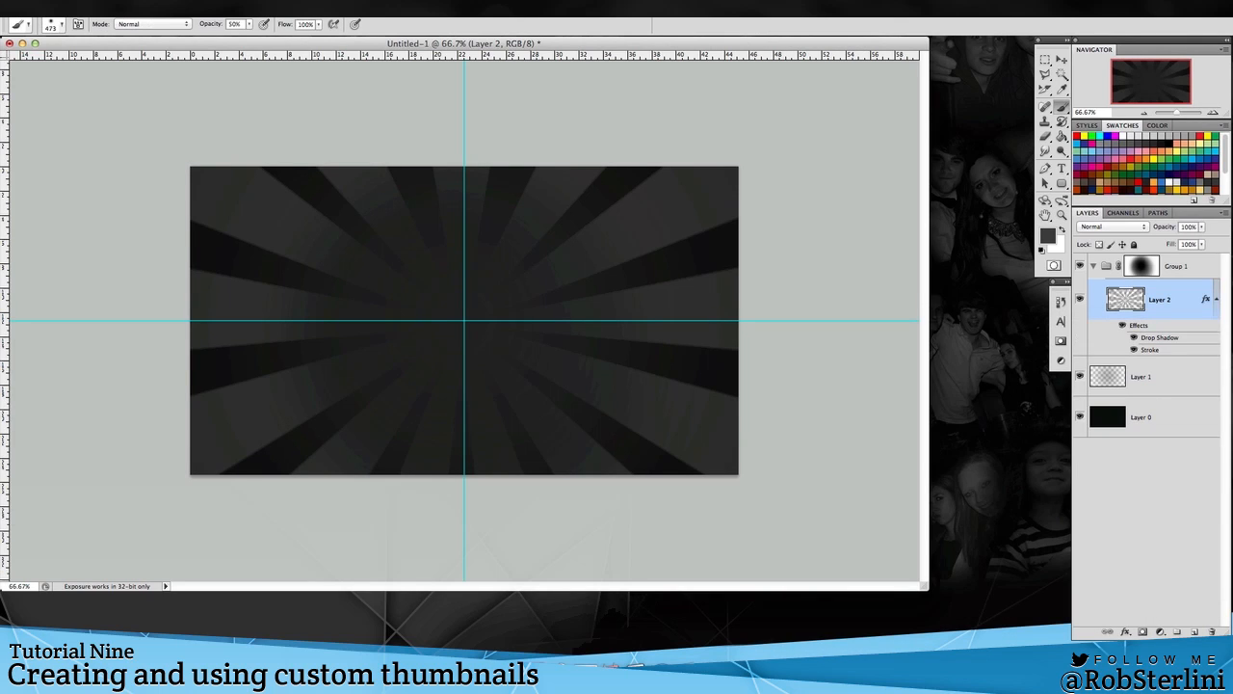
- Add a new layer above Layer 2 inside Group 1 and choose the 1280 px wide-ray sunburst brush
left_click(1195, 632)
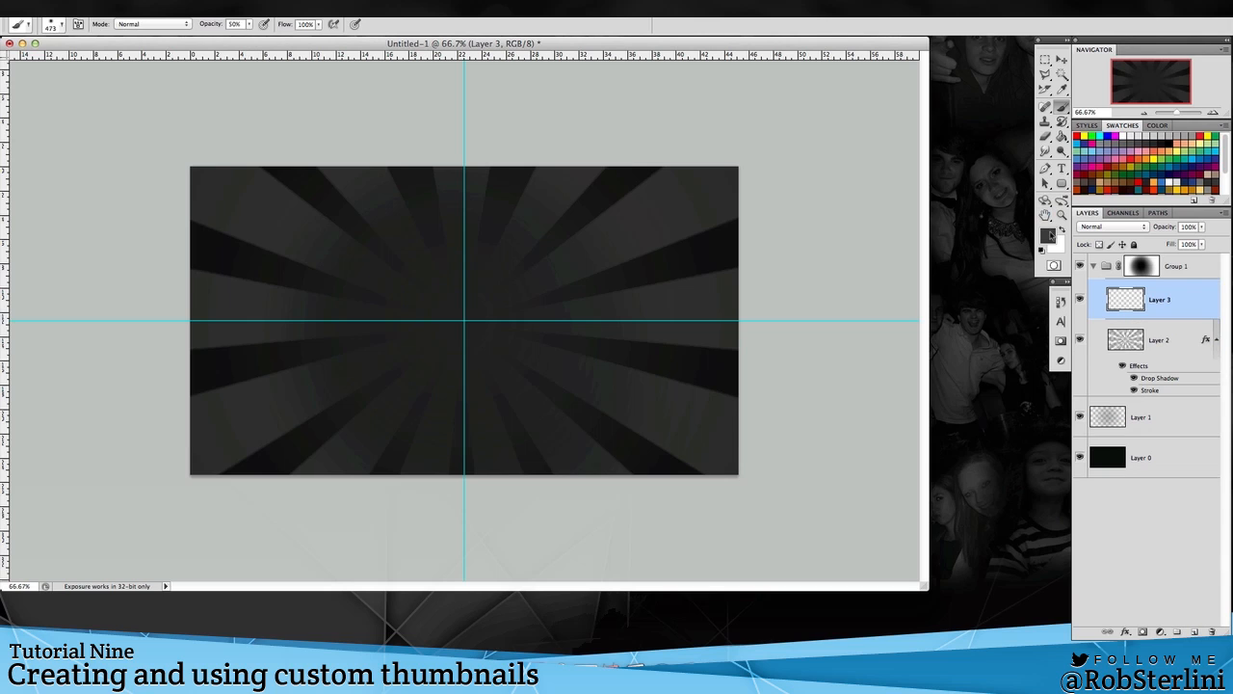
left_click(59, 25)
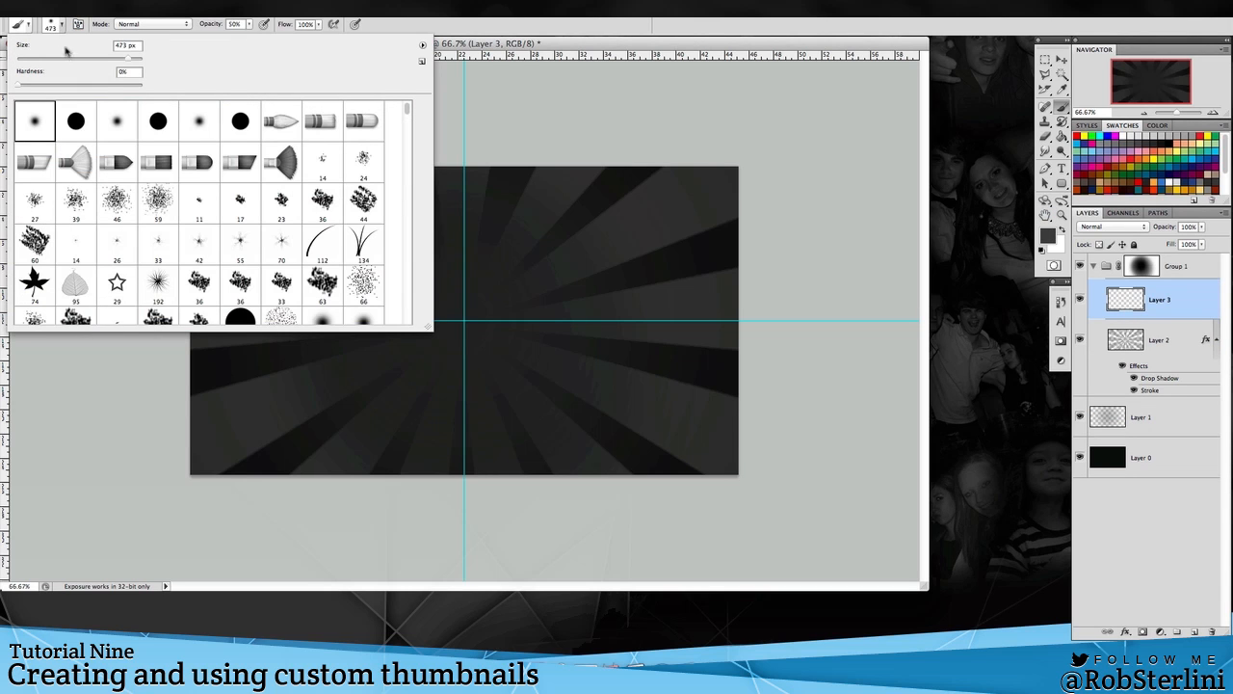
scroll(159, 161, "down", 5)
scroll(111, 146, "down", 5)
scroll(111, 147, "up", 7)
scroll(111, 148, "up", 15)
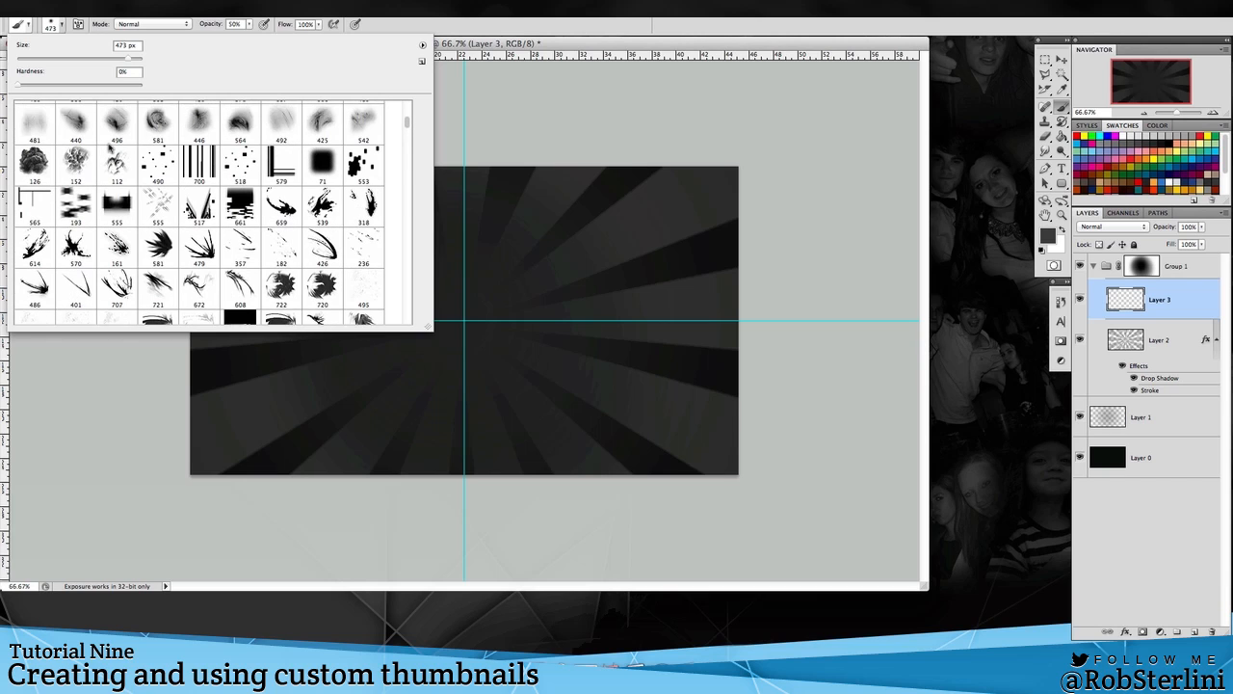
scroll(111, 149, "down", 15)
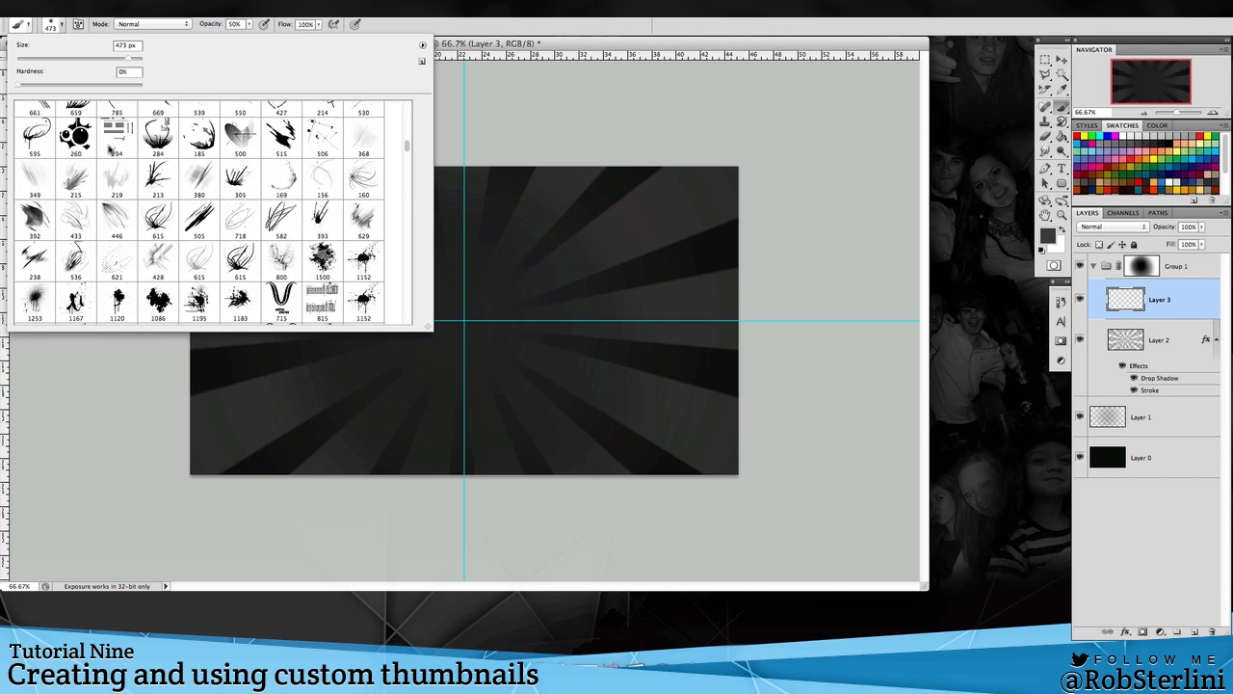
scroll(111, 146, "down", 8)
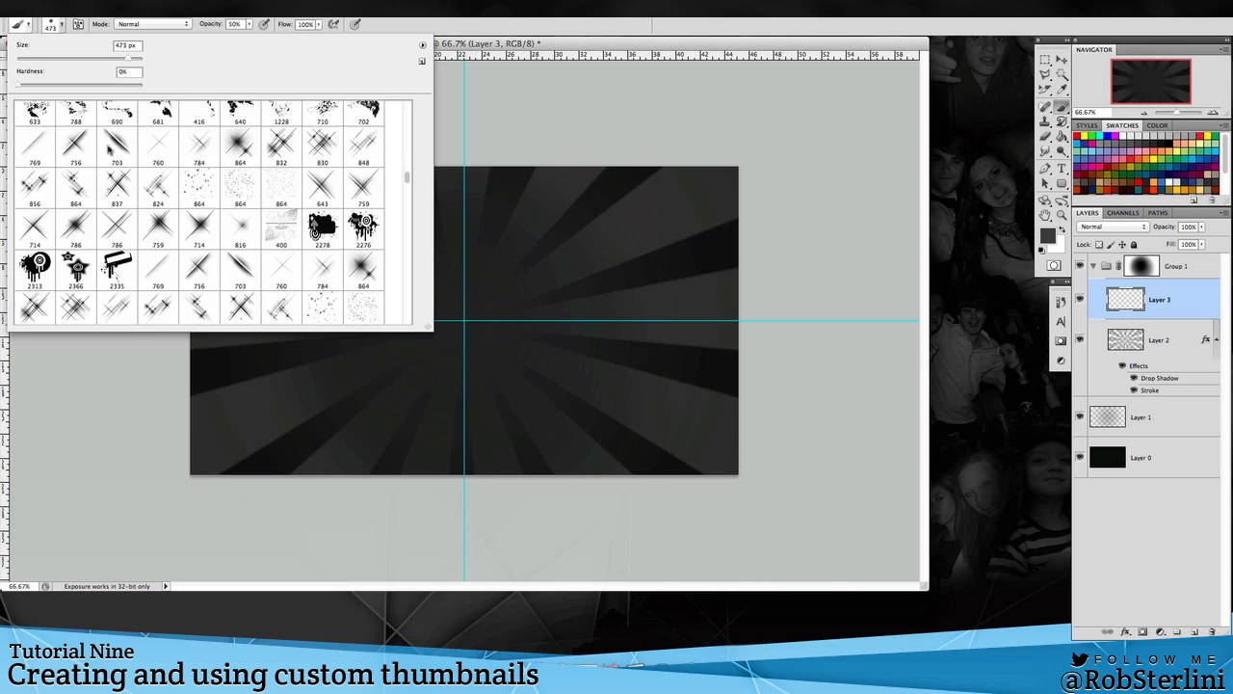
scroll(87, 280, "down", 1)
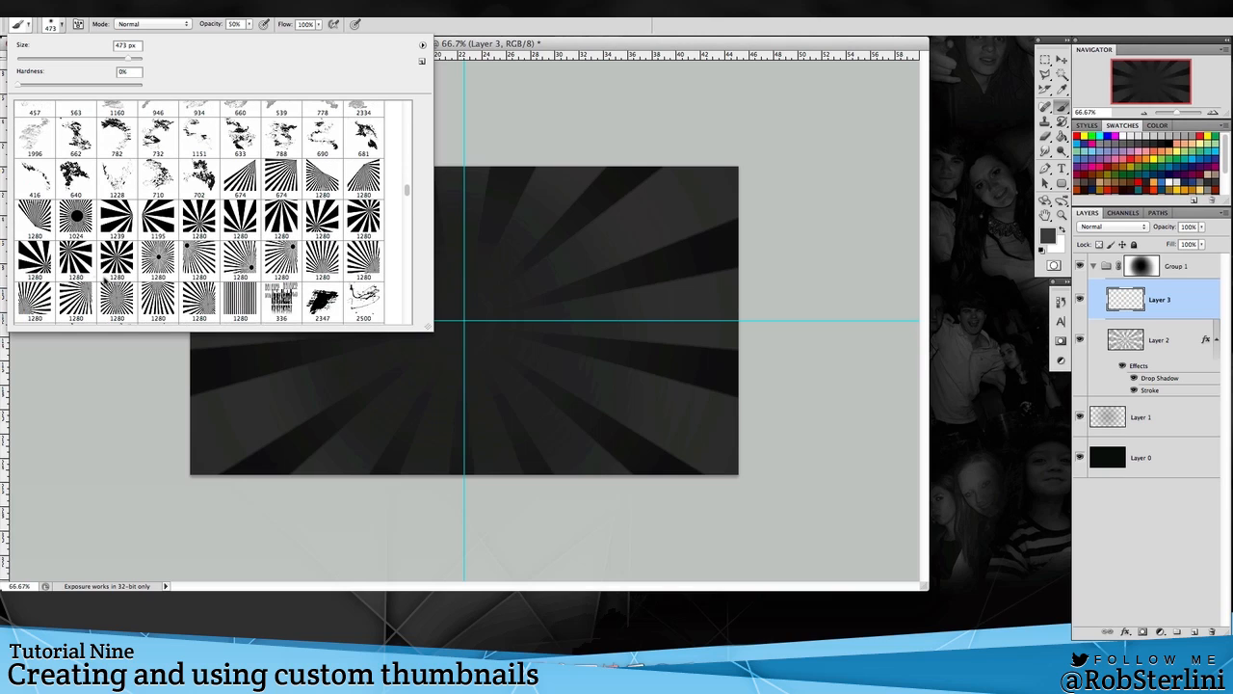
left_click(116, 259)
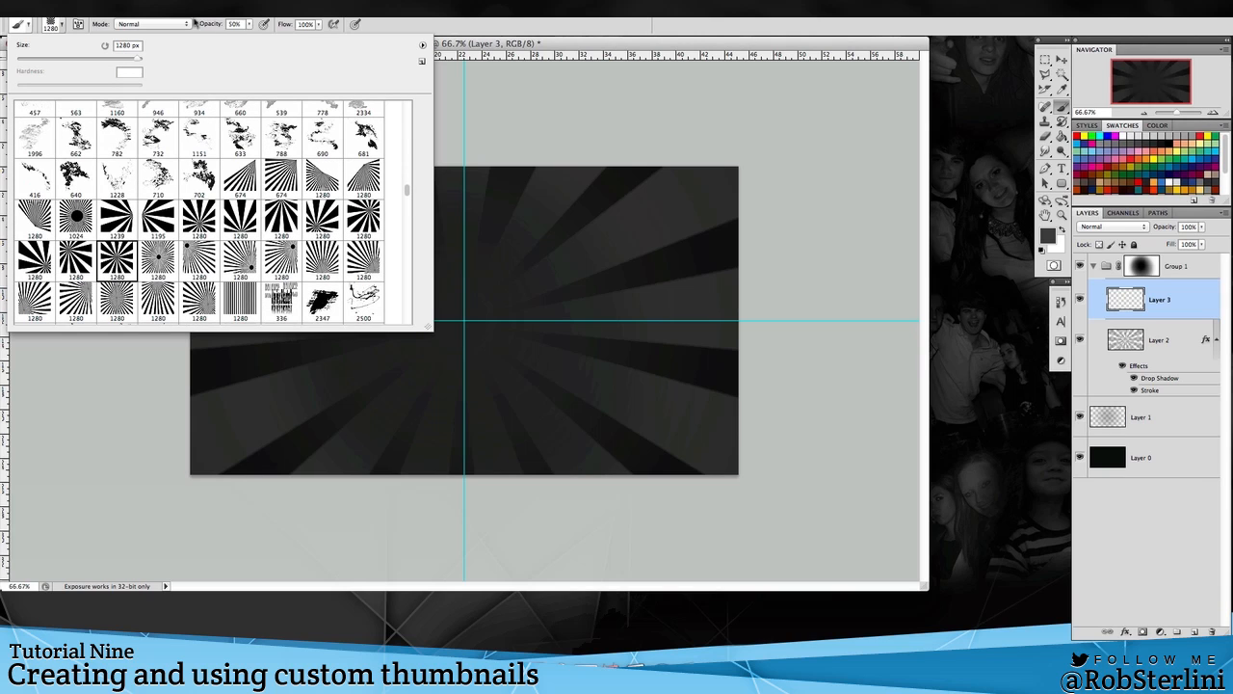
- Stamp the sunburst at 100% brush opacity where the guides cross on Layer 3, and delete Layer 2
left_click(249, 25)
left_click_drag(252, 37, 356, 43)
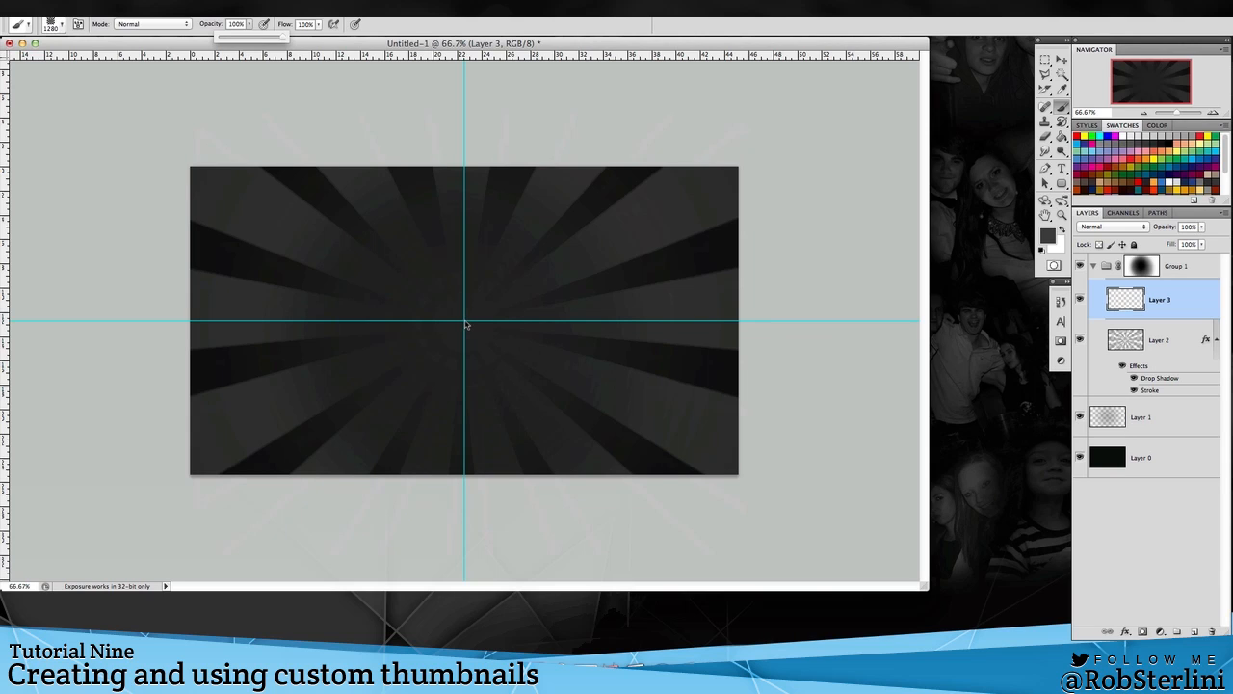
left_click(465, 325)
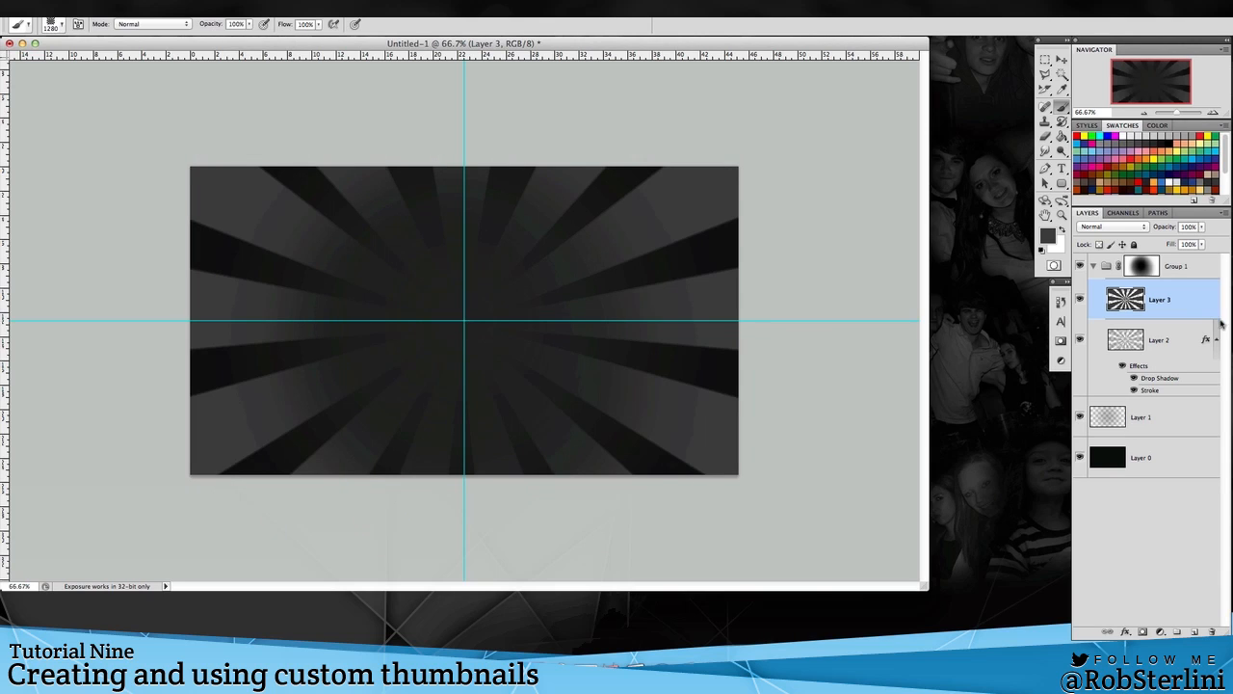
left_click(1194, 342)
key("Delete")
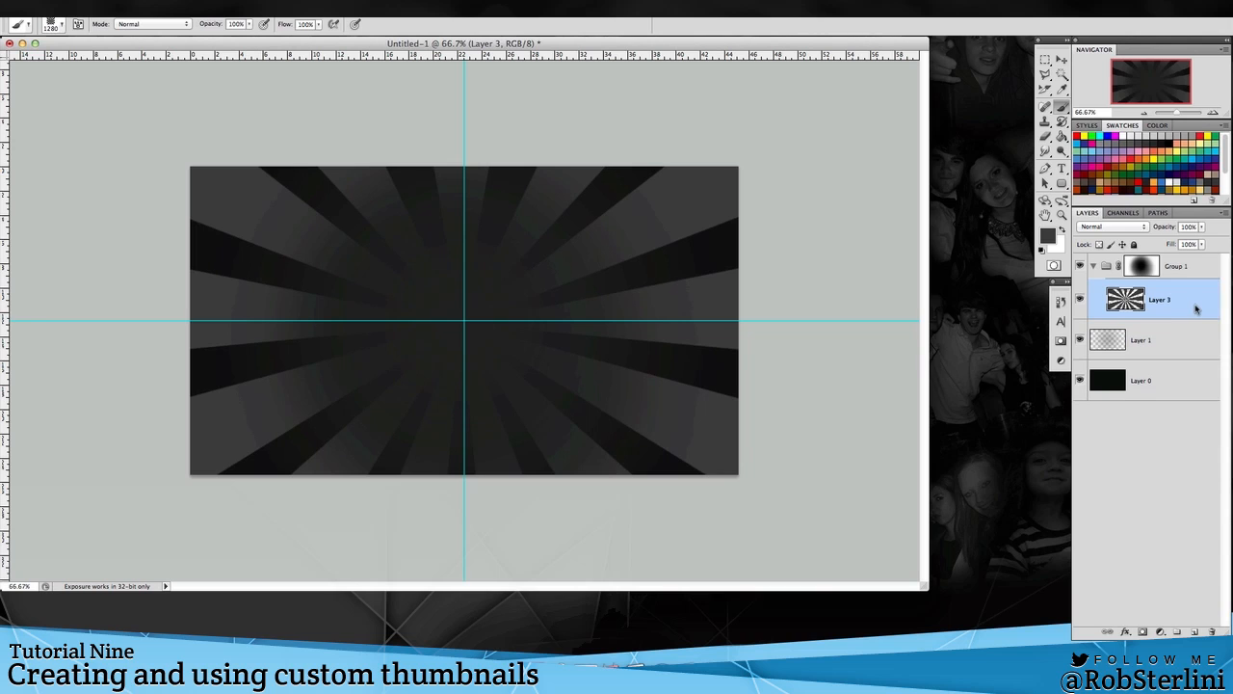
- Give Layer 3 a white 3 px outside stroke and a drop shadow
double_click(1199, 307)
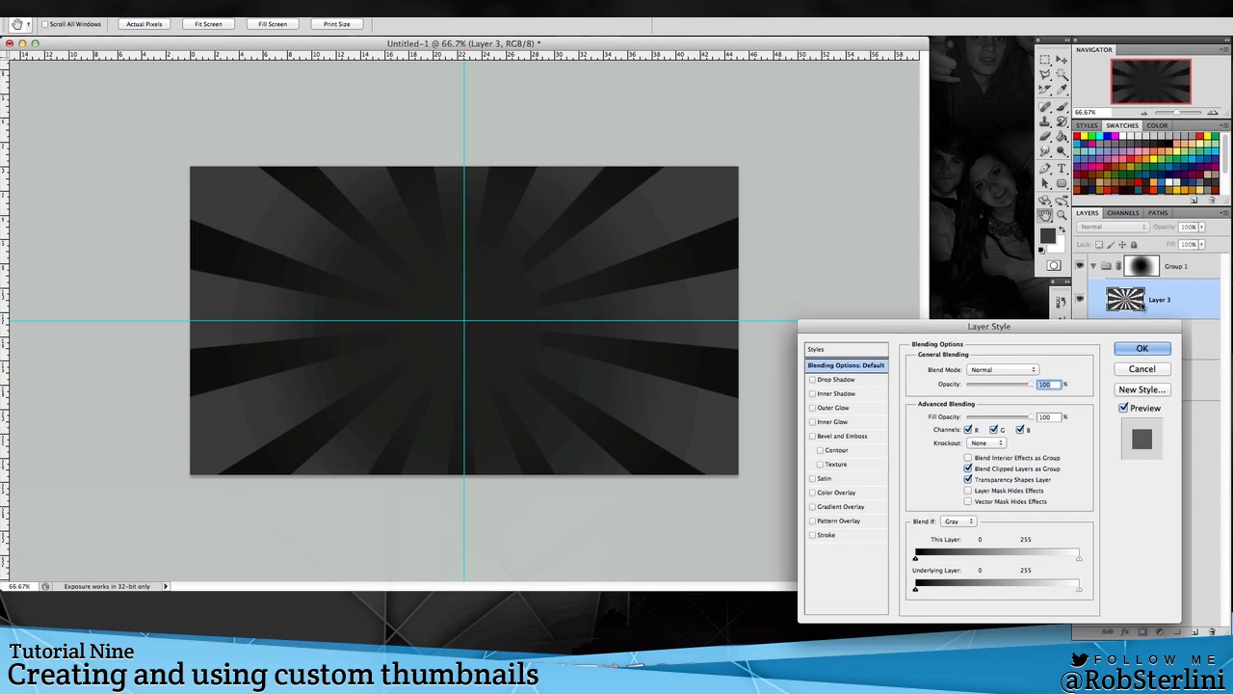
left_click(835, 535)
left_click(940, 455)
left_click(627, 431)
left_click(926, 421)
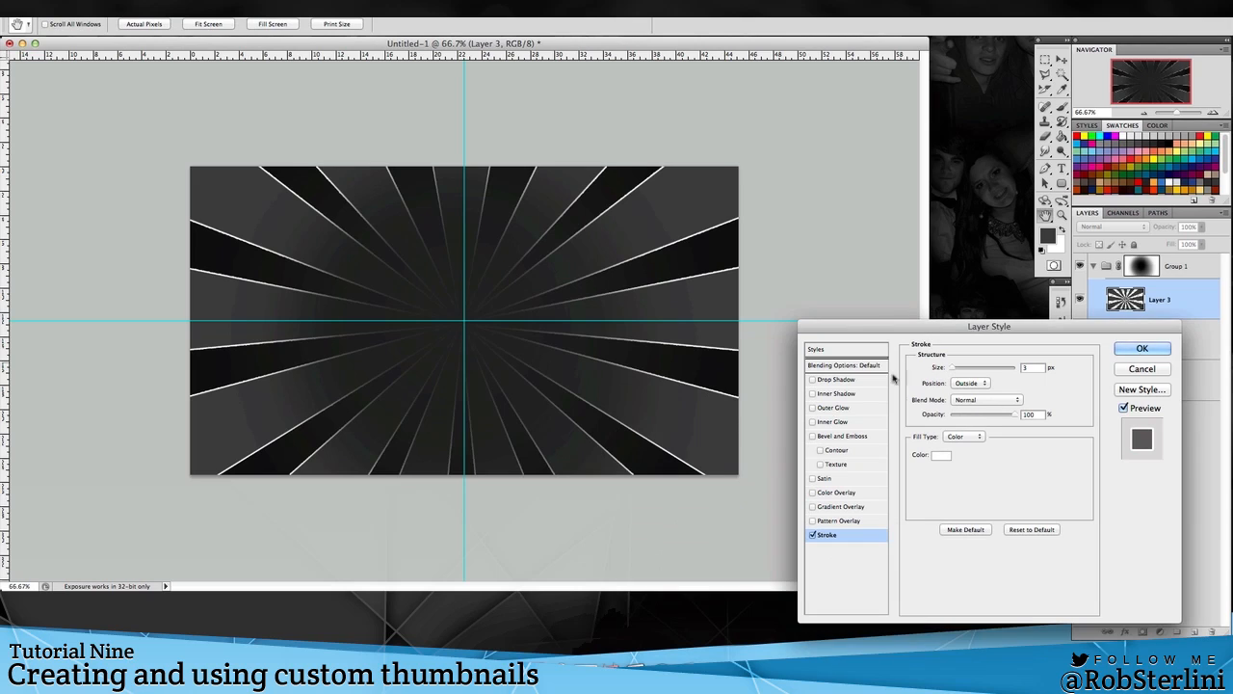
left_click(837, 378)
left_click_drag(929, 422, 958, 449)
key("Return")
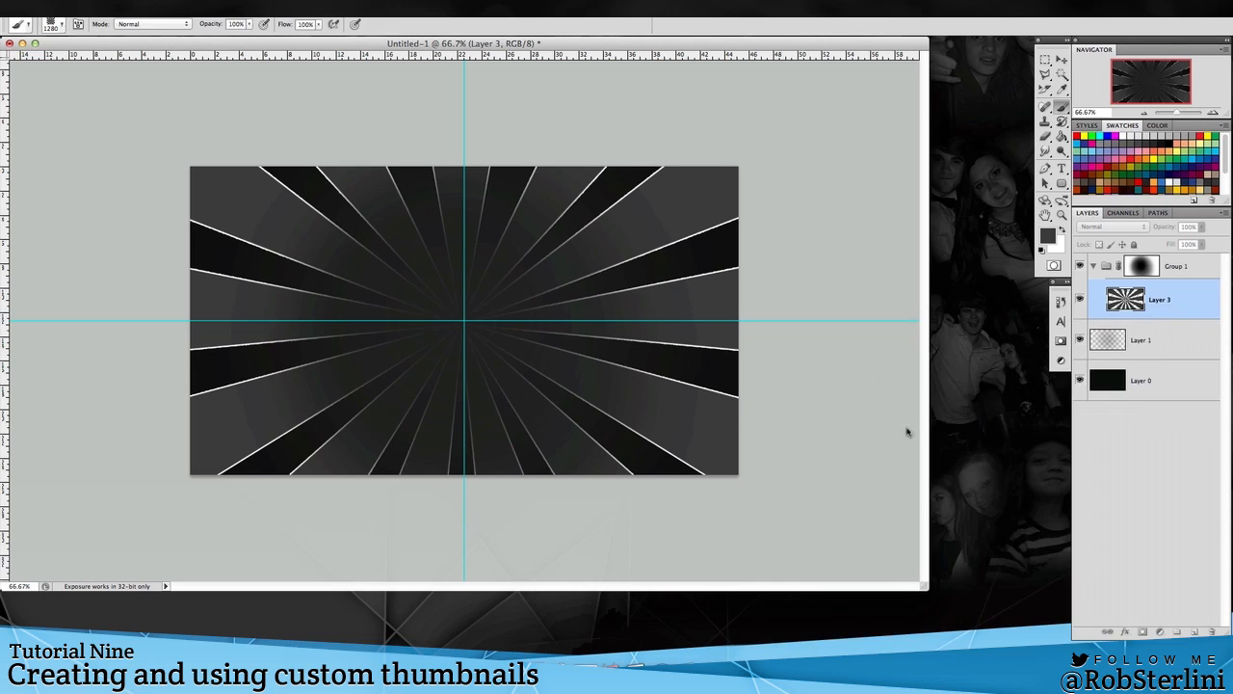
- Set Layer 3's stroke opacity to 20% and add an inner shadow with 0 px distance, 8% choke and 16 px size
double_click(1180, 286)
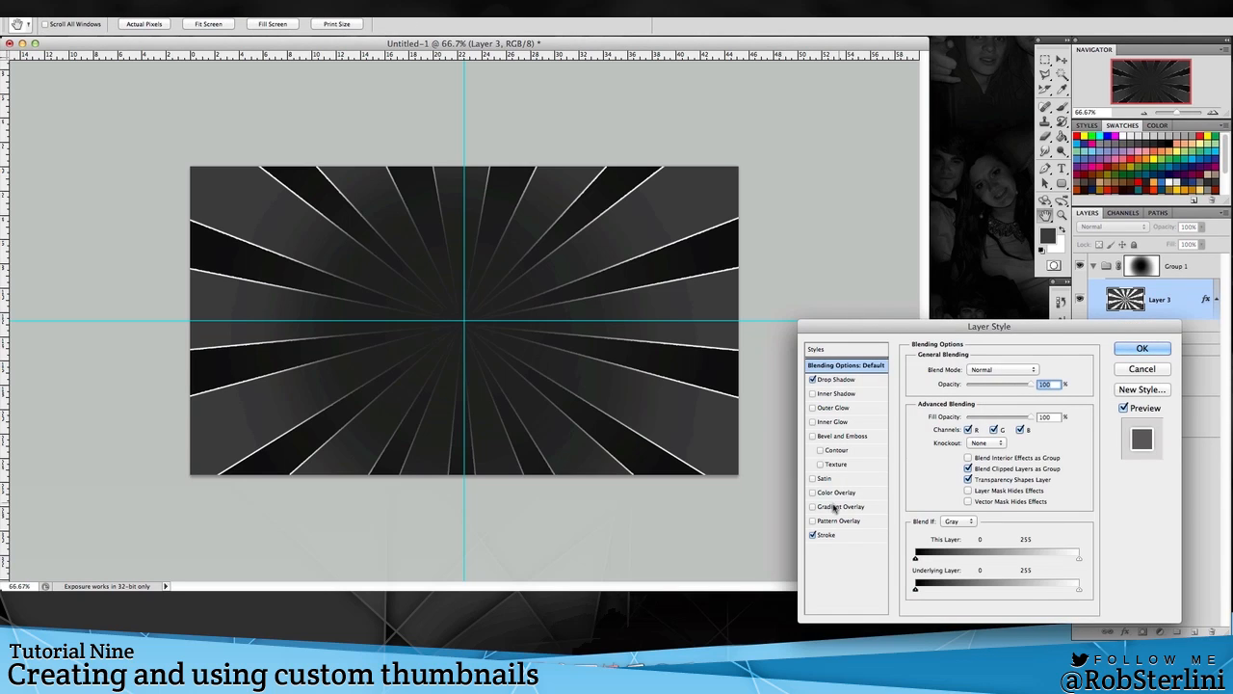
left_click(827, 535)
left_click_drag(986, 416, 963, 417)
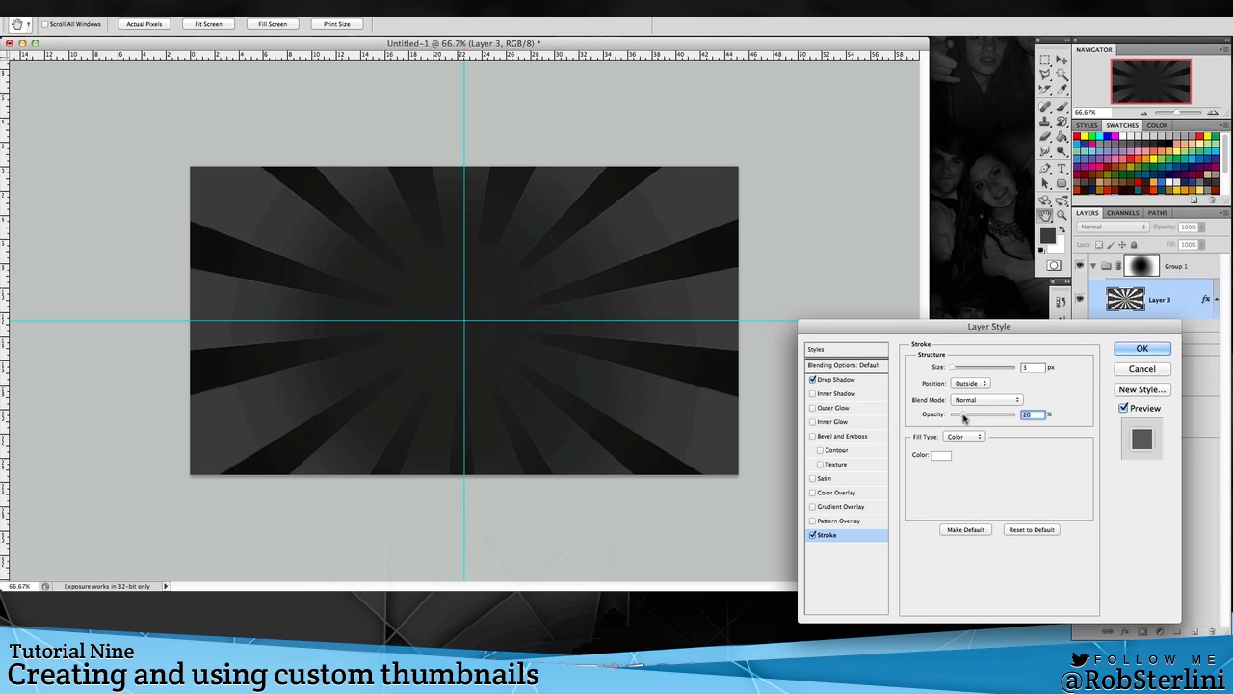
left_click(837, 394)
left_click_drag(953, 425, 961, 453)
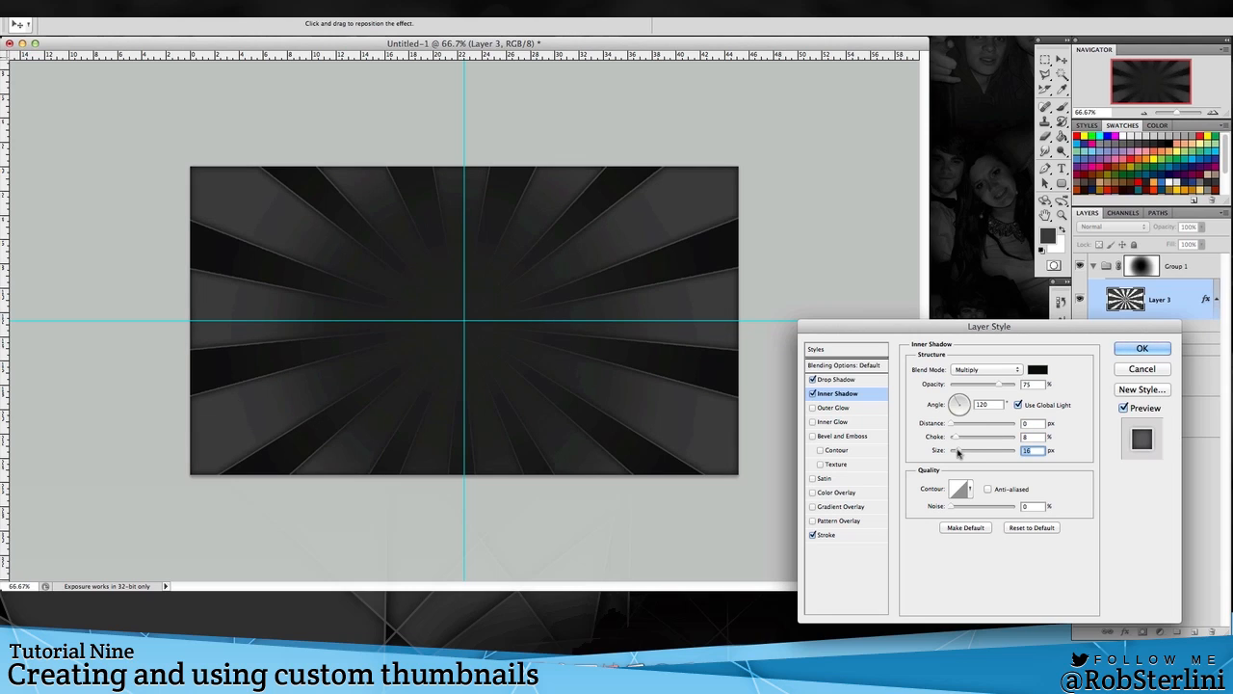
key("Return")
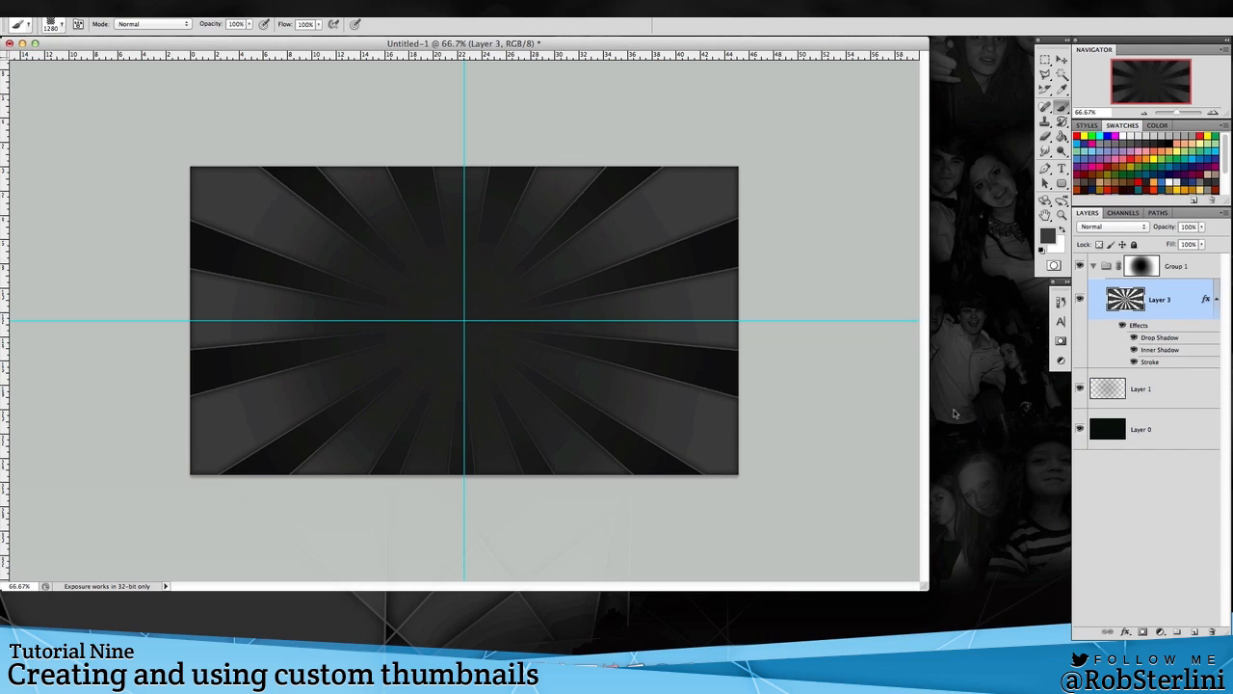
- Collapse Layer 3's effects list, select Group 1's mask and collapse the group
left_click(1216, 298)
left_click(1137, 266)
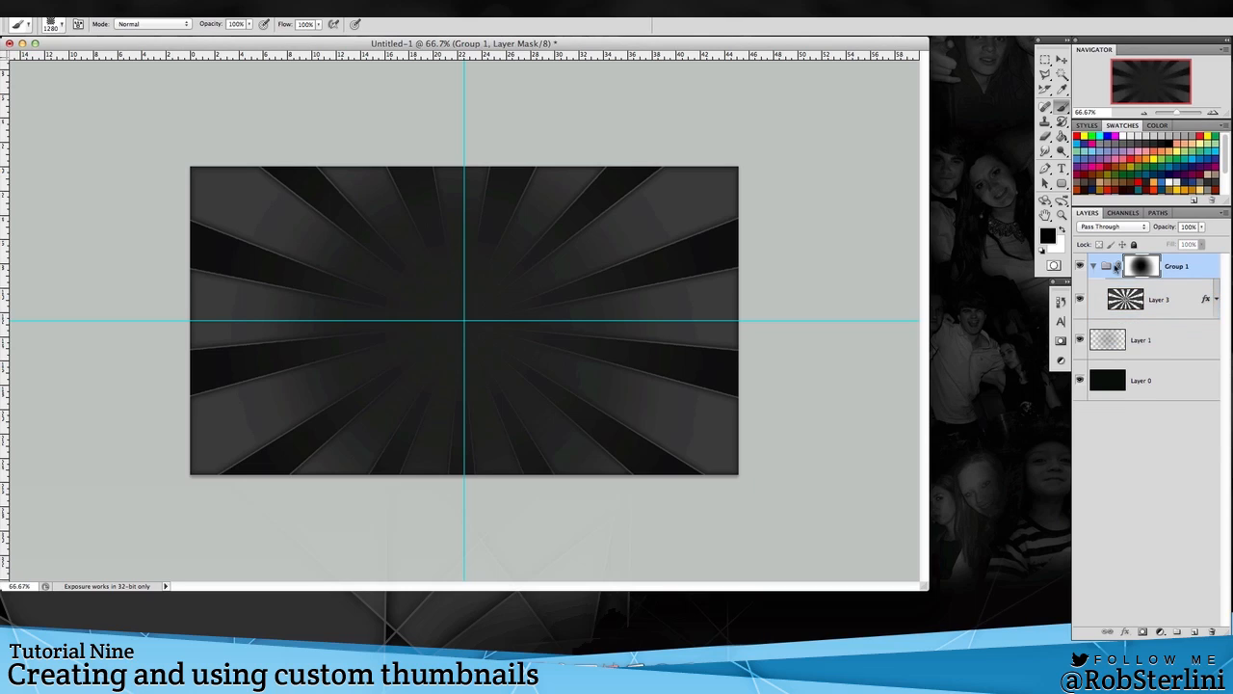
left_click(1095, 266)
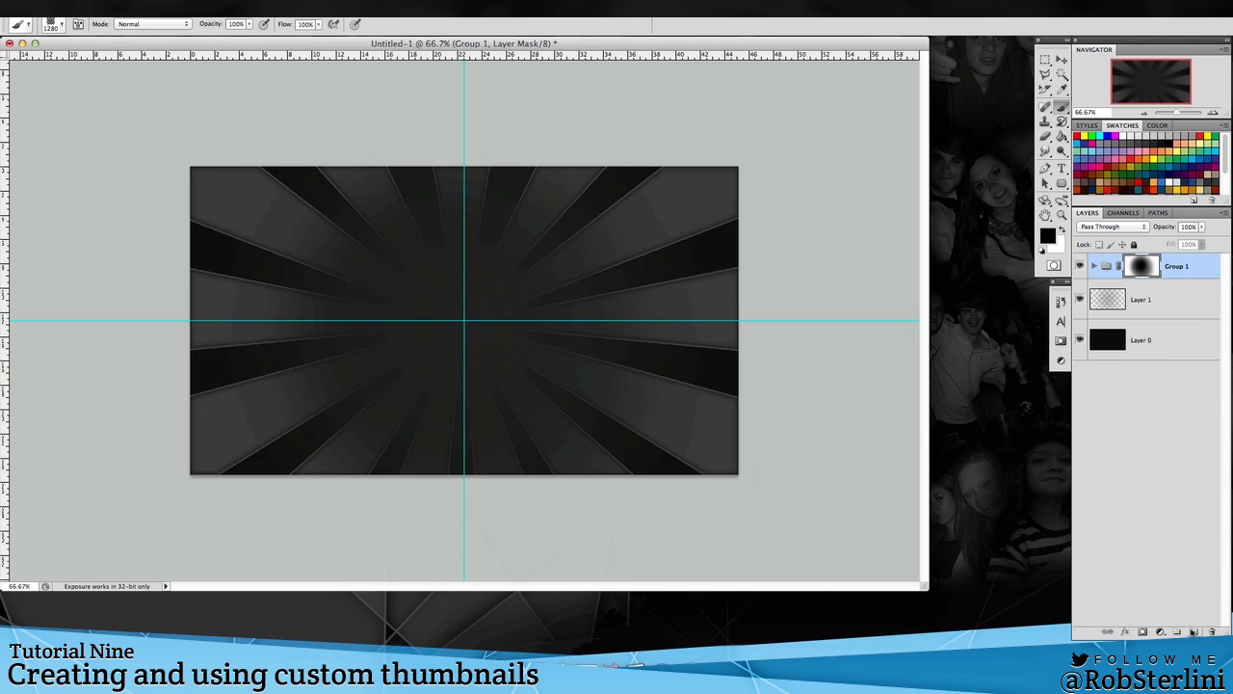
- Add a new layer above Group 1, apply the merged image to it with Multiply blending at 100% opacity, and convert it to a smart object
left_click(1194, 631)
left_click(162, 9)
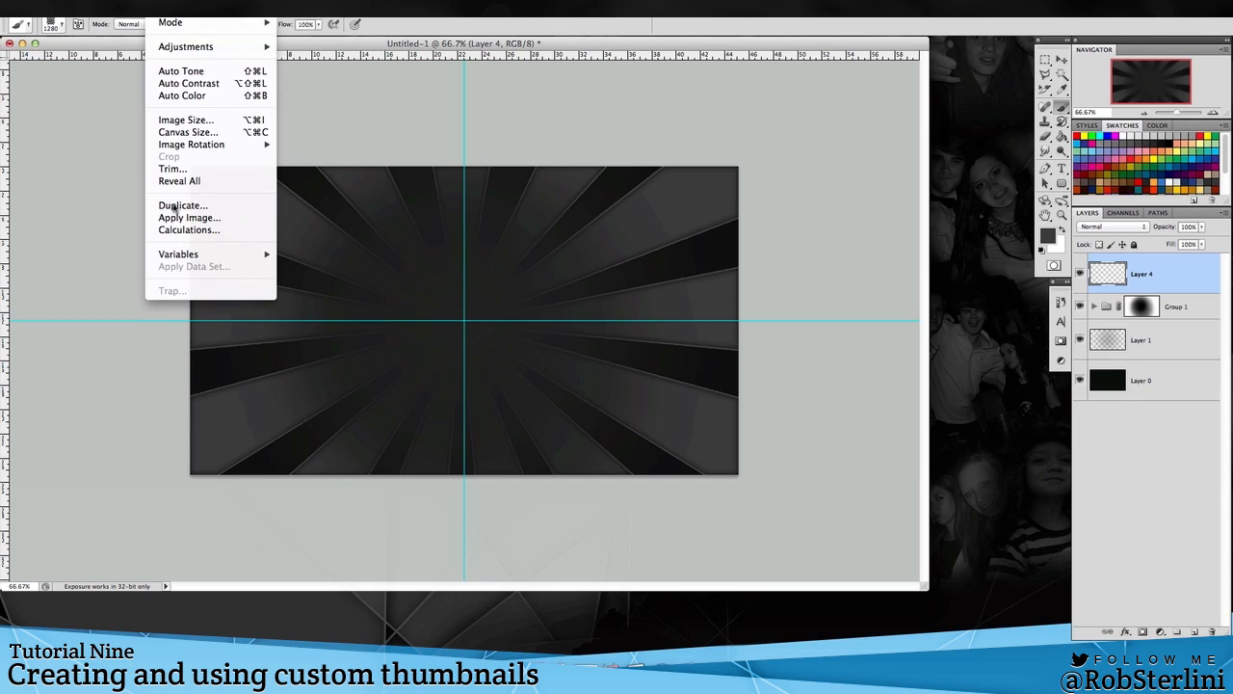
left_click(210, 220)
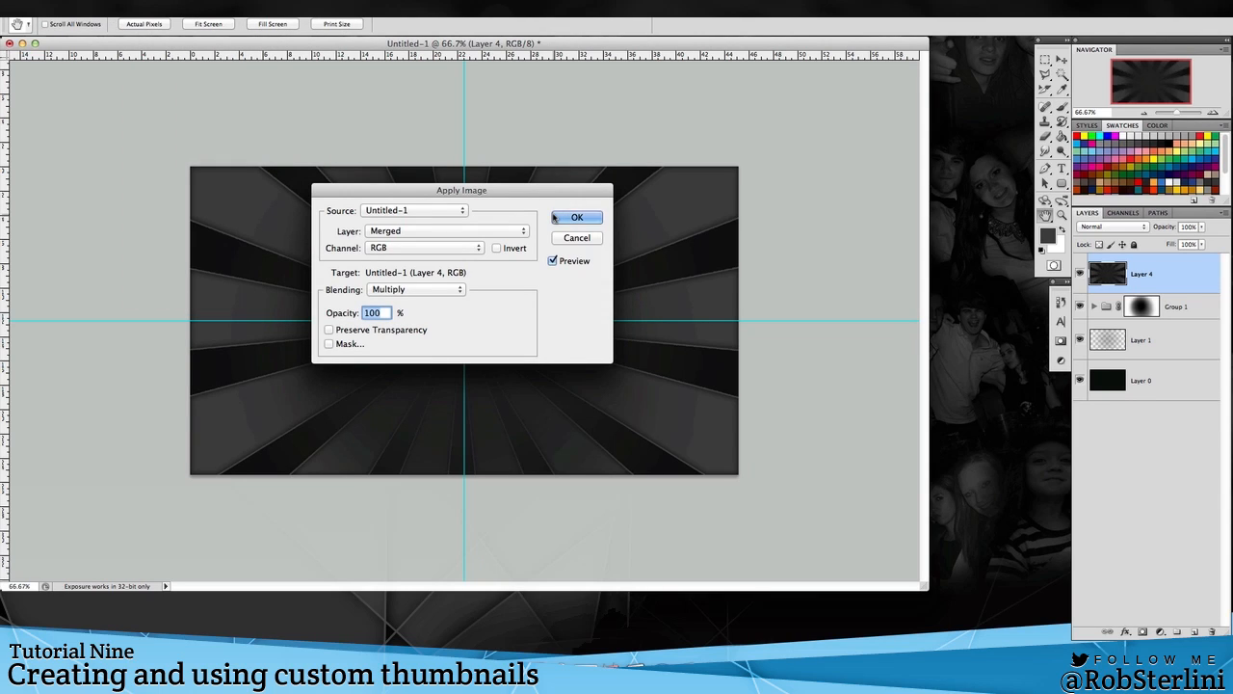
left_click(556, 218)
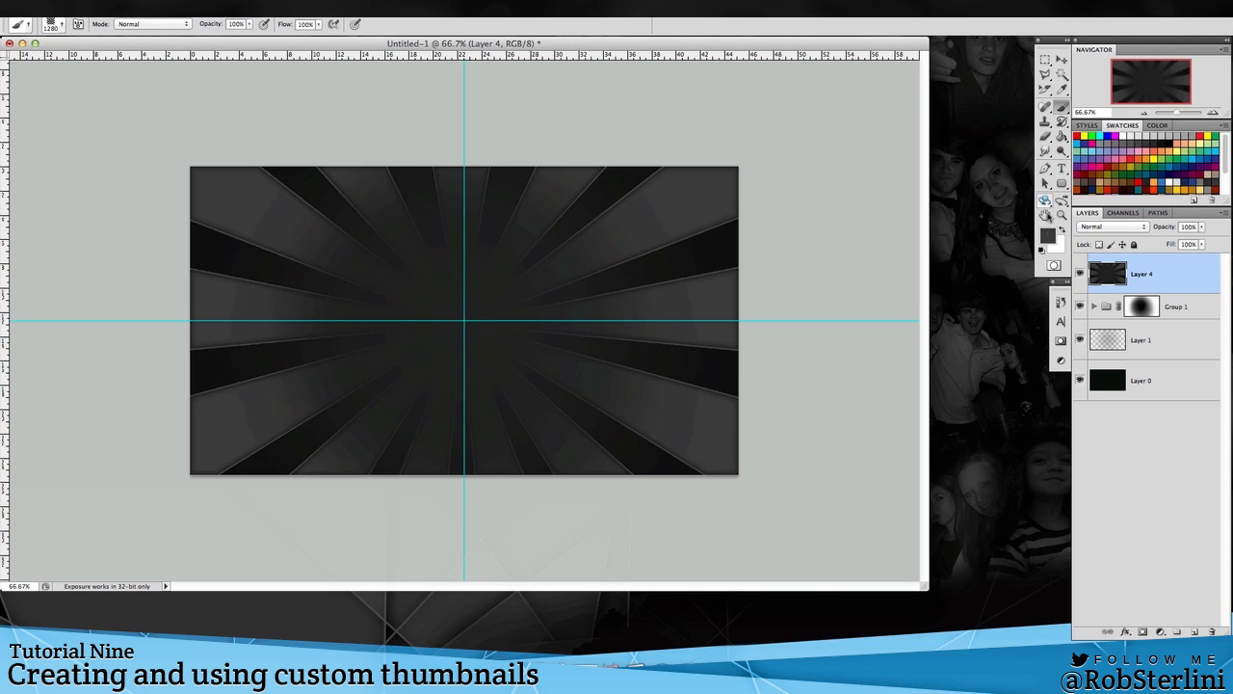
right_click(1138, 280)
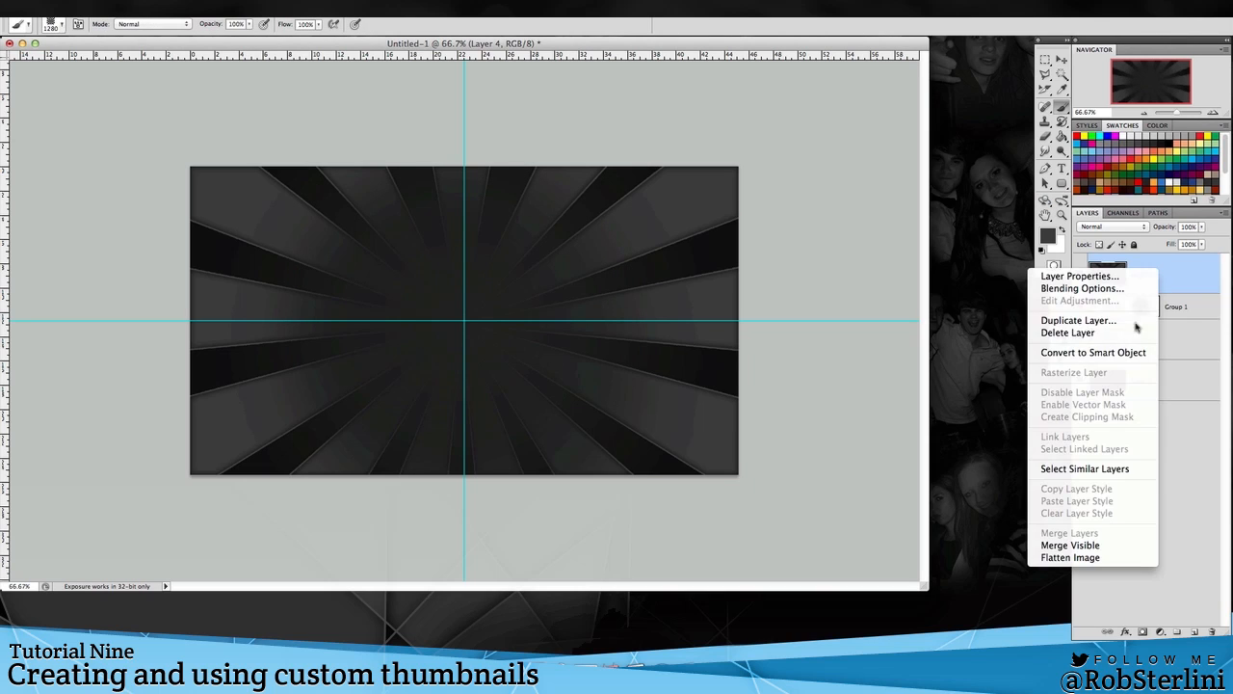
left_click(1117, 349)
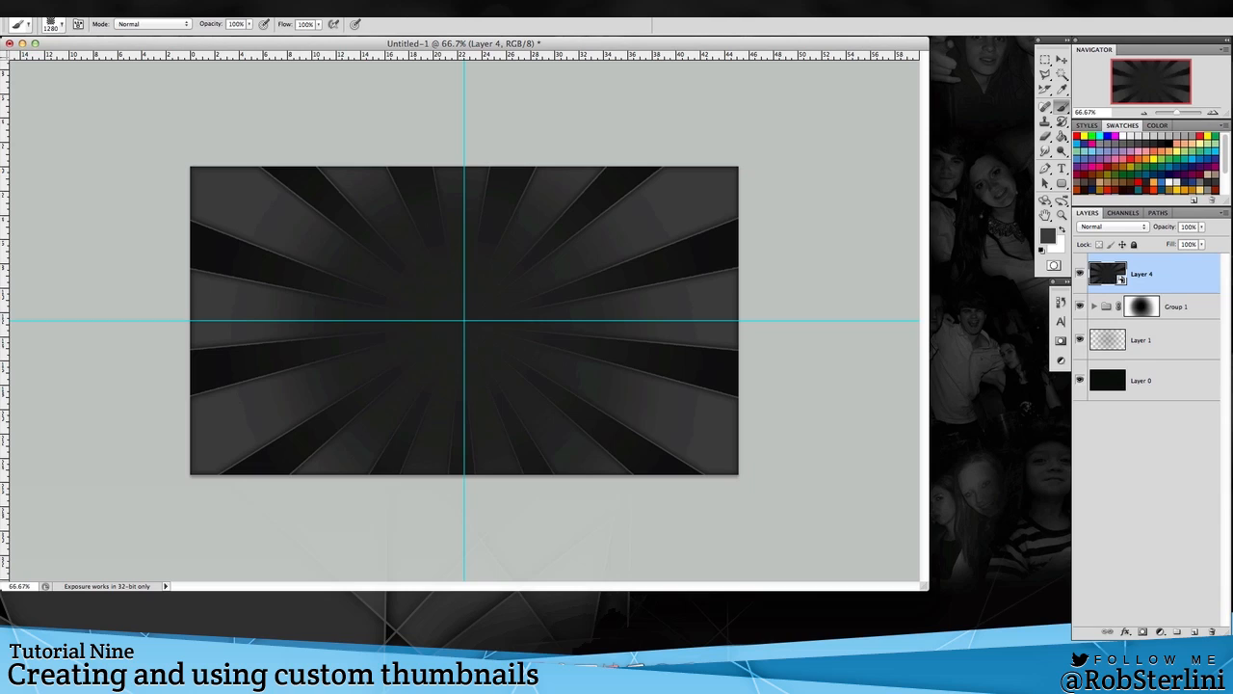
- Apply a strong Gaussian Blur smart filter to Layer 4, softening the sunburst rays
left_click(274, 8)
mouse_move(318, 148)
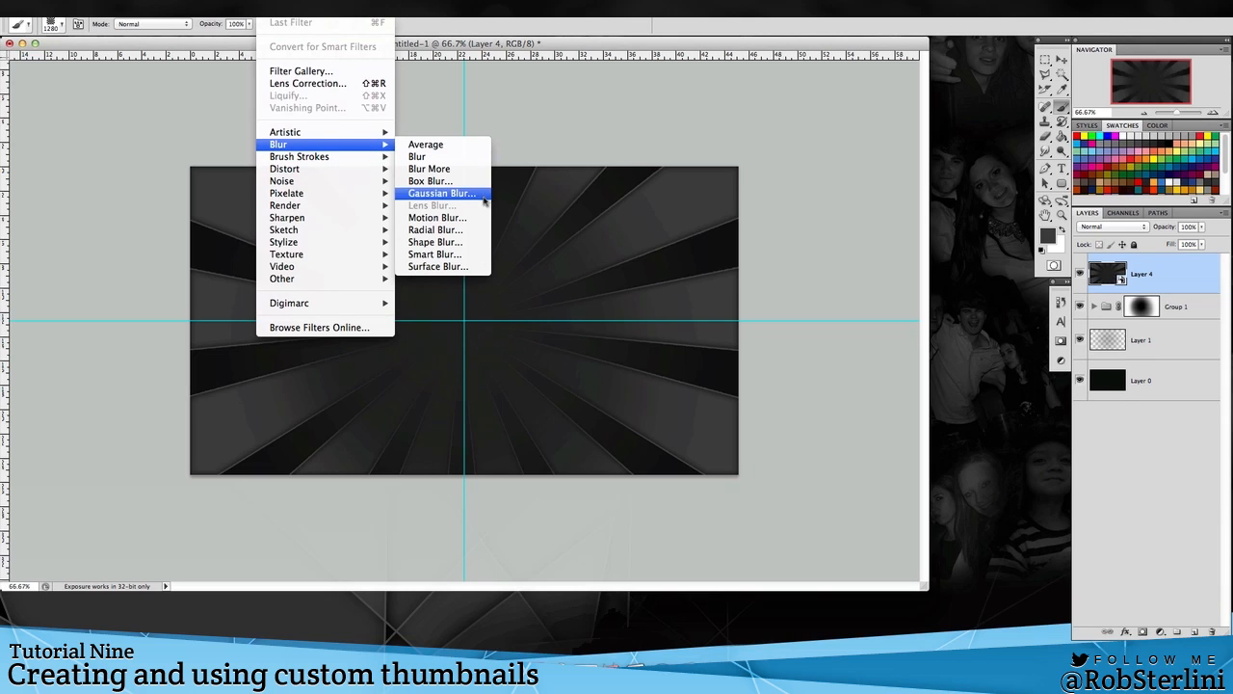
left_click(470, 194)
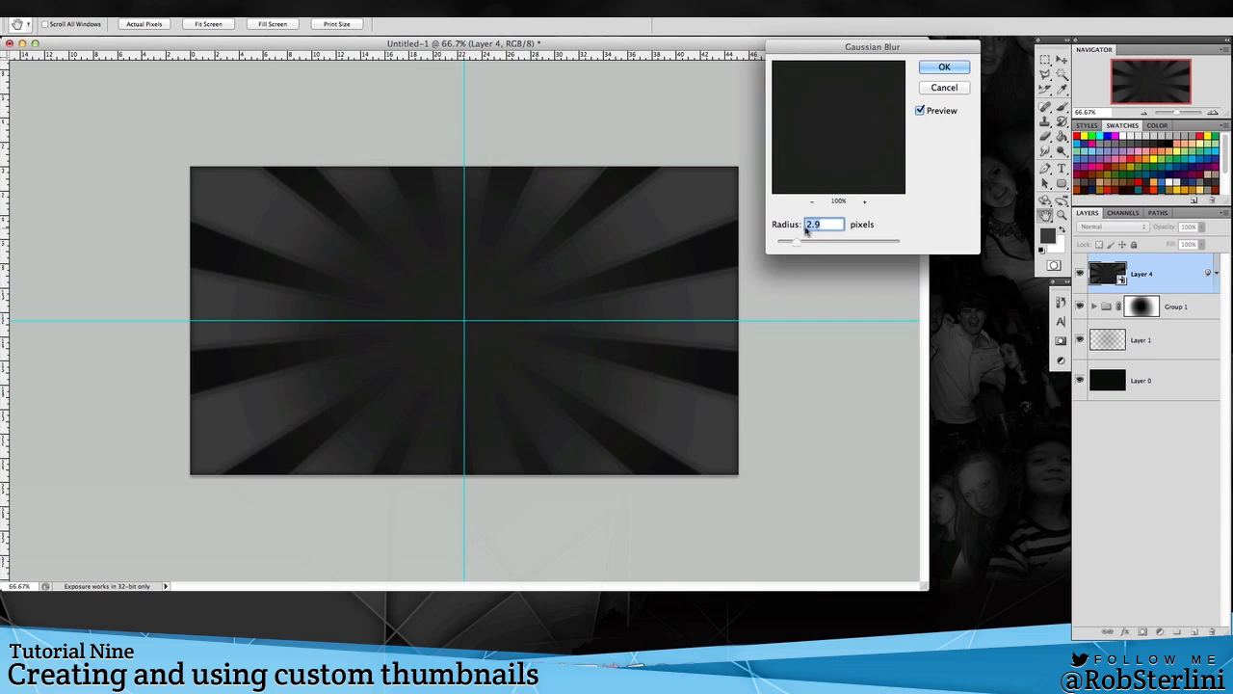
left_click_drag(800, 242, 825, 244)
key("Return")
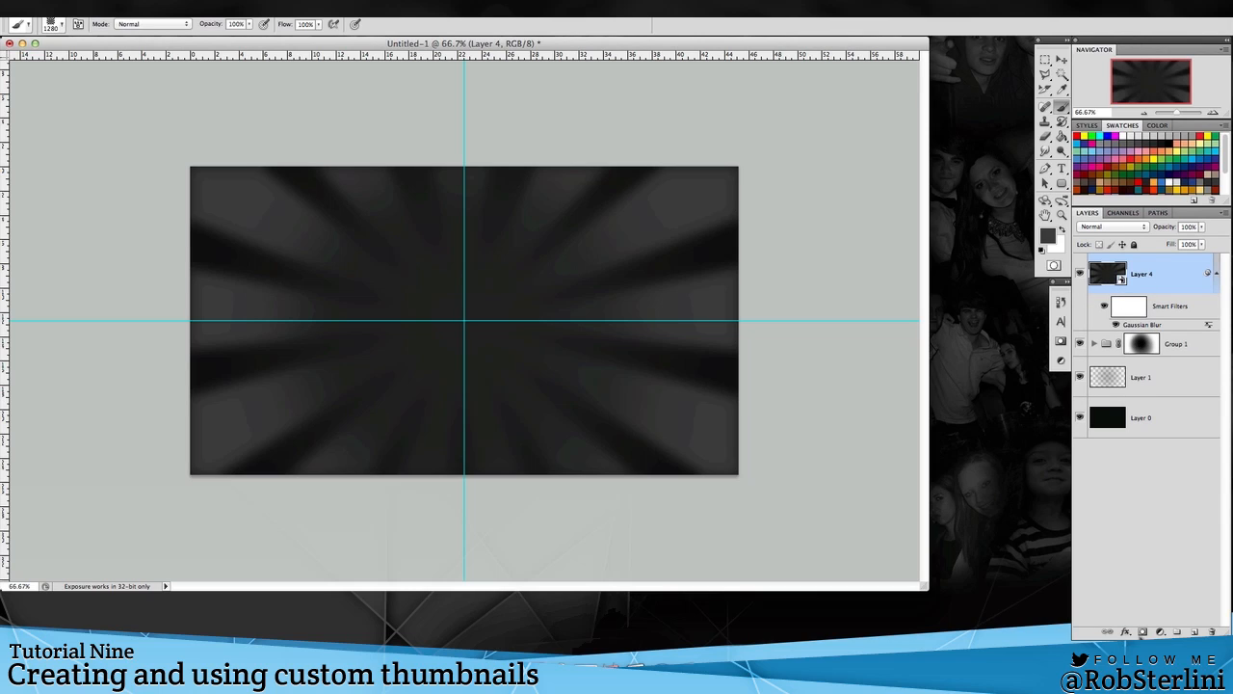
- Mask Layer 4 and paint black over the mask's centre with a soft round 484 px brush at 54% opacity
left_click(1143, 632)
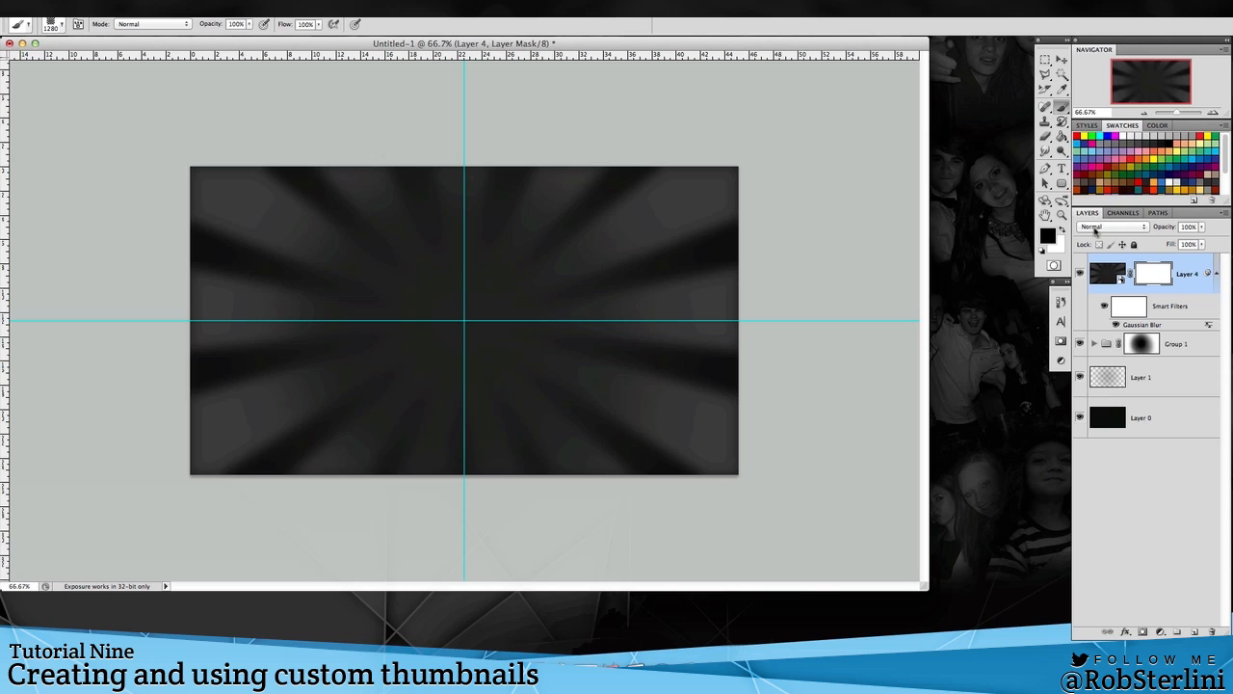
left_click(62, 25)
scroll(58, 118, "up", 15)
left_click(50, 118)
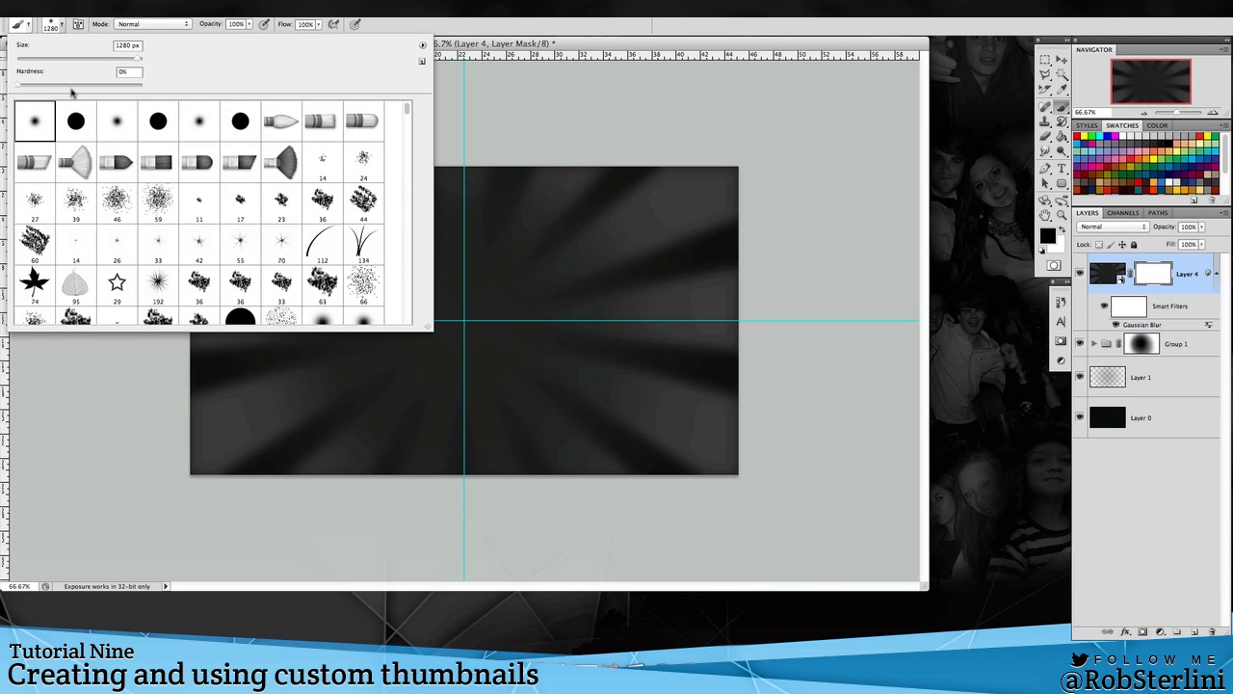
left_click_drag(136, 60, 132, 62)
left_click(247, 24)
left_click_drag(249, 24, 229, 38)
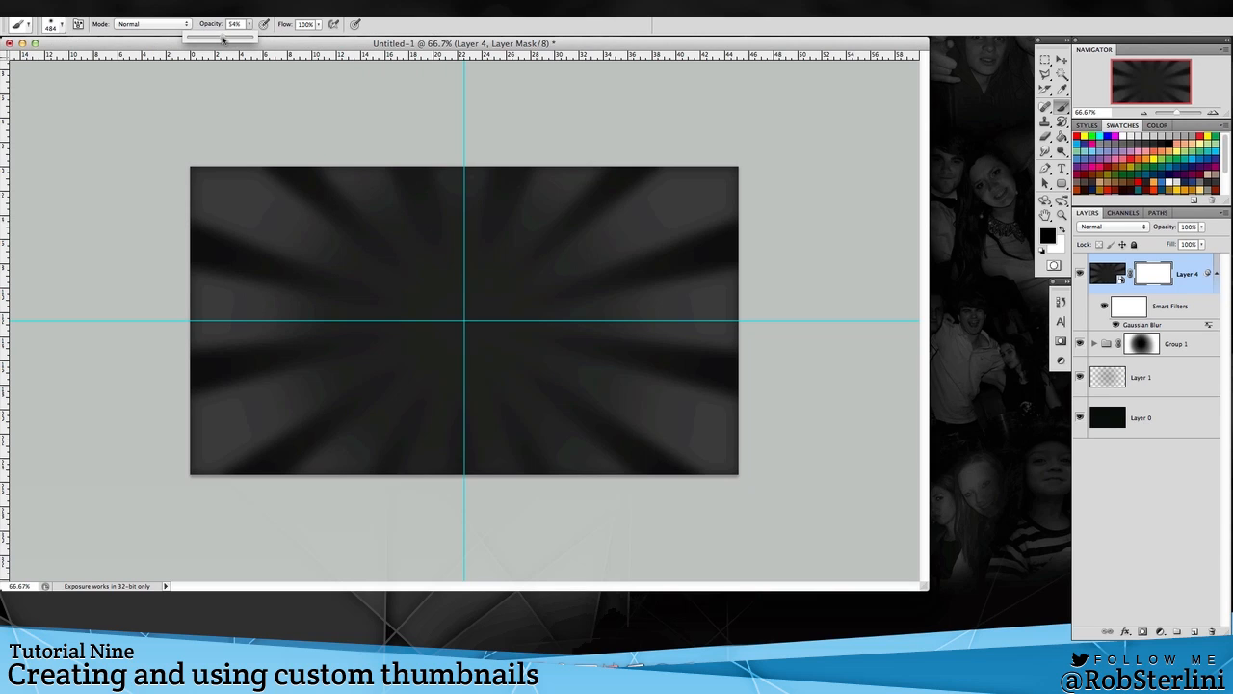
left_click(369, 37)
left_click(469, 288)
mouse_move(474, 285)
left_mouse_down()
mouse_move(459, 259)
mouse_move(501, 363)
mouse_move(402, 256)
mouse_move(434, 221)
mouse_move(321, 393)
mouse_move(407, 441)
mouse_move(510, 284)
mouse_move(550, 349)
mouse_move(340, 445)
mouse_move(848, 313)
left_mouse_up()
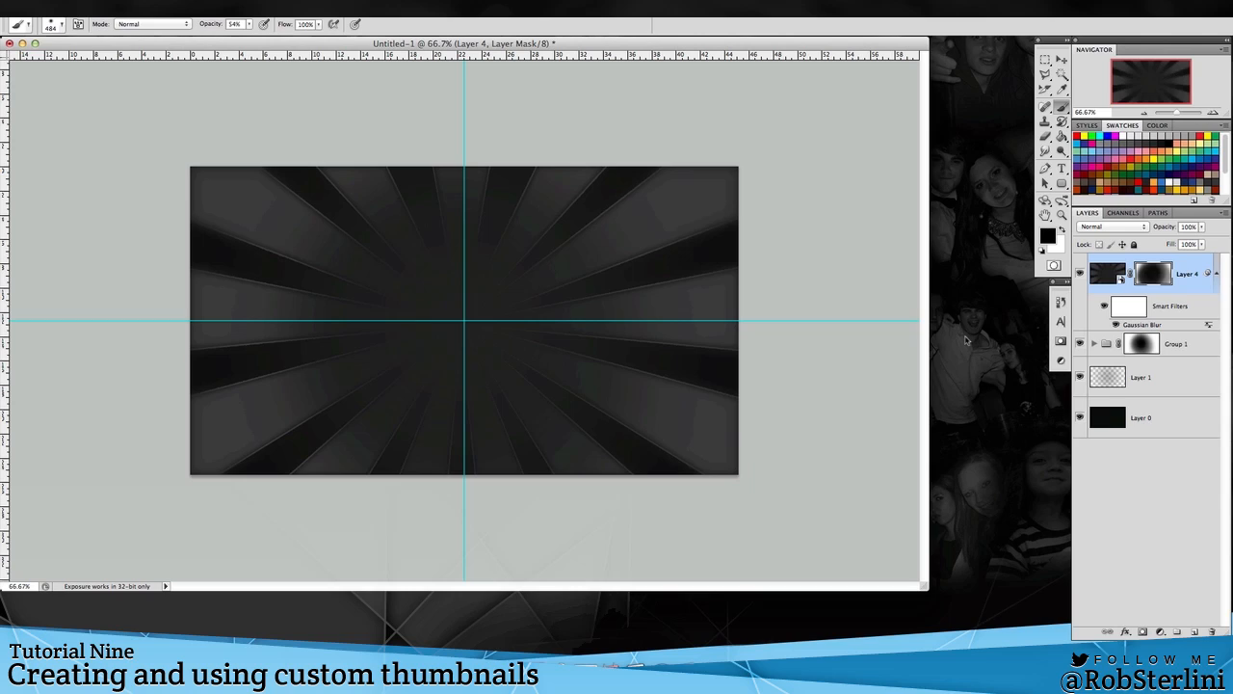
- Add a Gradient Map adjustment above Layer 4 using the black, red, orange and white fire-like preset
left_click(1162, 631)
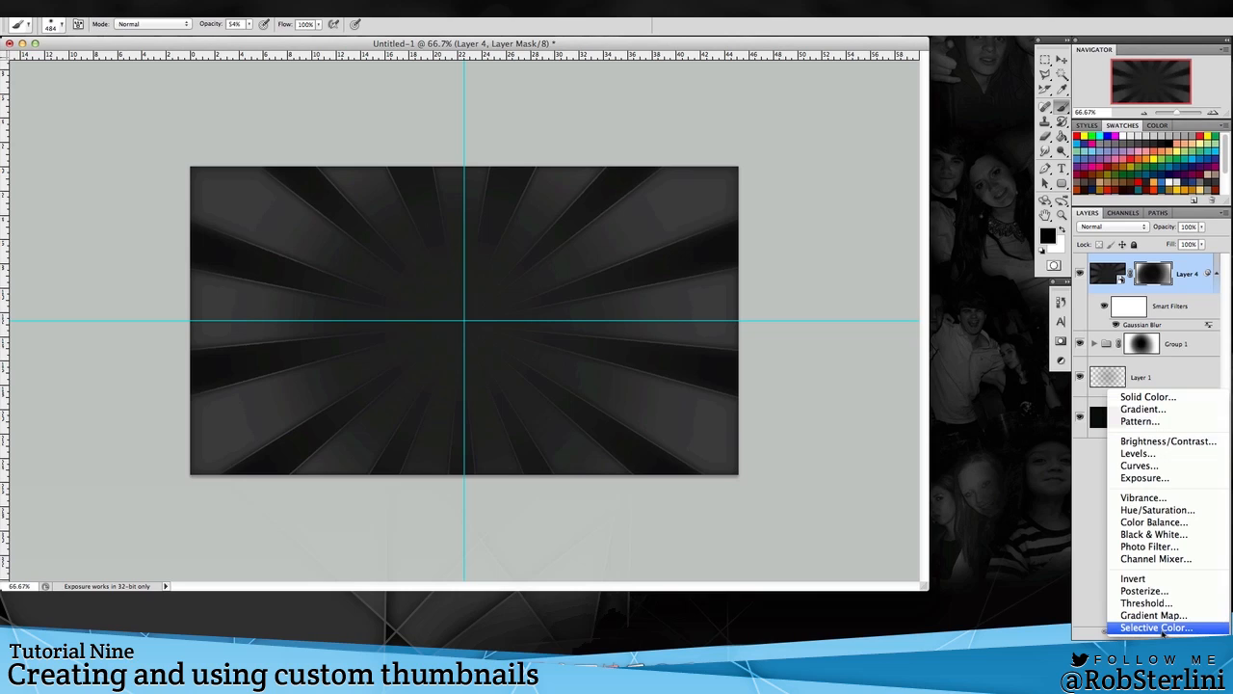
left_click(1106, 584)
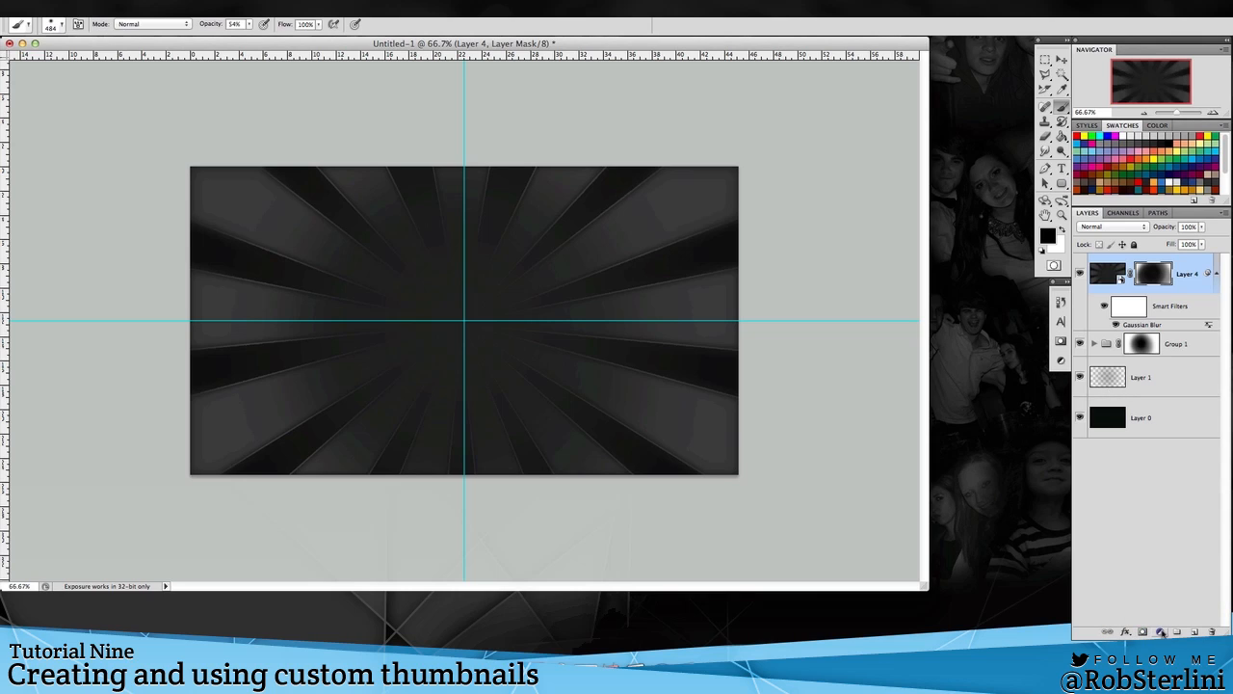
left_click(1162, 631)
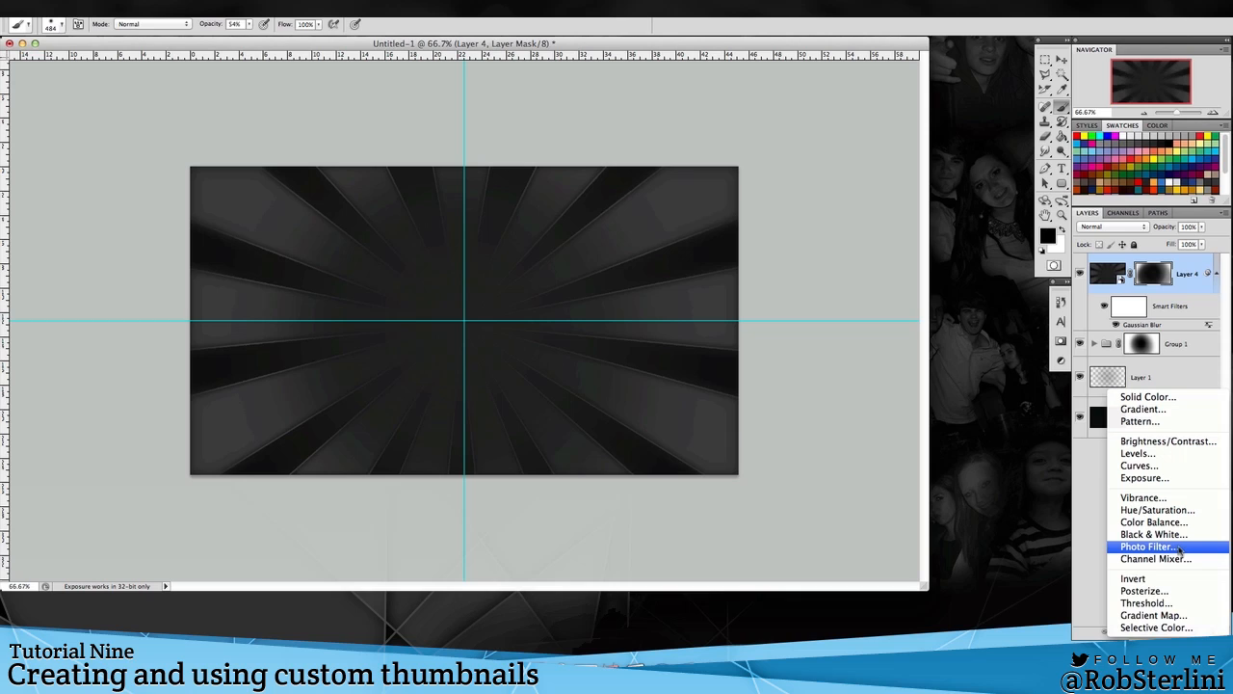
left_click(1171, 616)
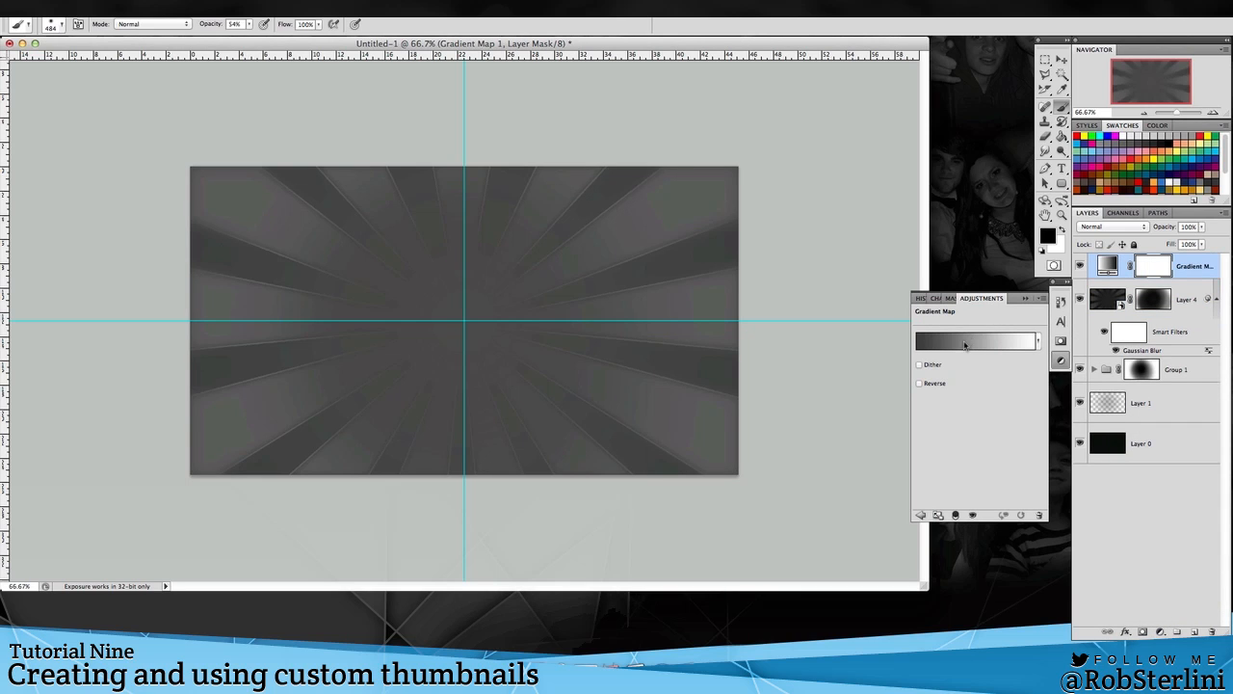
left_click(964, 344)
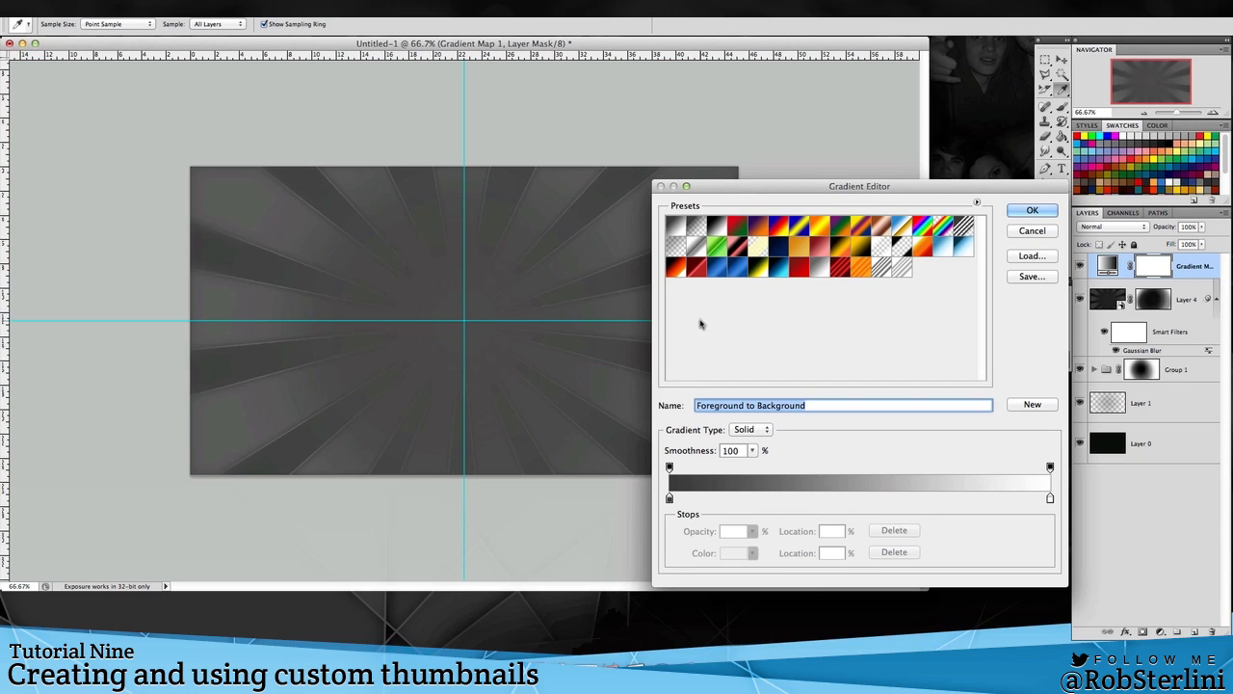
left_click(676, 269)
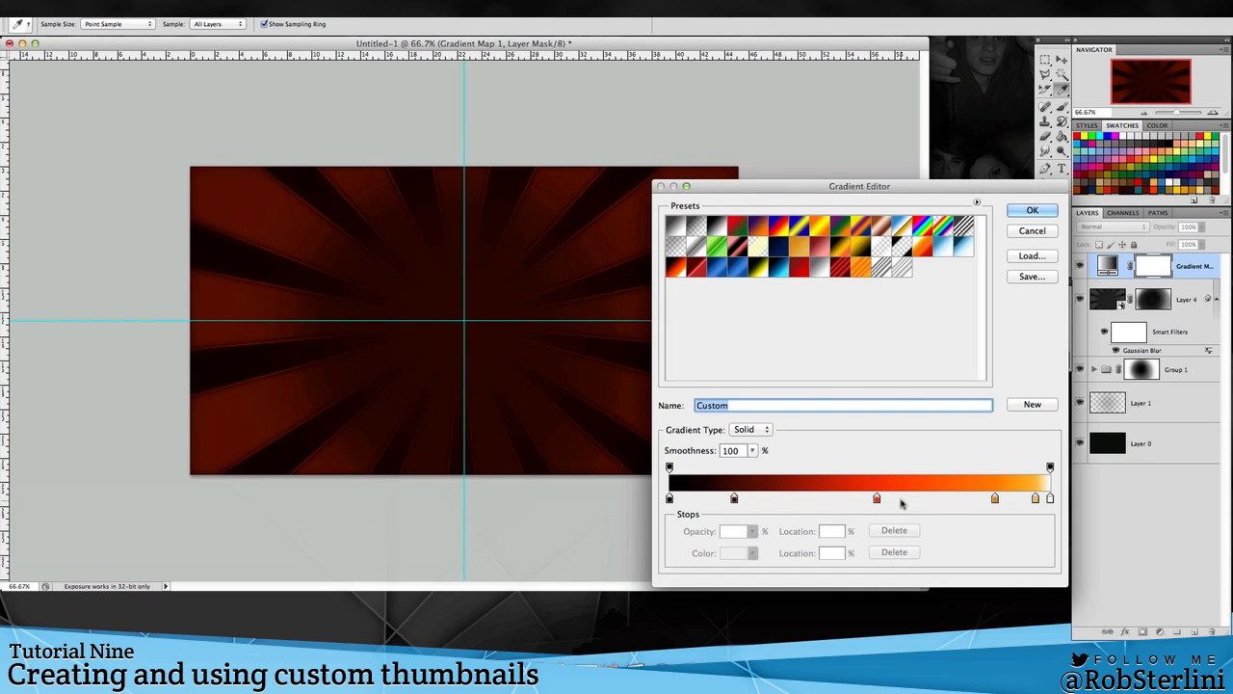
left_click(1032, 210)
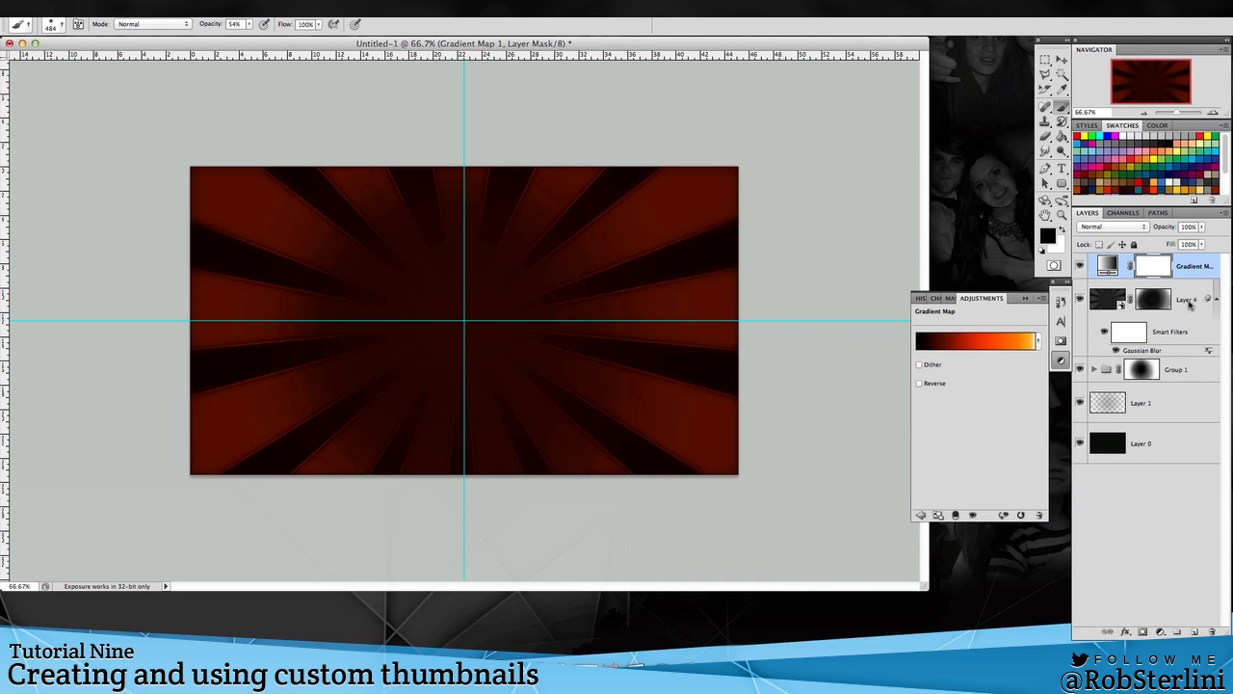
- Add a Curves adjustment above Layer 4, anchoring the shadows and raising the highlights to output 188 at input 154
left_click(1191, 294)
left_click(1160, 632)
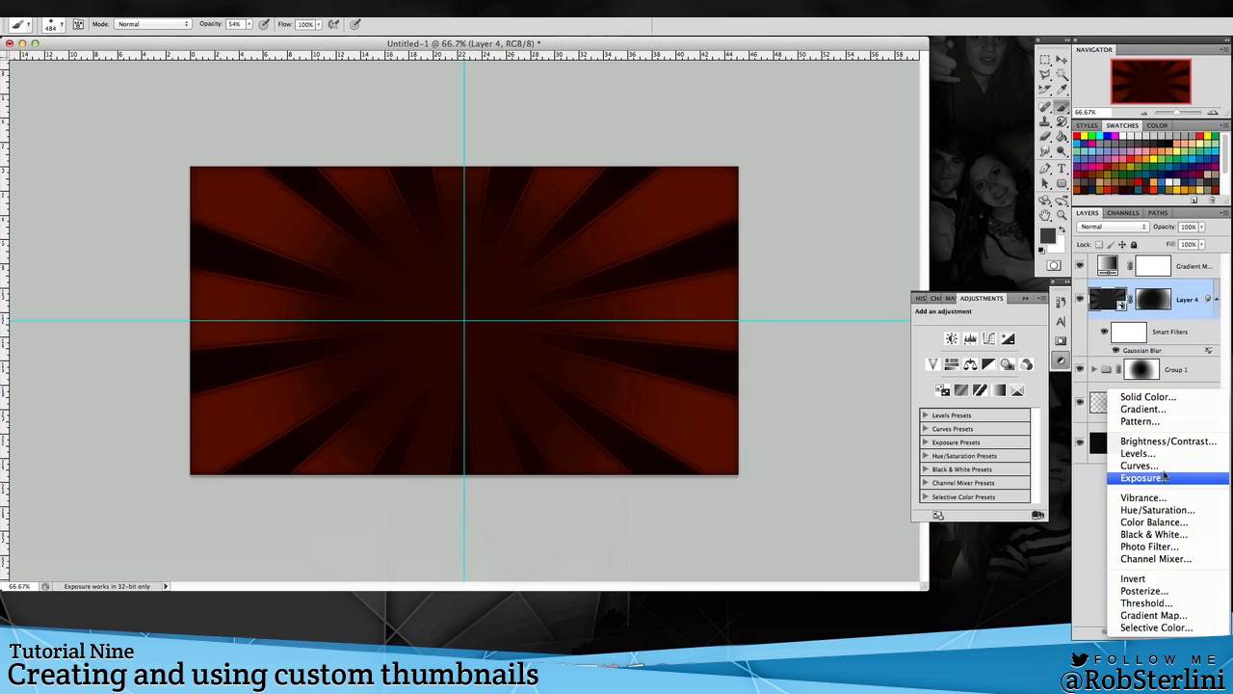
left_click(1138, 466)
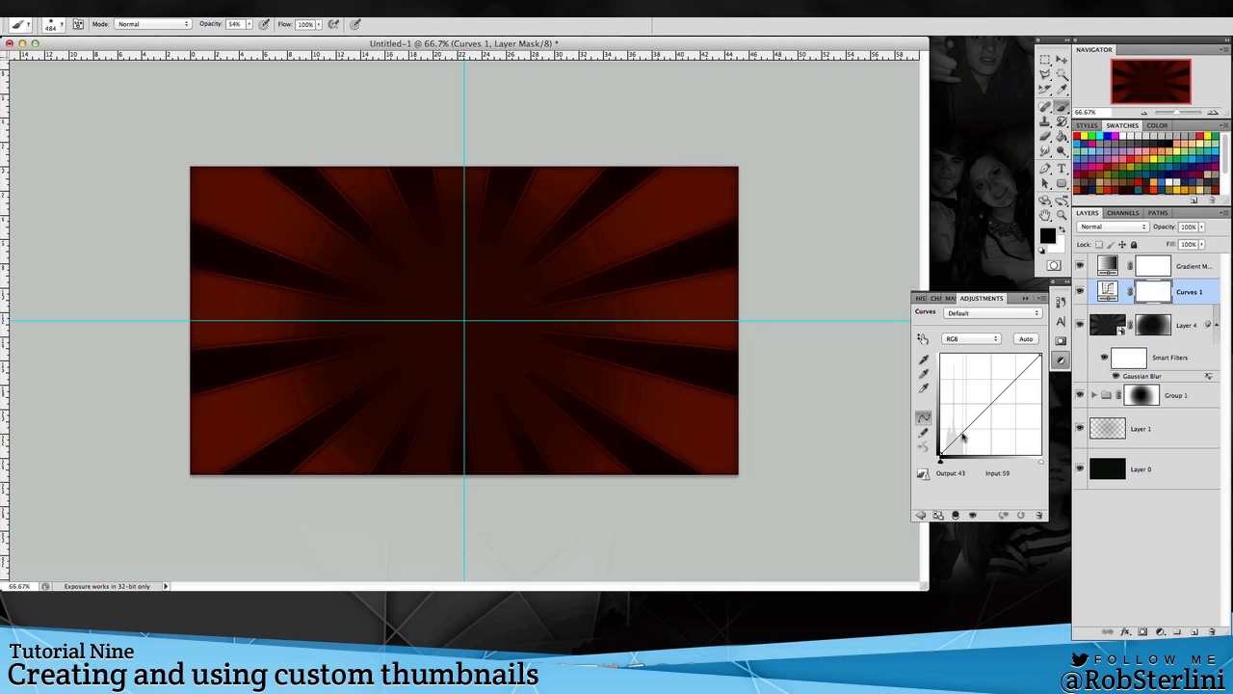
left_click_drag(954, 444, 951, 444)
left_click_drag(1008, 387, 1002, 380)
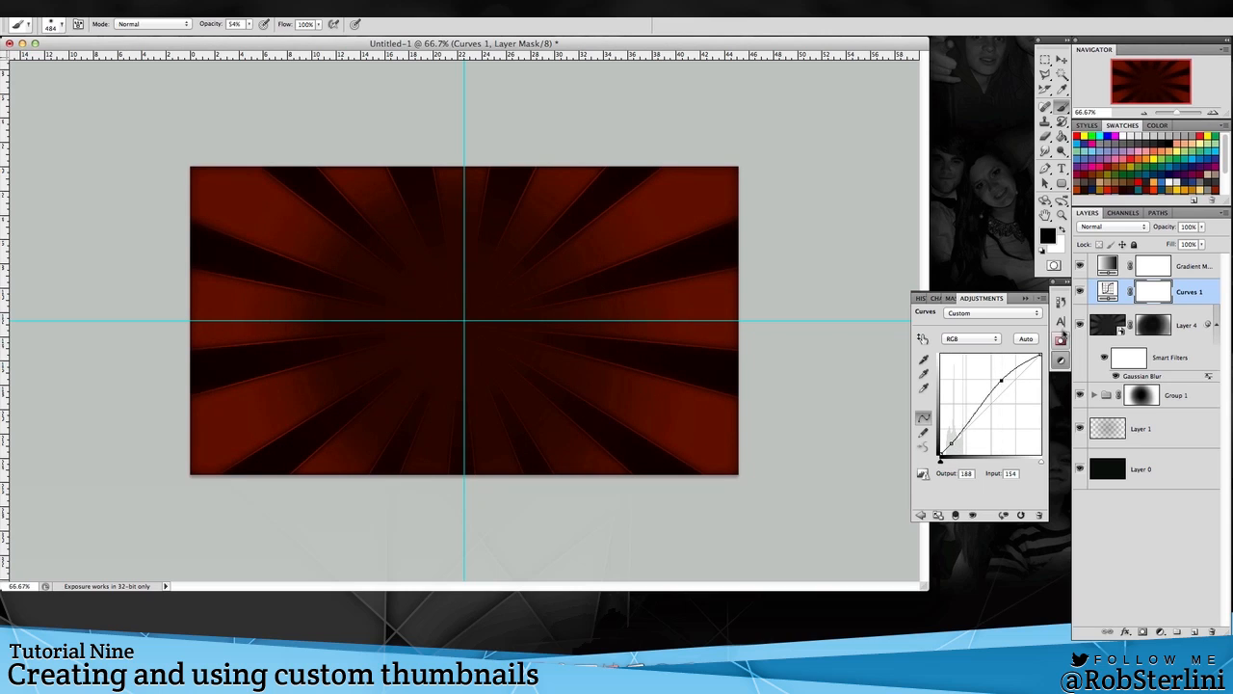
left_click(1059, 339)
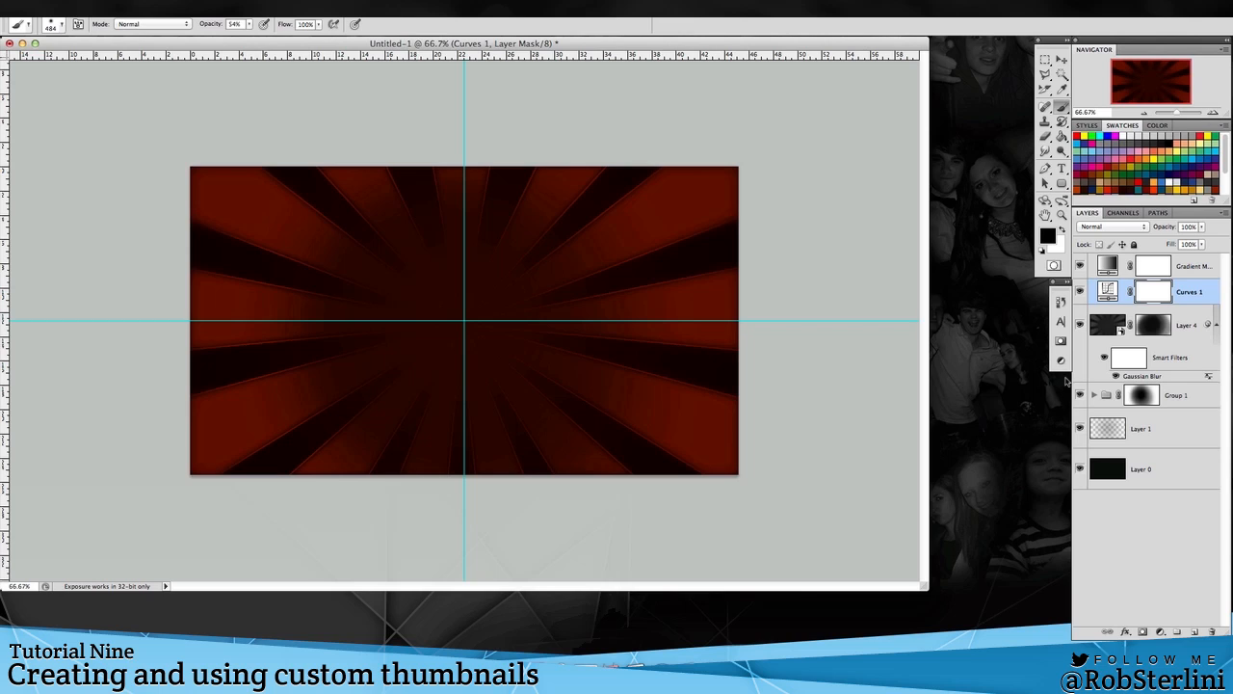
- Fill Layer 0 with pure black (000000)
left_click(1197, 472)
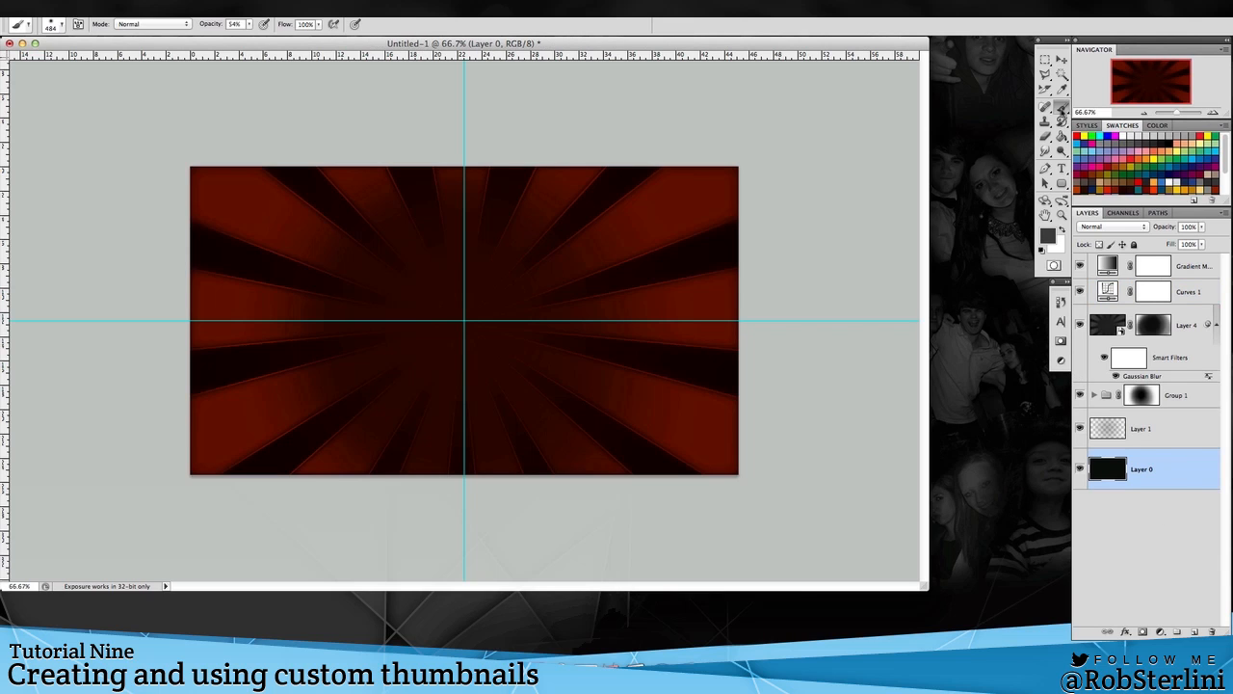
left_click(1062, 137)
left_click(1048, 238)
left_click_drag(711, 582, 825, 646)
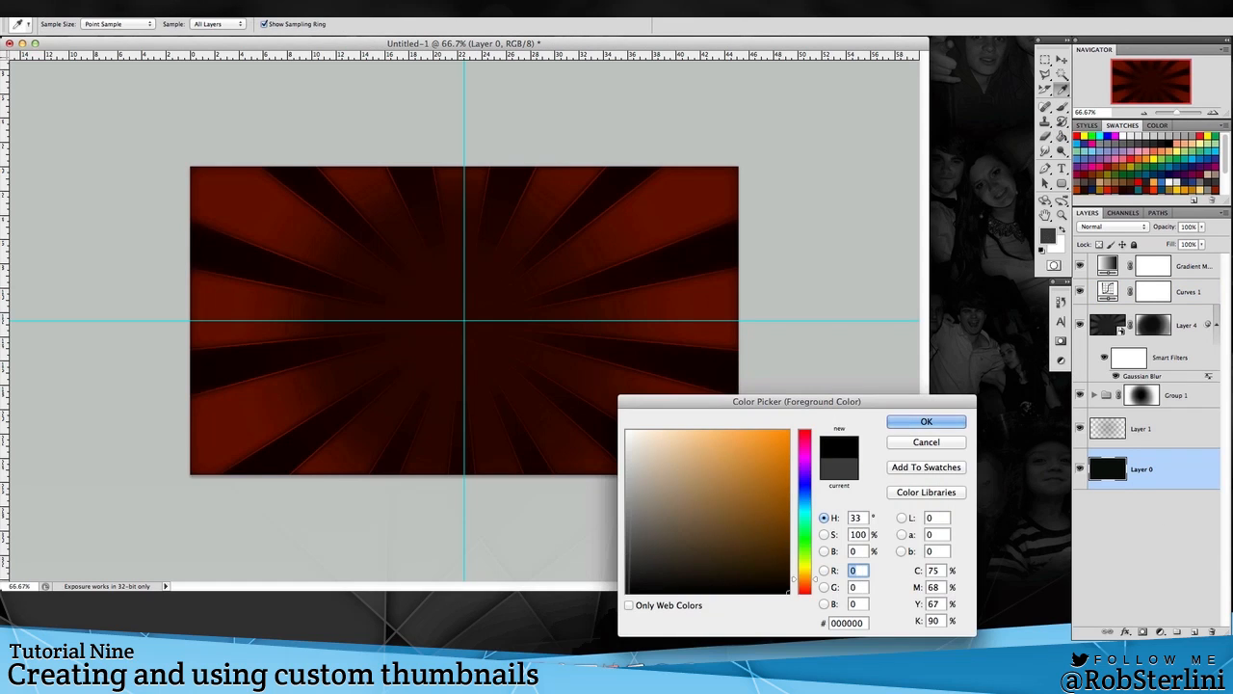
key("Return")
left_click(467, 260)
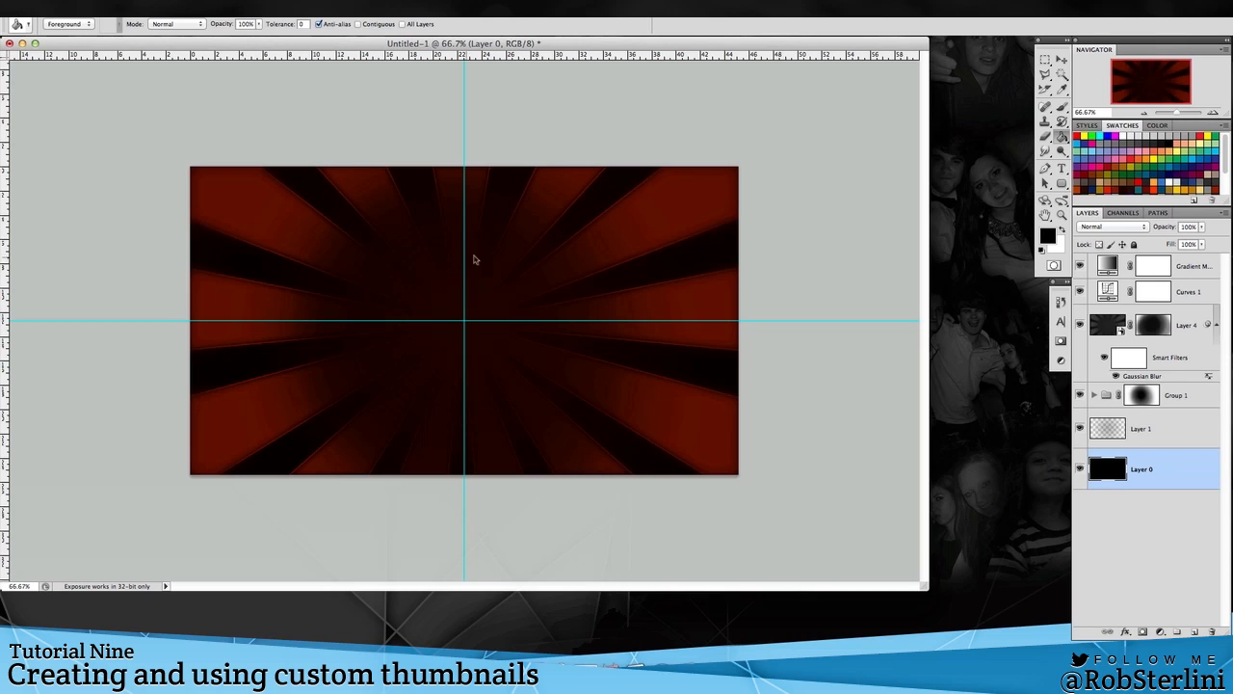
- Choose a dark grey foreground colour and fill Layer 0 with it
left_click(1047, 241)
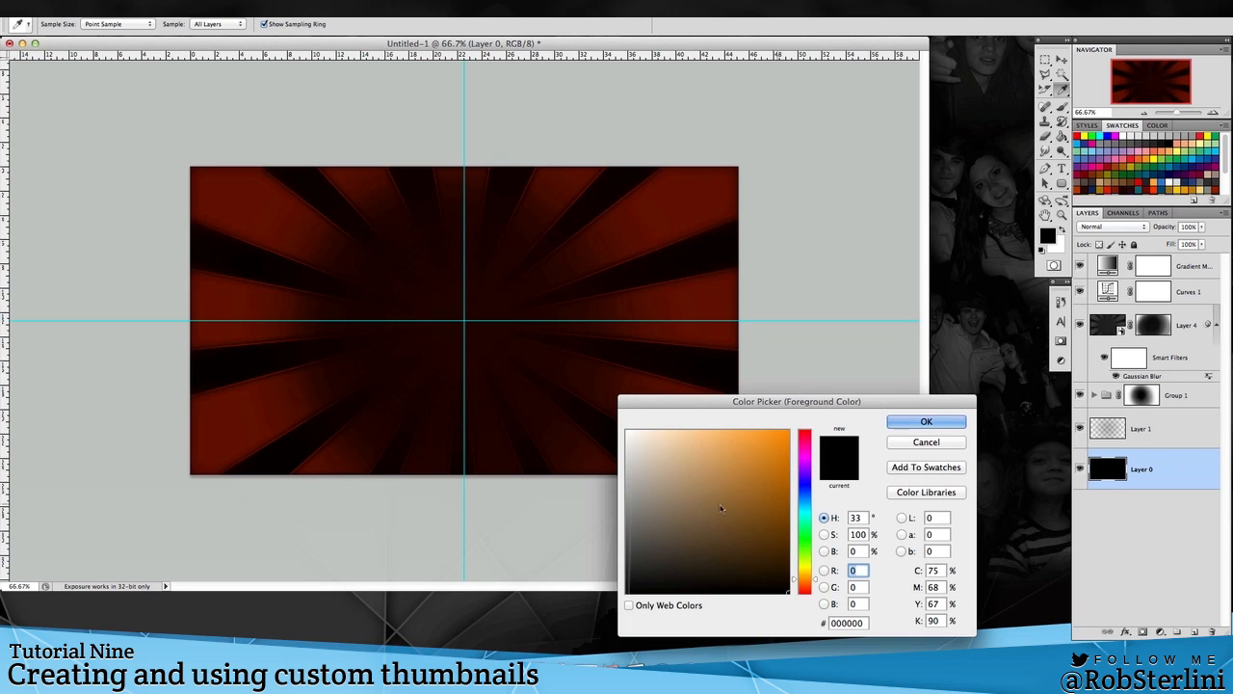
left_click(626, 571)
key("Return")
left_click(552, 362)
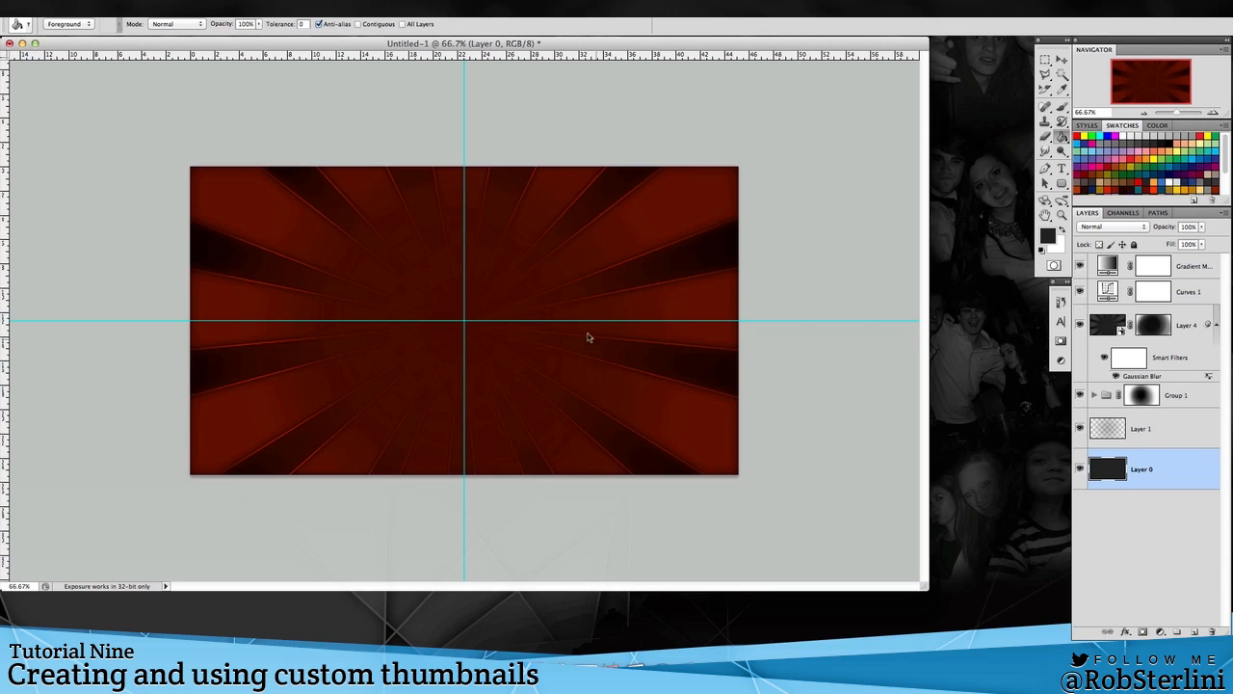
- Add an empty layer directly above the Curves 1 adjustment
left_click(1192, 275)
left_click(1191, 301)
left_click(1192, 631)
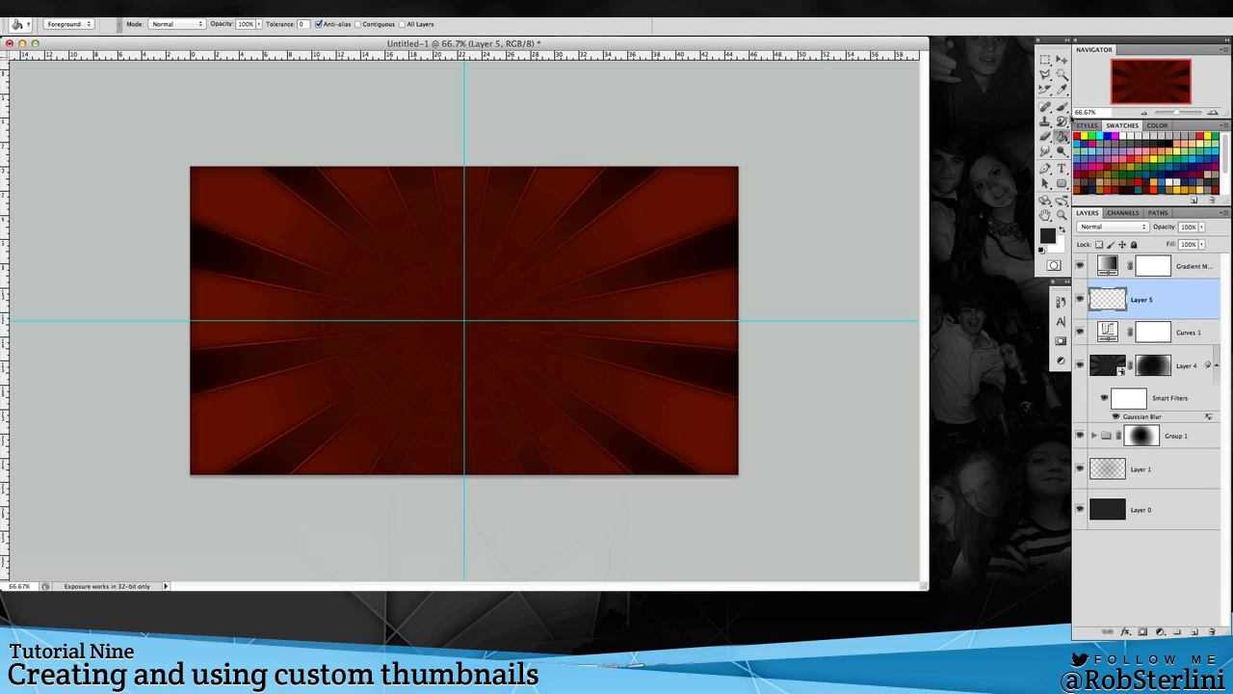
- Dab soft white spots across Layer 5 with the 484 px brush at 54% opacity, covering the edges, corners and centre
left_click(1062, 107)
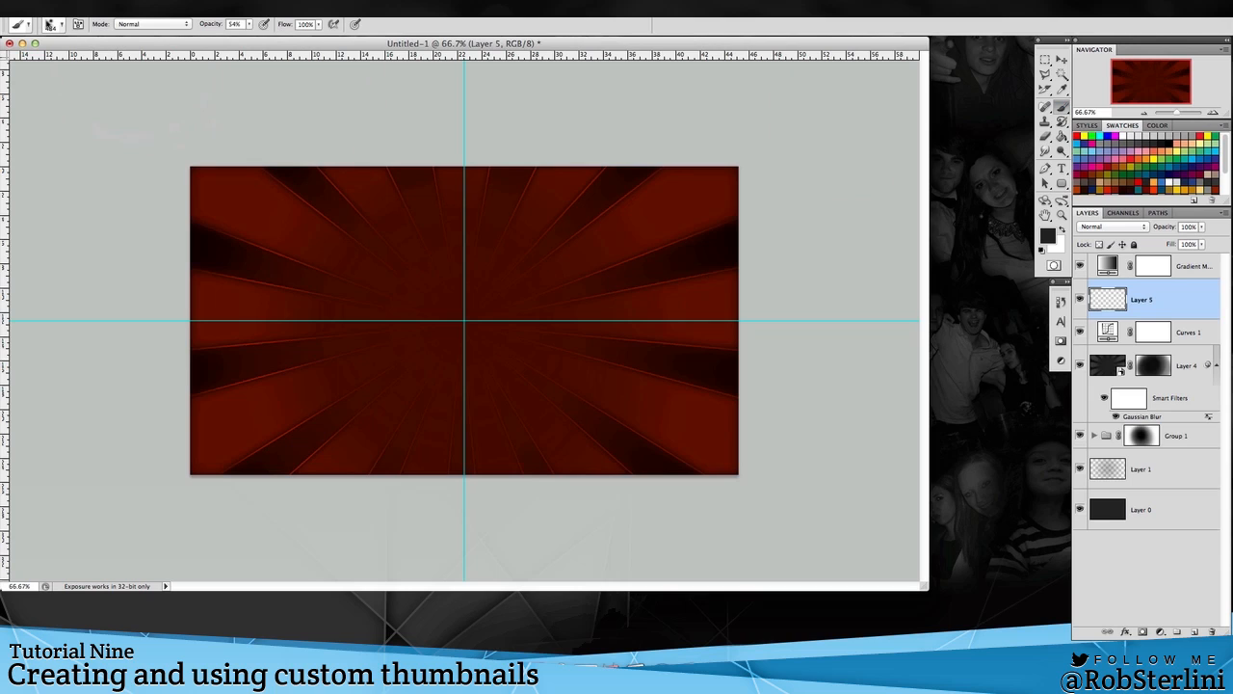
left_click(1062, 231)
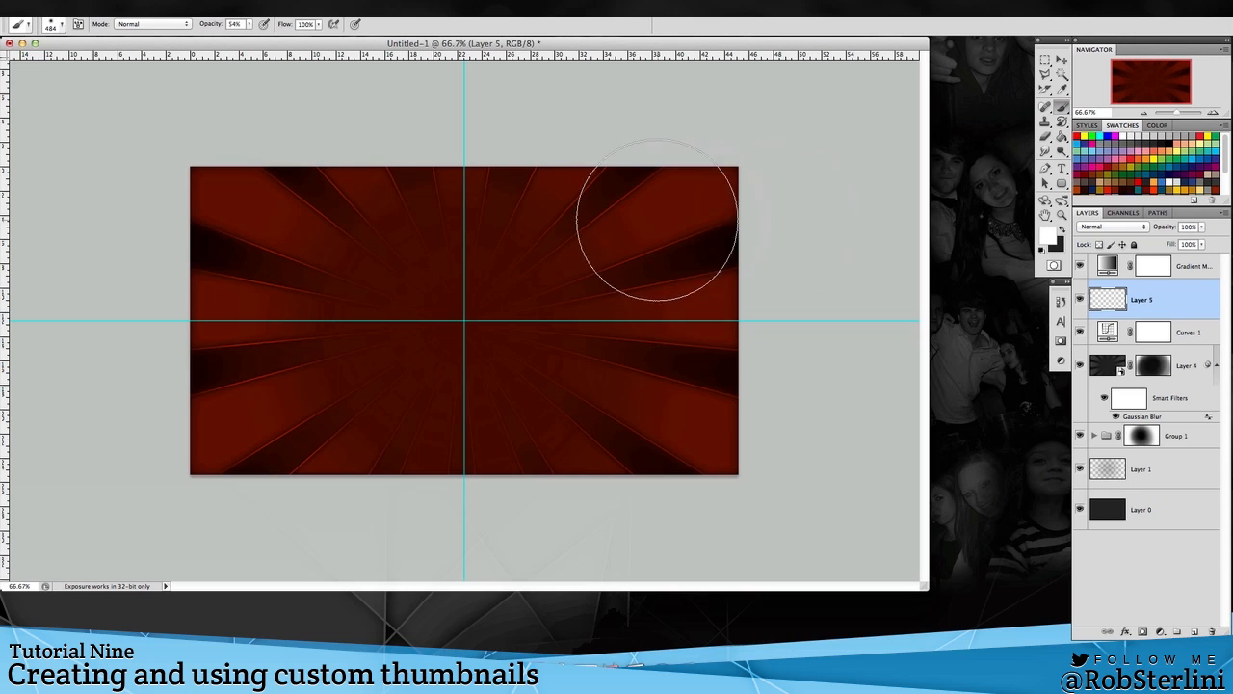
left_click(629, 230)
left_click(402, 229)
left_click(251, 307)
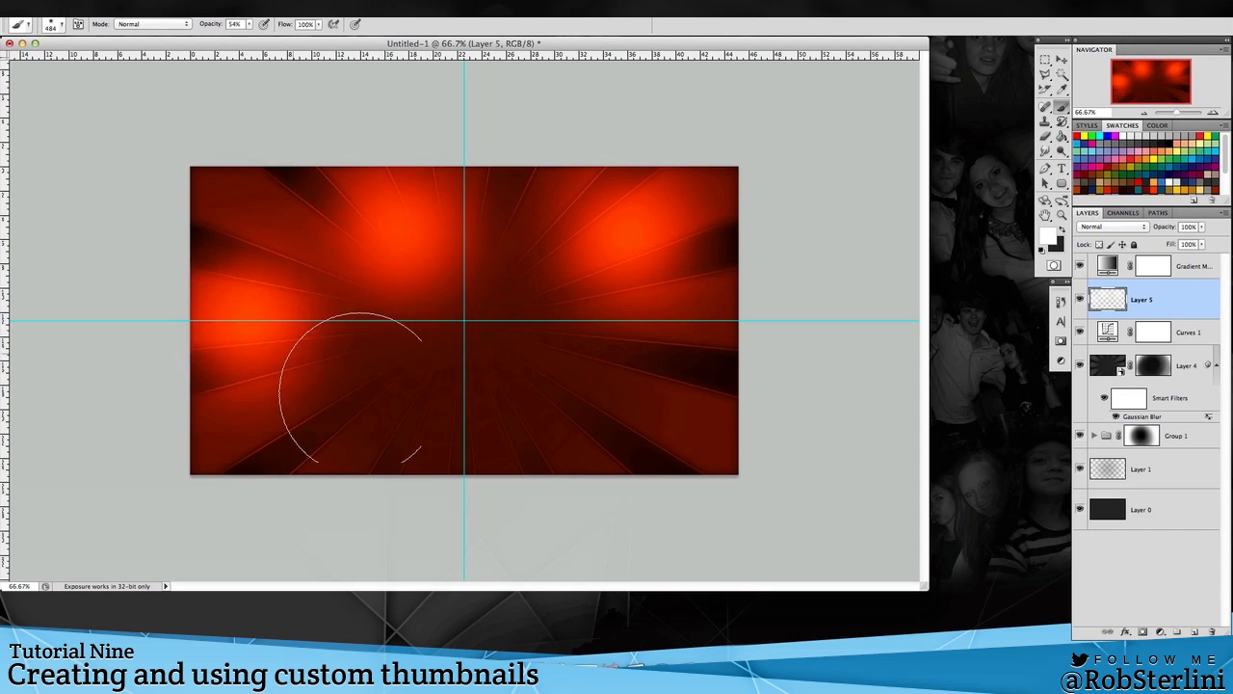
left_click(390, 403)
left_click(566, 381)
left_click(503, 228)
left_click(688, 472)
left_click(260, 191)
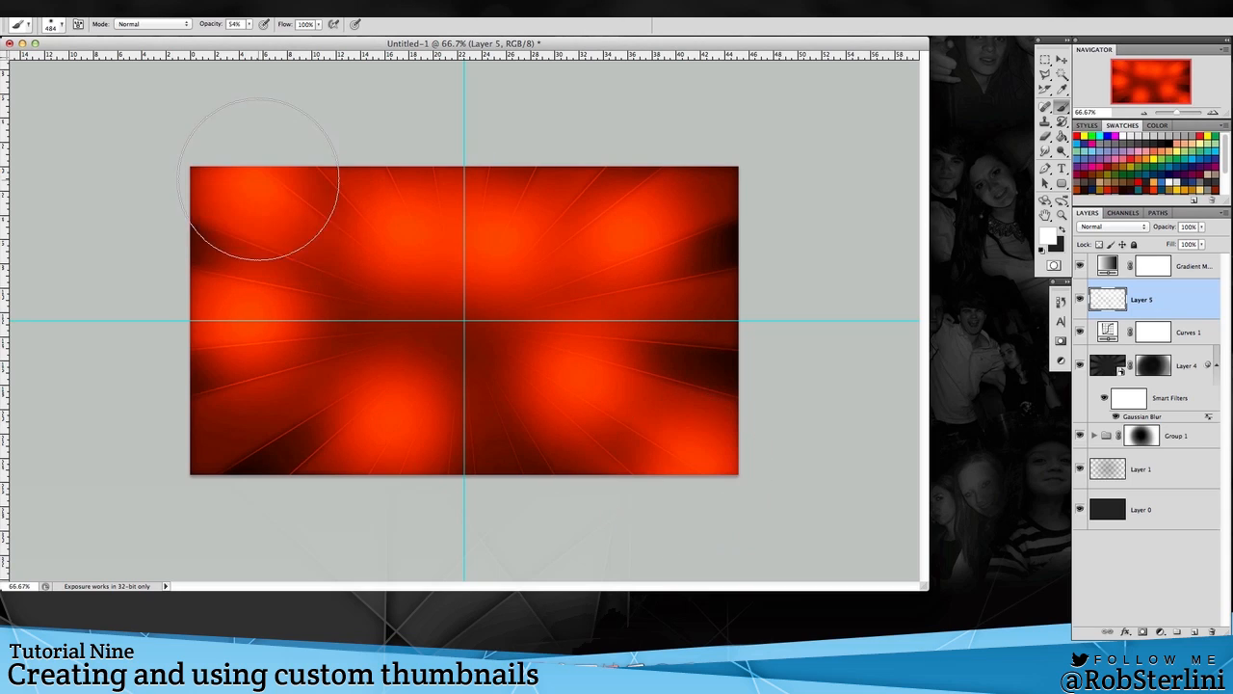
left_click(250, 480)
left_click(547, 461)
left_click(482, 311)
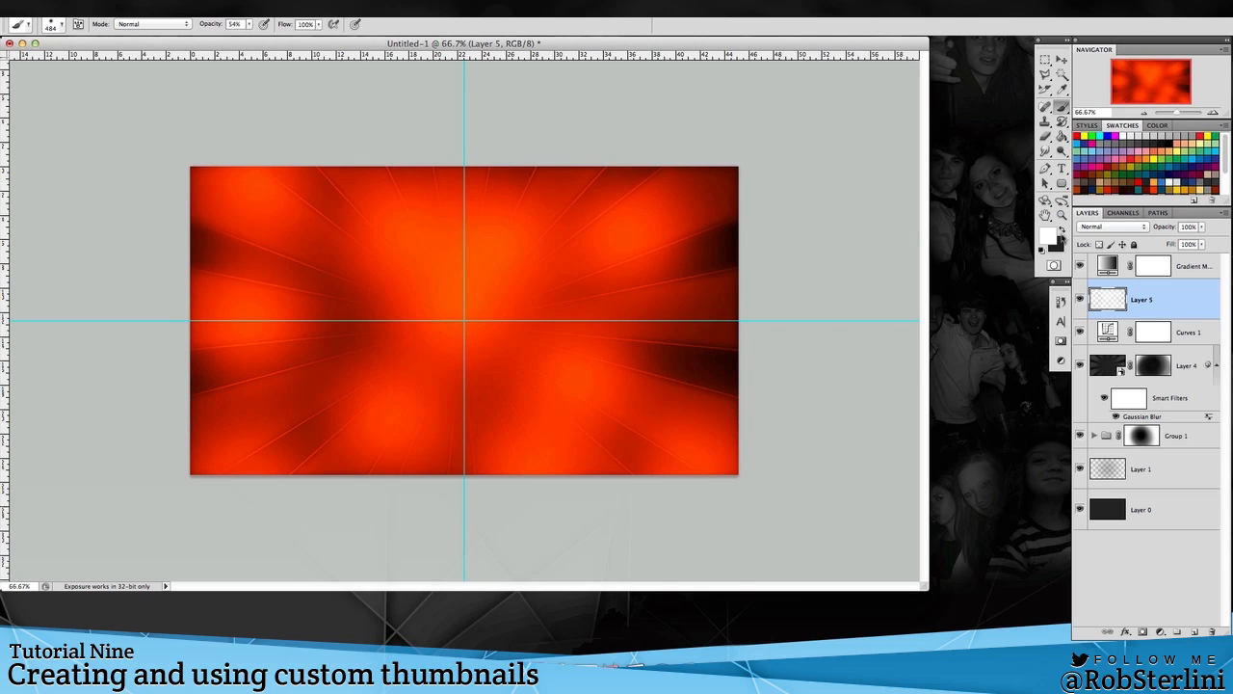
- Dab soft dark grey spots on Layer 5 between the bright areas around the centre
left_click(1061, 230)
left_click(555, 298)
left_click(383, 349)
left_click(350, 225)
left_click(536, 184)
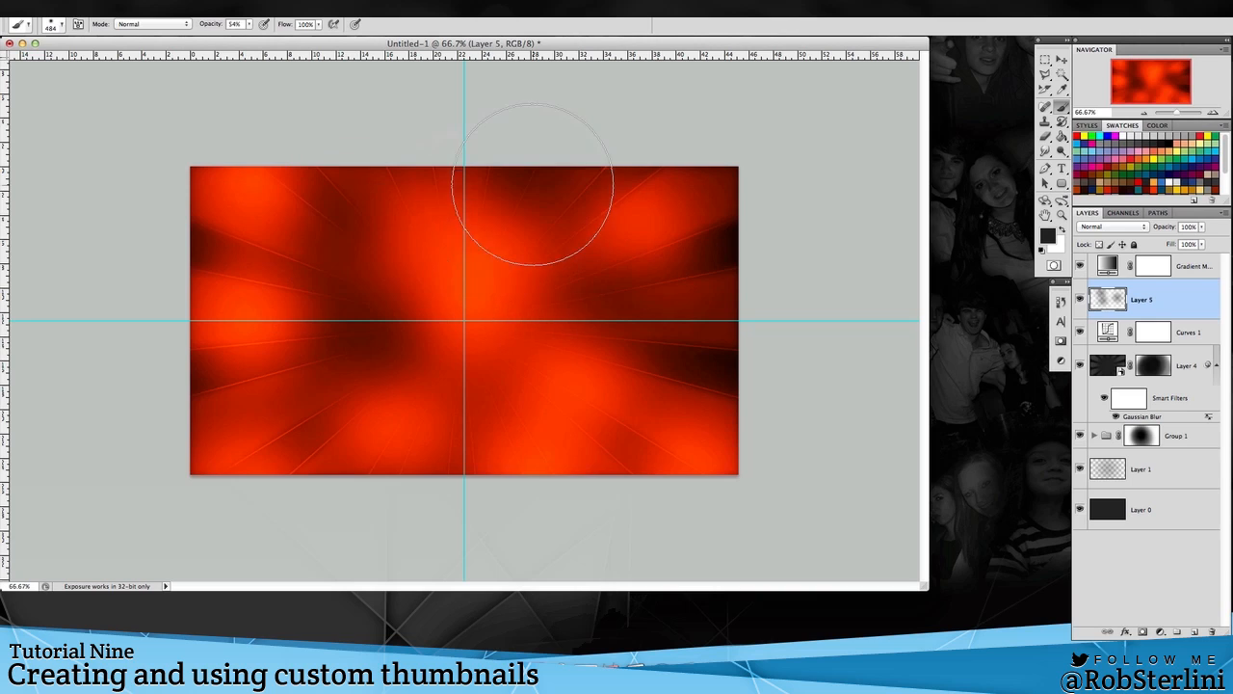
- Add more soft dark grey dabs on Layer 5 at the lower left, bottom centre, far right and just right of centre
left_click(324, 392)
left_click(507, 449)
left_click(659, 318)
left_click(545, 295)
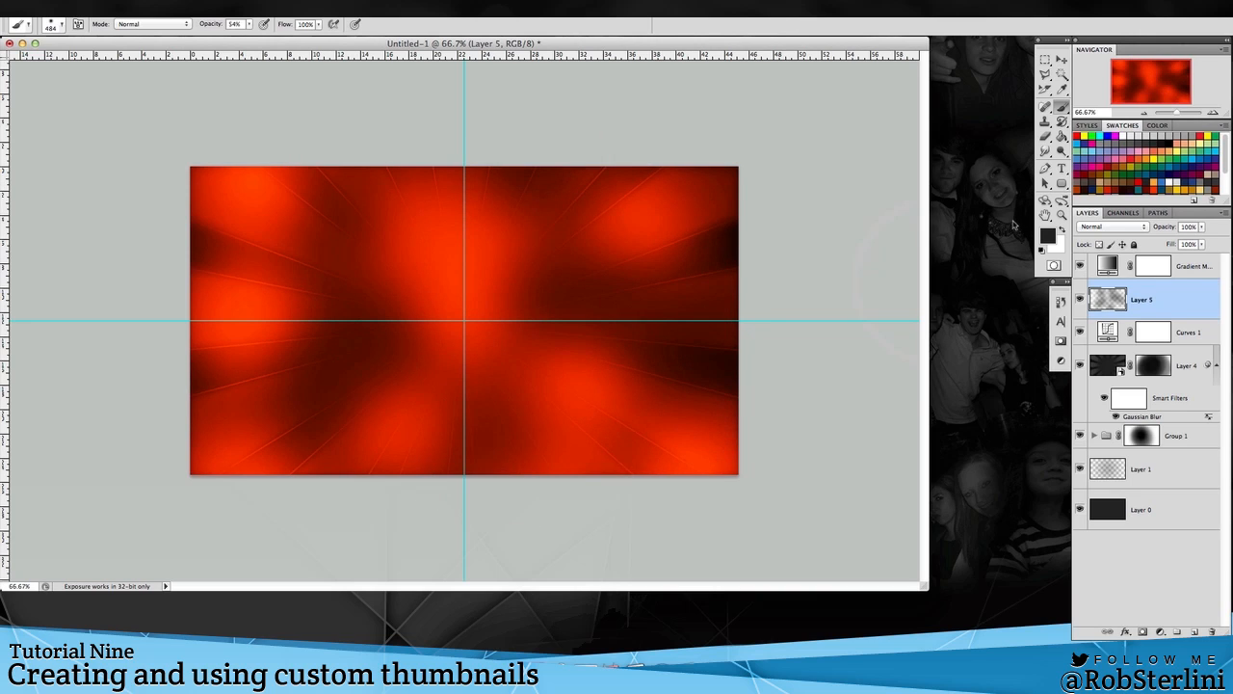
- Switch the foreground to white, reduce the soft brush to 97 px and scatter small light spots all over Layer 5
left_click(1062, 230)
left_click(62, 23)
left_click_drag(70, 58, 73, 58)
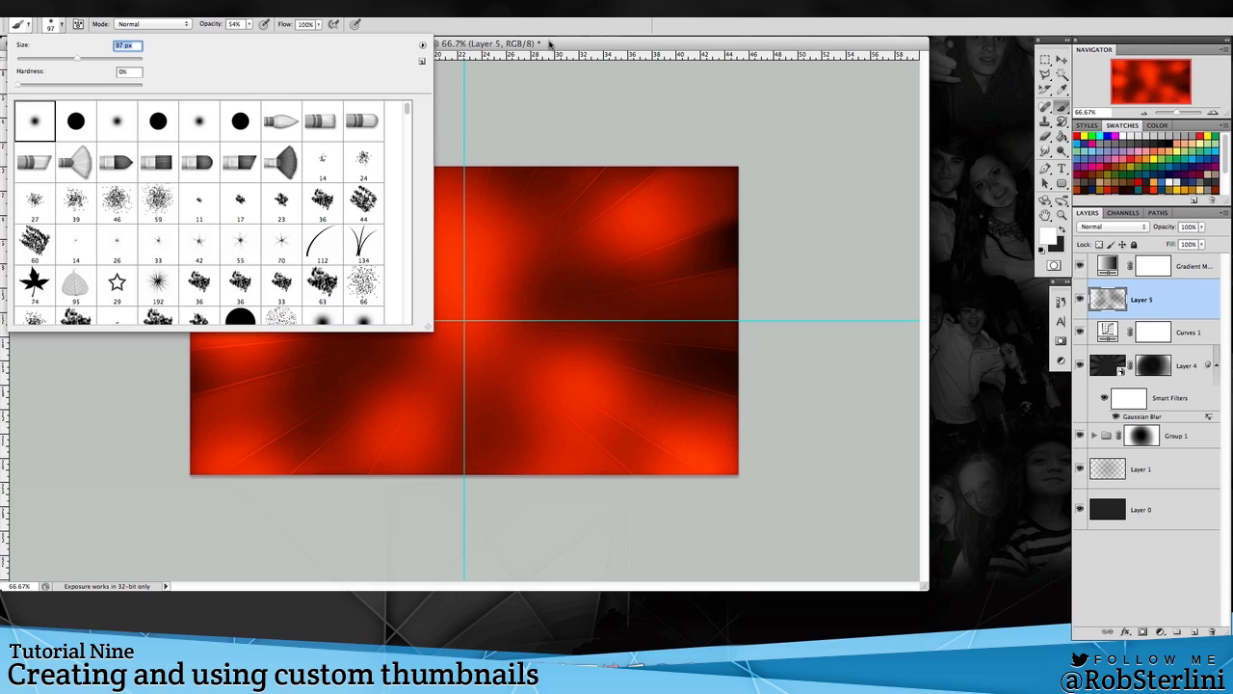
left_click(606, 199)
left_click(594, 215)
left_click(678, 313)
left_click(504, 433)
left_click(547, 202)
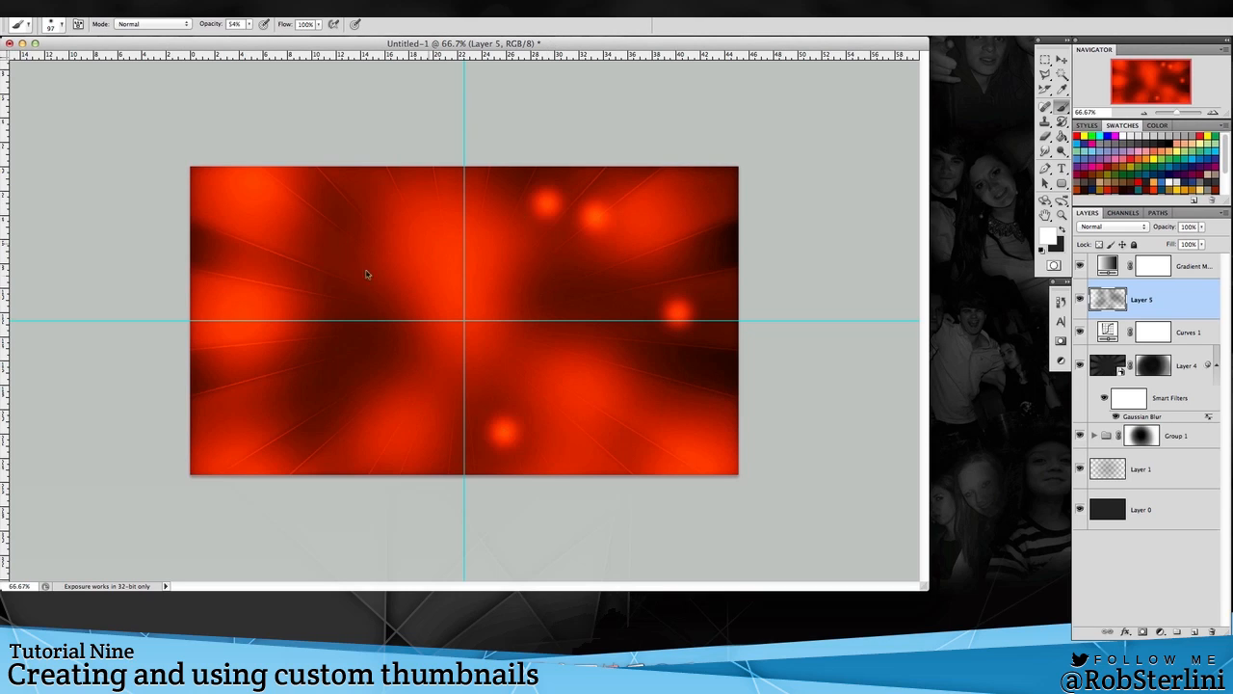
left_click(357, 274)
left_click(343, 299)
left_click(326, 393)
left_click(719, 406)
left_click(547, 247)
left_click(347, 181)
left_click(275, 225)
left_click(210, 386)
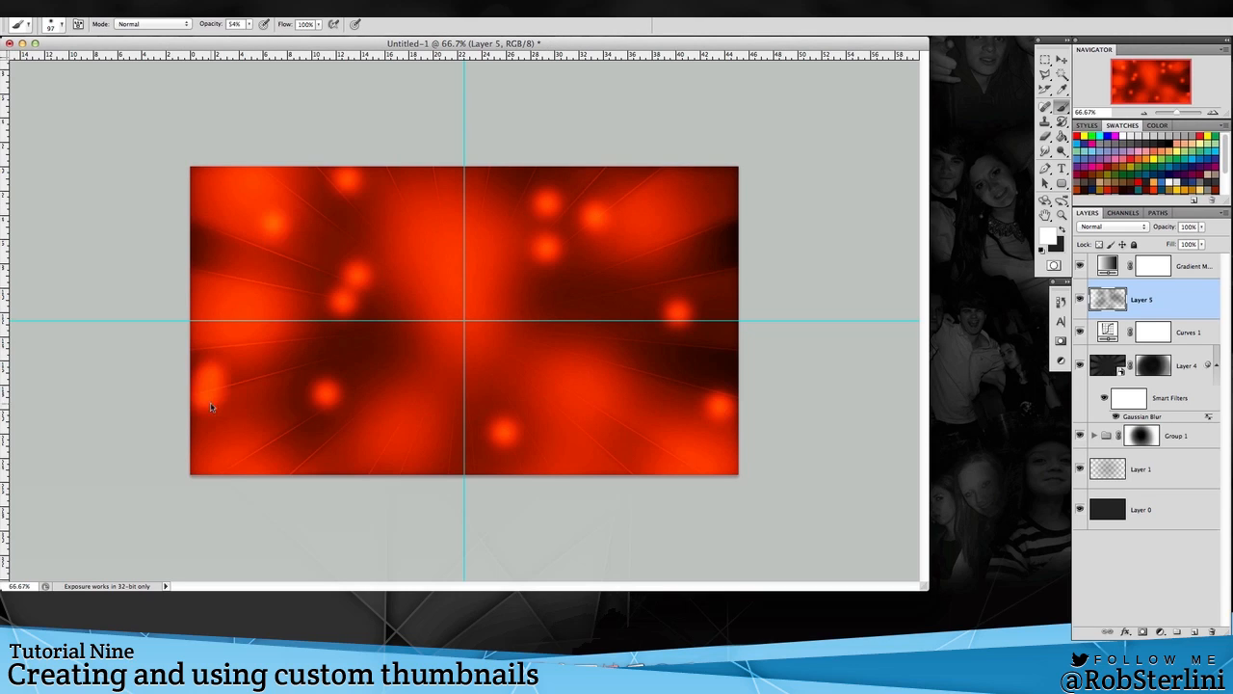
left_click(279, 463)
left_click(508, 382)
left_click(488, 255)
- Blur Layer 5 with a Gaussian Blur of 34.8 pixels radius
left_click(347, 10)
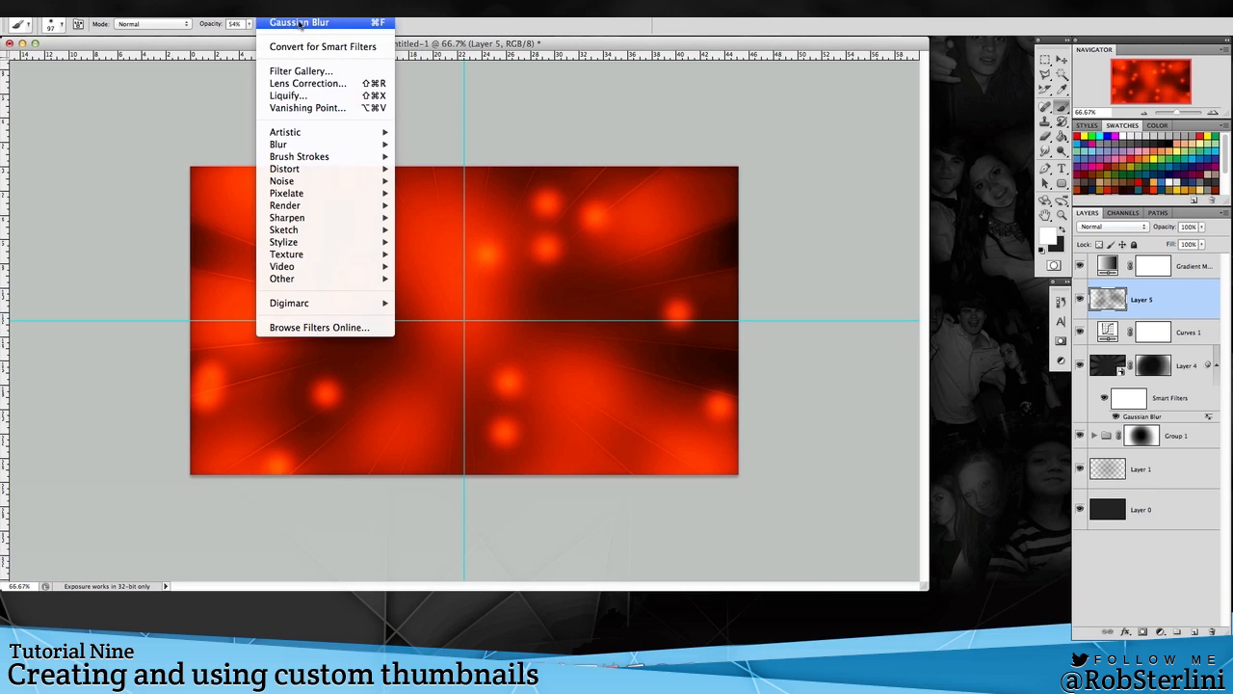
mouse_move(324, 146)
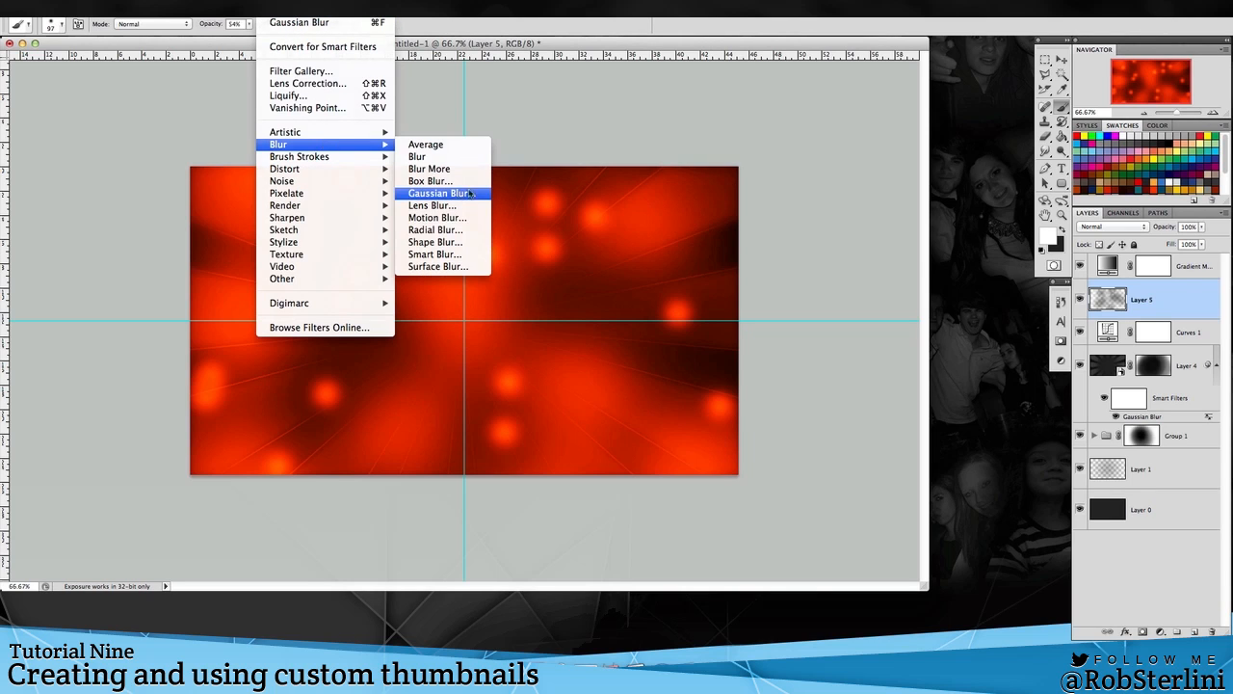
left_click(439, 192)
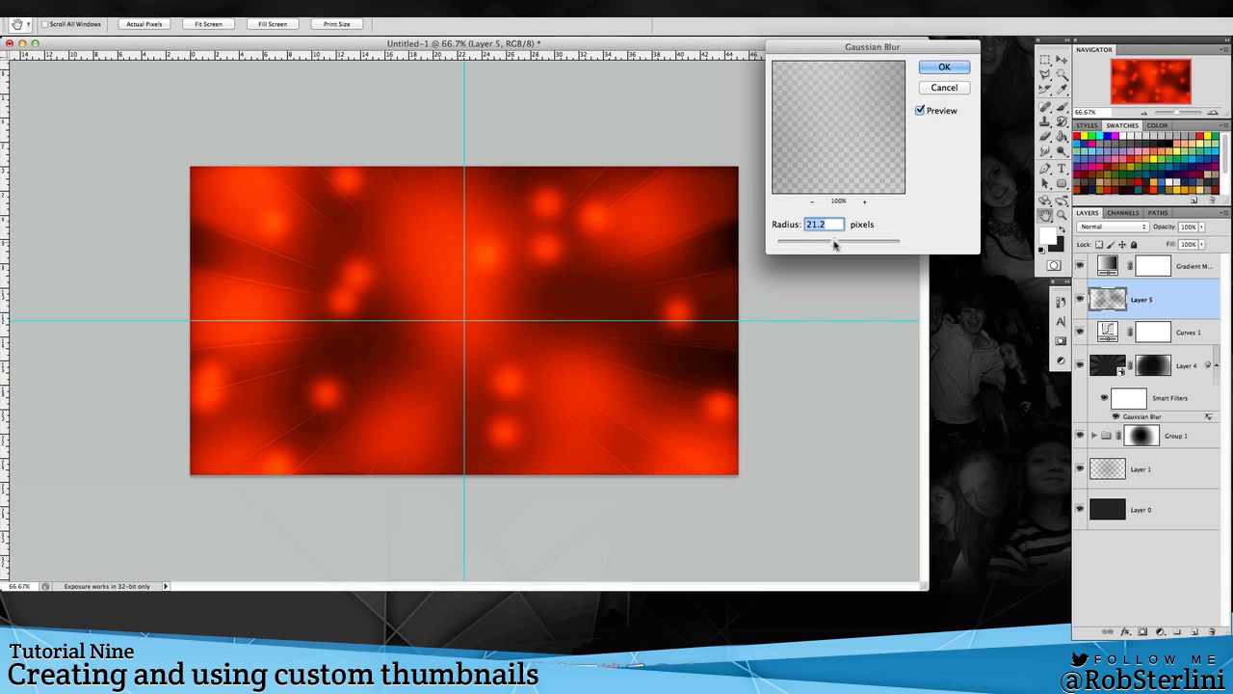
left_click_drag(834, 245, 842, 245)
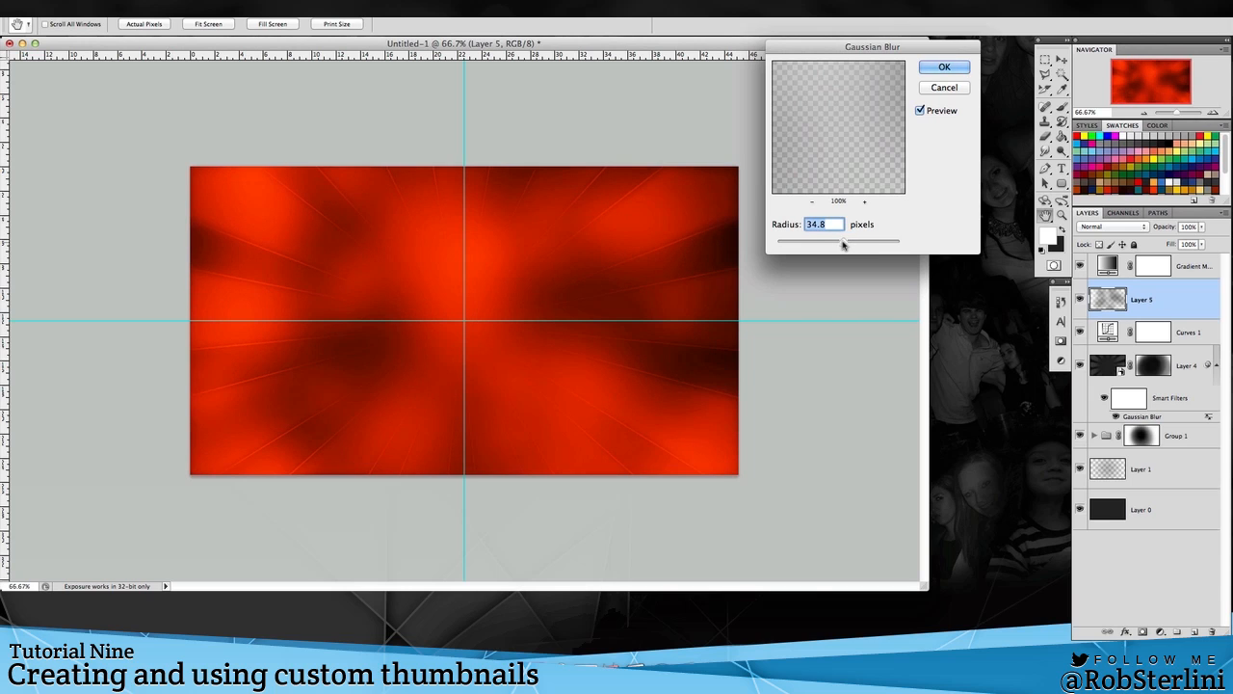
key("Return")
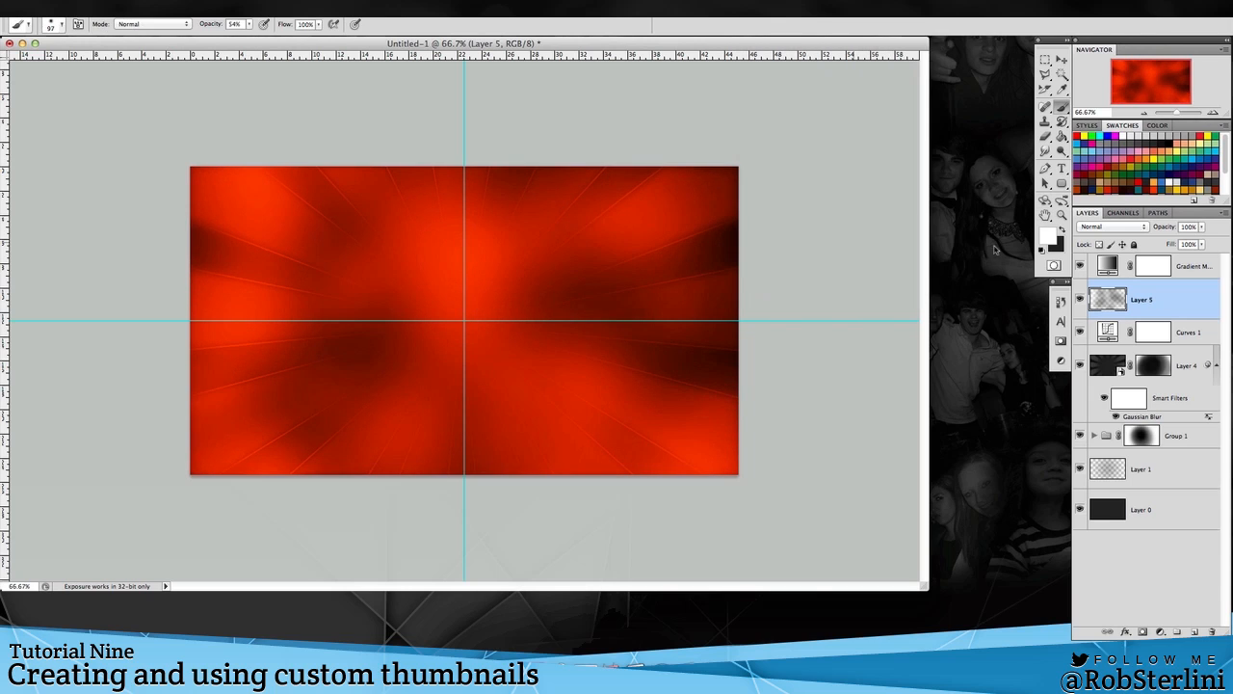
- Set Layer 5's blend mode to Overlay and toggle its visibility to compare the effect
left_click(1122, 229)
left_click(1102, 352)
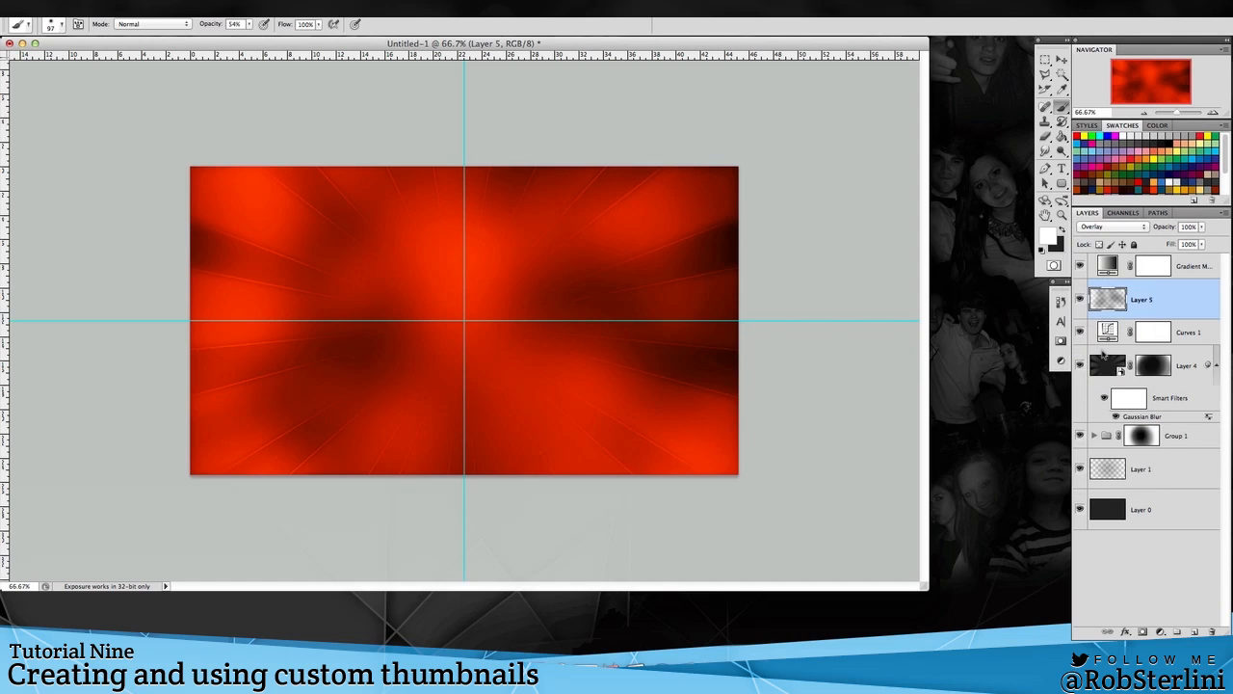
left_click(1080, 299)
left_click(1080, 299)
left_click(1081, 300)
left_click(1080, 299)
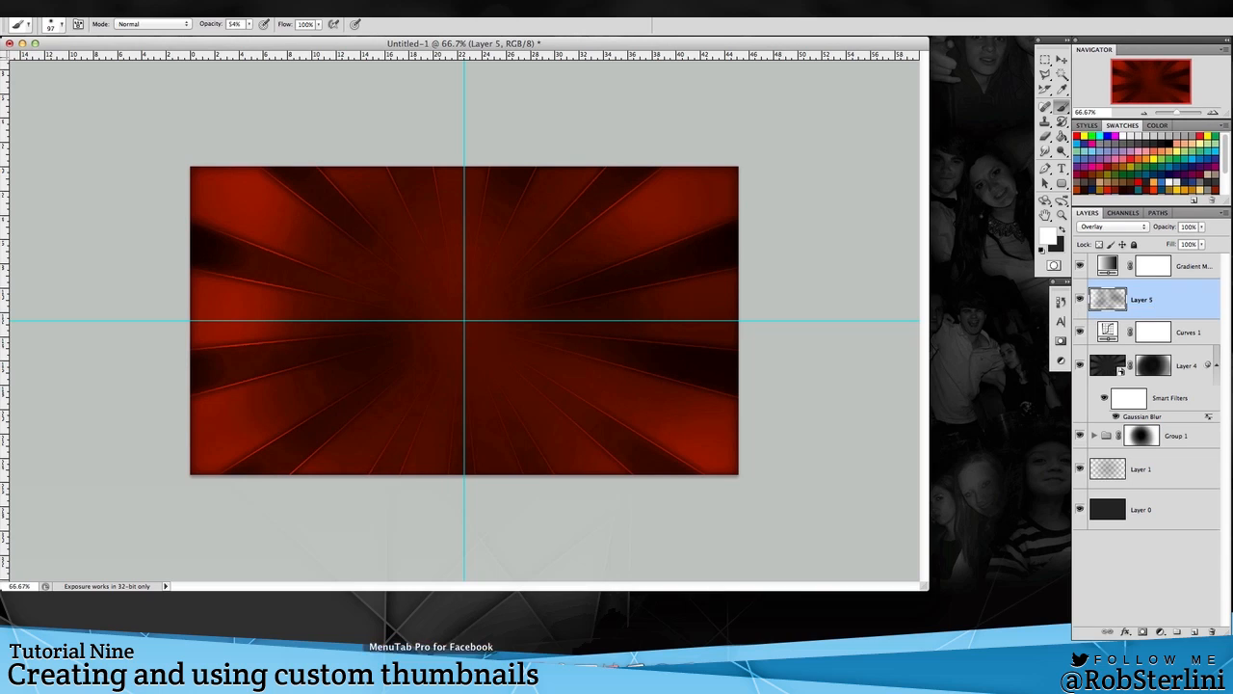
- Switch to Finder, open the Textures folder and move its window away from the artwork
left_click(275, 673)
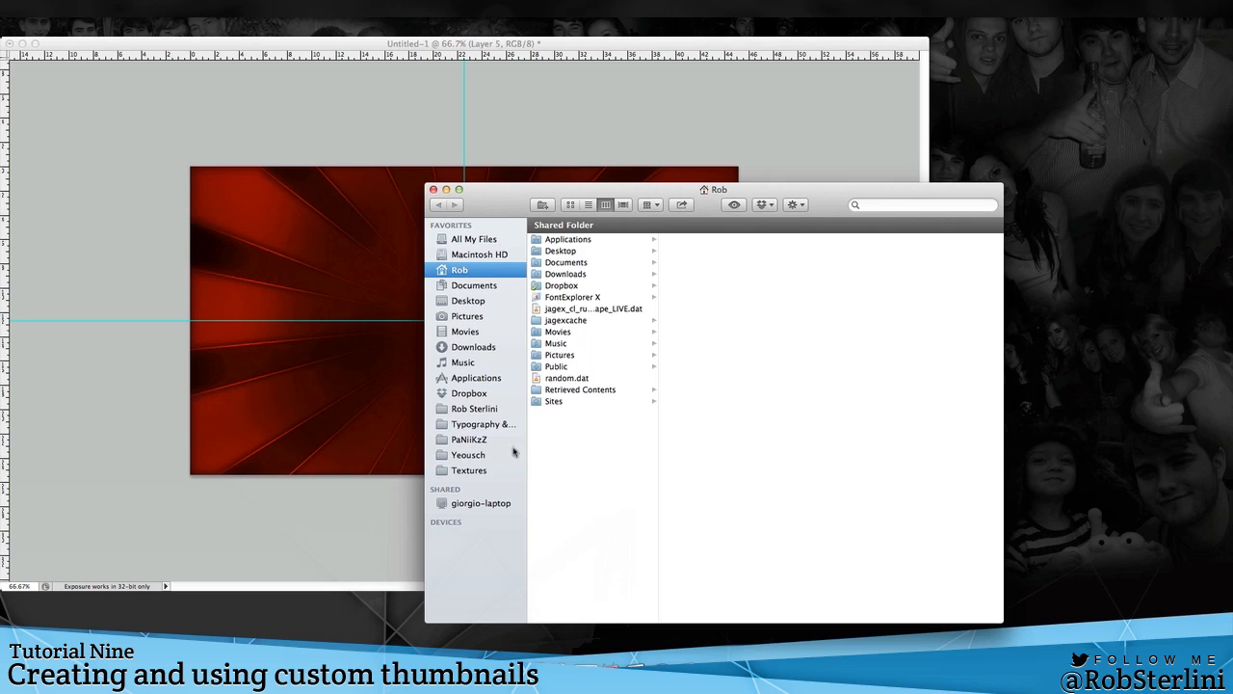
left_click(469, 470)
left_click_drag(669, 189, 881, 20)
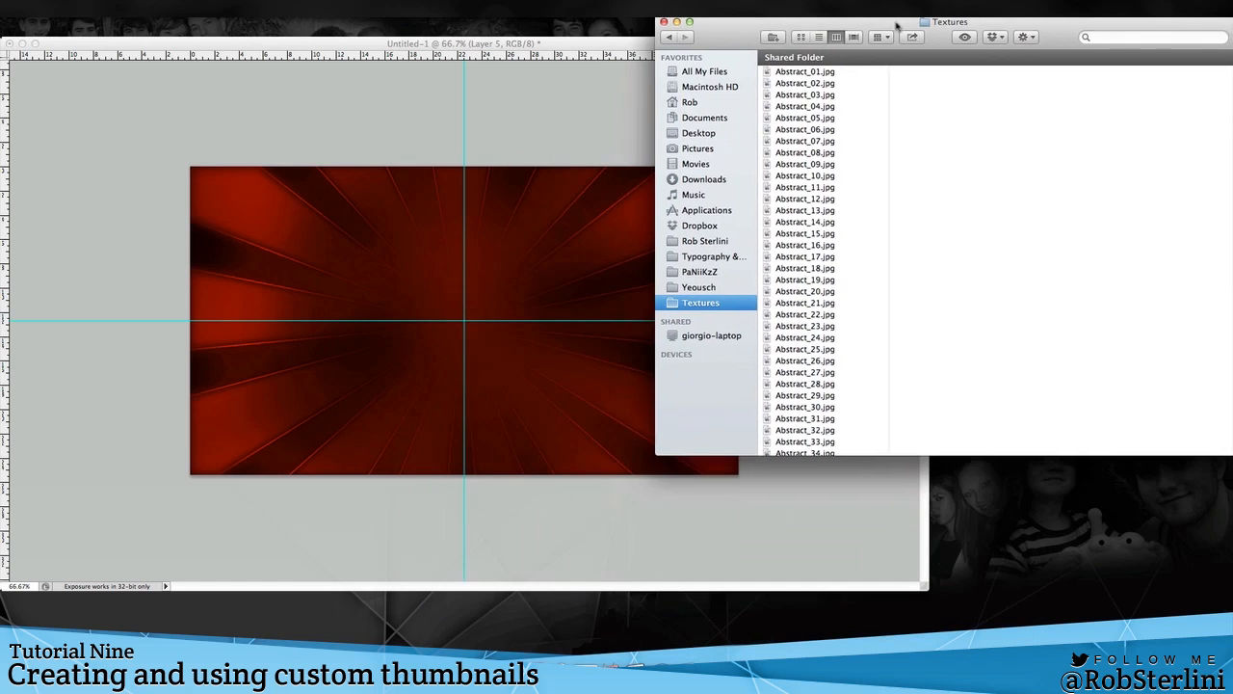
- Browse the previews of the abstract texture images one after another and pick Abstract_42.jpg
left_click(786, 81)
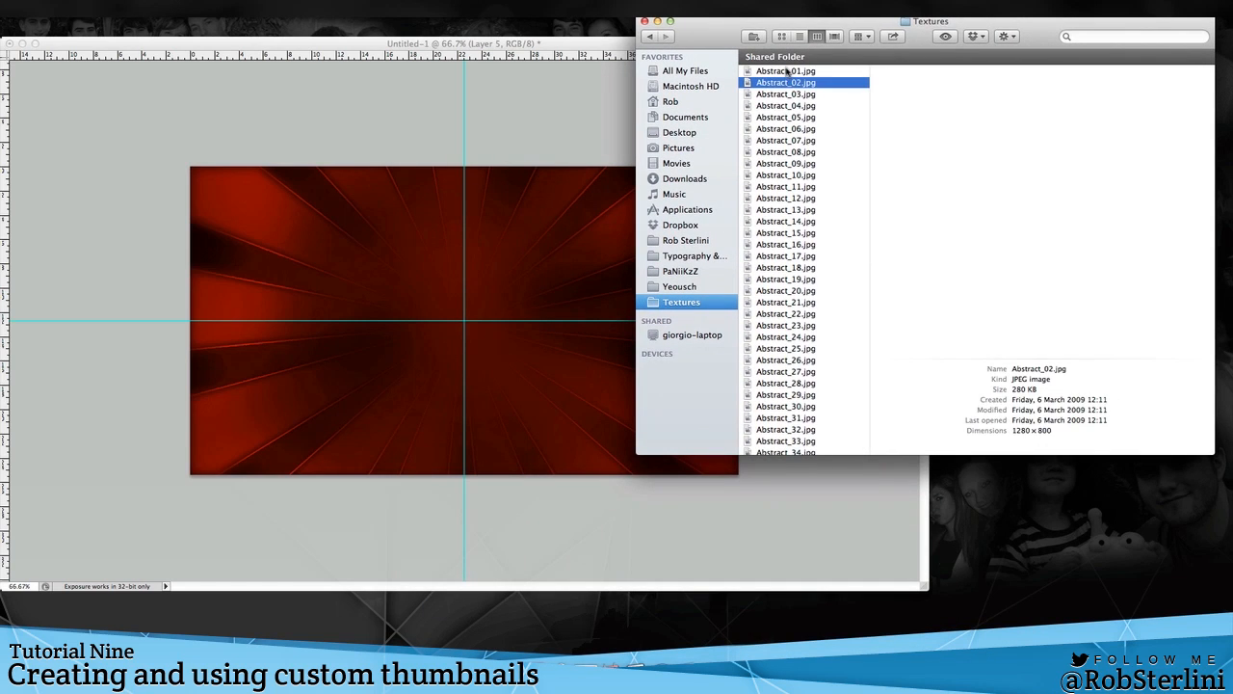
scroll(787, 73, "down", 3)
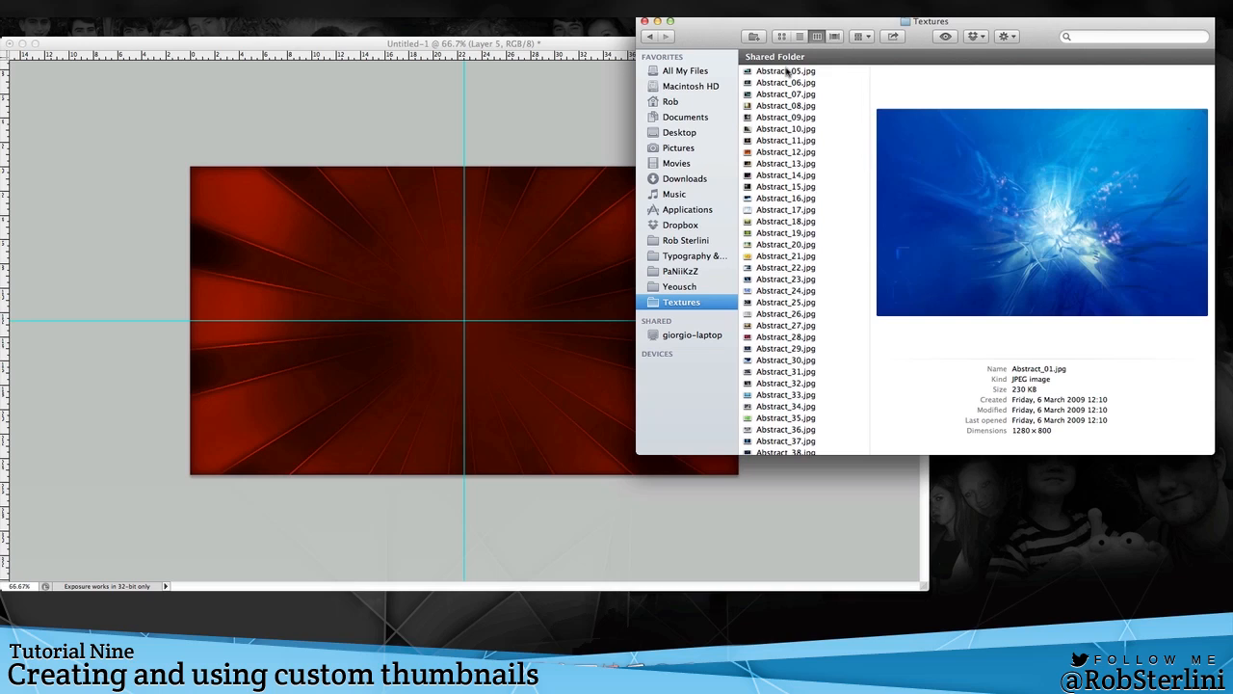
scroll(787, 72, "up", 3)
key("Down")
key("Down")
key("Down")
key("Down")
key("Down")
key("Down")
key("Down")
key("Down")
key("Down")
key("Down")
key("Down")
key("Down")
key("Down")
key("Down")
key("Down")
key("Down")
key("Down")
key("Down")
key("Down")
key("Down")
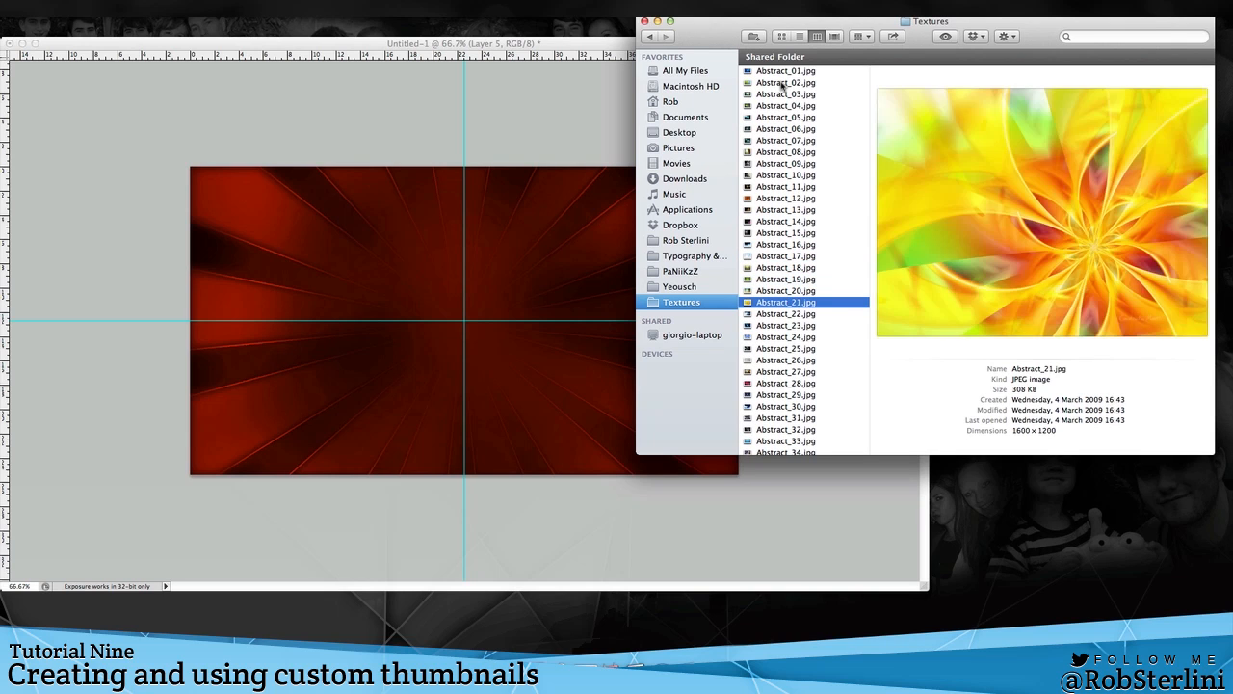
key("Down")
key("Down")
key("Down")
key("Down")
key("Down")
key("Down")
key("Down")
key("Down")
key("Down")
key("Down")
key("Down")
key("Down")
key("Down")
key("Down")
key("Down")
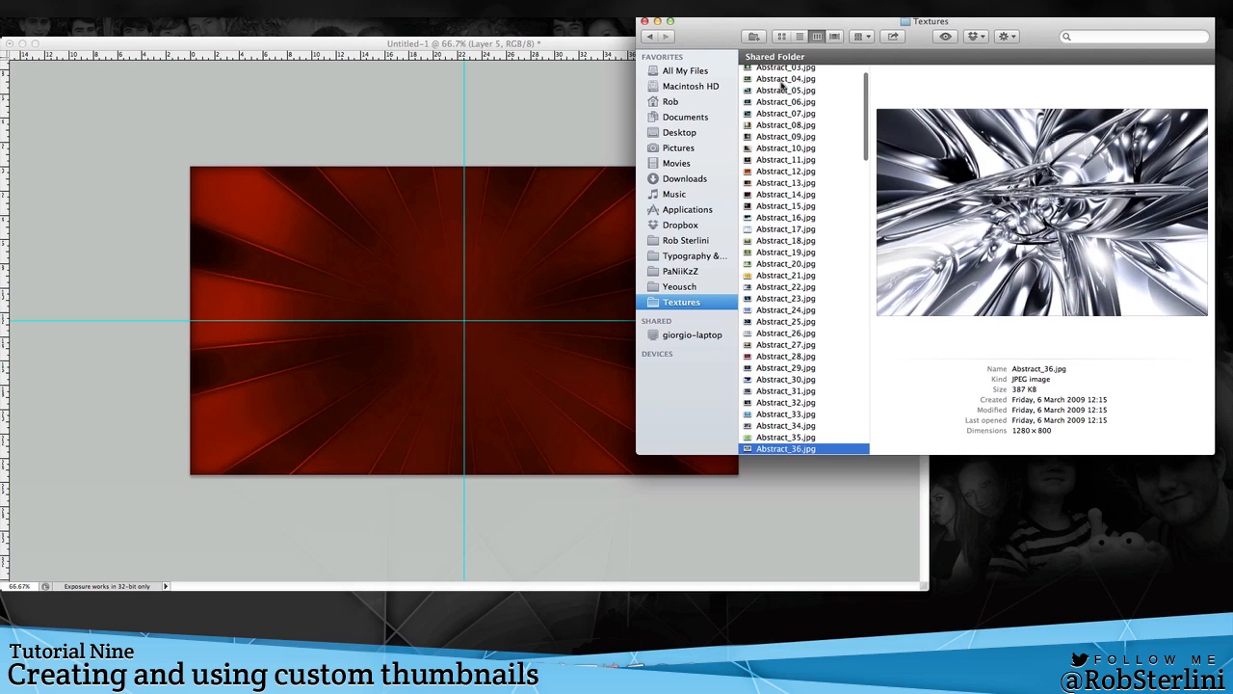
key("Down")
key("Down")
key("Down")
key("Down")
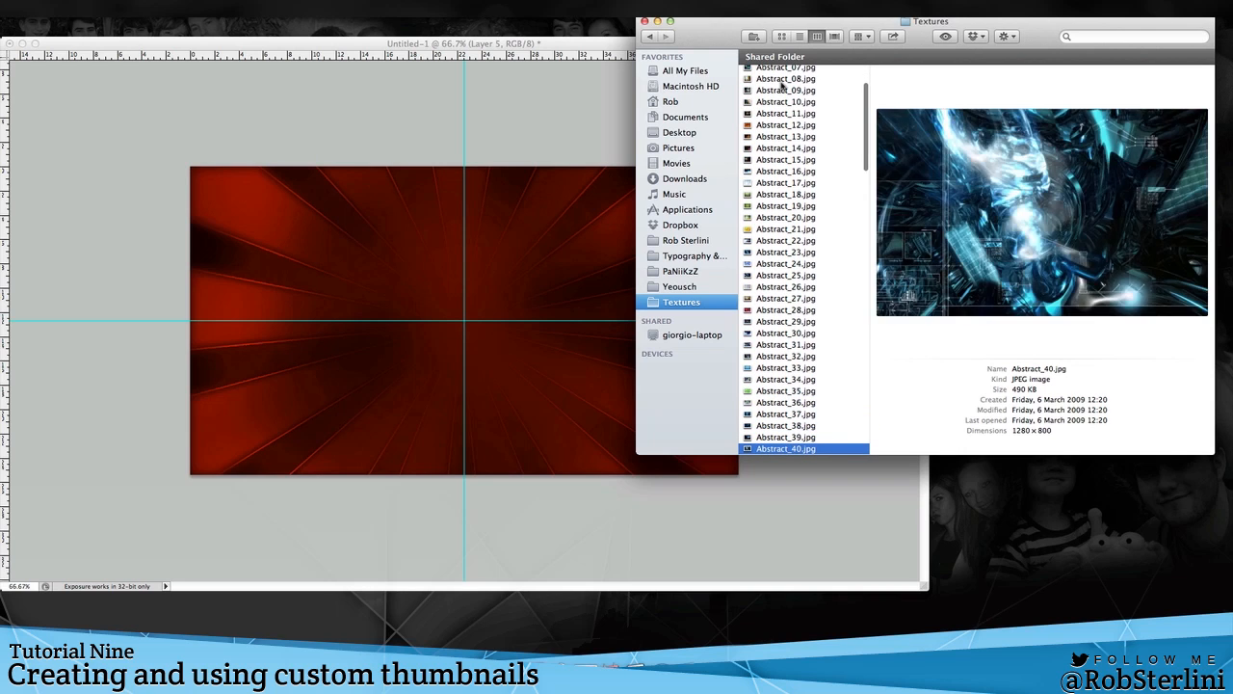
key("Down")
key("Down")
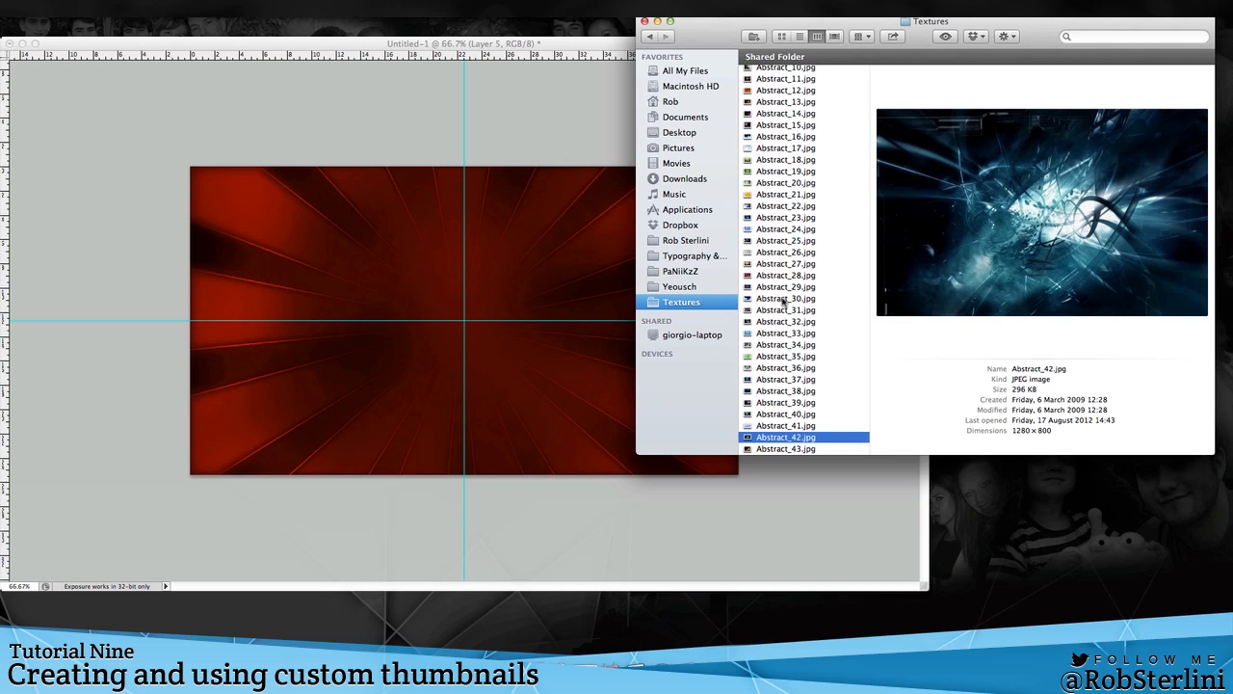
- Open Abstract_42.jpg in Photoshop and copy the whole image into the Untitled-1 document as a layer beneath the gradient map
left_click(445, 652)
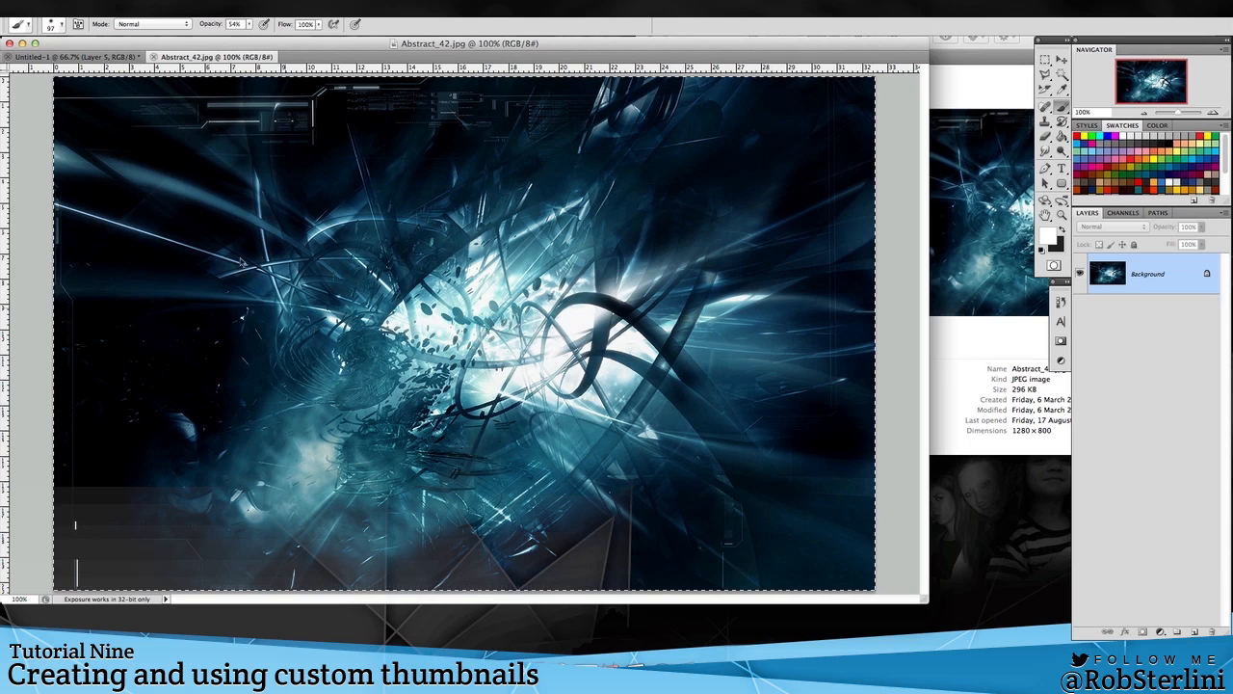
left_click(88, 59)
key("super+v")
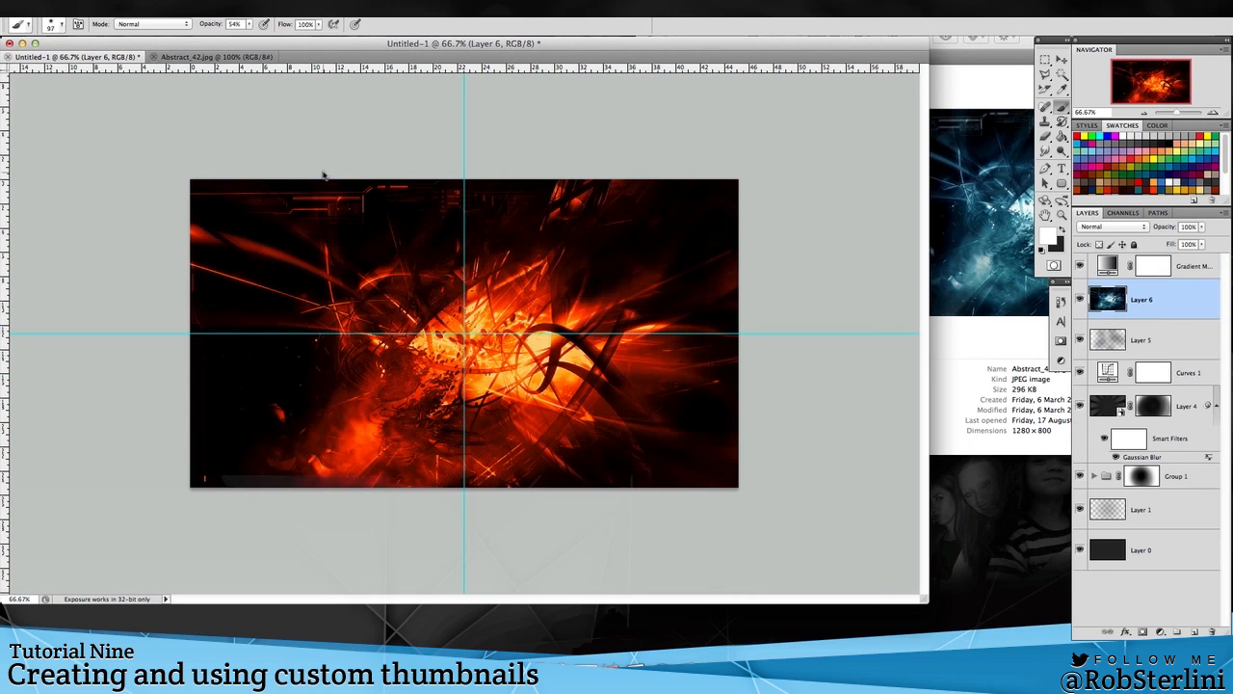
- Set the texture layer's blend mode to Screen and shift the texture slightly up and left so its bright burst sits nearer the centre
left_click(1061, 60)
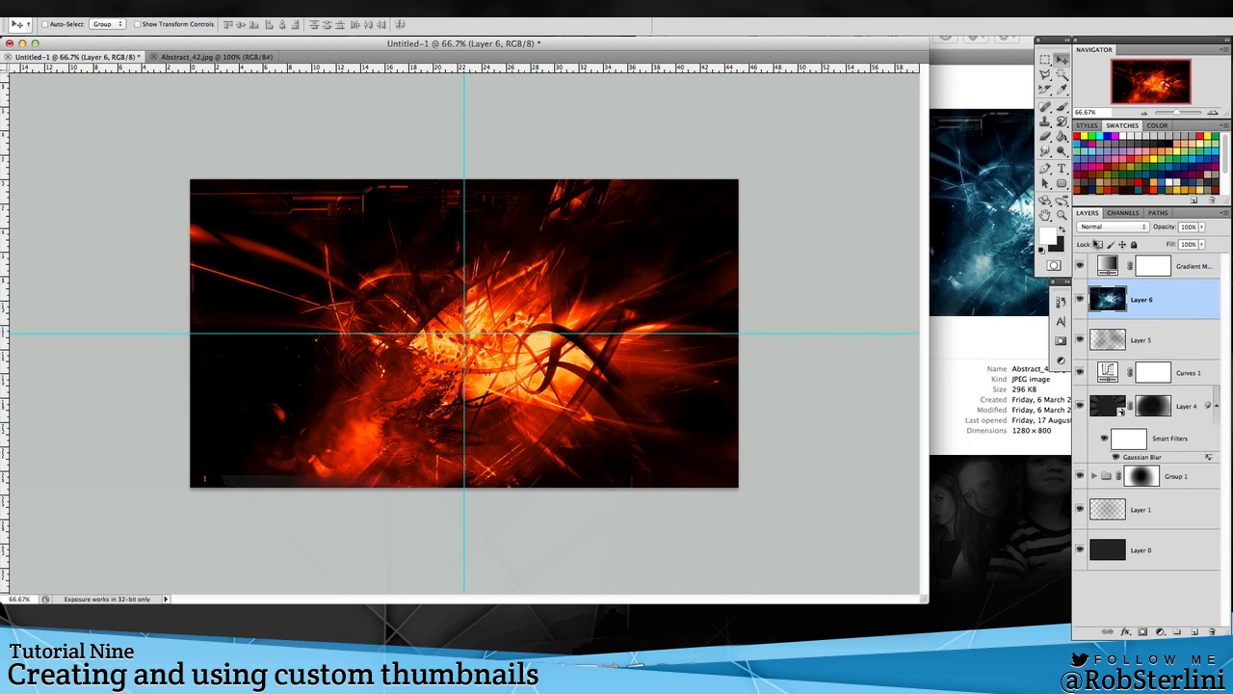
left_click(1096, 226)
left_click(1076, 307)
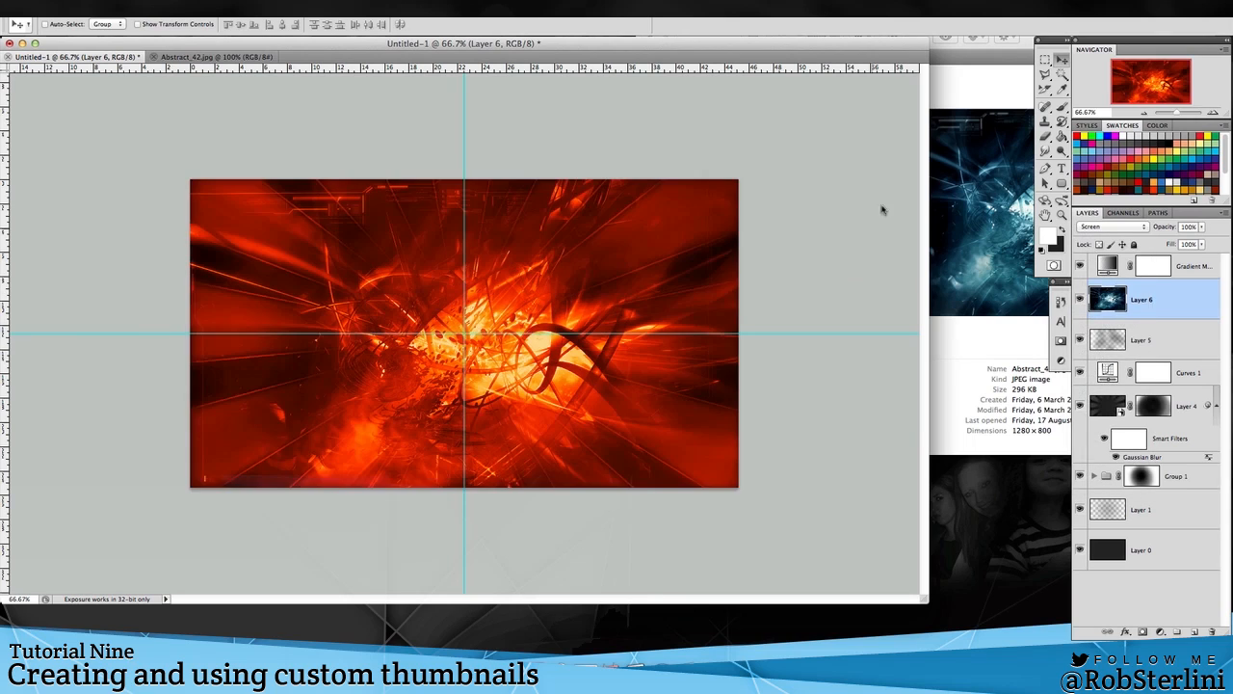
left_click_drag(460, 405, 453, 377)
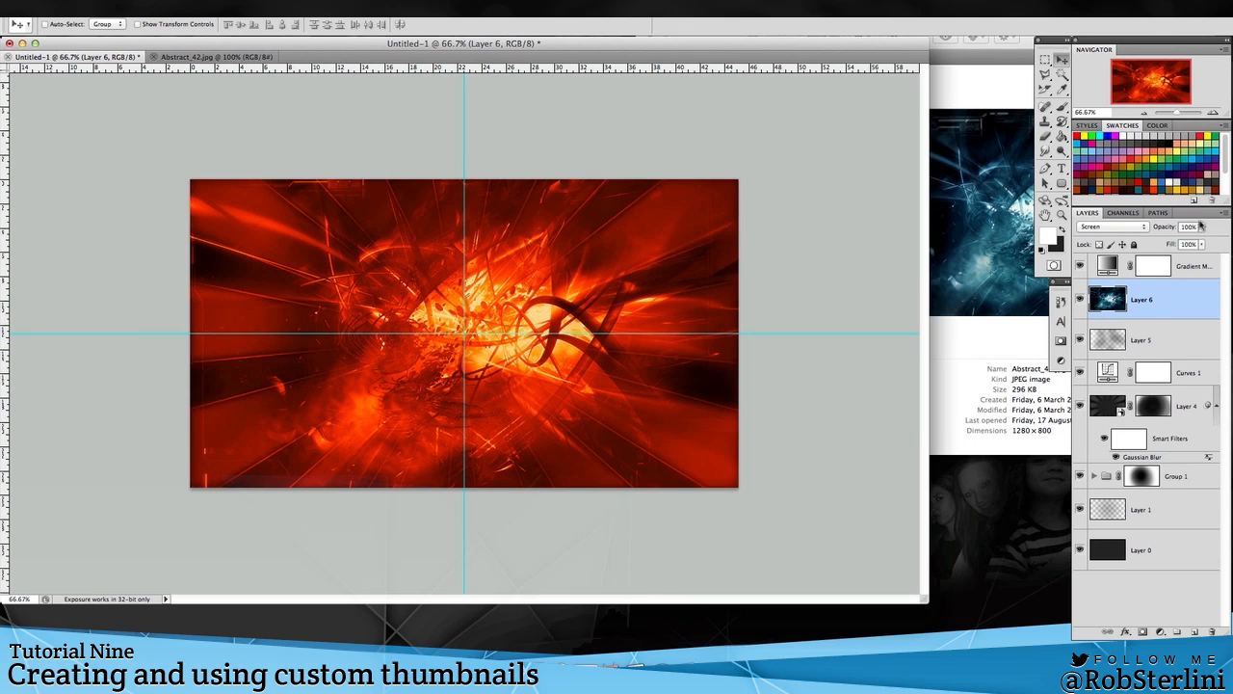
- Lower Layer 6's opacity to 50% and move it below Layer 4, directly above Group 1
left_click(1201, 227)
left_click_drag(1202, 242, 1172, 242)
left_click_drag(1168, 307, 1159, 385)
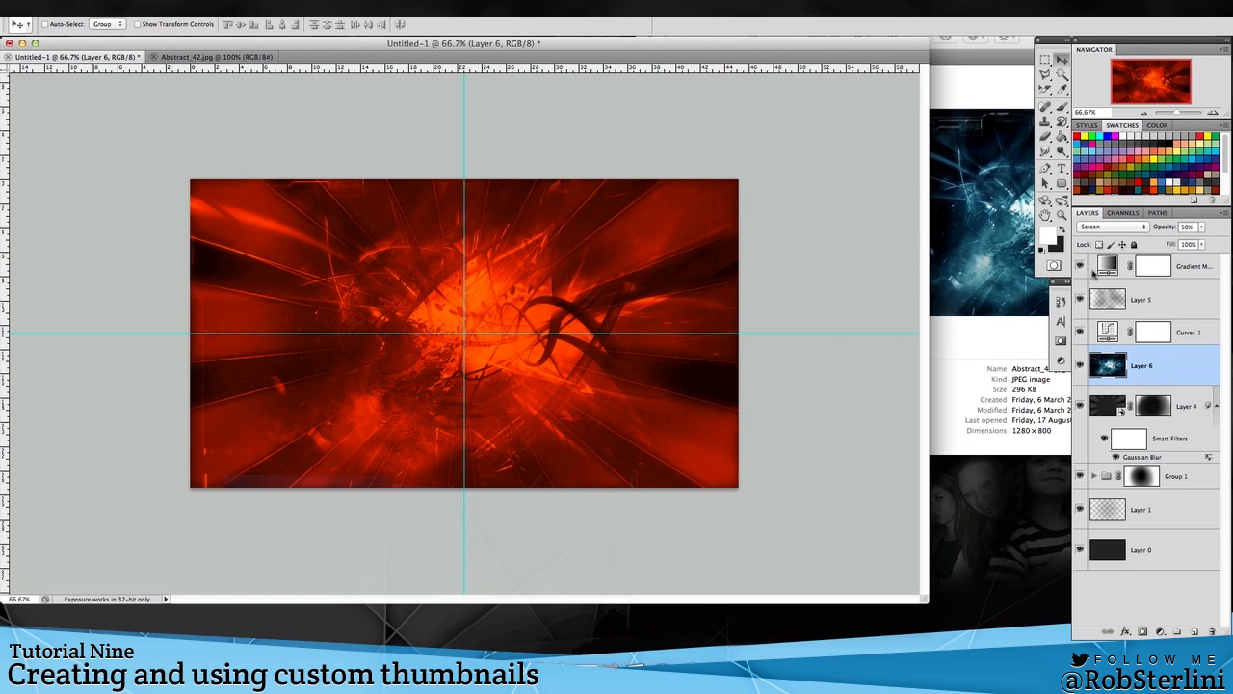
left_click_drag(1140, 350, 1146, 450)
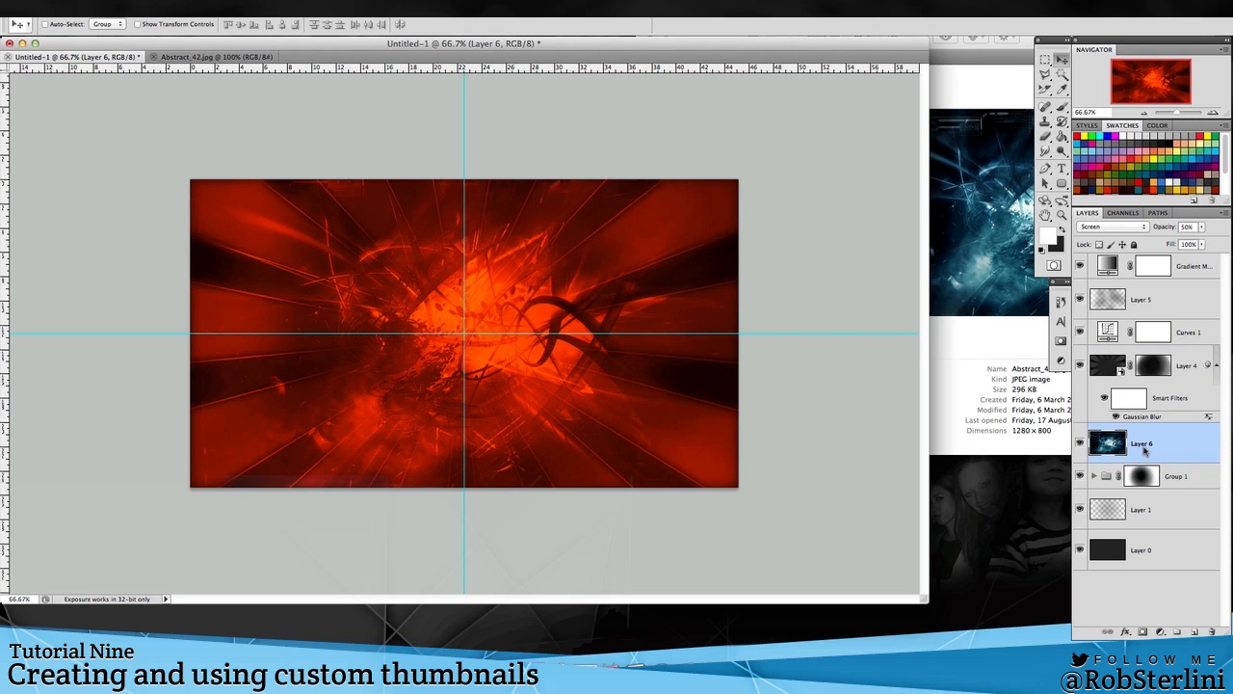
- Convert Layer 6 to a smart object and duplicate it
right_click(1147, 452)
left_click(1129, 440)
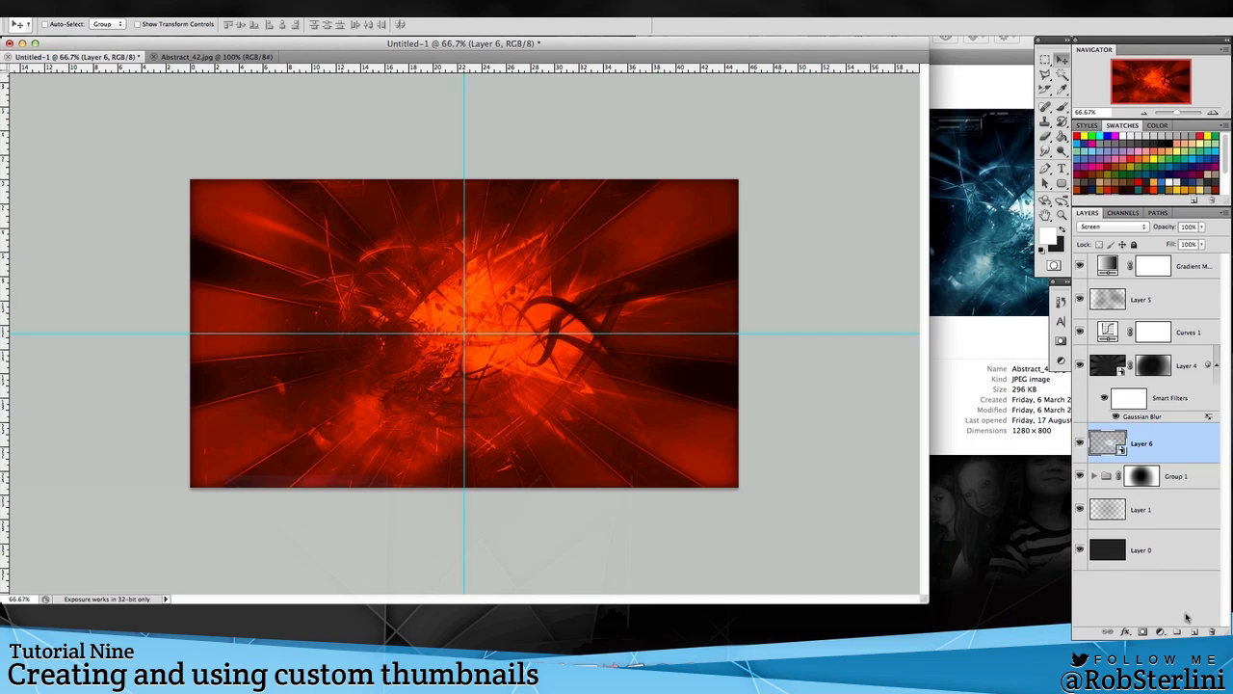
key("super+j")
- Apply a Gaussian Blur smart filter to Layer 6 copy with a radius below 50.3 pixels, and hide the guides
left_click(271, 9)
left_click(298, 25)
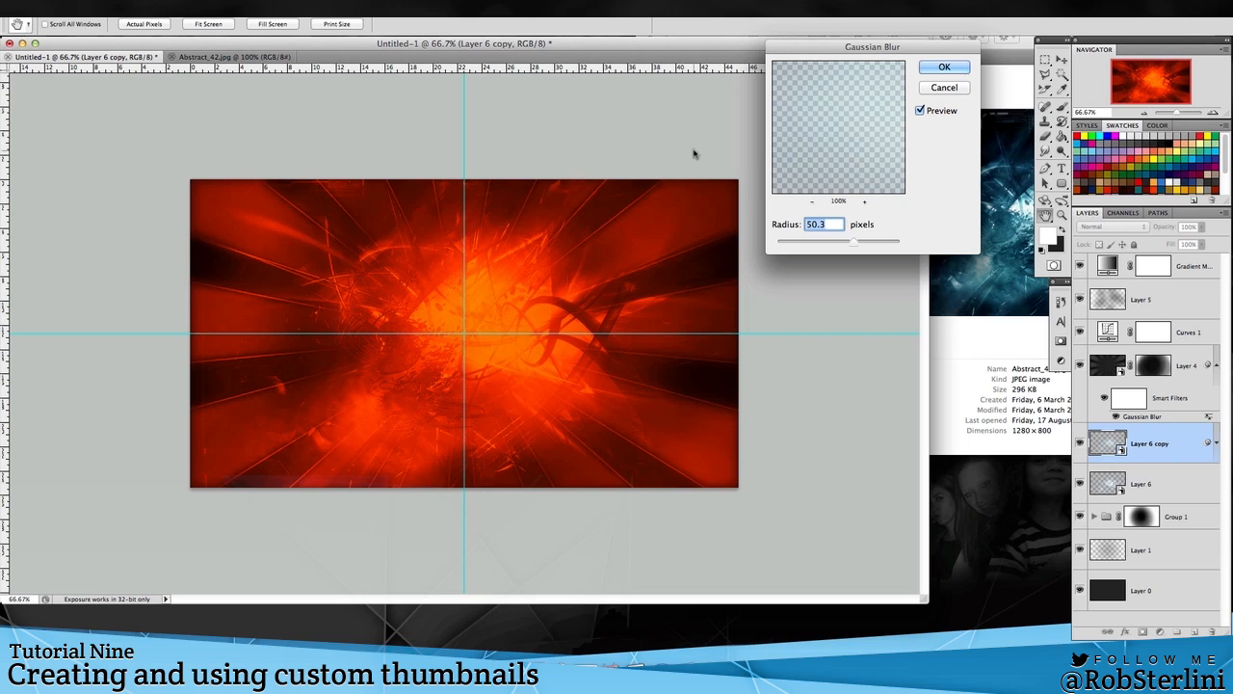
left_click_drag(855, 242, 847, 243)
key("Return")
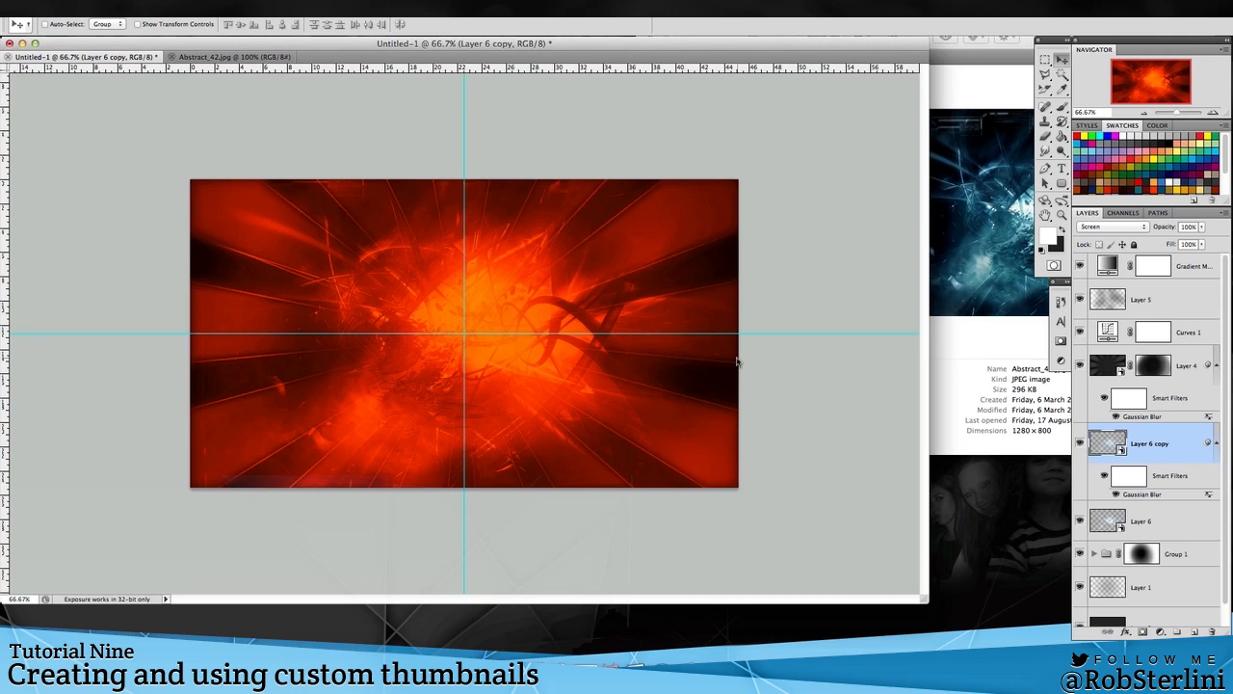
key("super+semicolon")
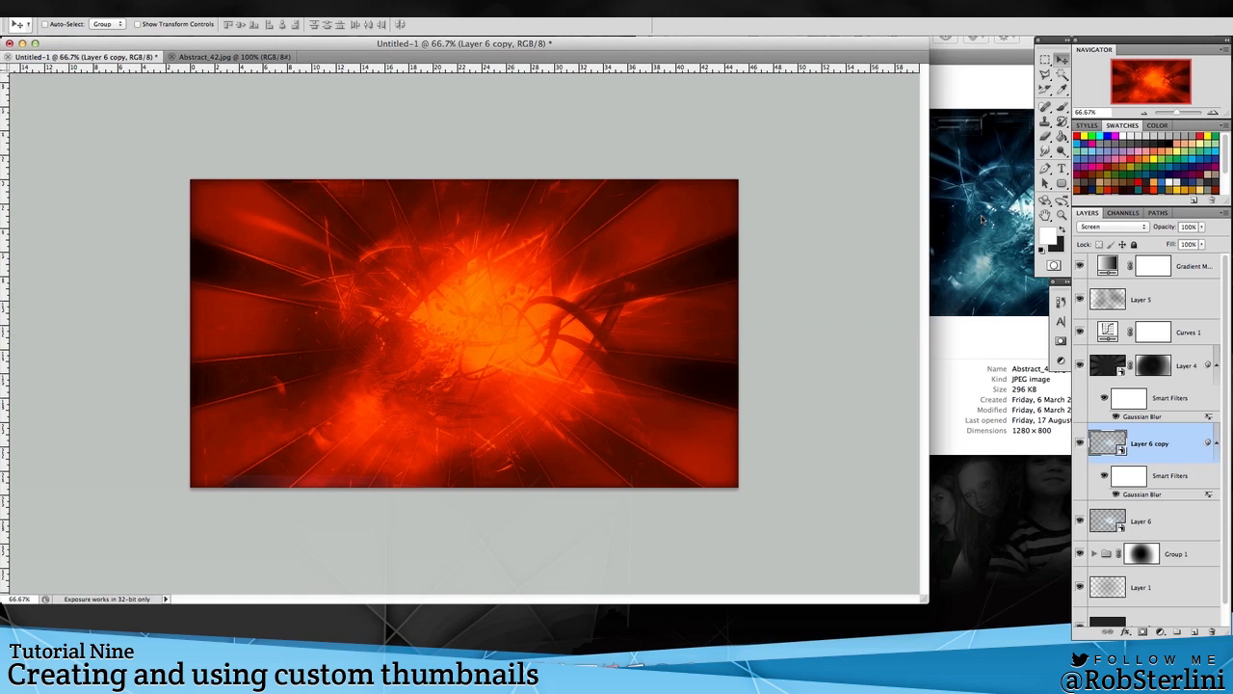
- Add a new layer above the gradient map, fill it with white and set its Fill to 0%
left_click(1061, 135)
left_click(1202, 275)
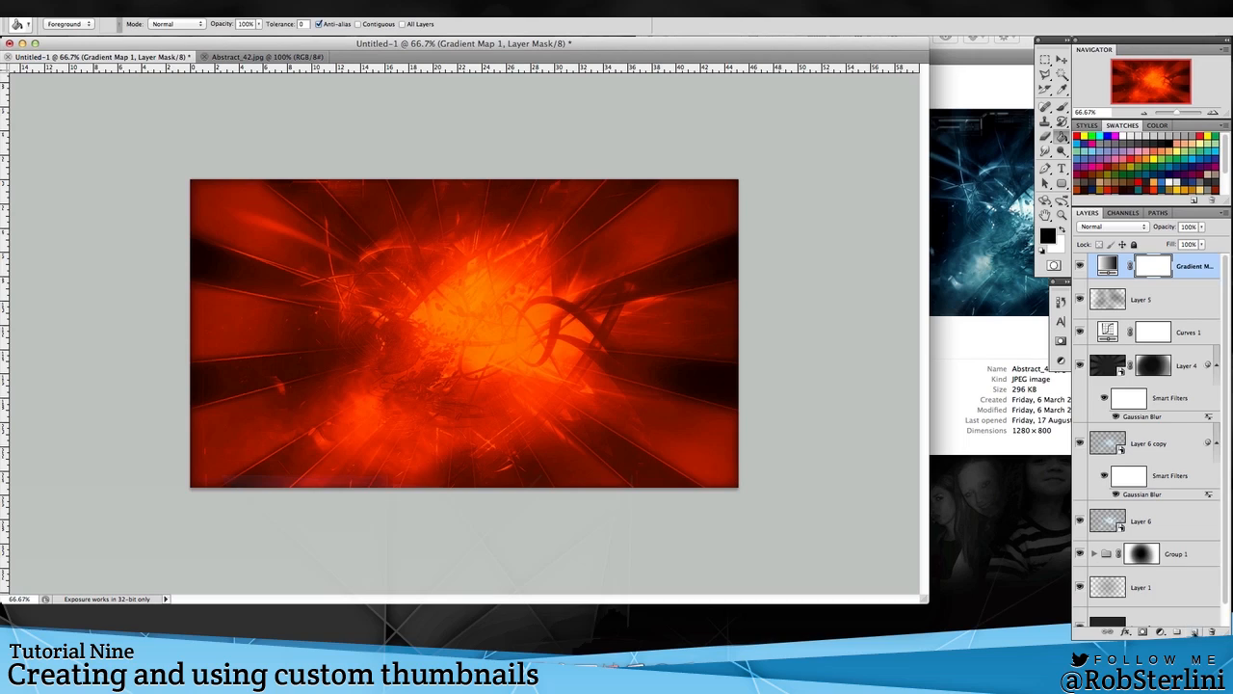
left_click(1196, 633)
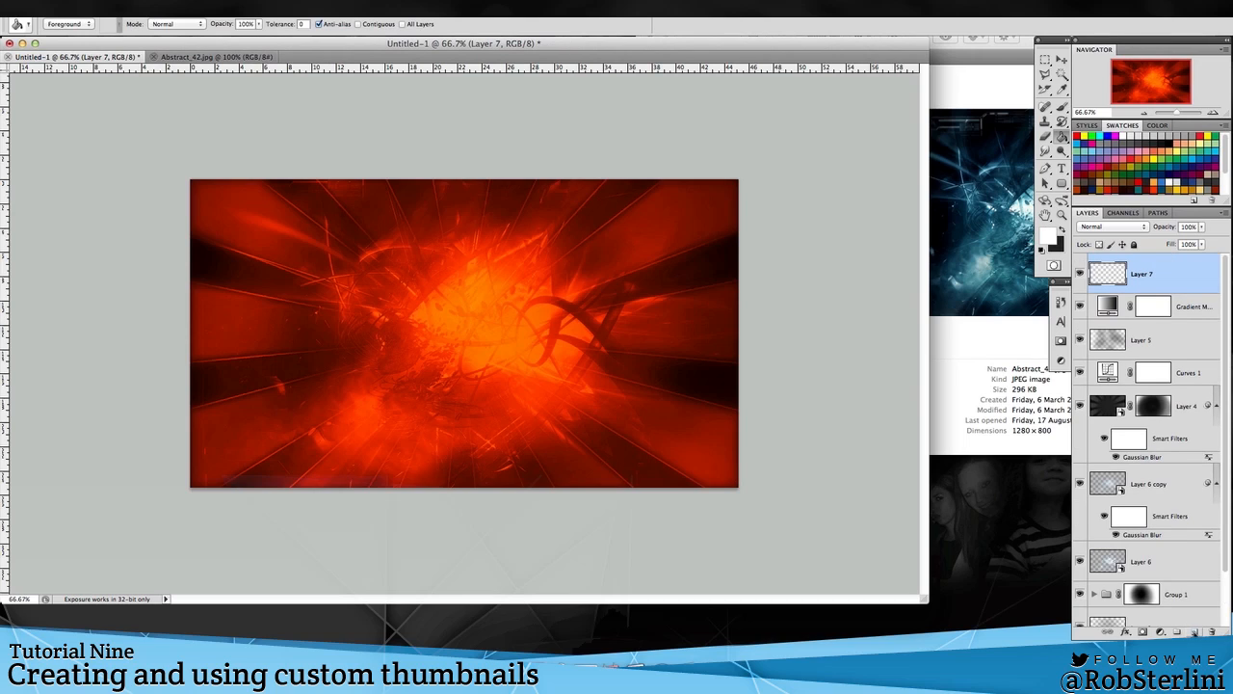
left_click(651, 253)
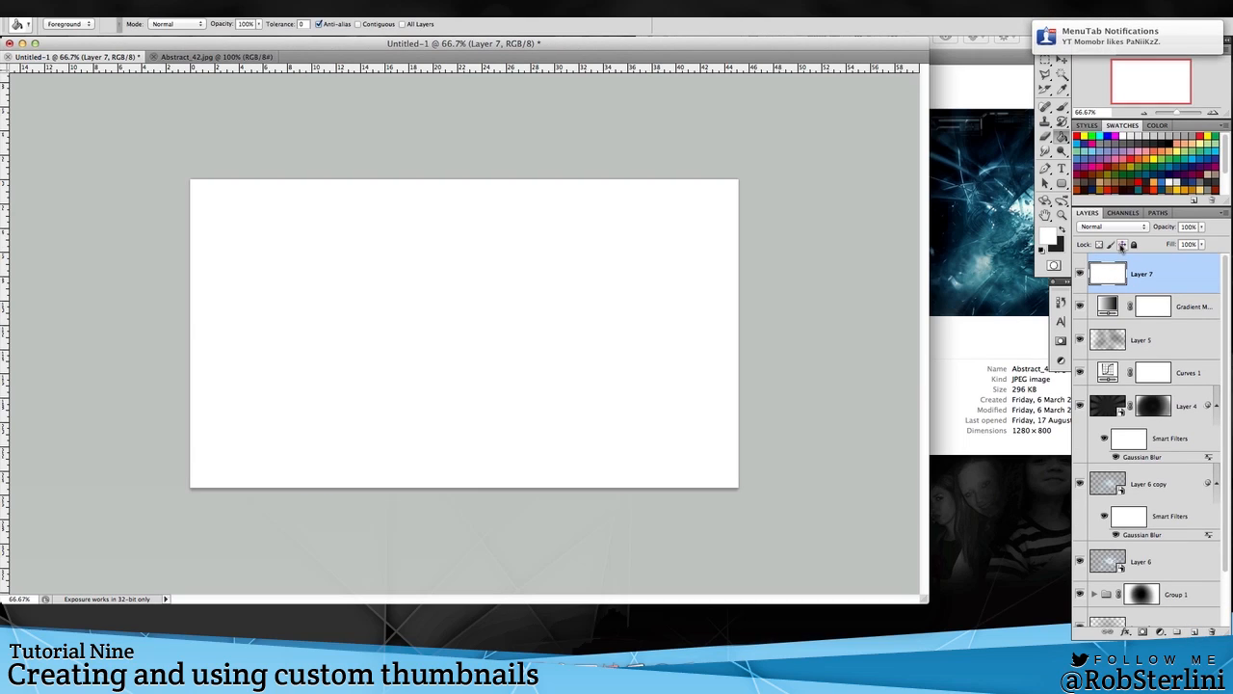
left_click(1203, 245)
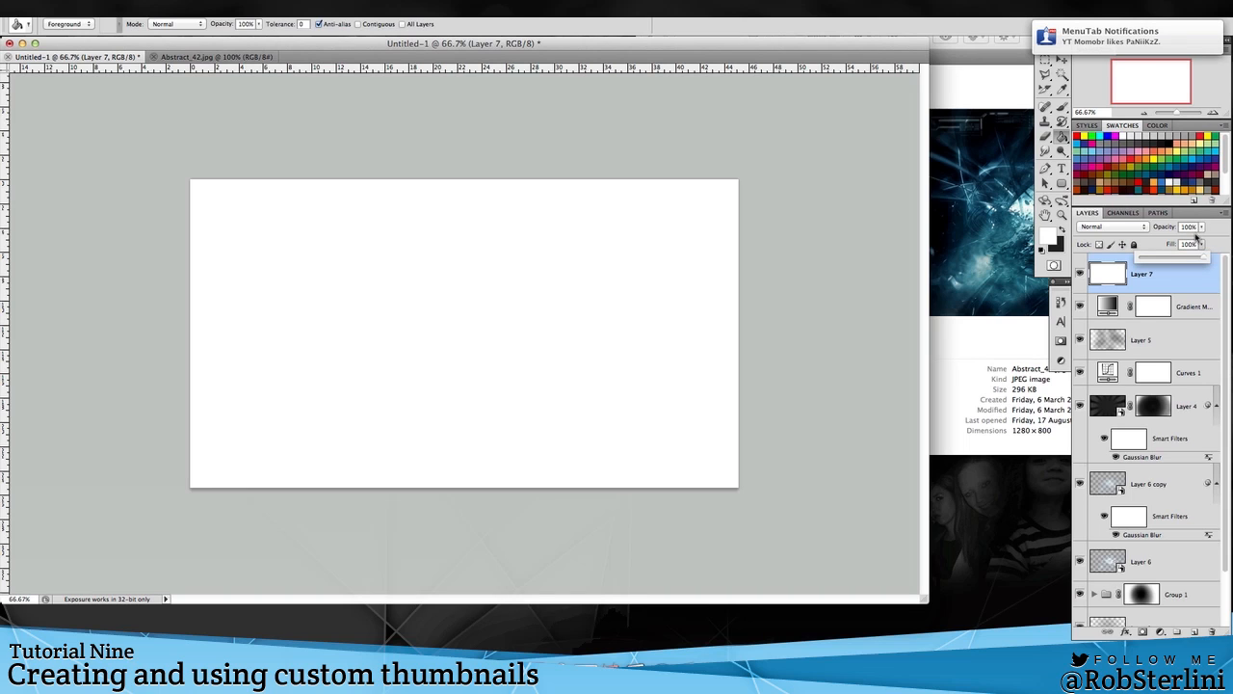
left_click_drag(1203, 254, 1070, 252)
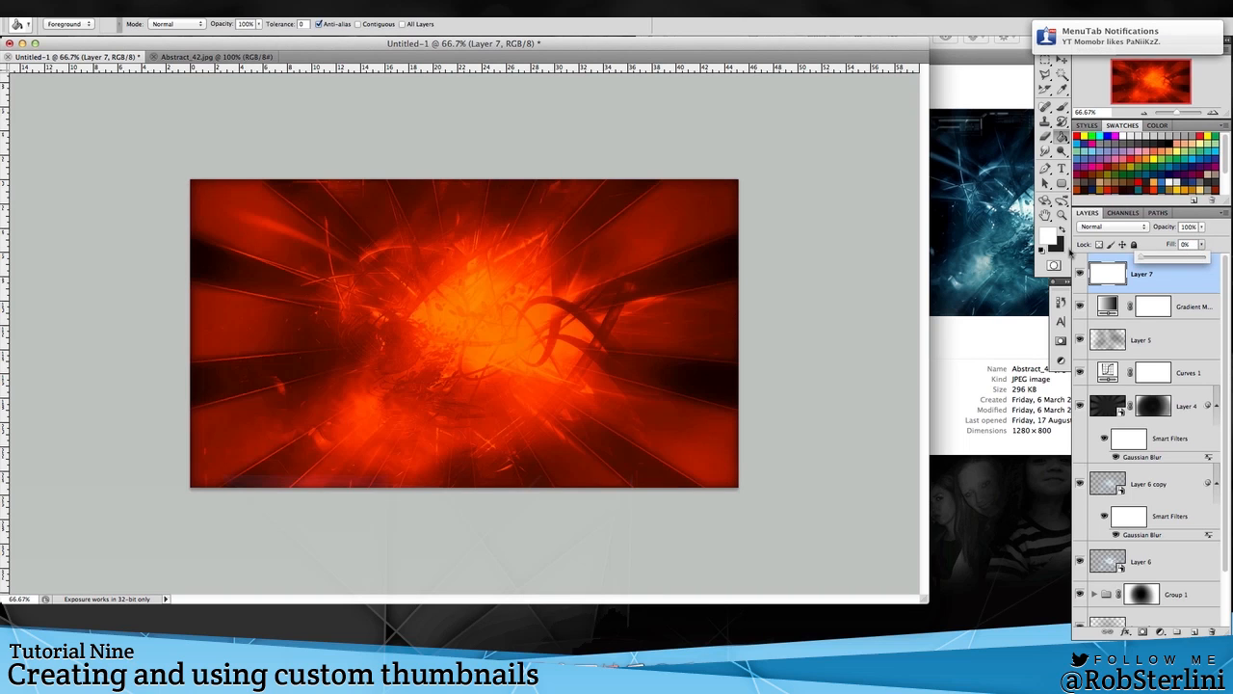
- Add an Inner Shadow to Layer 7 with distance 0 px, choke 42% and size 103 px
double_click(1166, 284)
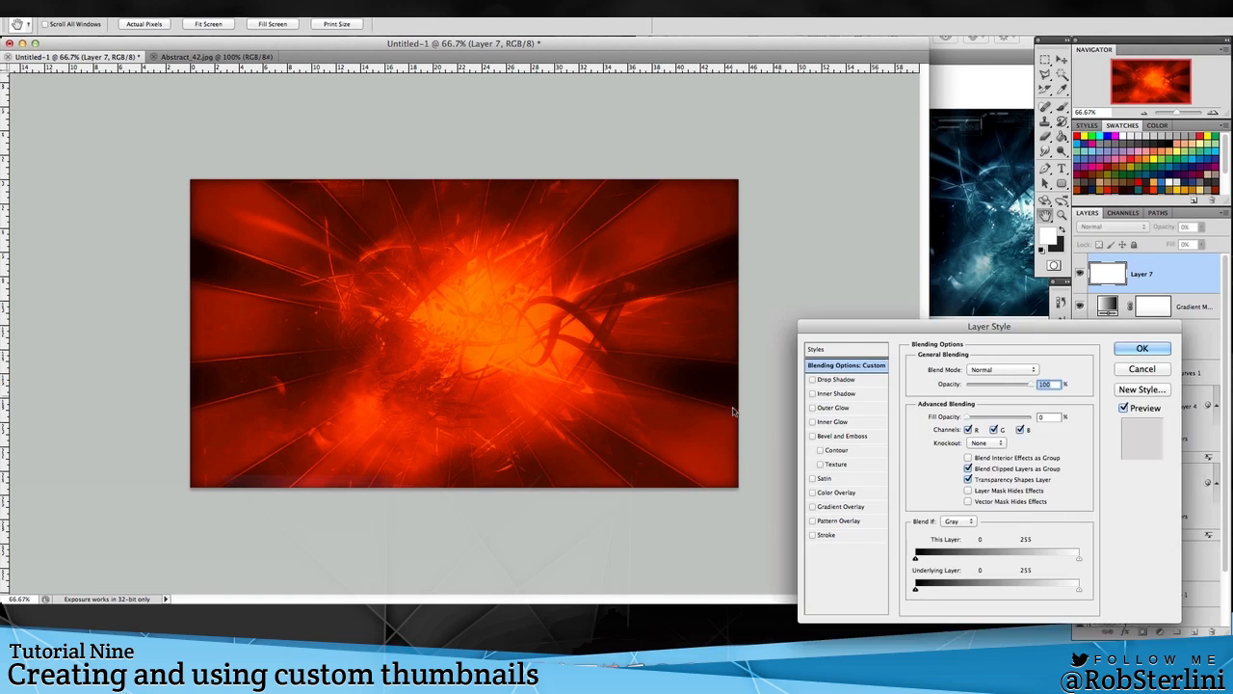
left_click(838, 394)
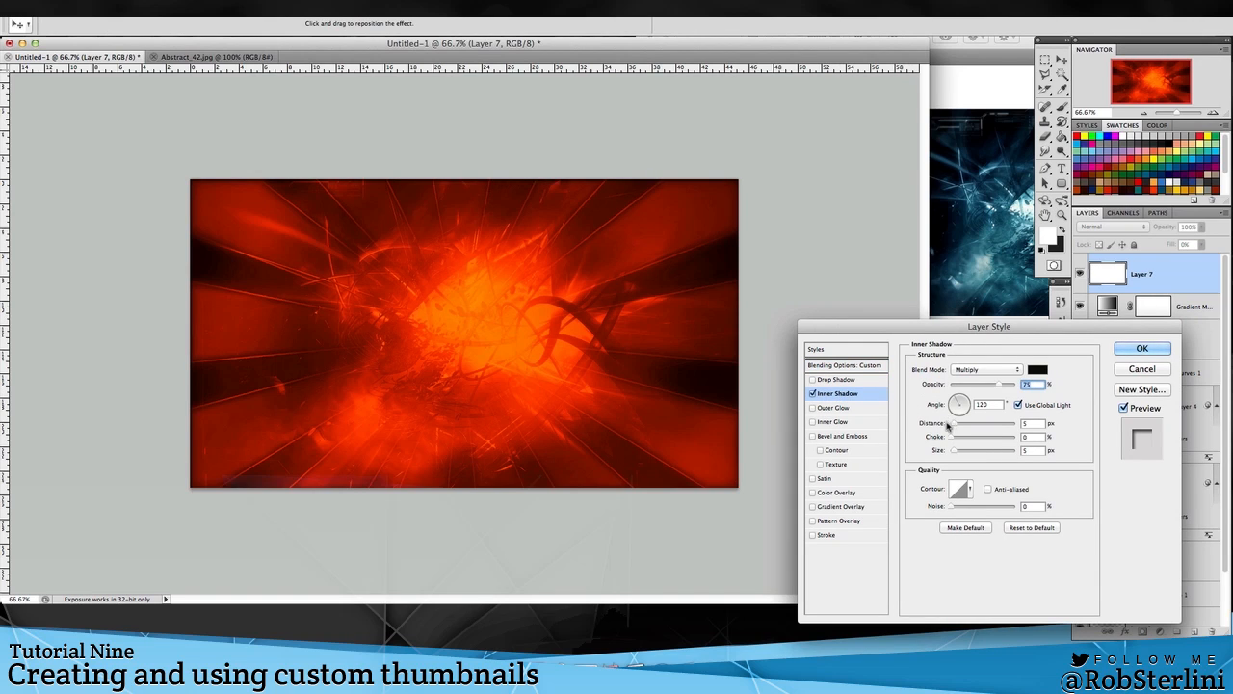
left_click_drag(954, 427, 978, 453)
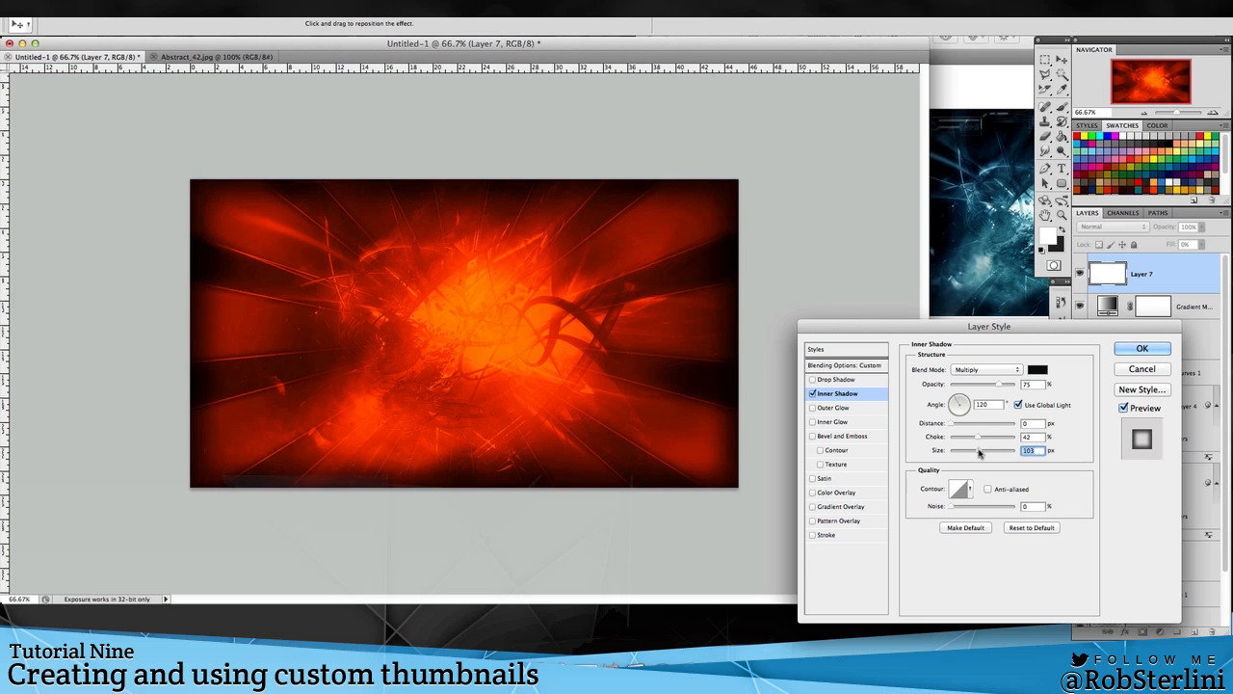
- Add a Stroke to Layer 7's style with position Inside, size 16 px and opacity 0%
left_click(824, 538)
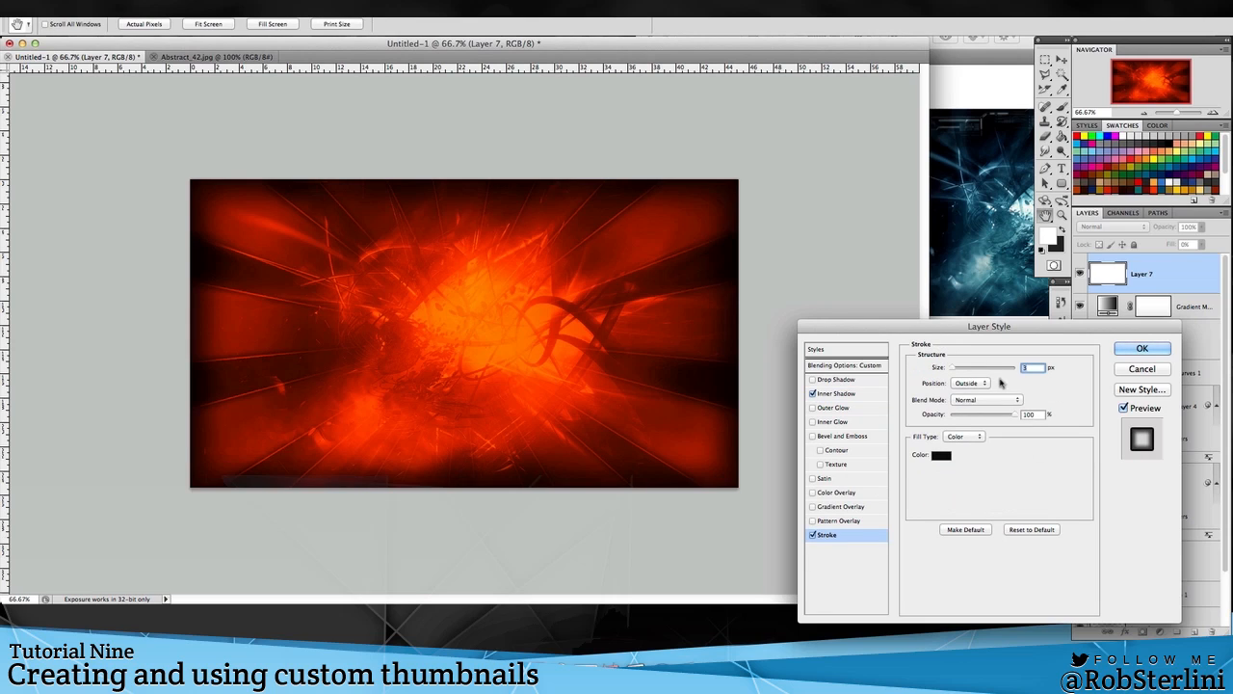
left_click(975, 383)
left_click(965, 394)
left_click_drag(1015, 414, 920, 414)
left_click_drag(953, 368, 960, 371)
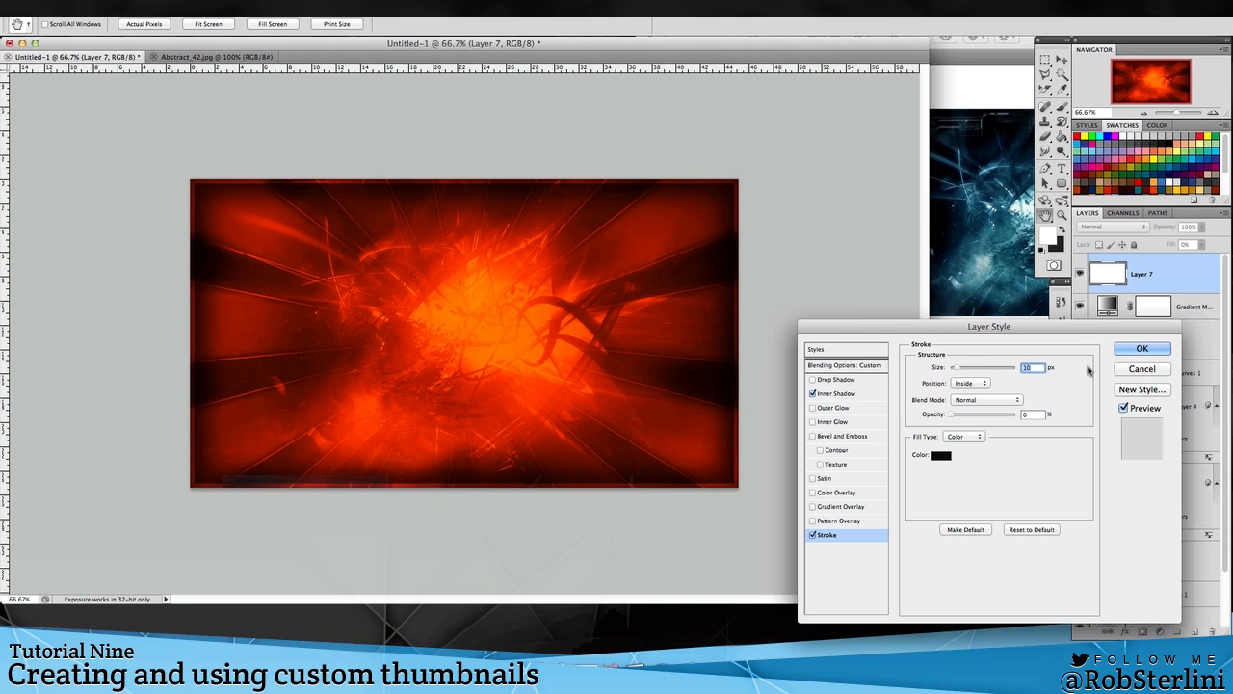
key("Up")
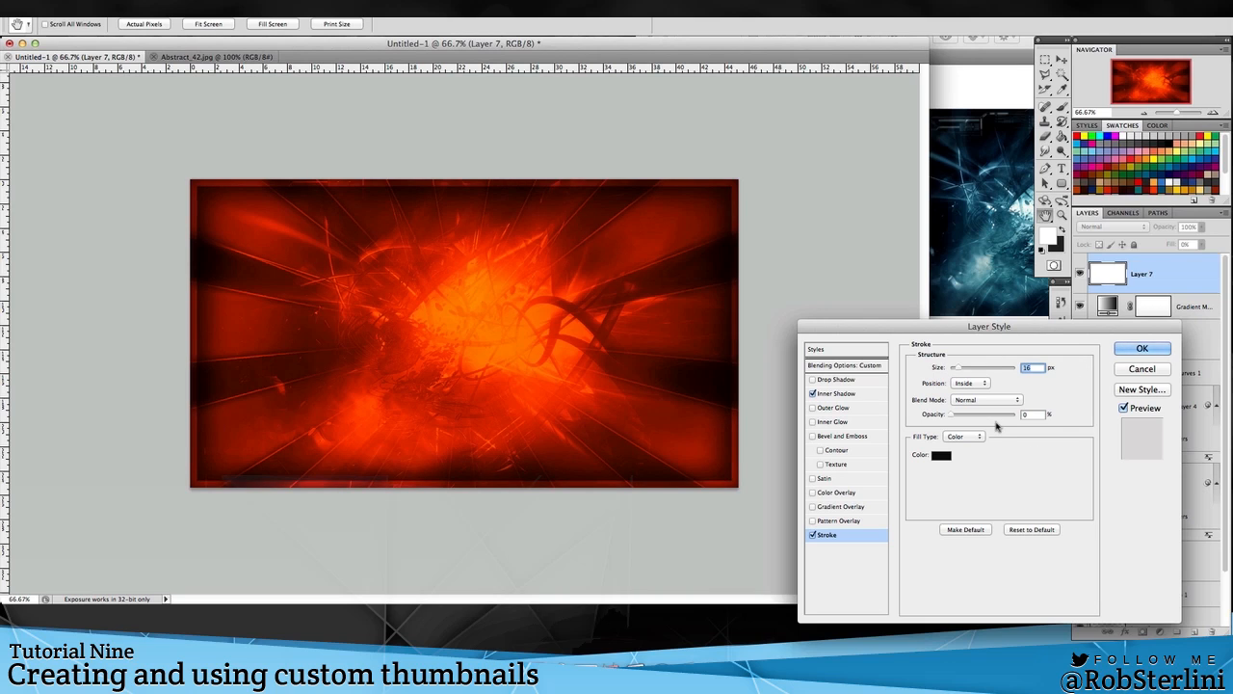
- Make the stroke white with Overlay blending at 53% opacity, apply the layer style and collapse Layer 7's effects list
left_click(947, 455)
left_click_drag(688, 473, 529, 279)
key("Return")
left_click(988, 403)
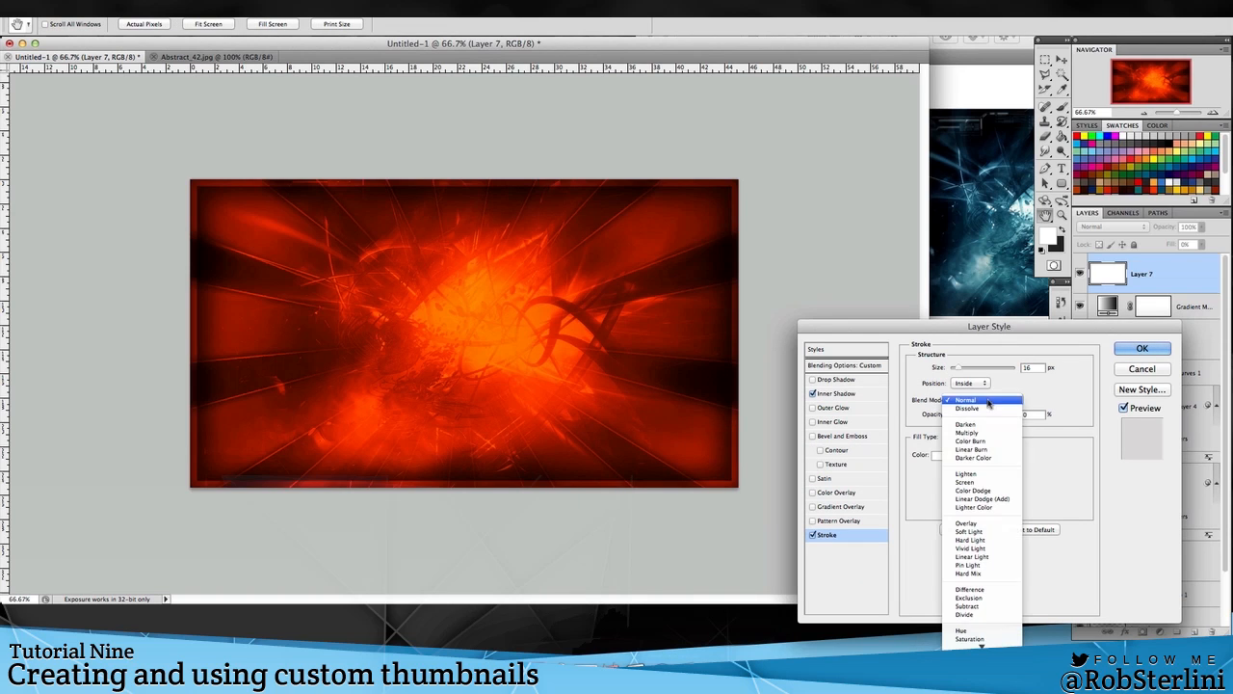
left_click(968, 525)
left_click_drag(956, 415, 984, 416)
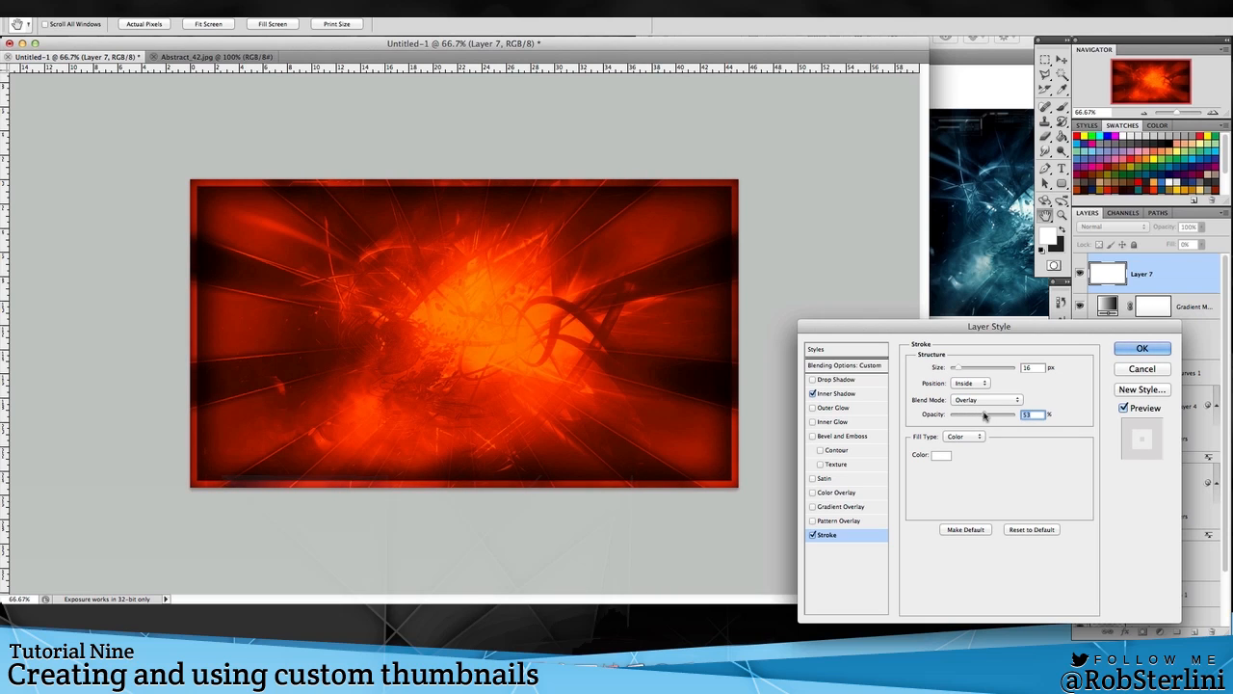
left_click(1141, 348)
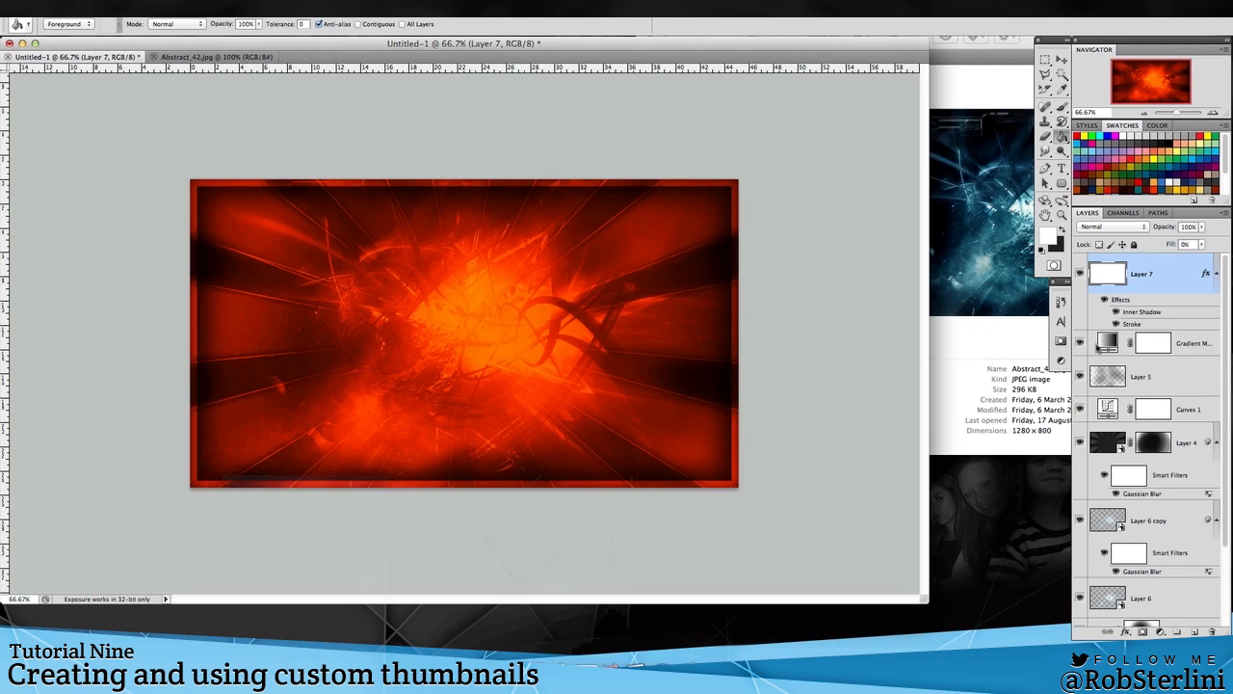
left_click(1207, 275)
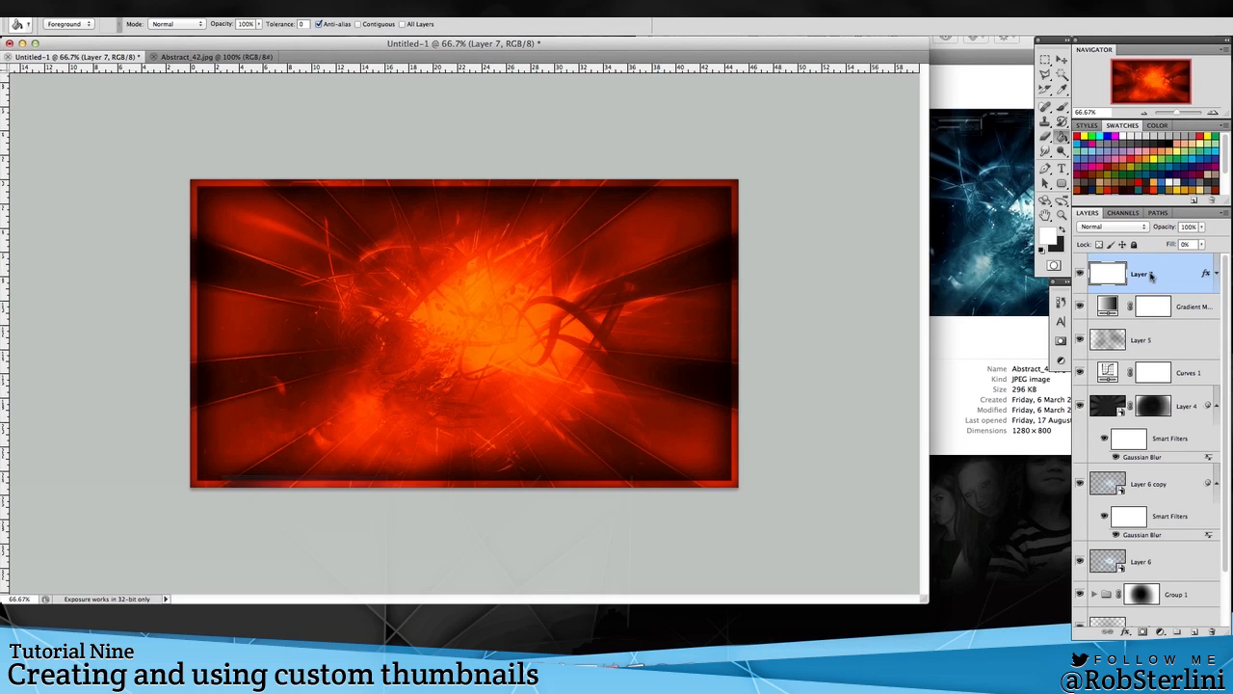
- Add a text layer on the canvas reading "GRAPHICS THUMBNAIL TUTUORIAL" over three lines
left_click(1063, 171)
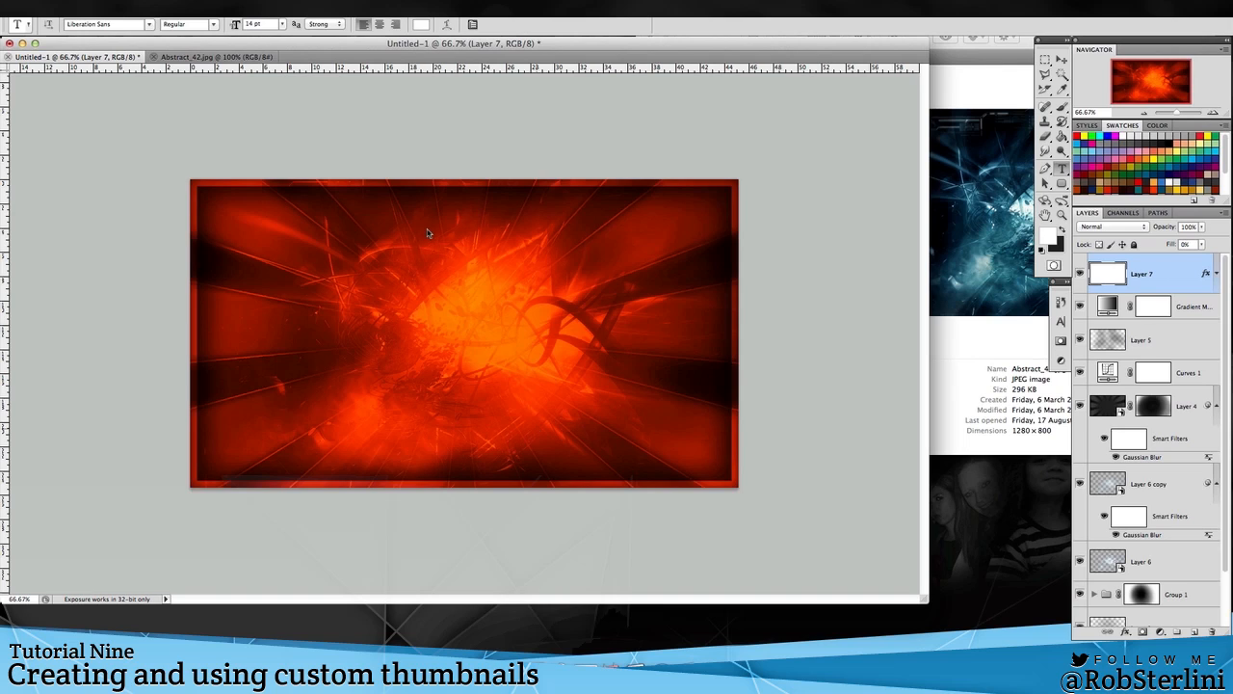
left_click(401, 281)
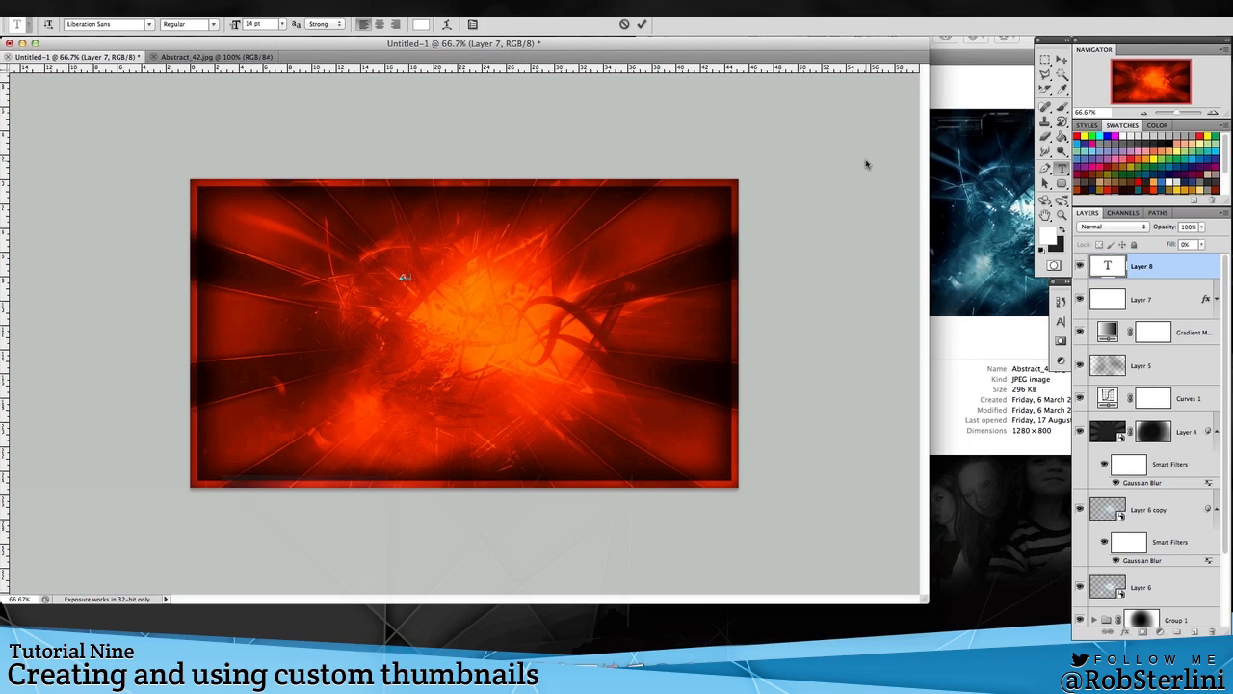
key("ctrl+a")
key("BackSpace")
key("ctrl+a")
type("GRA")
- Set the whole title text to a font size of 131 pt with 106.99 pt leading
key("super+a")
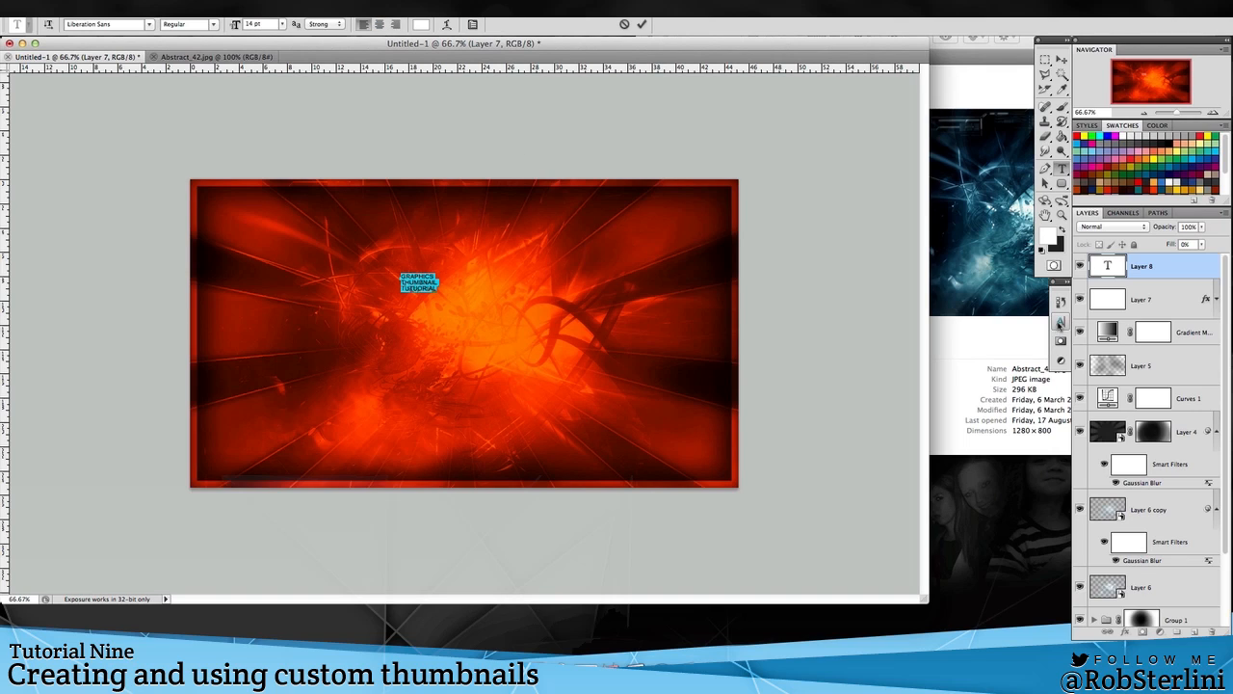
left_click(1060, 323)
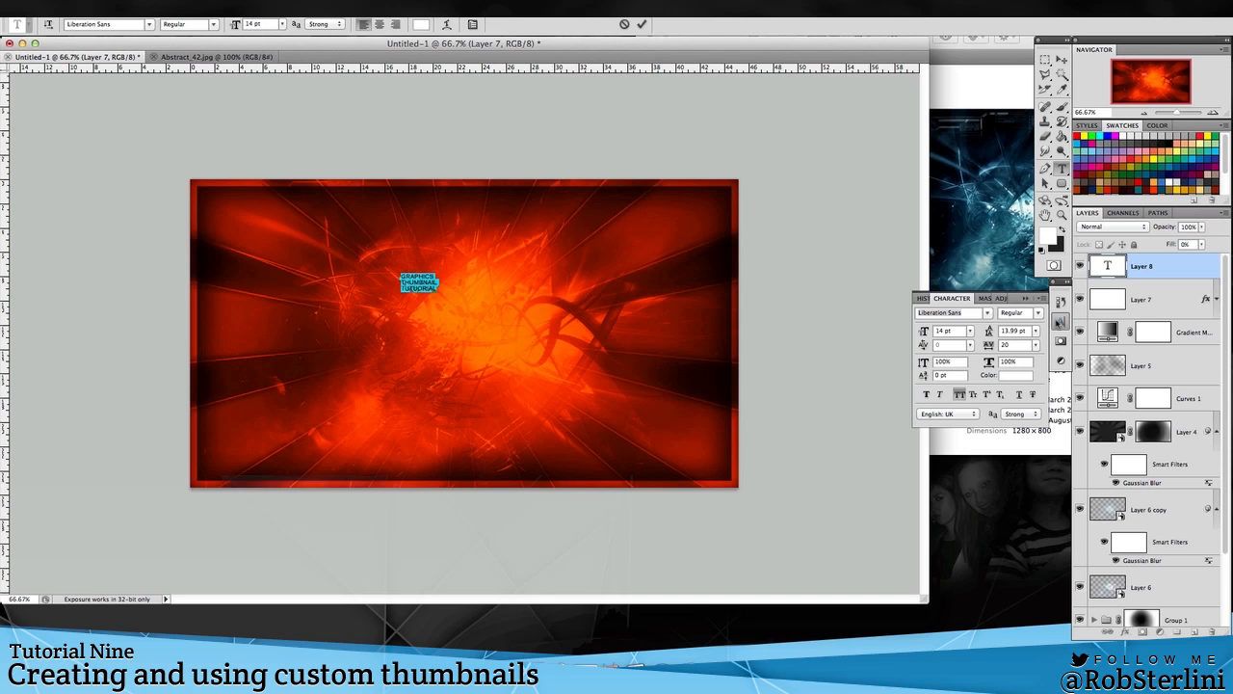
left_click(415, 7)
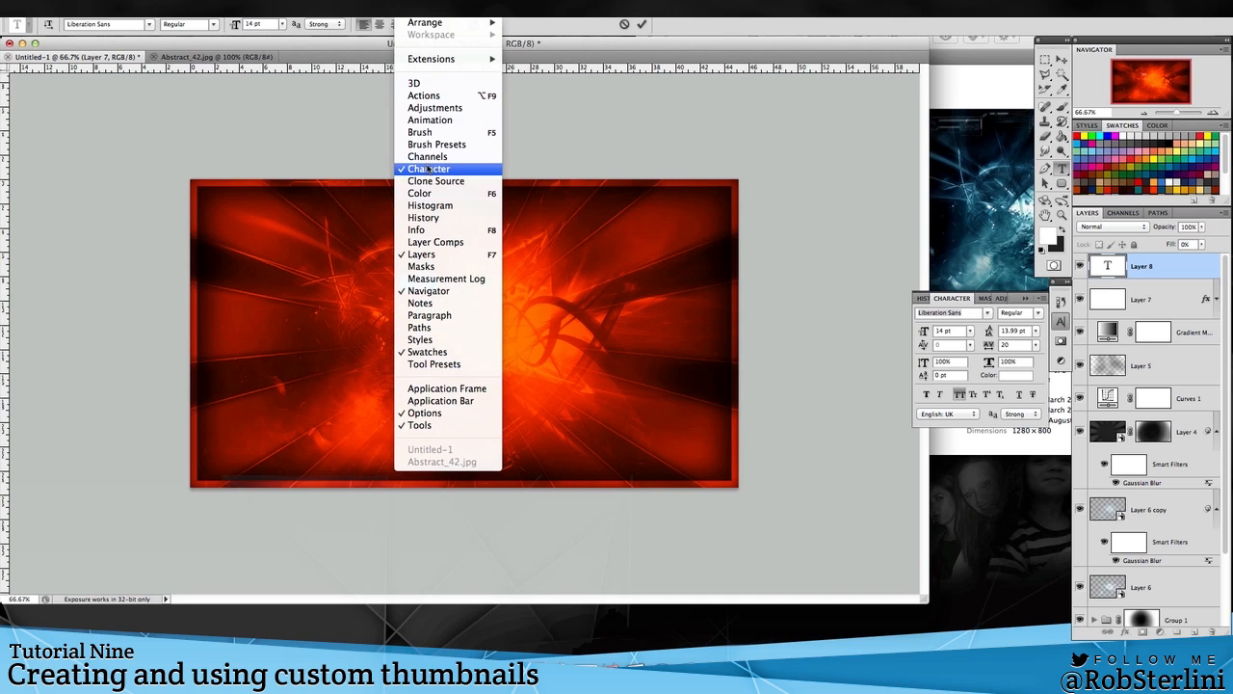
left_click(1064, 323)
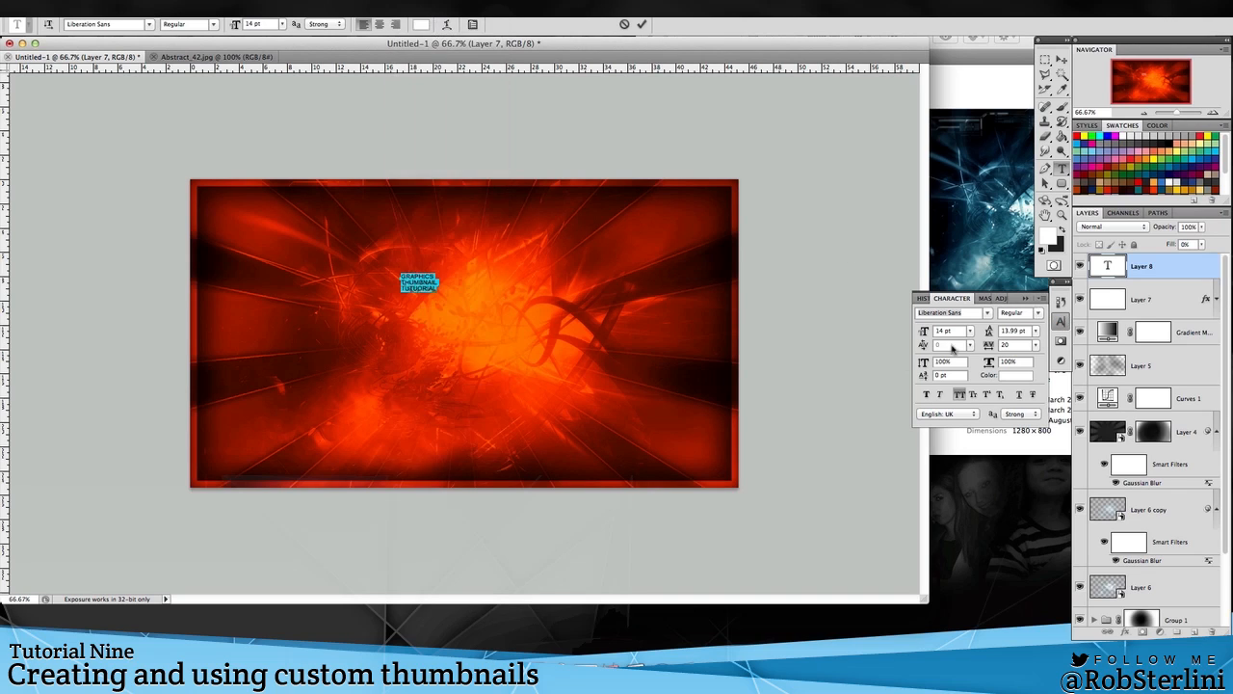
left_click_drag(924, 334, 1058, 333)
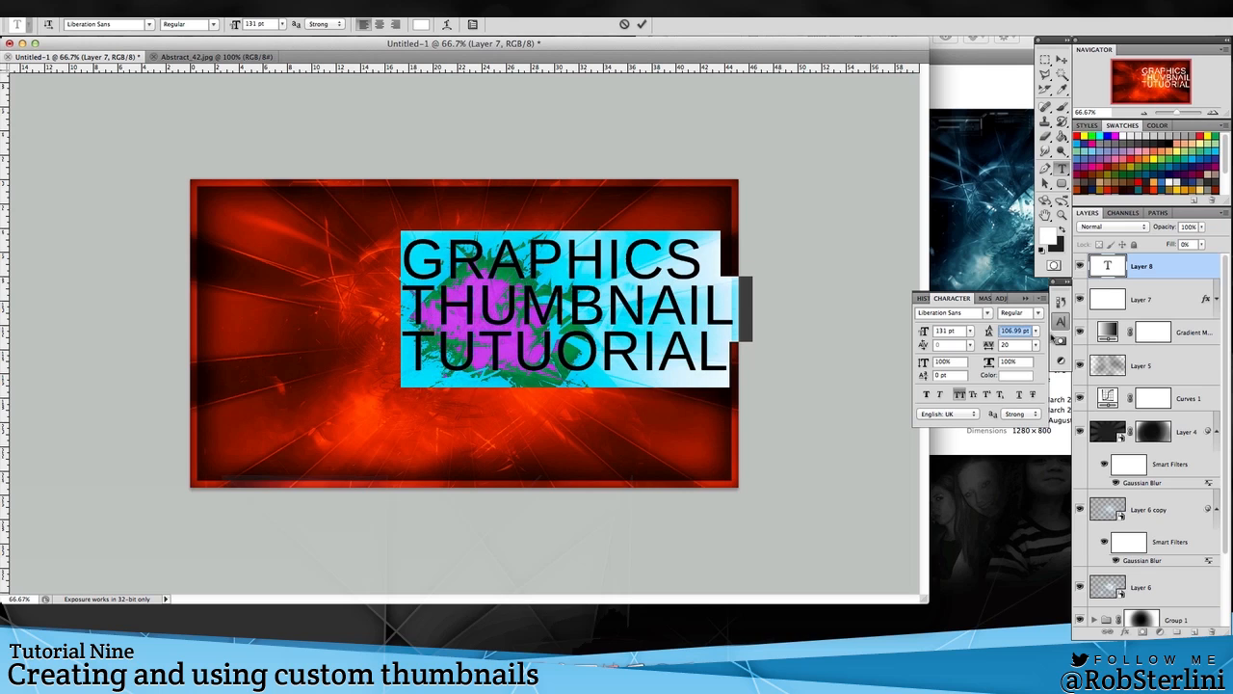
- Centre-align the three-line title text and move it to the middle of the canvas
left_click(1061, 58)
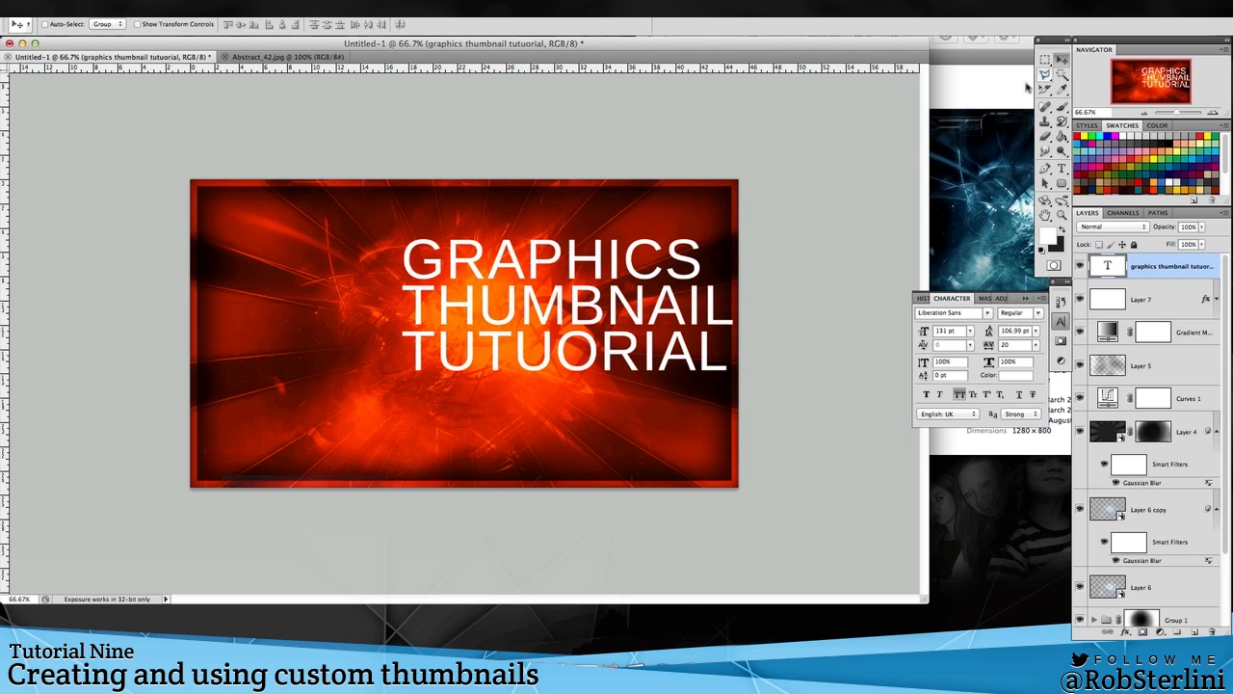
left_click_drag(573, 315, 398, 346)
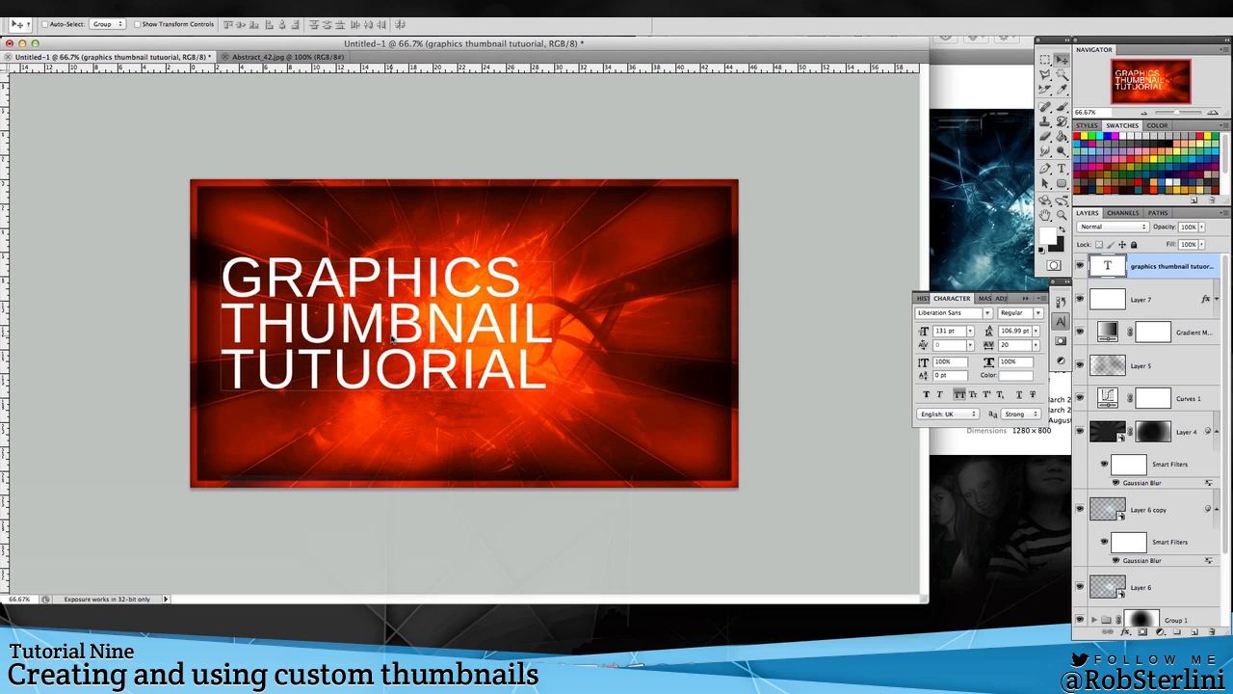
left_click_drag(487, 279, 564, 280)
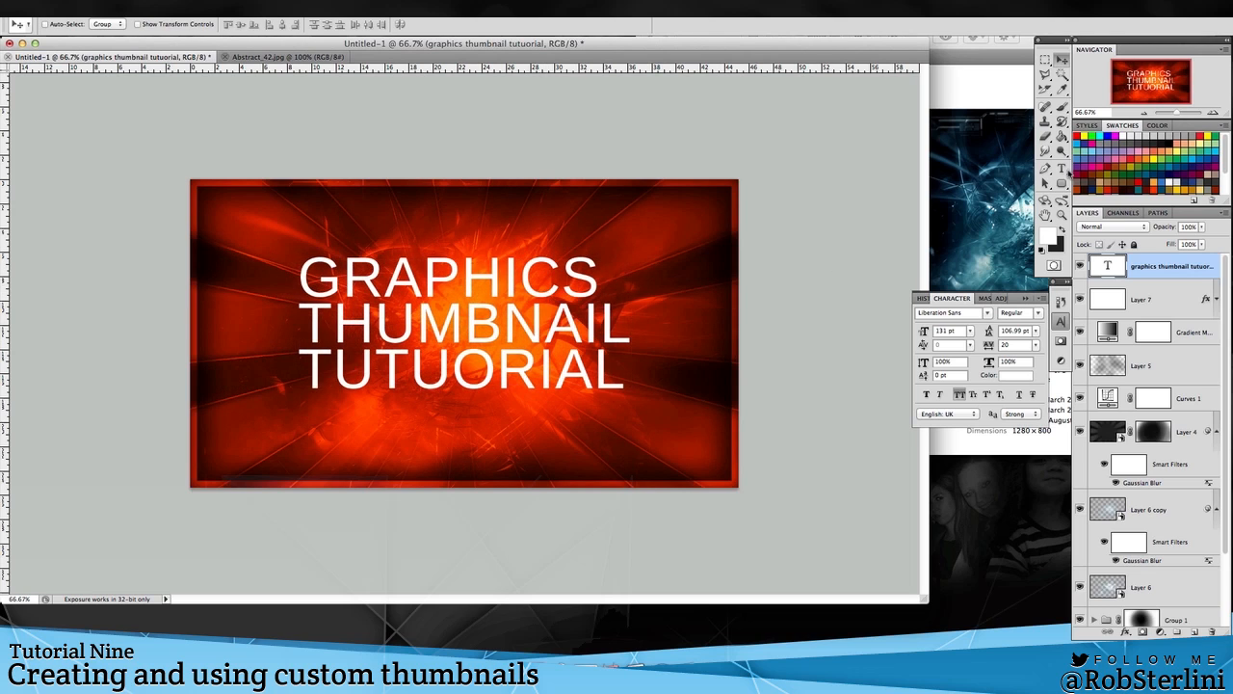
left_click(1062, 169)
left_click(477, 352)
key("super+a")
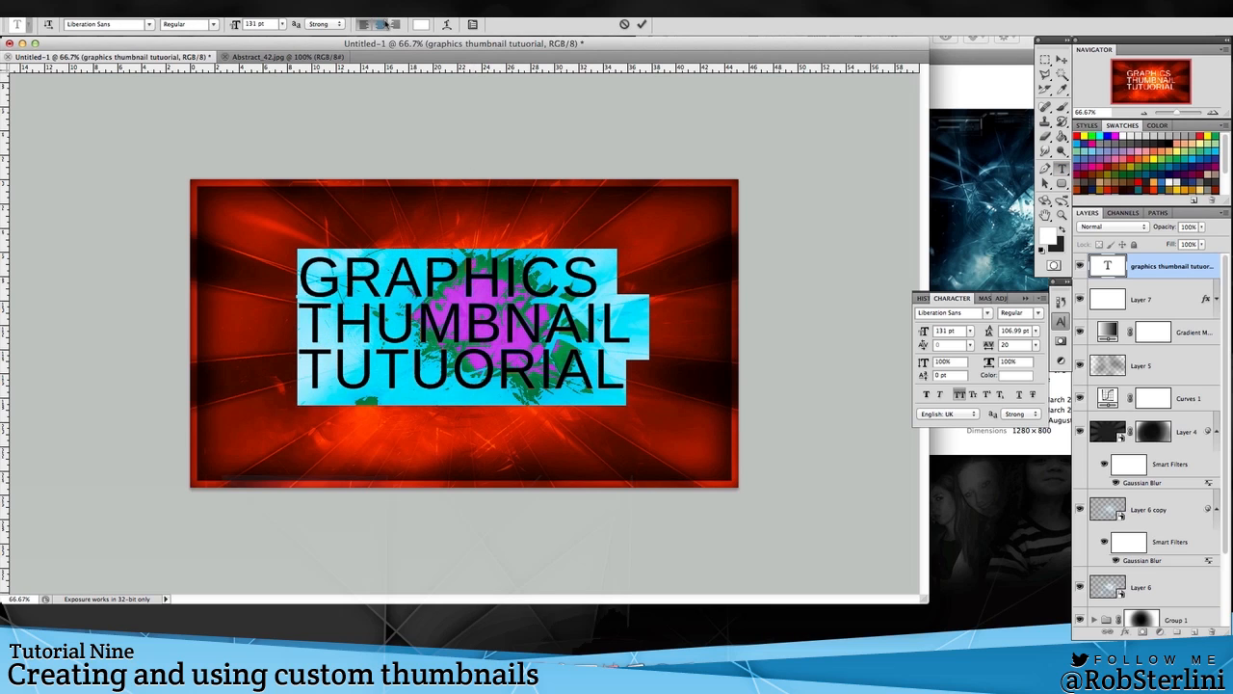
left_click(383, 24)
left_click(1061, 59)
left_click_drag(325, 343, 477, 352)
key("shift+Right")
key("shift+Left")
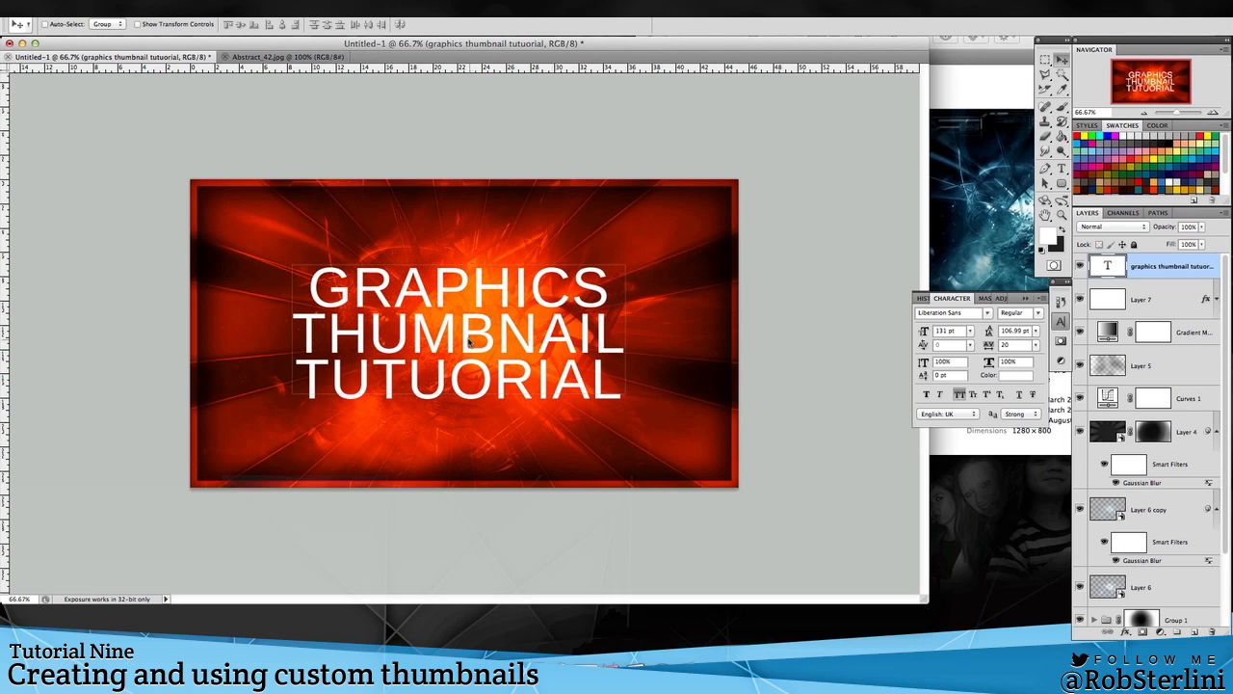
- Browse the fonts after Liberation Sans on the whole title text and try Major Snafu
left_click(1061, 168)
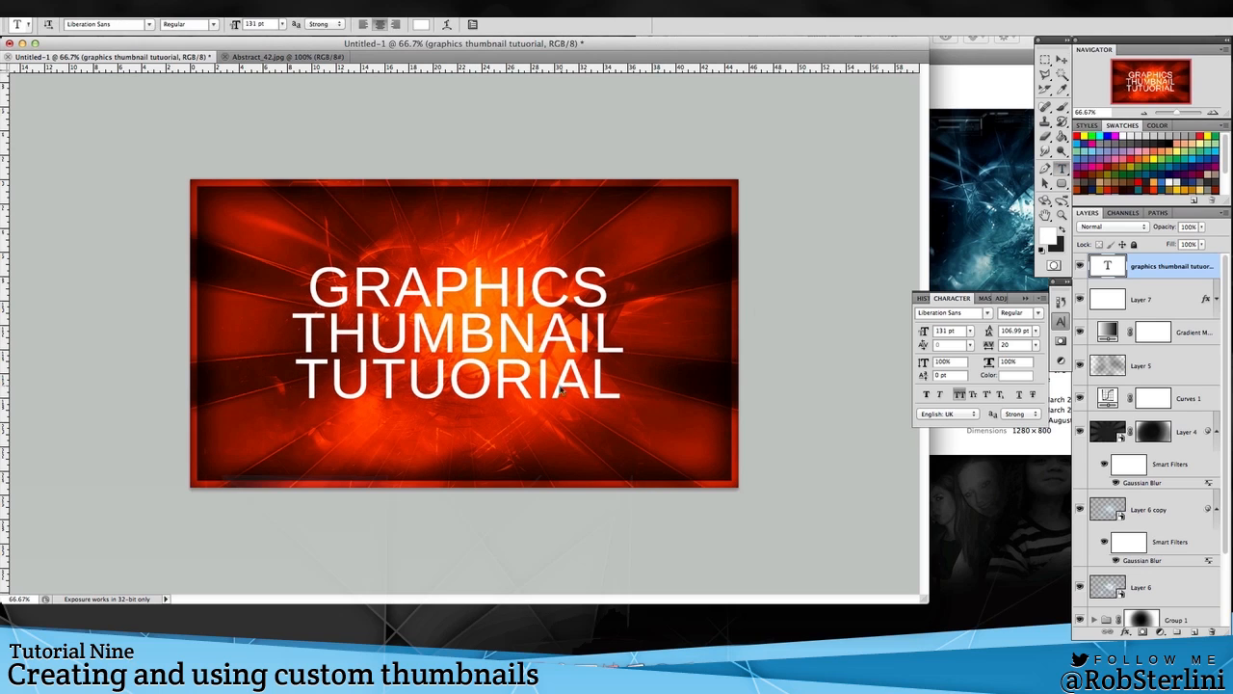
left_click(527, 364)
key("super+a")
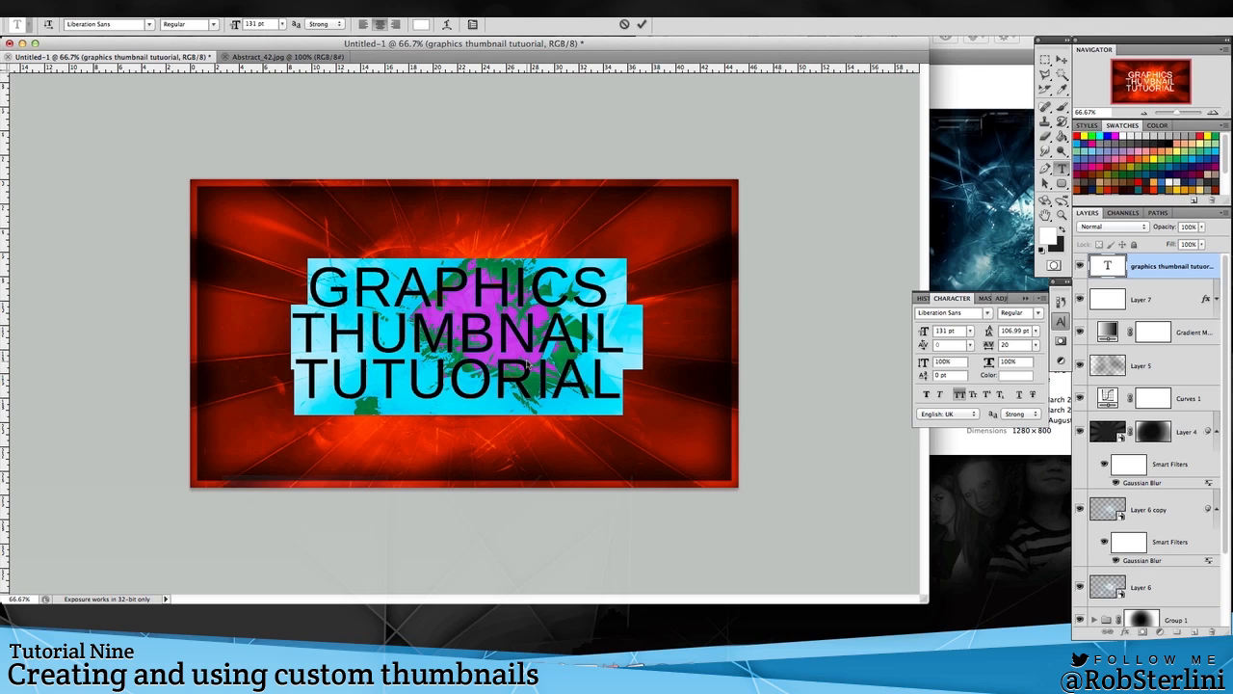
left_click(105, 24)
key("Down")
key("Down")
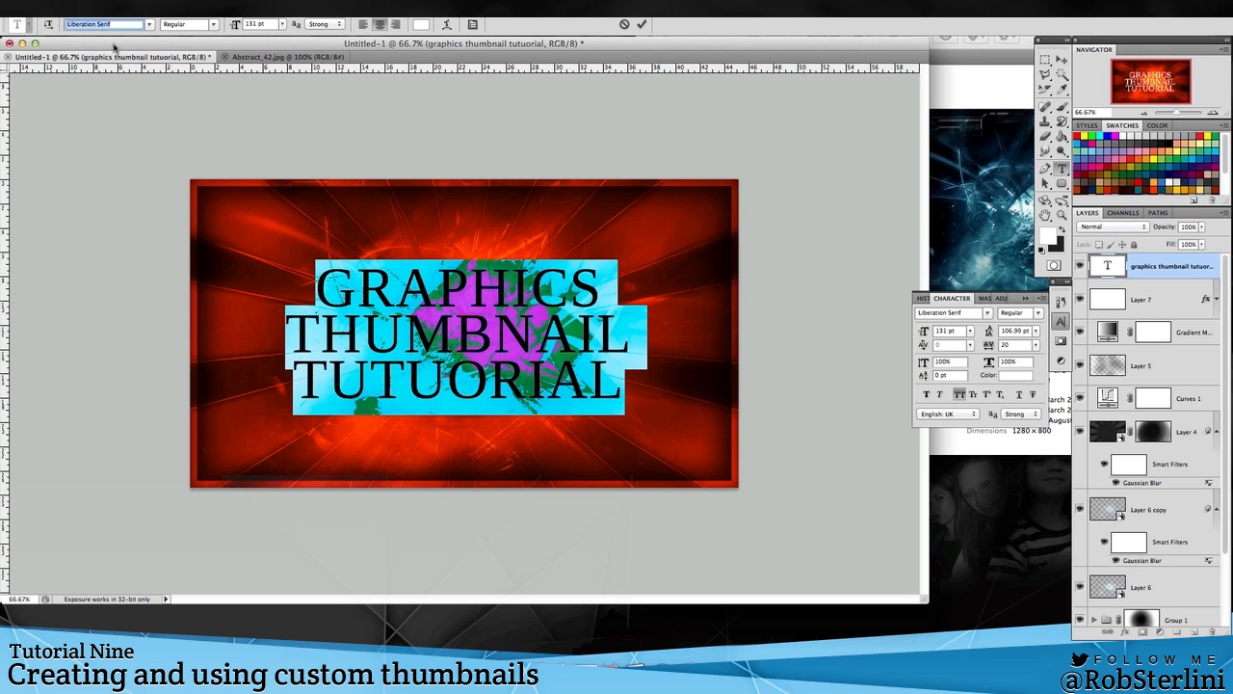
key("Down")
key("Down")
key("Down")
key("Down")
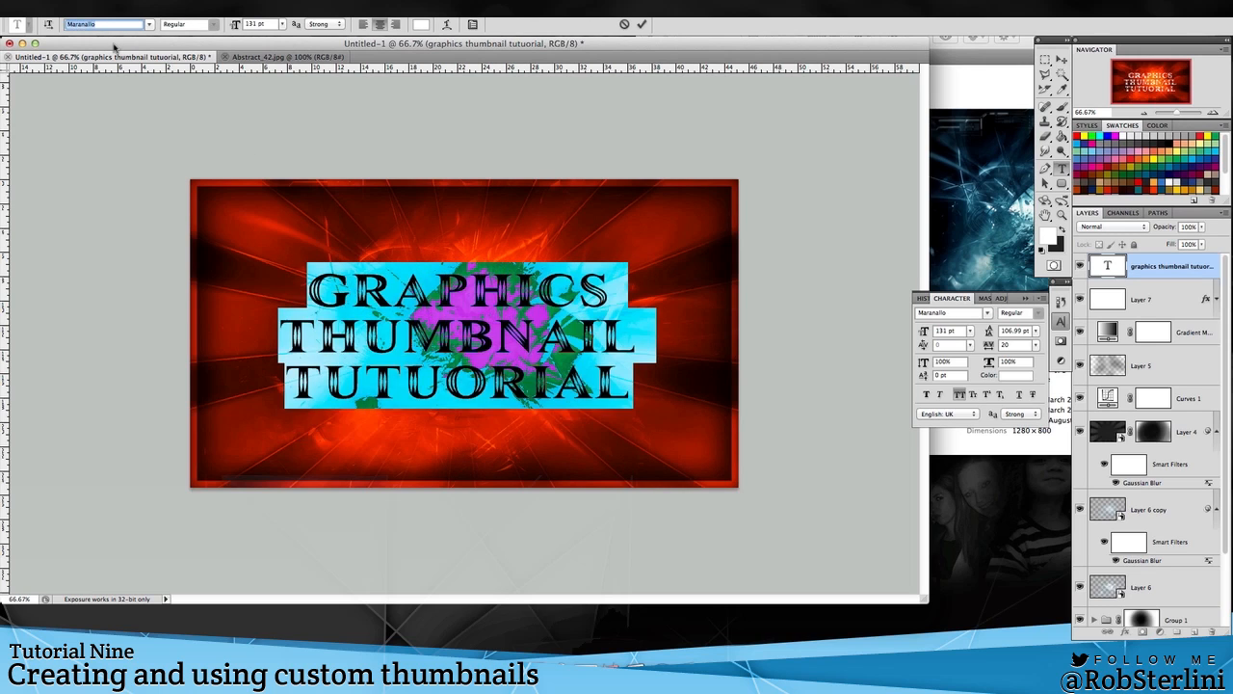
left_click(453, 330)
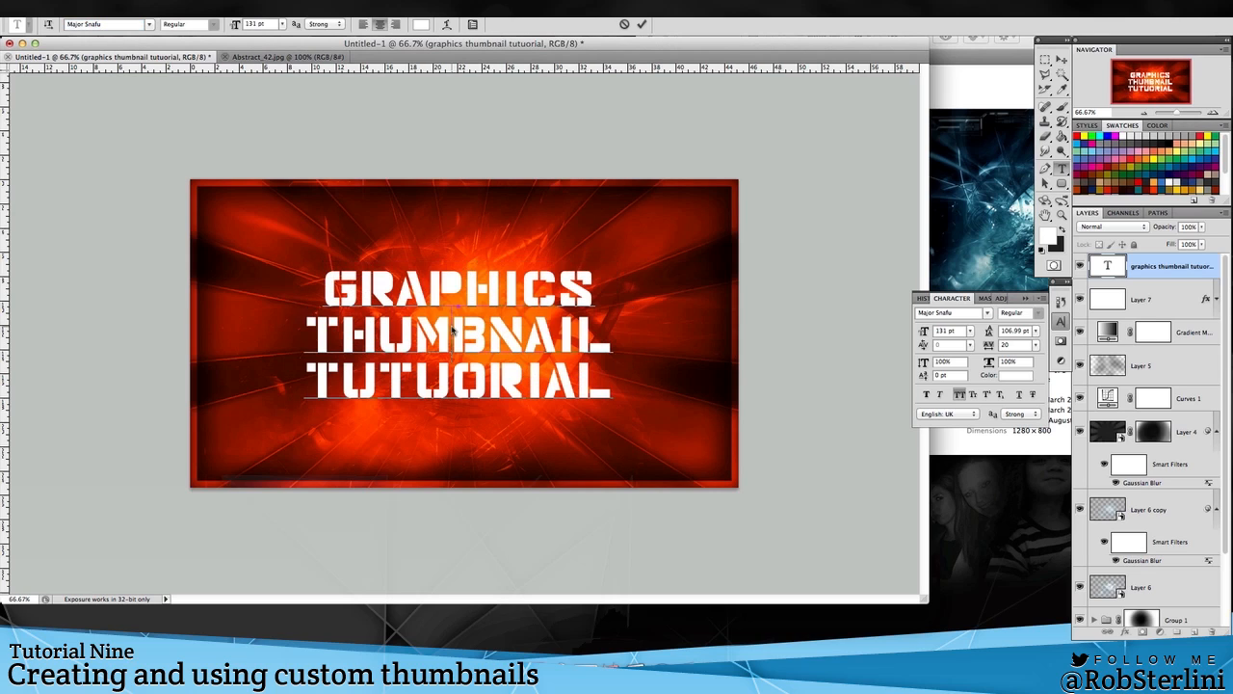
- Change the font of the whole title text to Molot
key("super")
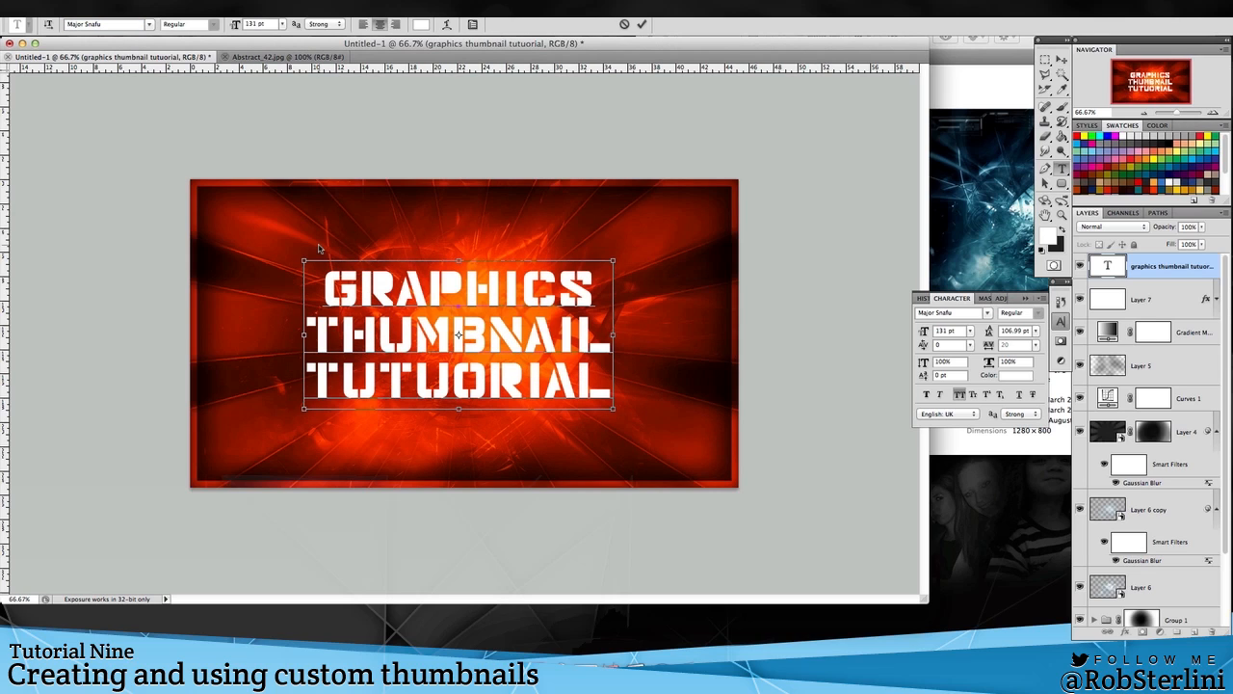
key("super+a")
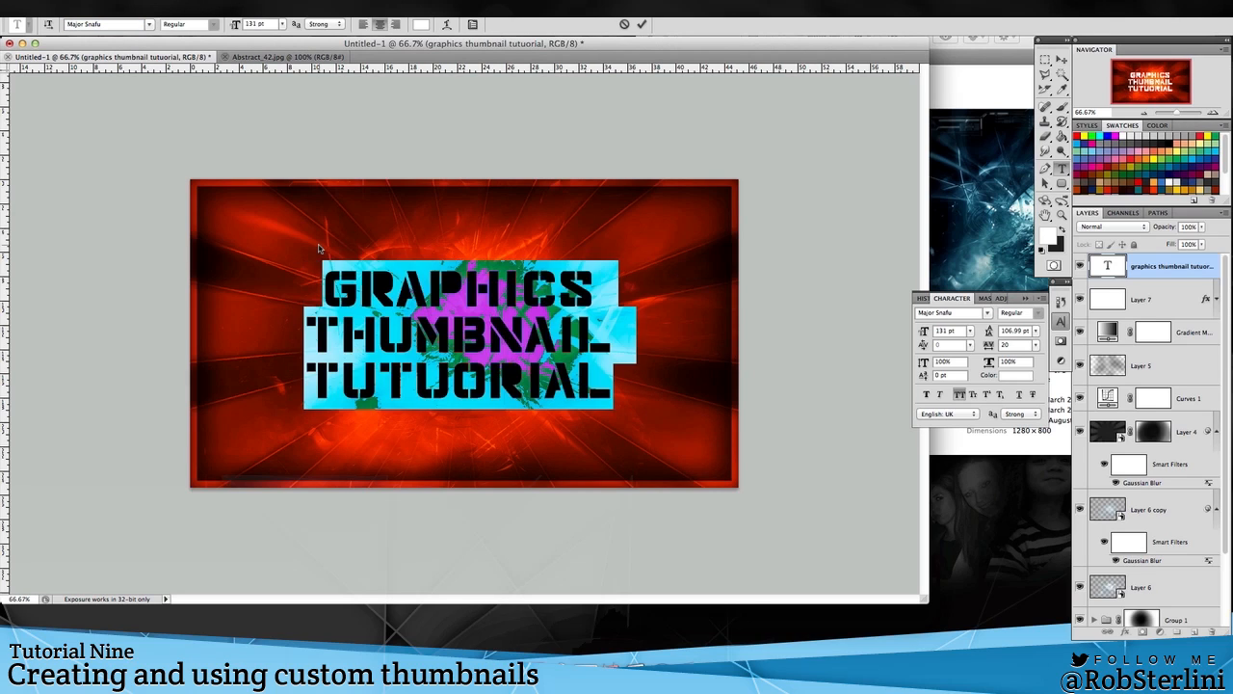
left_click(104, 27)
key("Down")
key("Down")
key("Down")
key("Down")
key("Down")
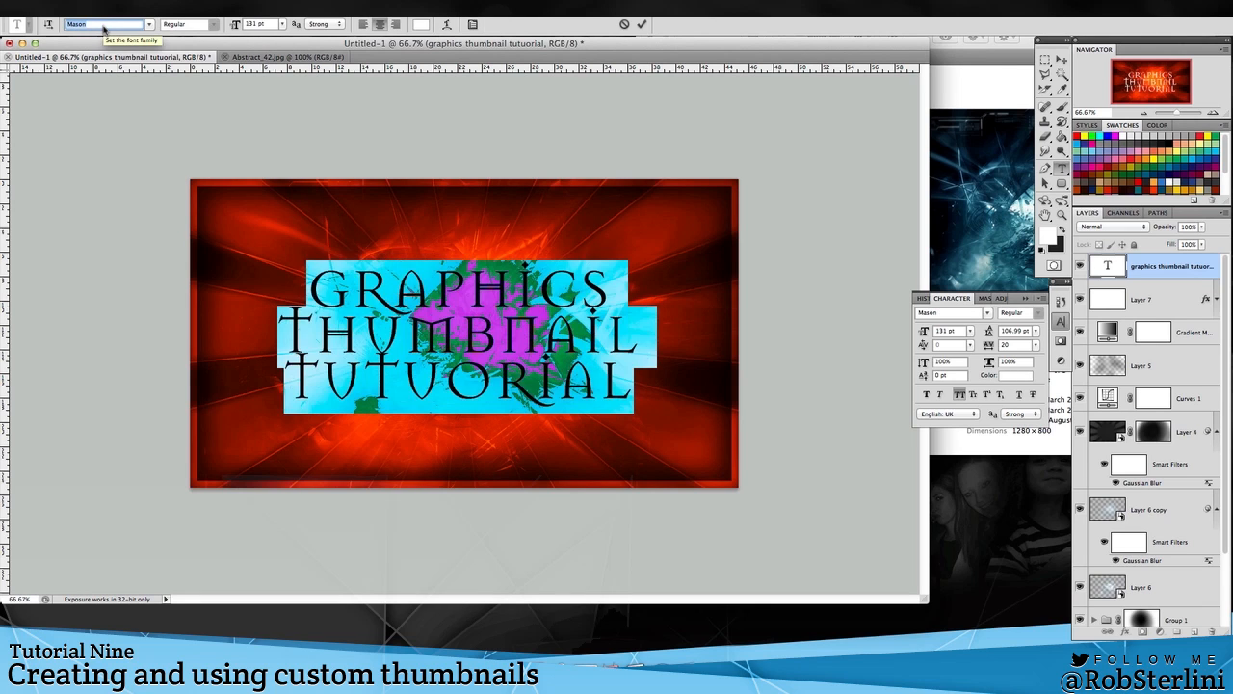
key("Down")
key("Down")
key("Down")
key("Down")
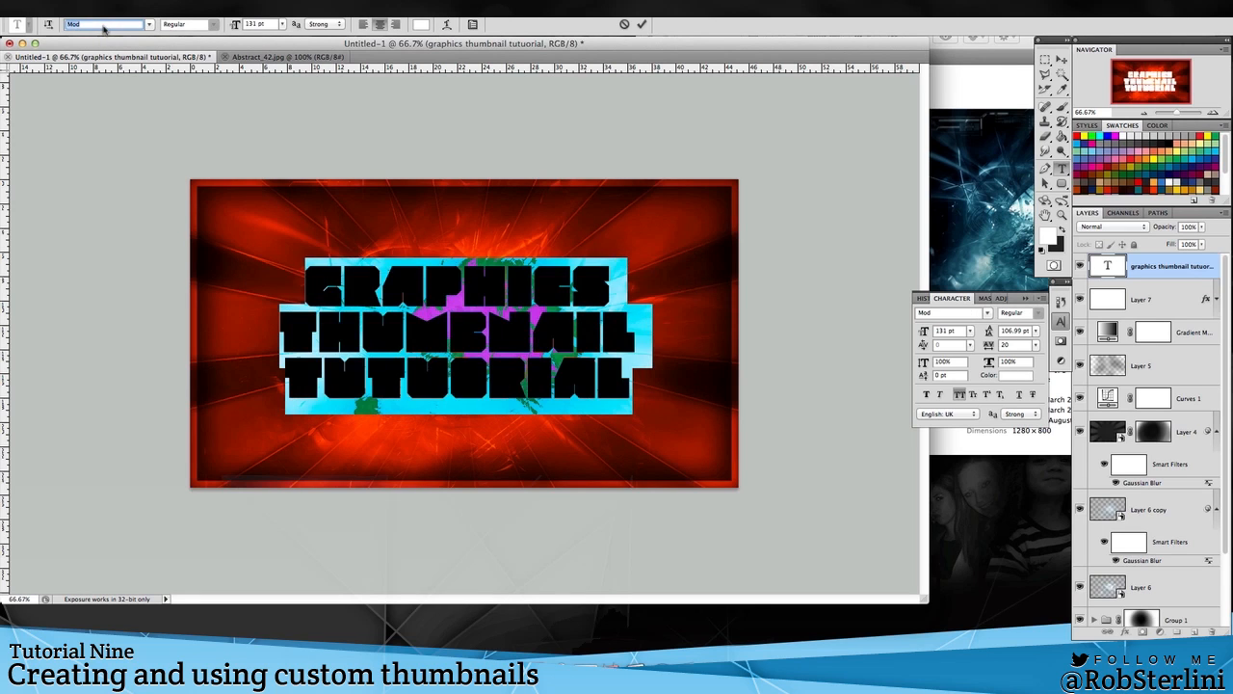
key("Down")
key("Down")
key("Down")
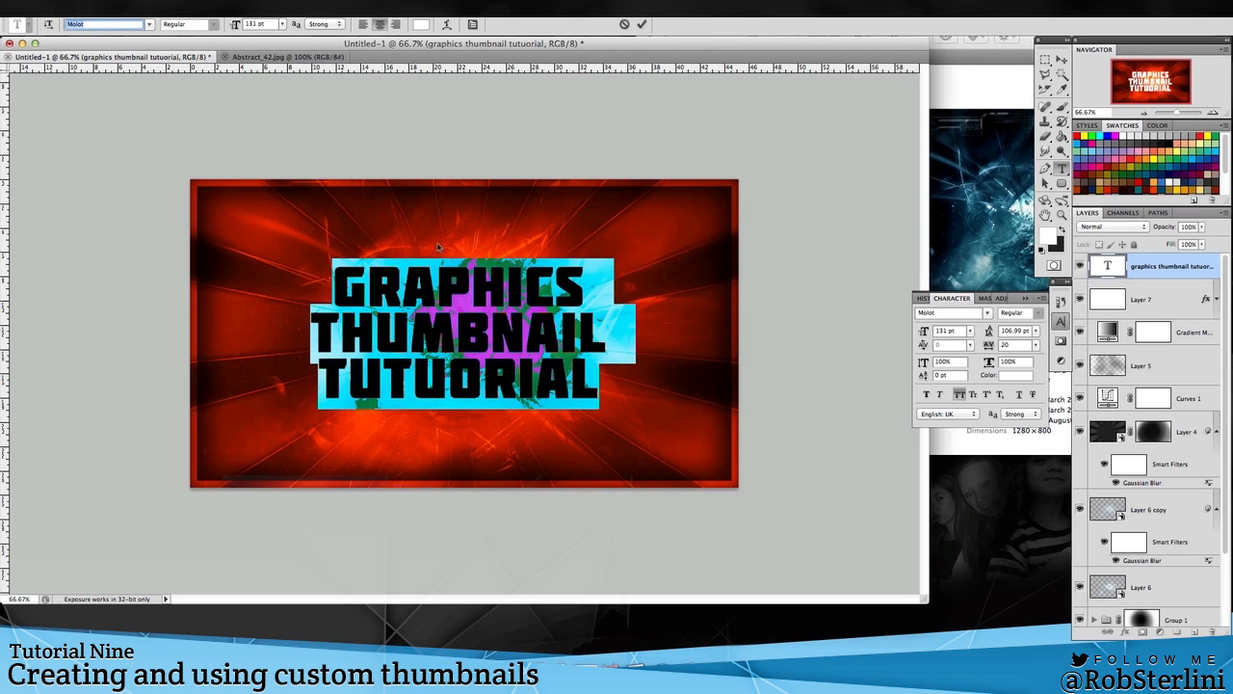
left_click(412, 306)
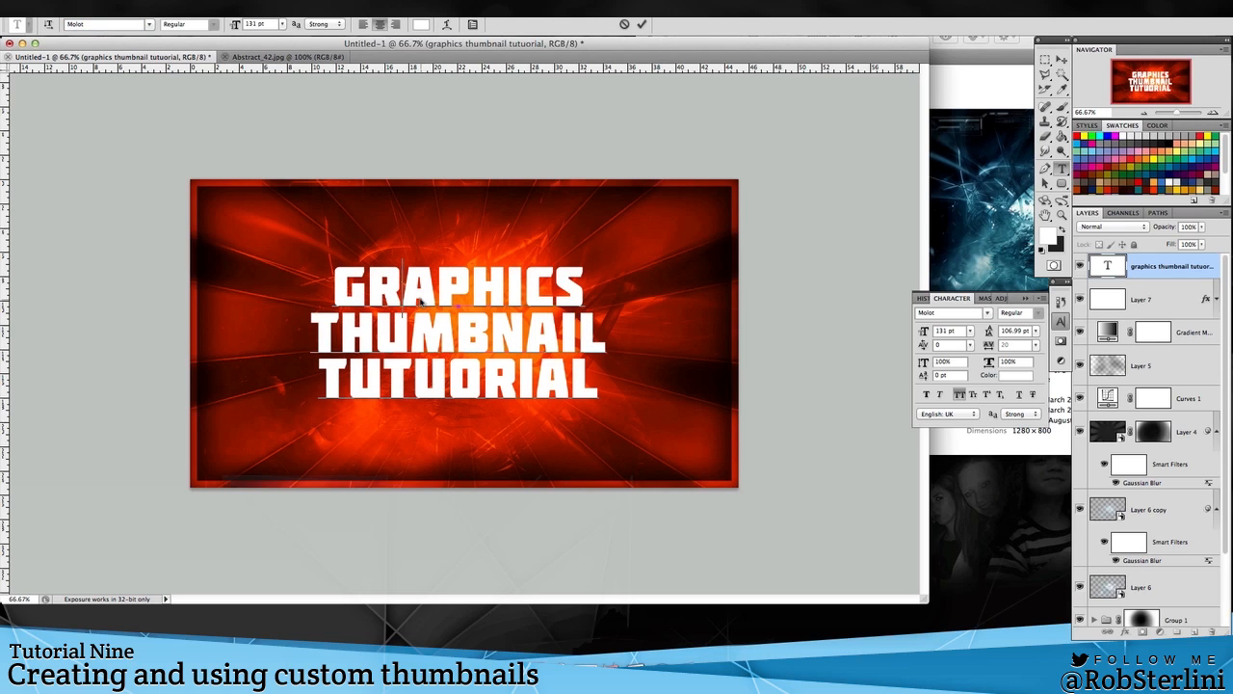
left_click(1060, 59)
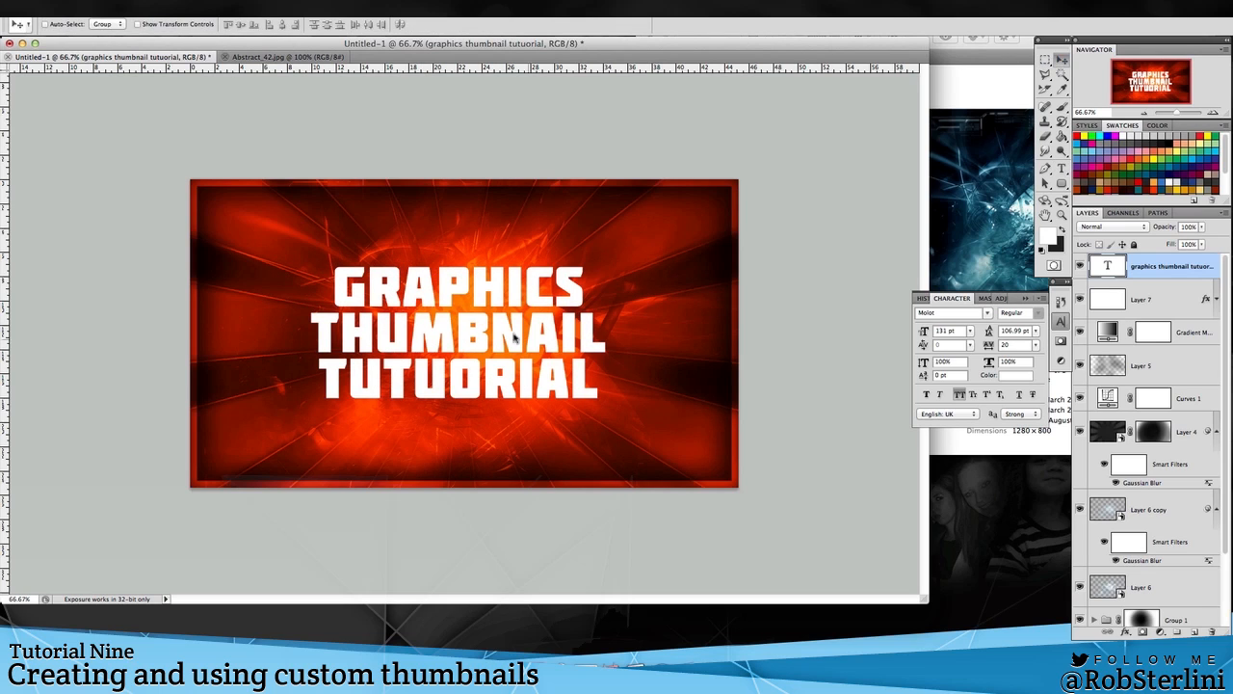
- Try the Pleasantly Plump and Vanilla fonts on the whole title text
key("t")
left_click(545, 339)
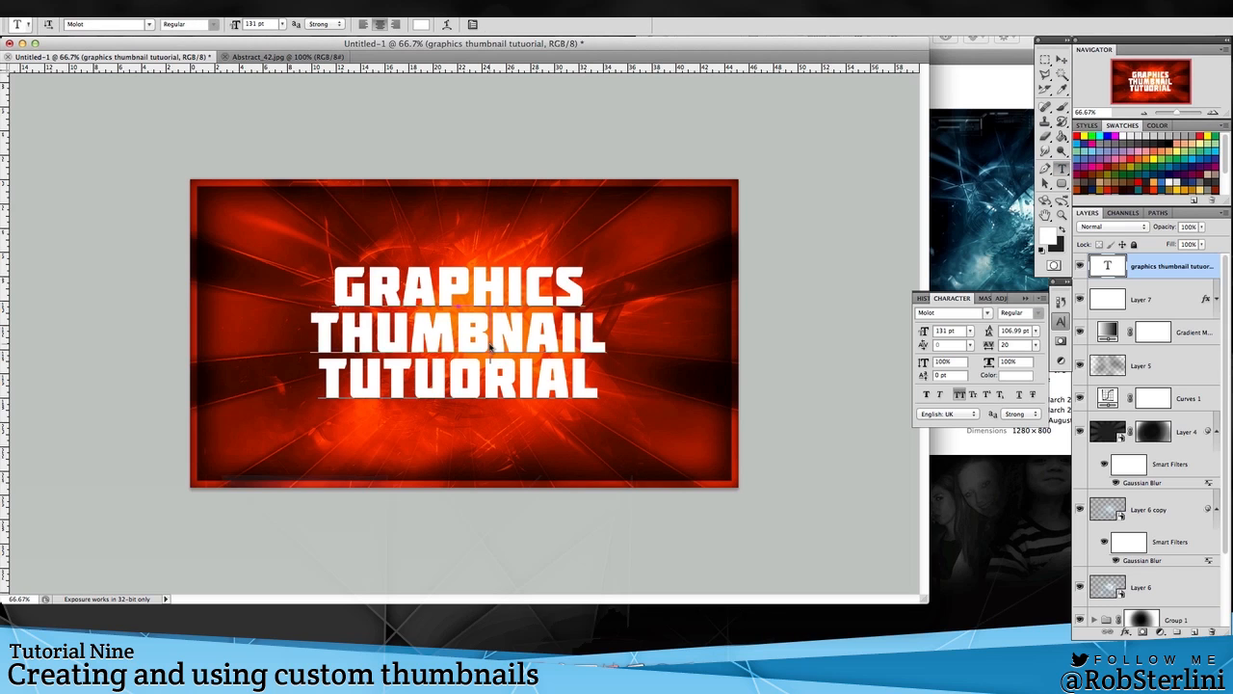
key("super+a")
left_click(147, 25)
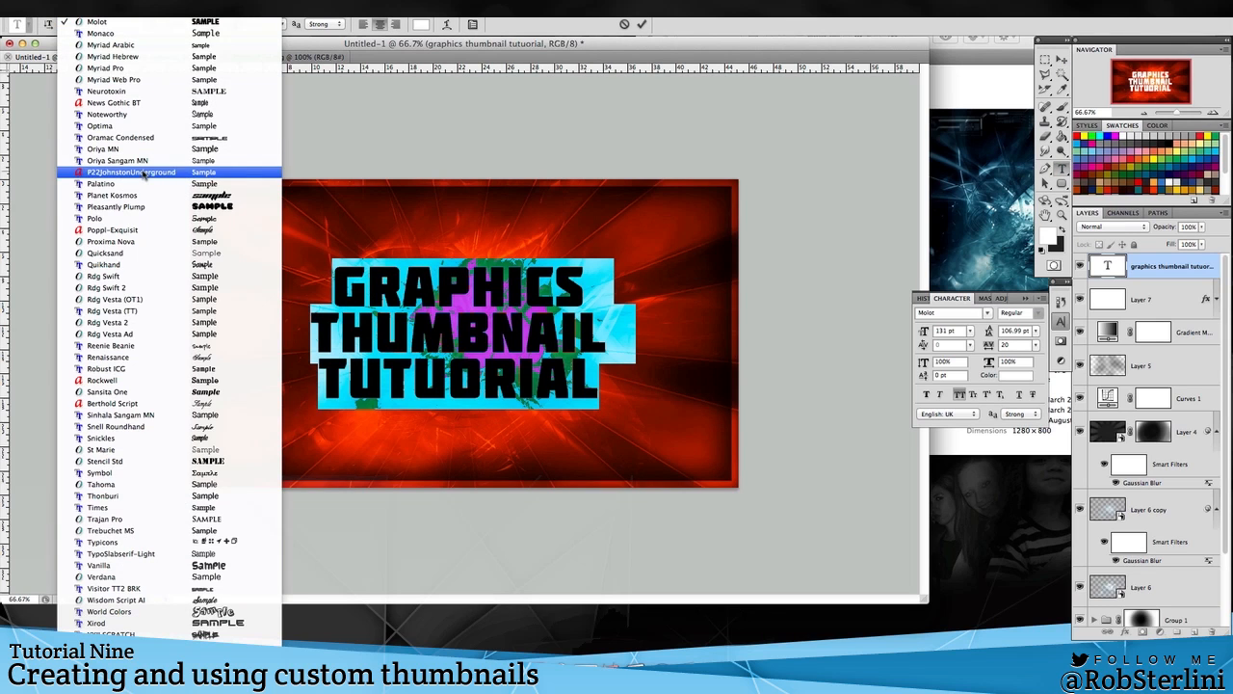
left_click(143, 209)
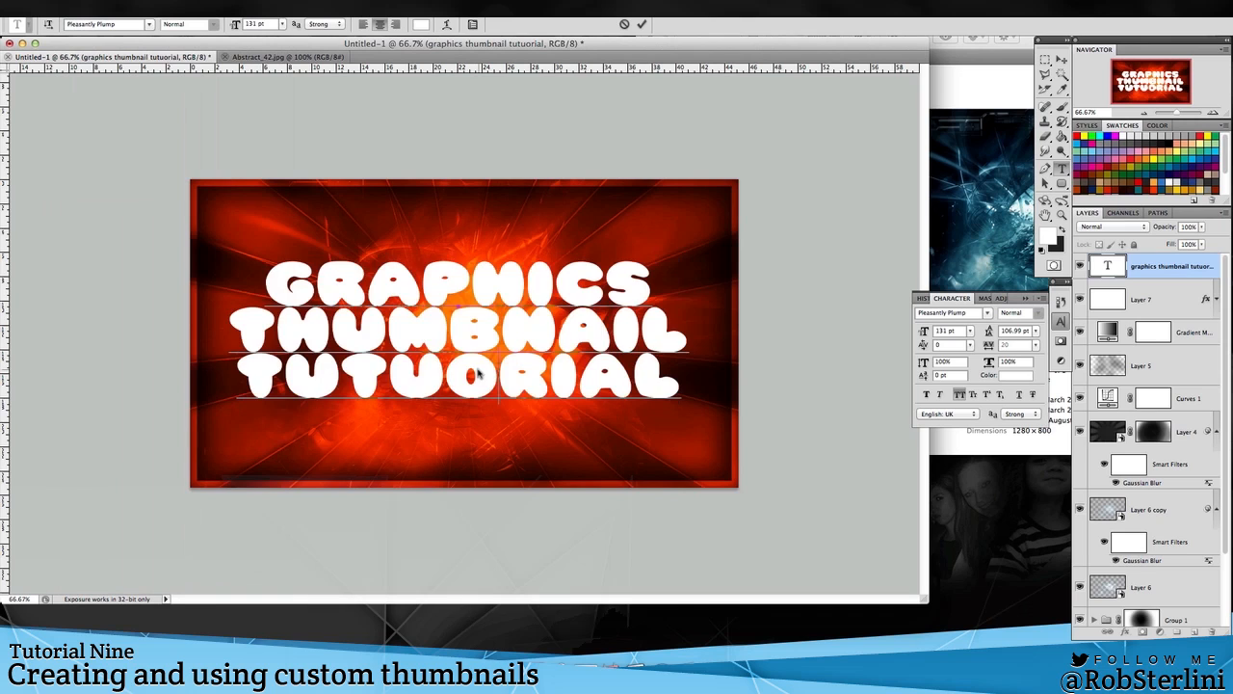
left_click(148, 26)
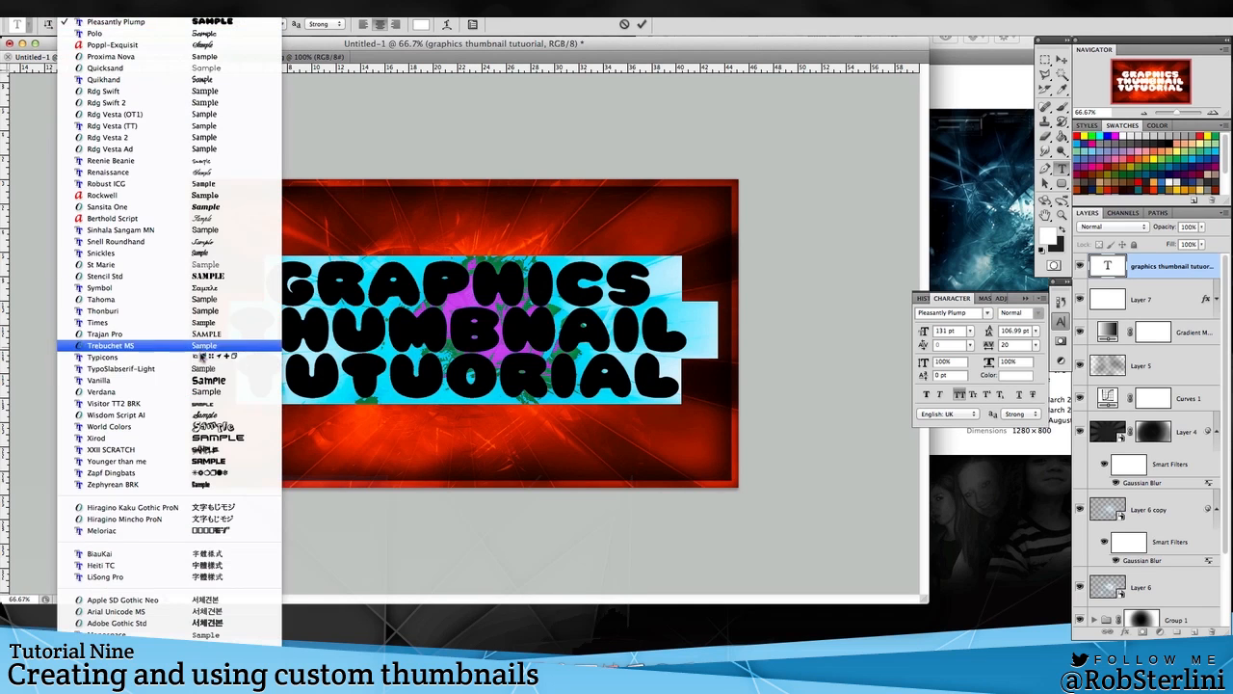
left_click(335, 399)
key("Down")
key("Down")
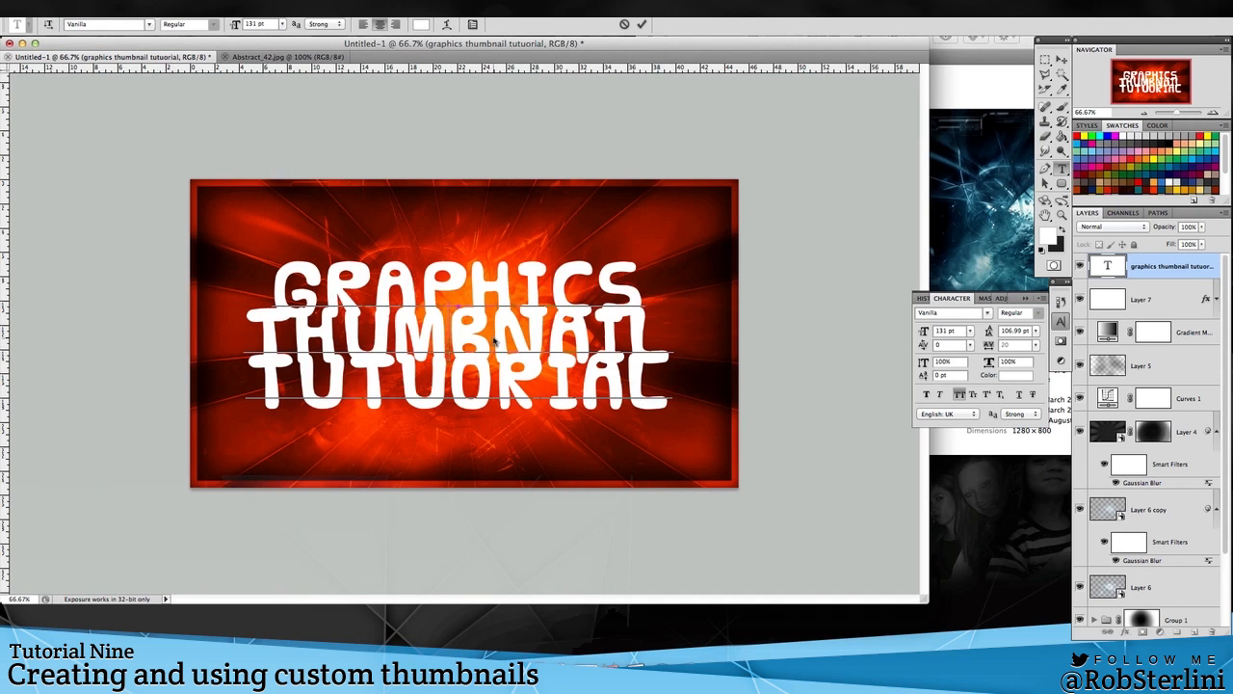
- Change the font of the whole title text to Komika Axis
left_click(150, 24)
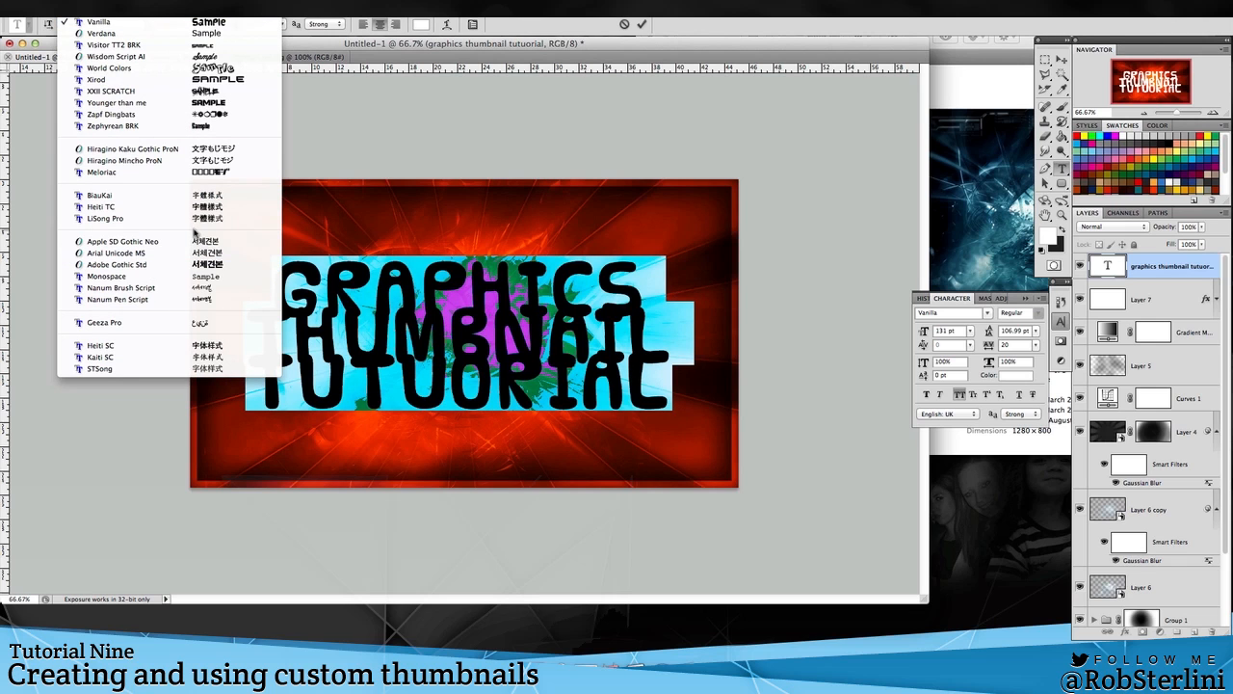
scroll(213, 149, "up", 15)
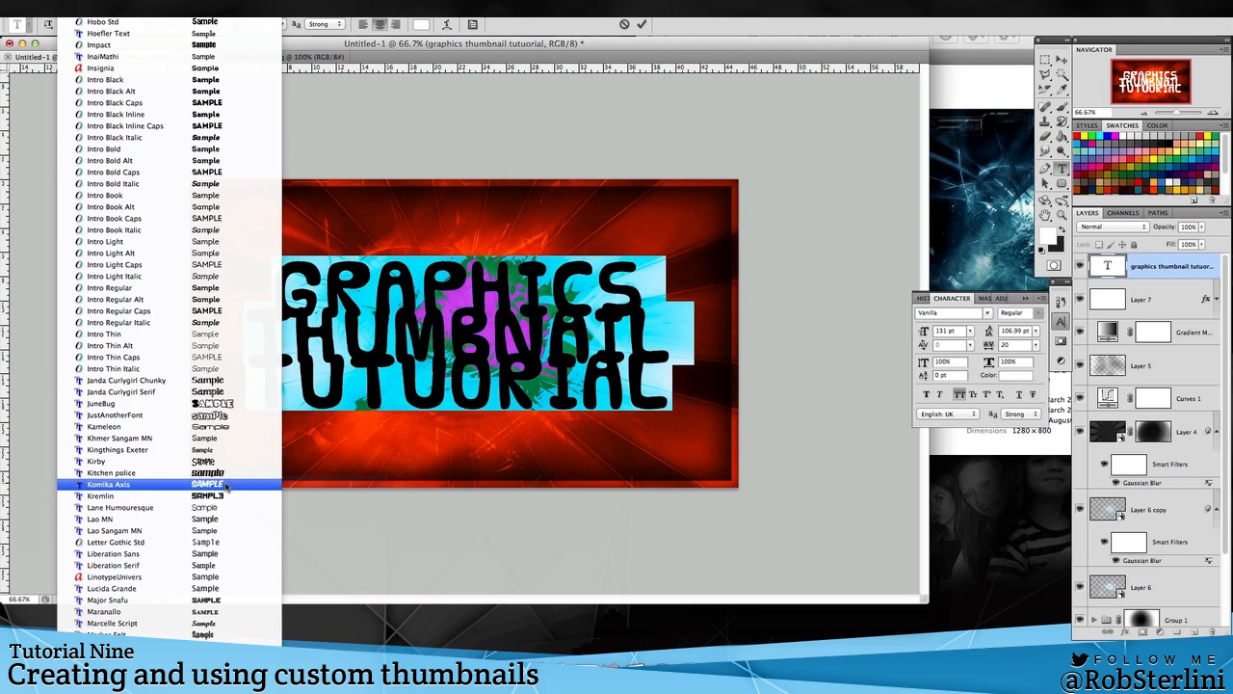
left_click(206, 483)
left_click(395, 337)
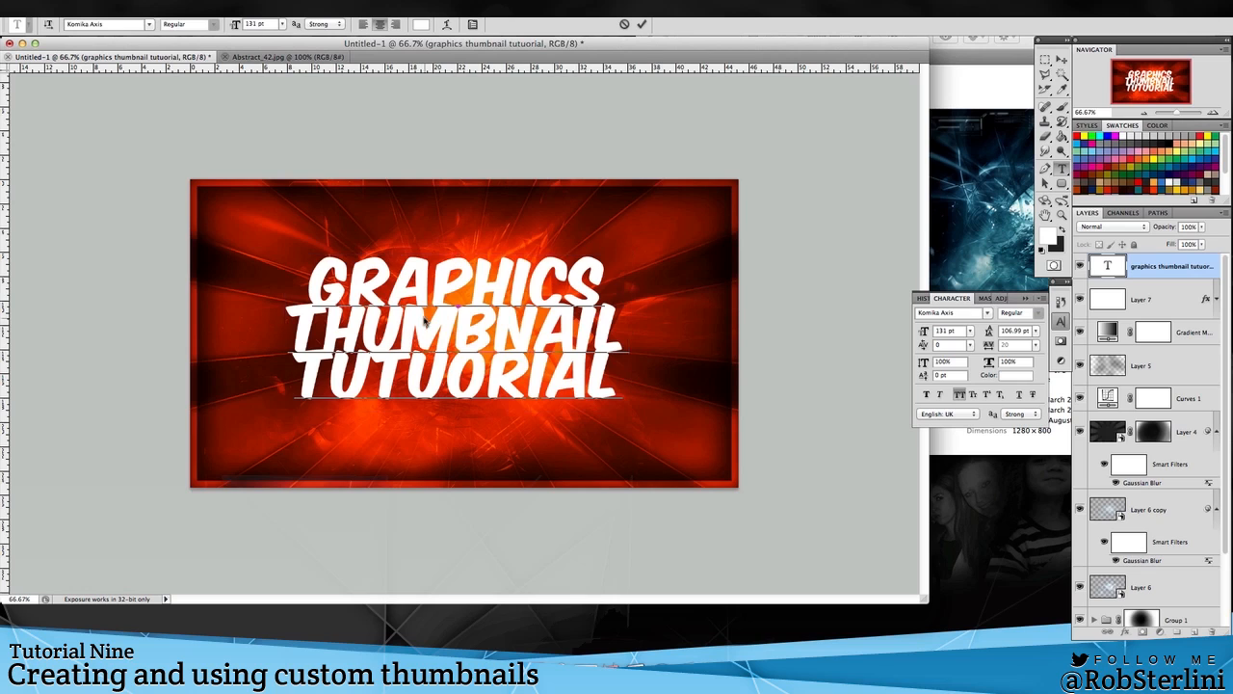
- Set the leading of the whole title text to 126.99 pt and nudge the title slightly to centre it on the canvas
key("super+a")
left_click_drag(989, 334, 1003, 334)
left_click(553, 420)
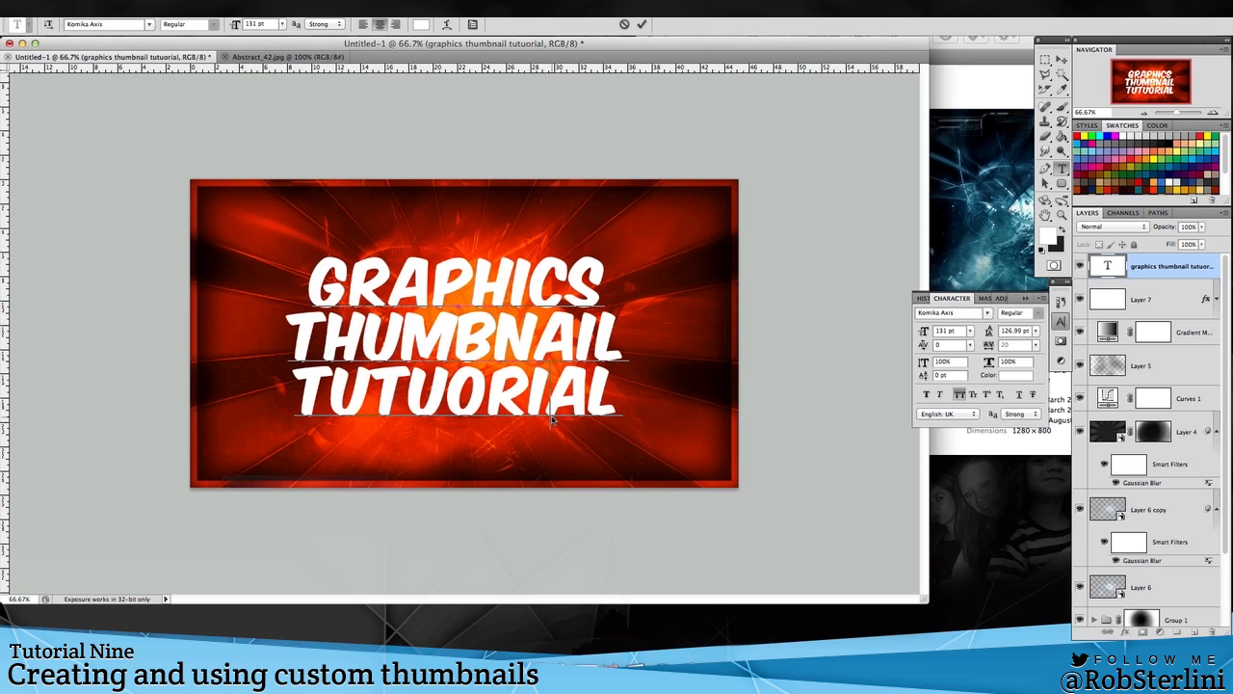
left_click(1060, 60)
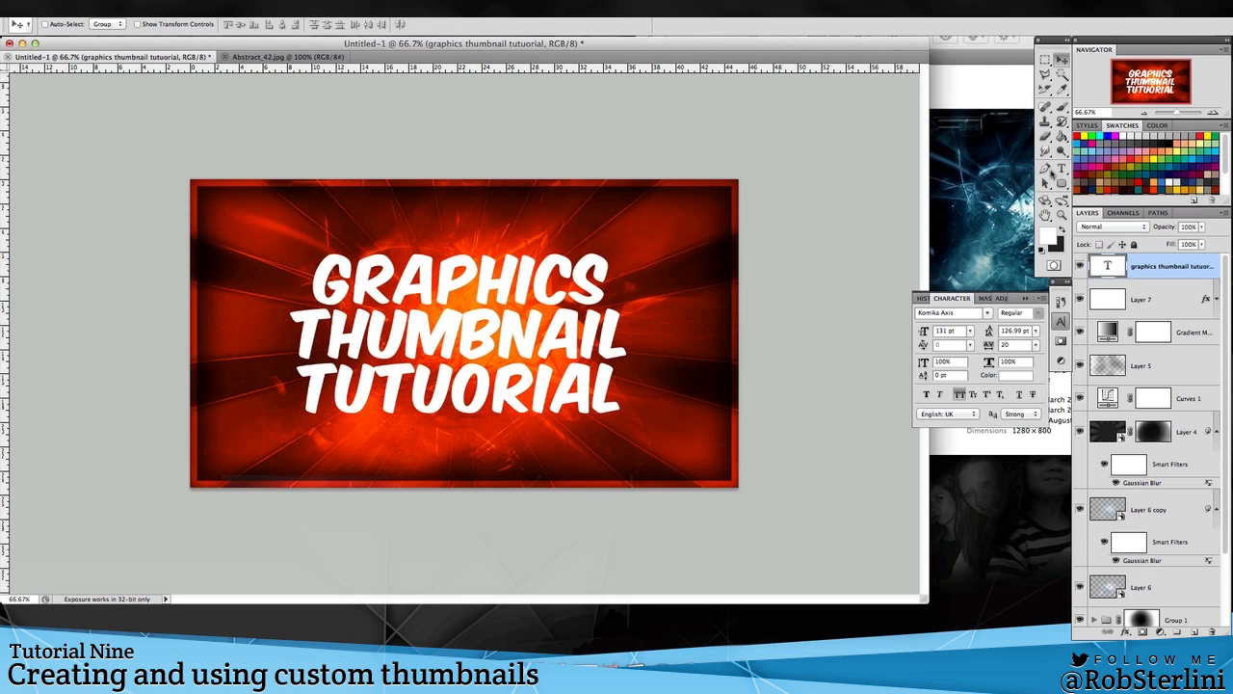
- Try faux bold on the whole title text and switch it off again
left_click(1061, 169)
left_click(445, 345)
key("ctrl+a")
left_click(926, 394)
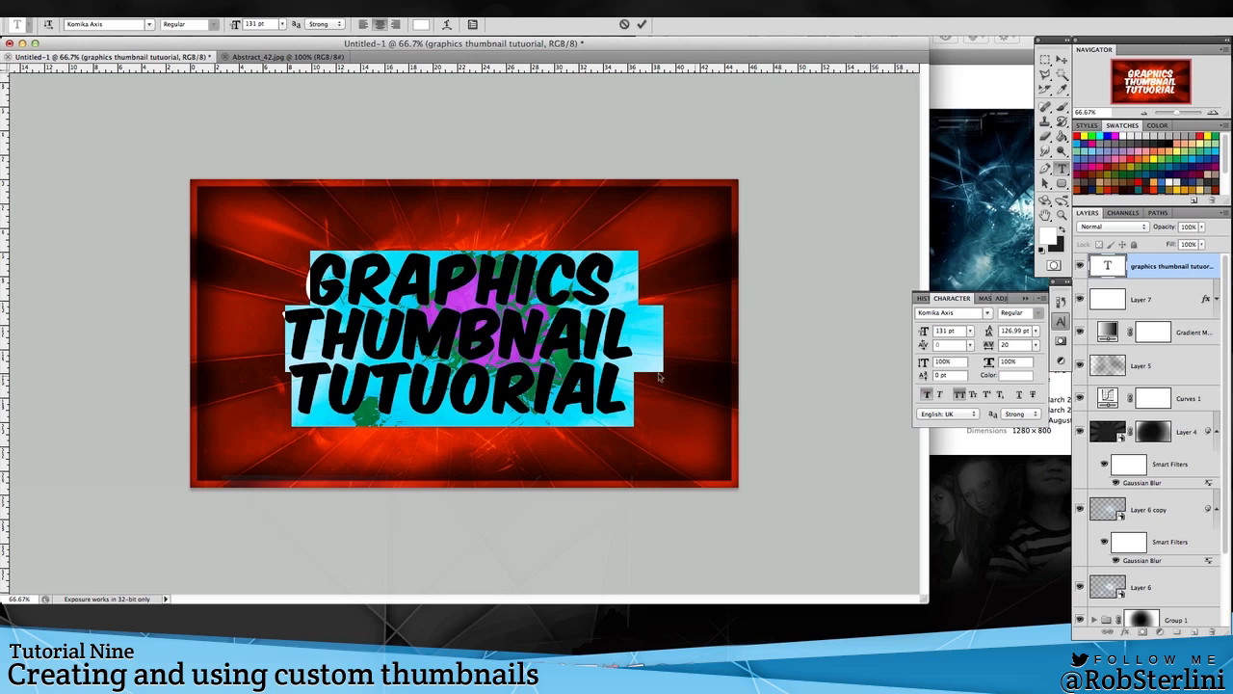
left_click(525, 340)
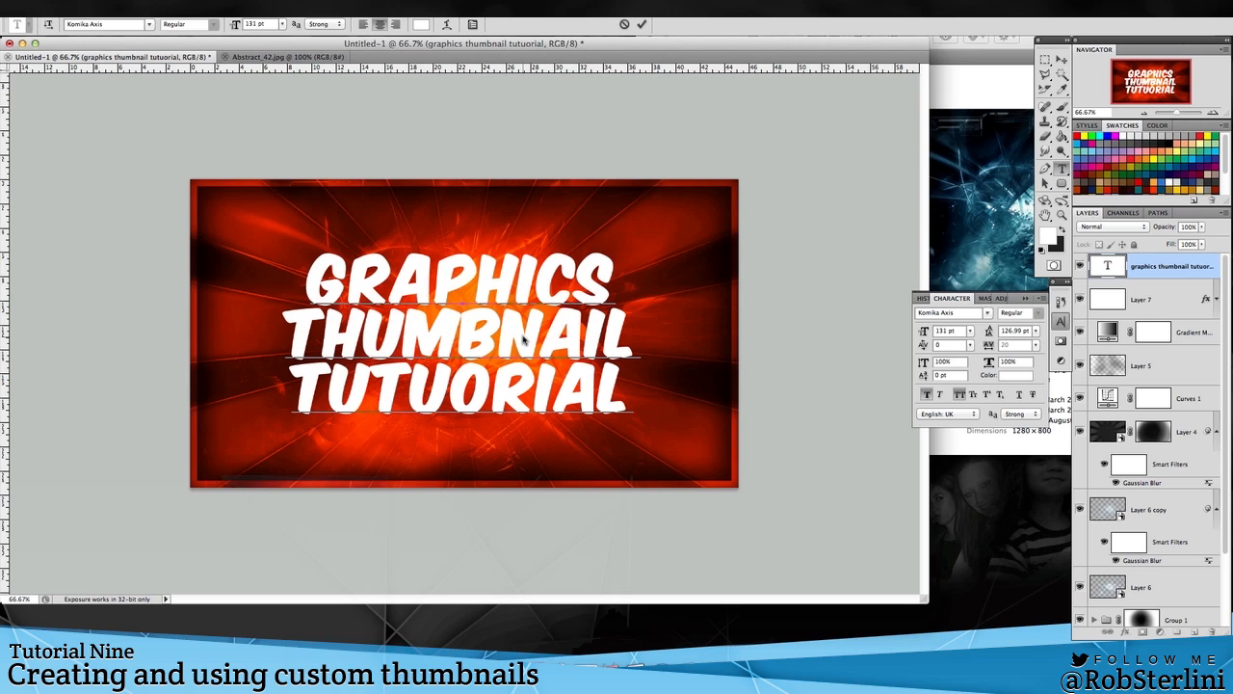
key("ctrl+a")
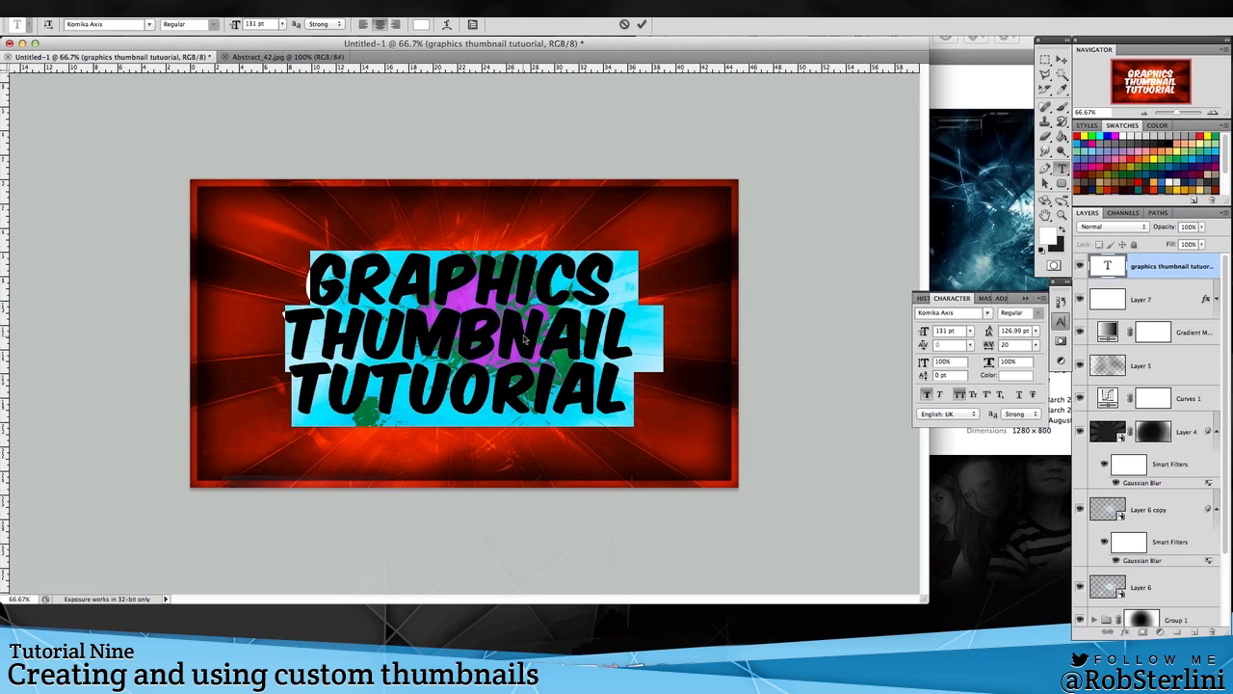
left_click(928, 396)
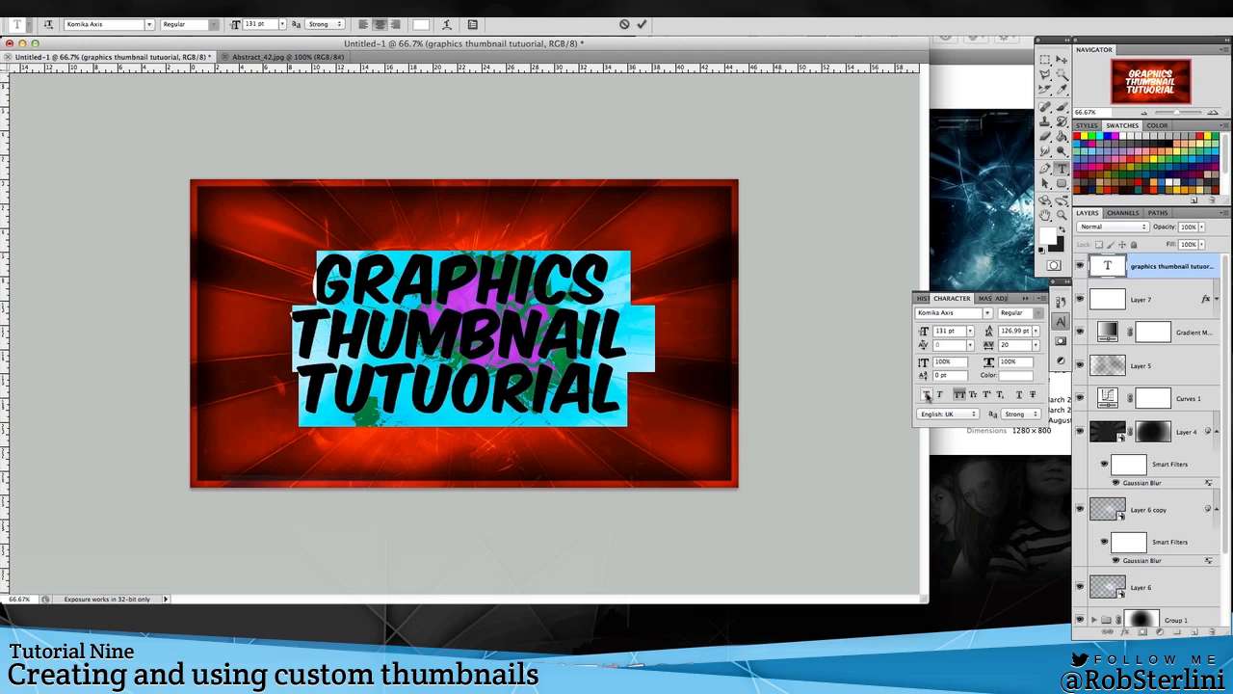
left_click(562, 343)
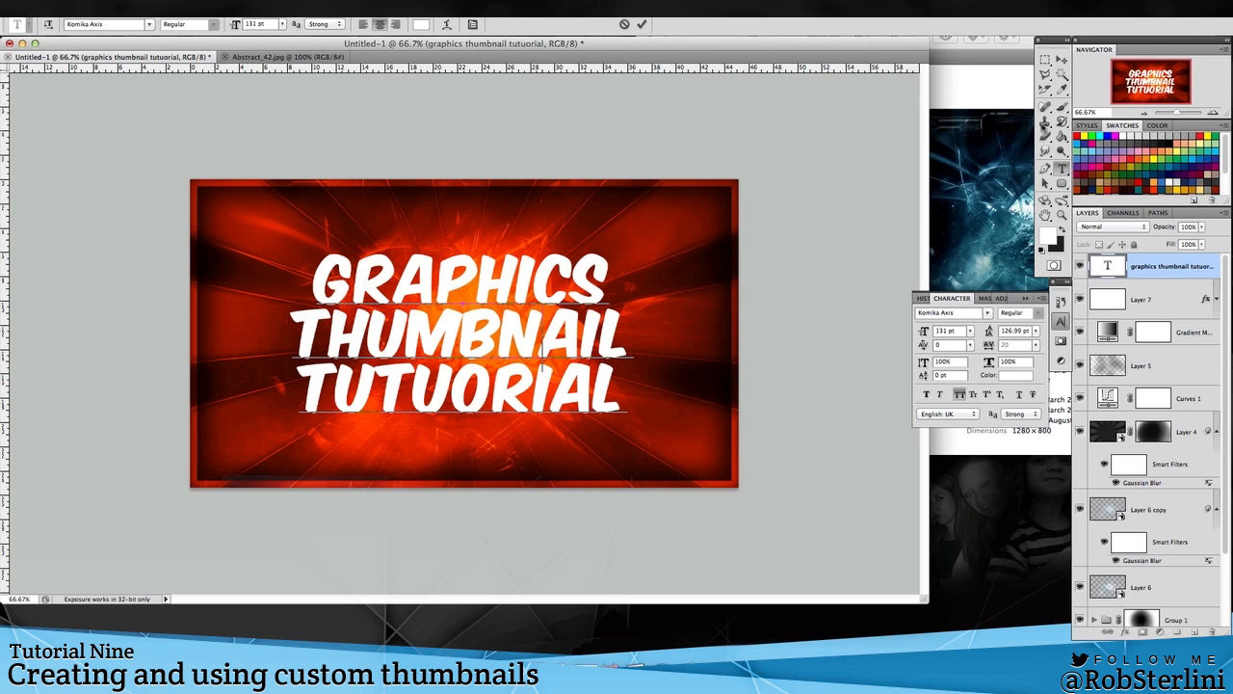
left_click(1045, 58)
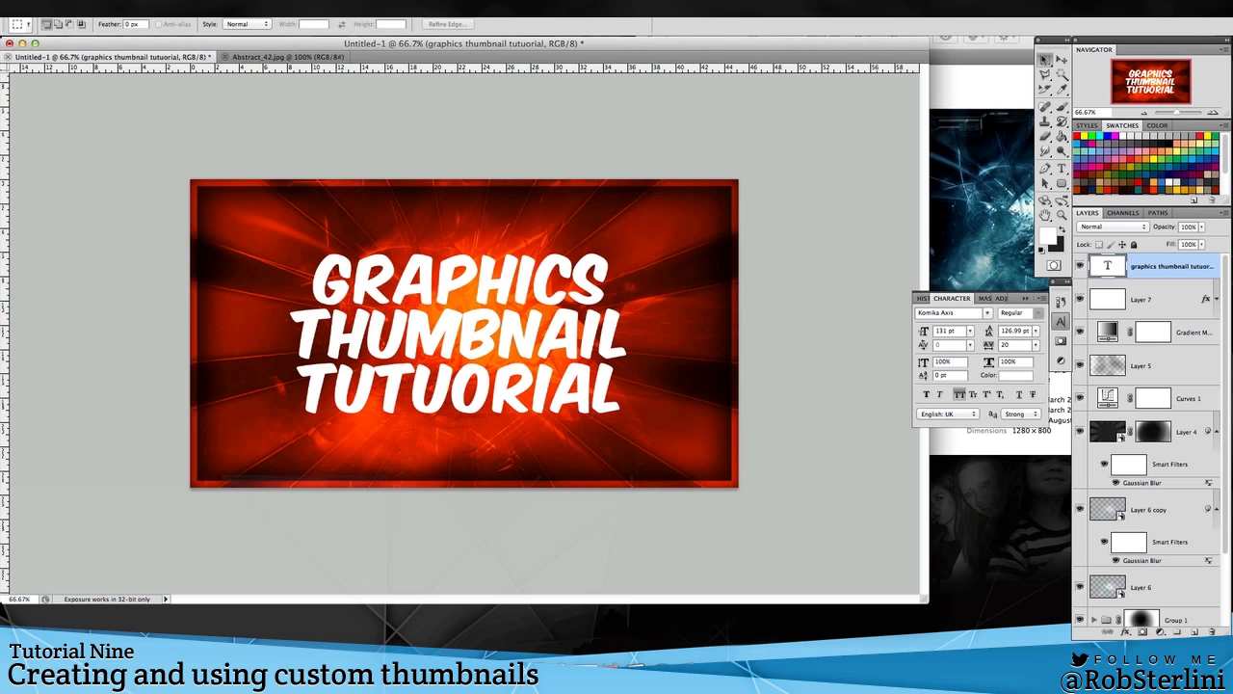
- Add a drop shadow to the title layer with 100% opacity, 0 px distance, 26% spread and 16 px size
double_click(1188, 277)
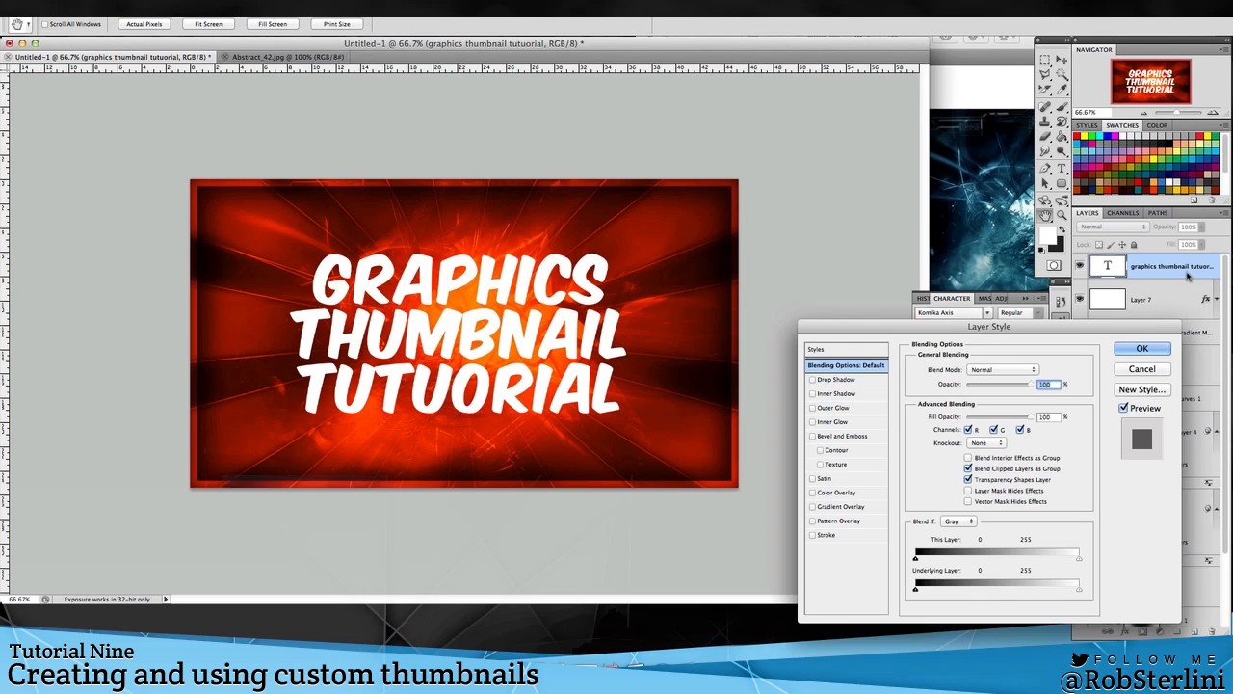
left_click(848, 381)
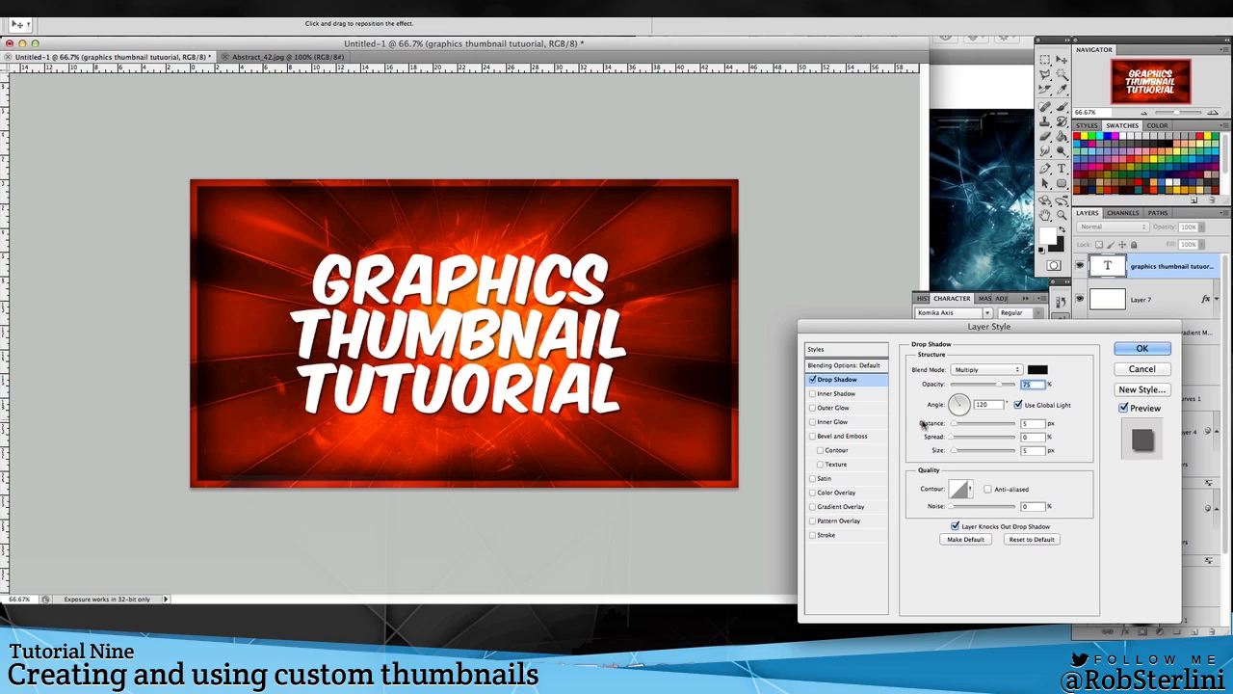
left_click_drag(954, 451, 951, 428)
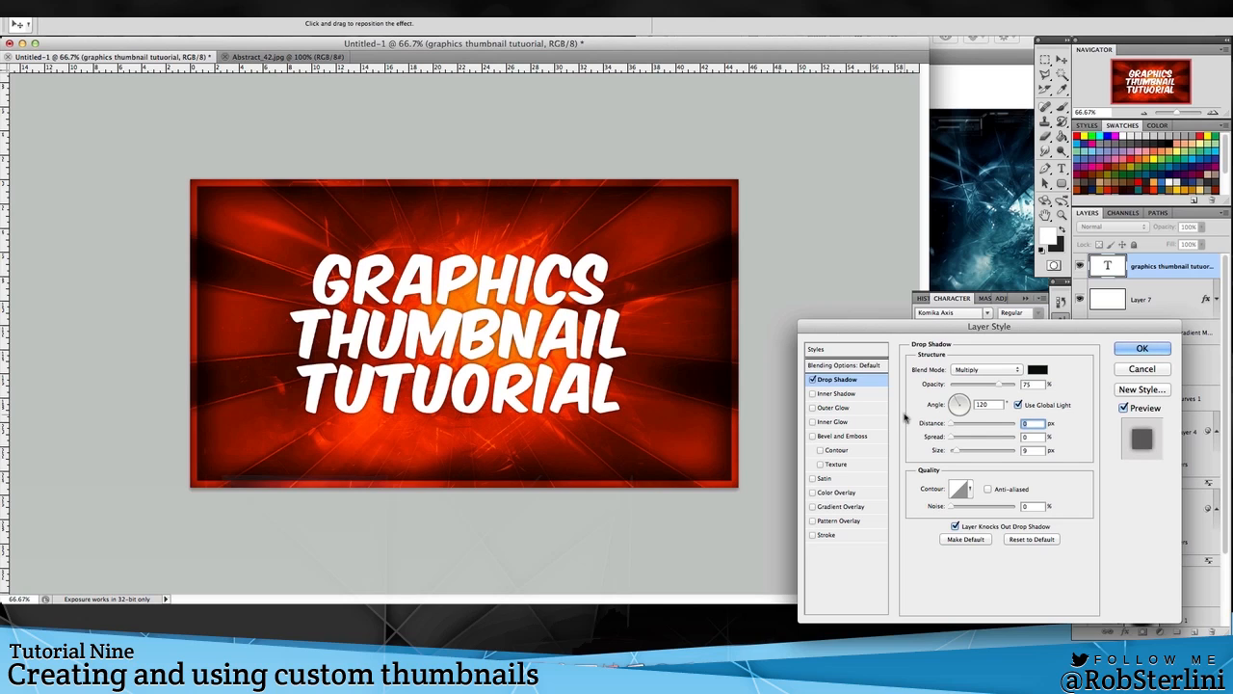
mouse_move(948, 437)
left_mouse_down()
mouse_move(962, 451)
mouse_move(967, 439)
mouse_move(959, 453)
left_mouse_up()
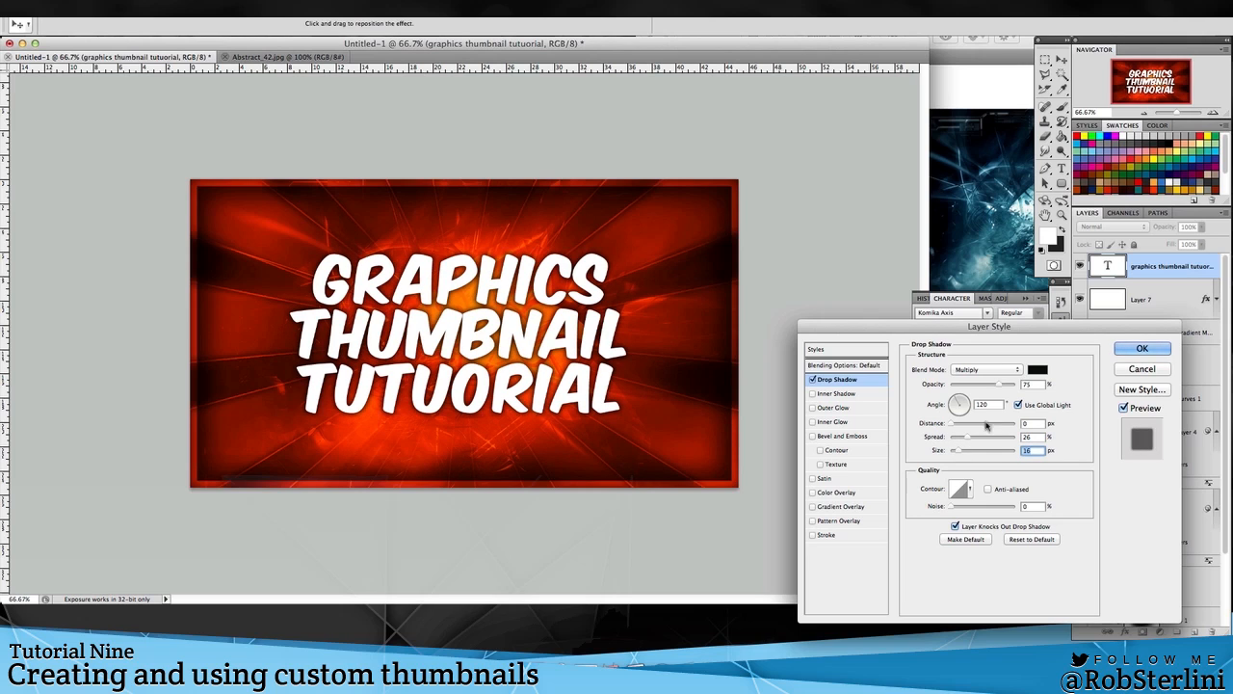
left_click_drag(1015, 386, 1027, 386)
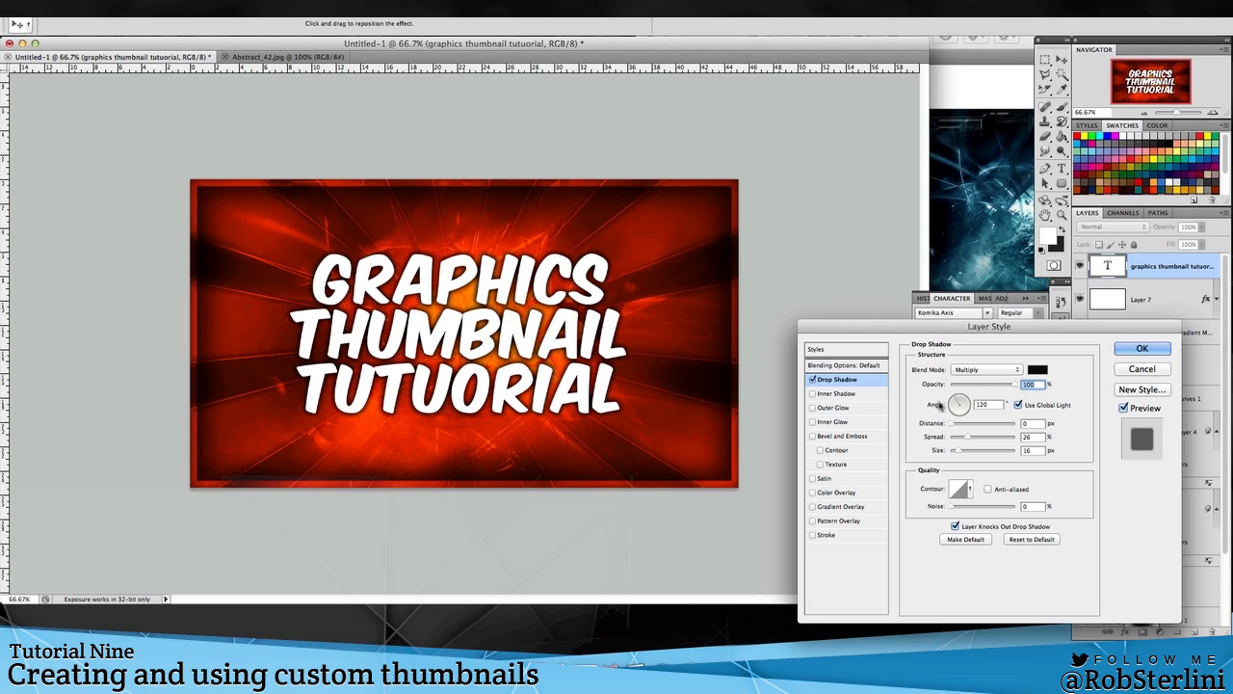
- Add a black outer glow to the title layer with Multiply blending and 4% spread, increase its size and apply the layer style
left_click(848, 407)
left_click(975, 370)
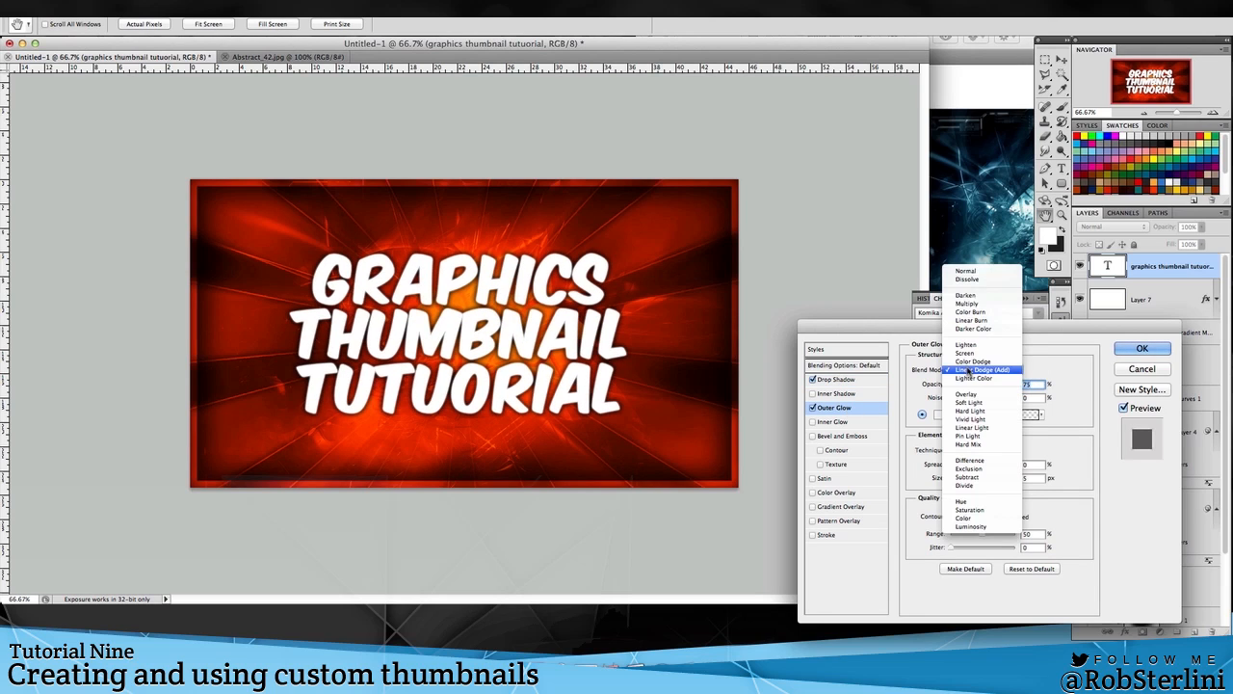
left_click(973, 307)
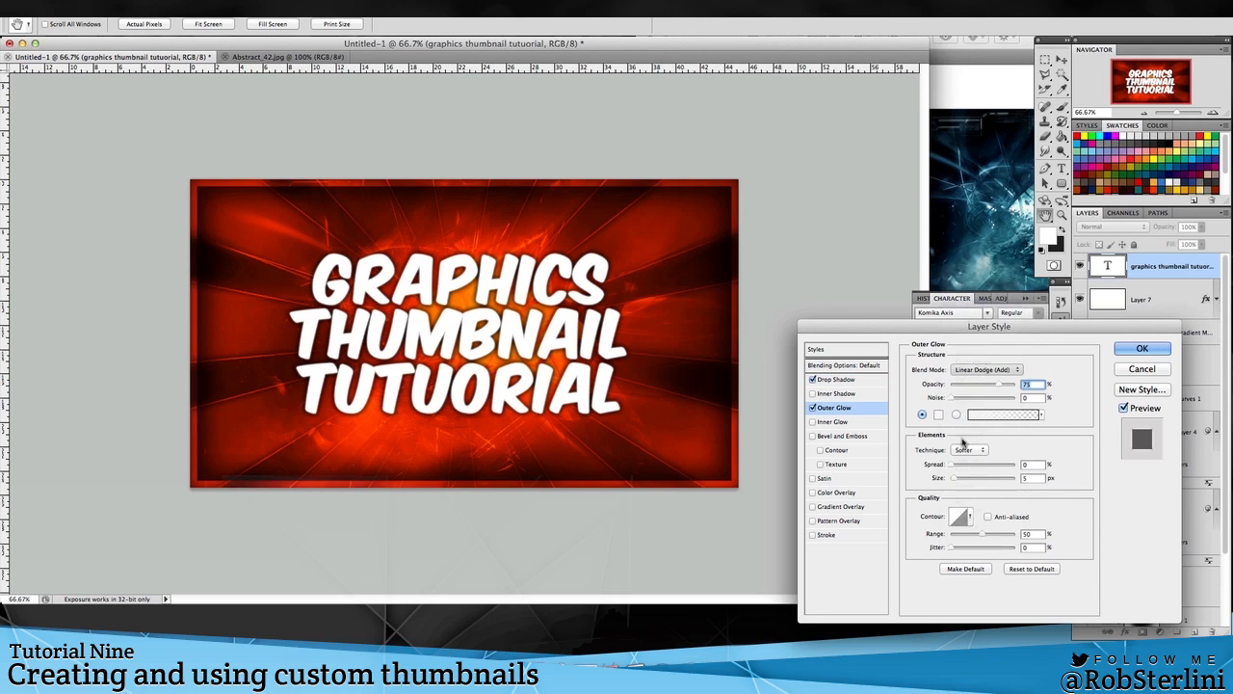
left_click(941, 416)
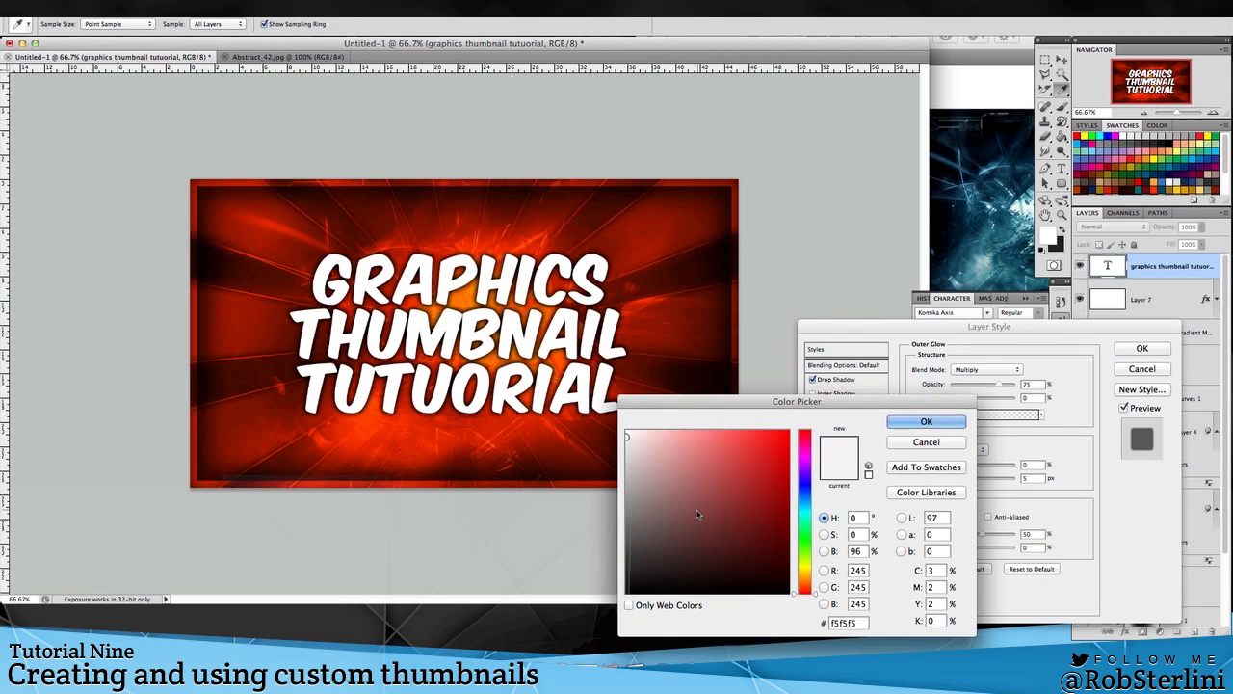
left_click_drag(700, 516, 884, 630)
key("Return")
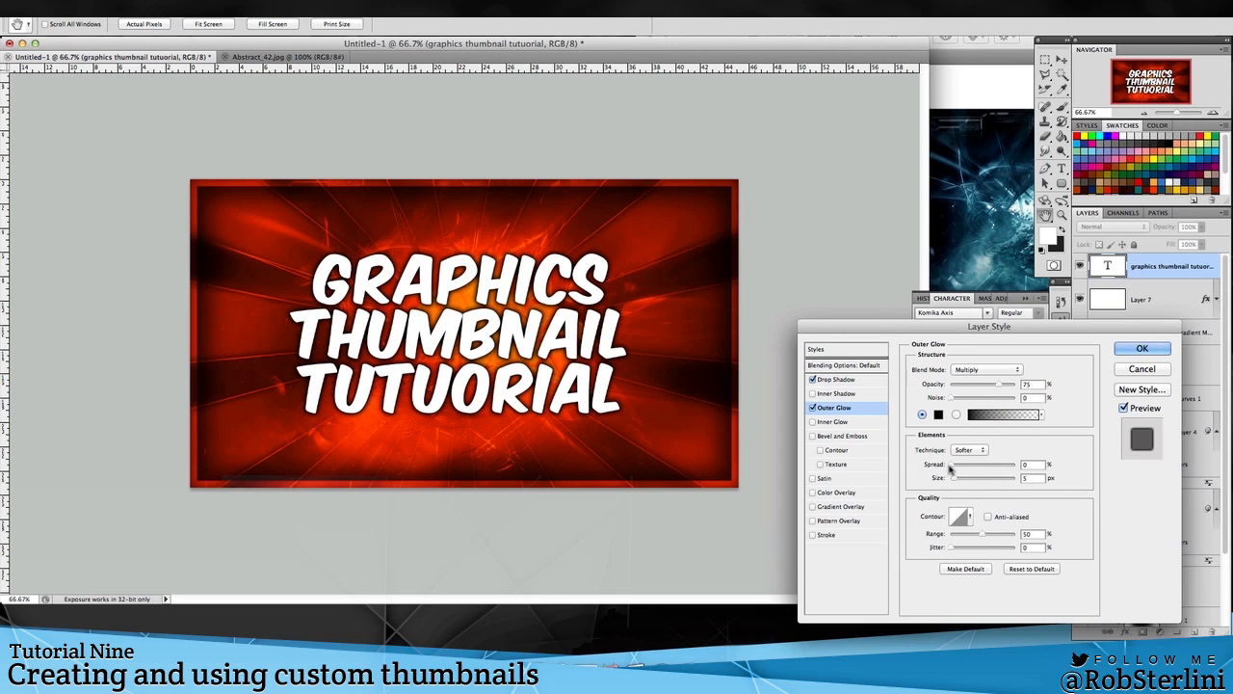
left_click_drag(950, 466, 962, 478)
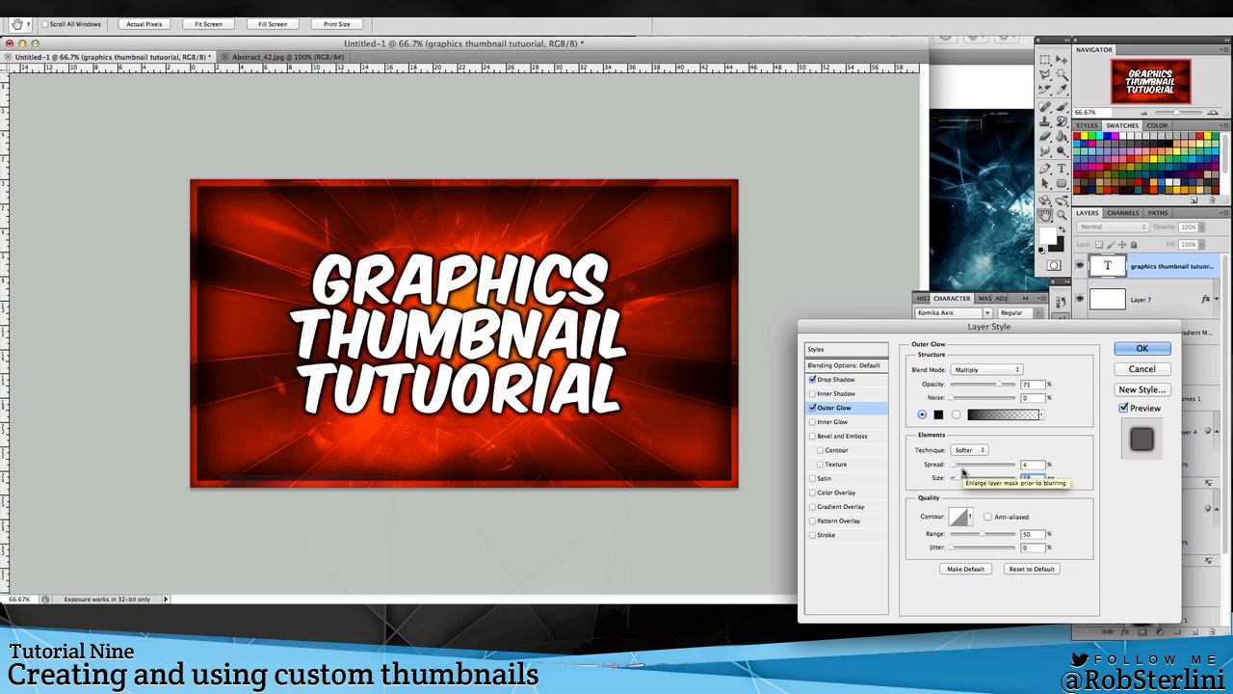
key("Return")
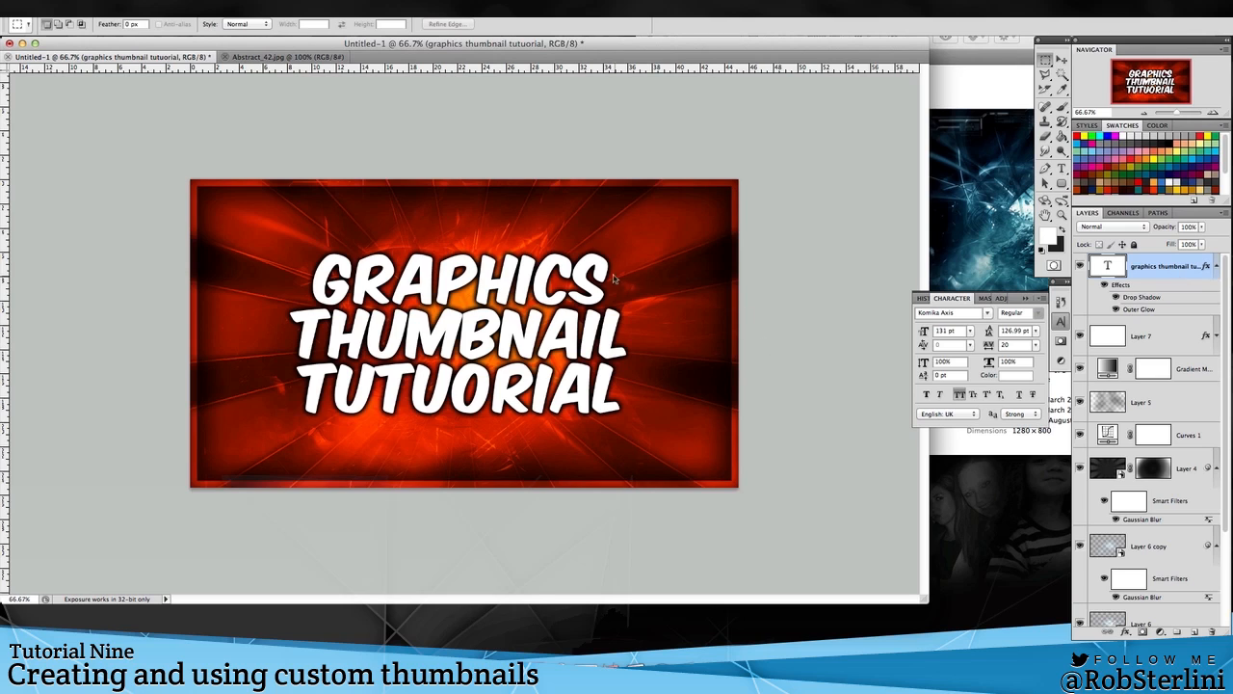
- Add a gradient overlay at 41% opacity and a Normal-mode inner glow with 15% choke and 21 px size to the title layer
double_click(1170, 268)
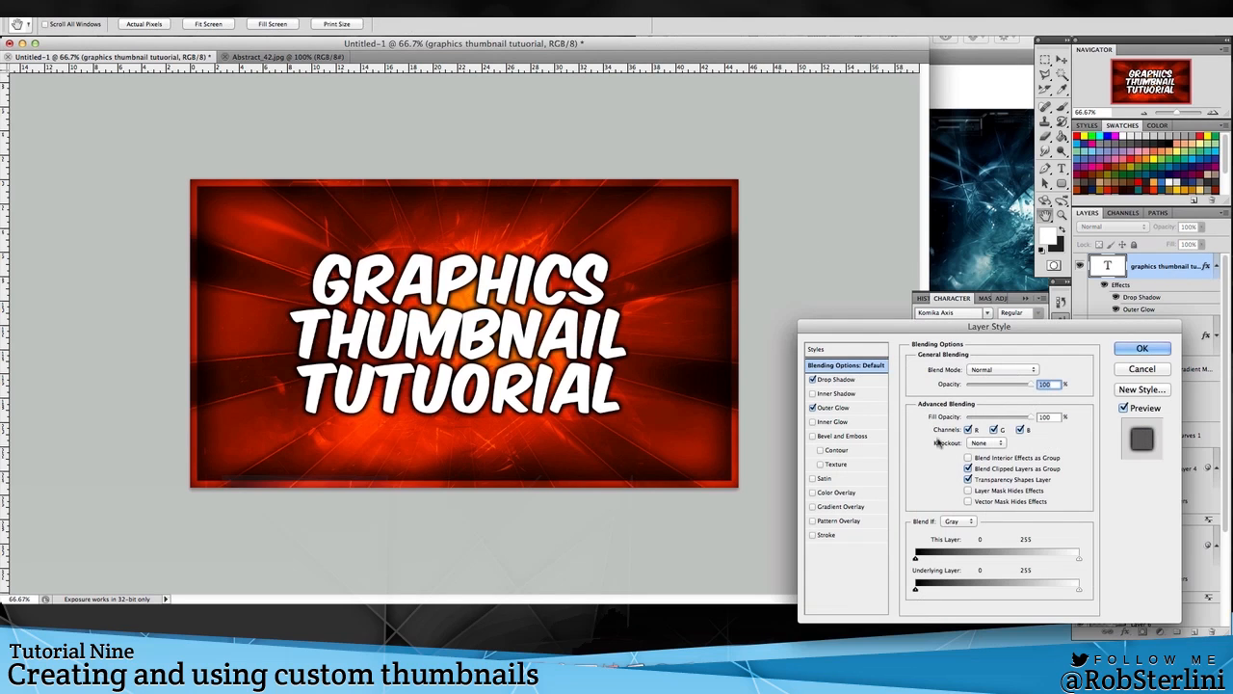
mouse_move(972, 385)
left_mouse_down()
mouse_move(954, 384)
mouse_move(971, 385)
left_mouse_up()
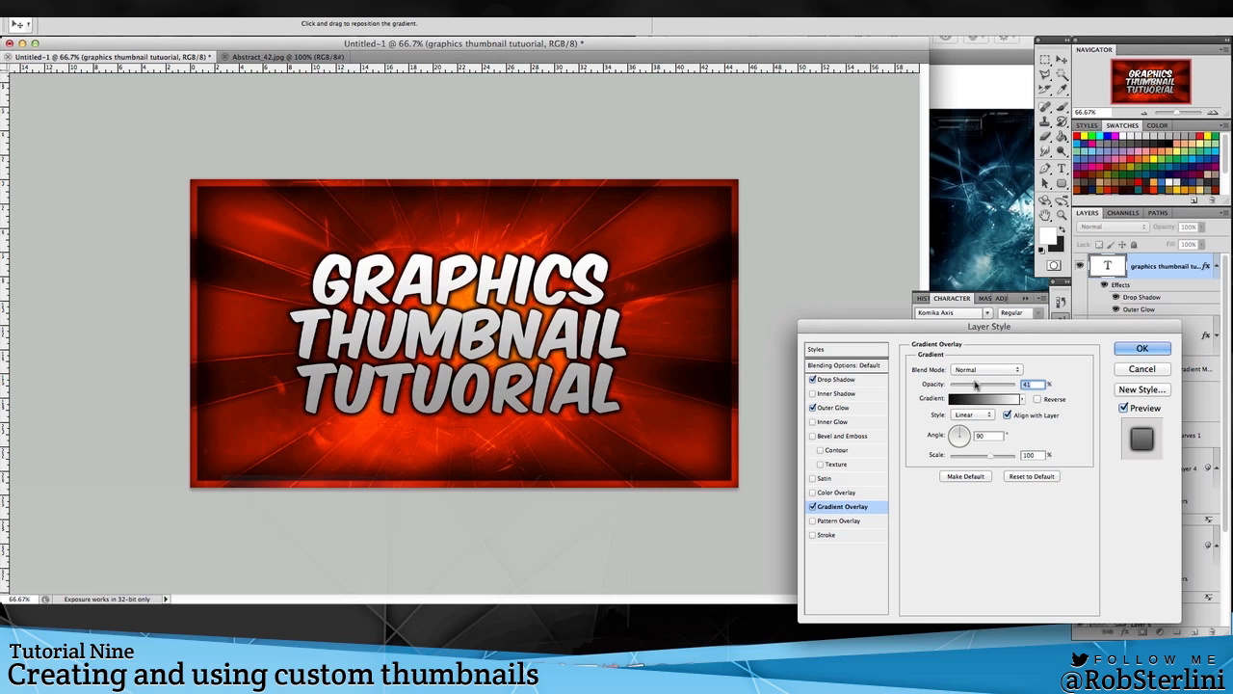
left_click(837, 422)
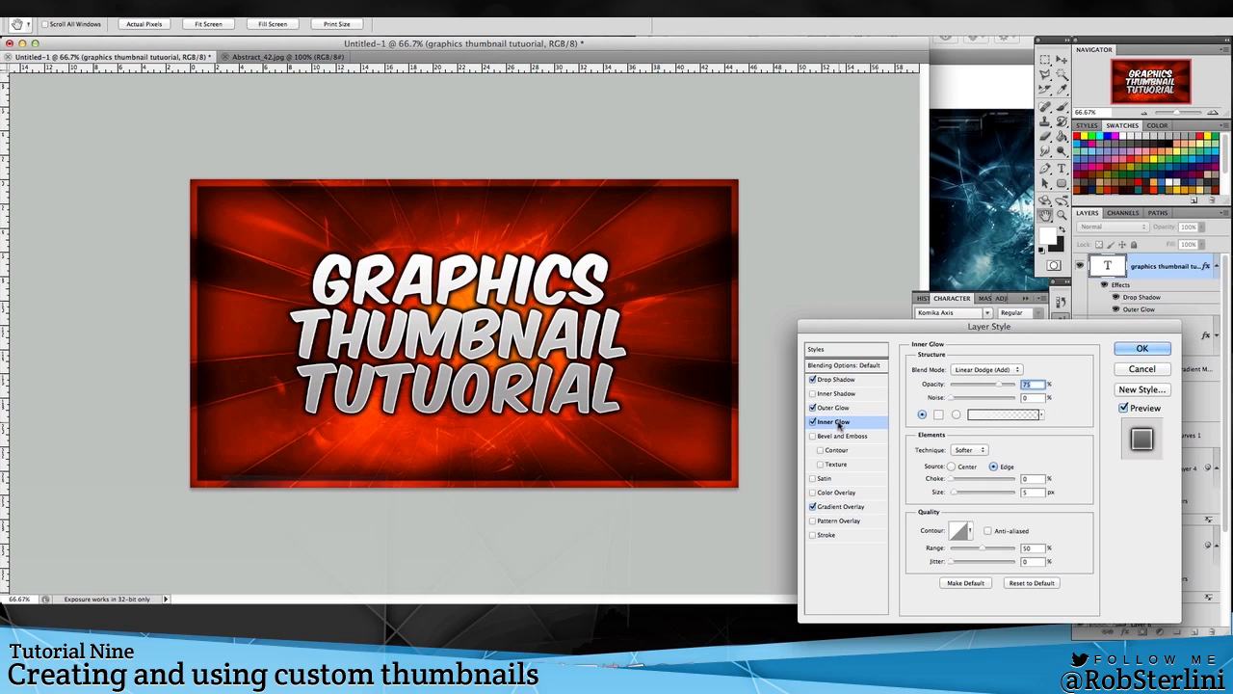
left_click(975, 370)
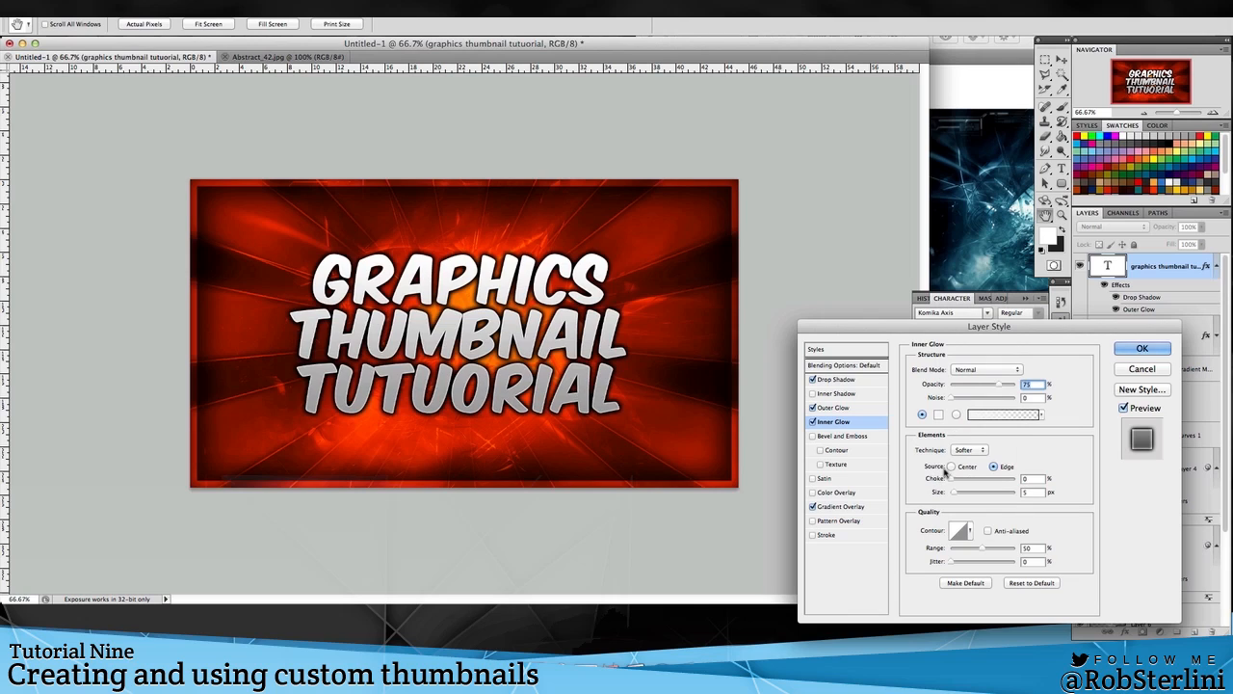
left_click_drag(952, 479, 960, 478)
left_click(960, 492)
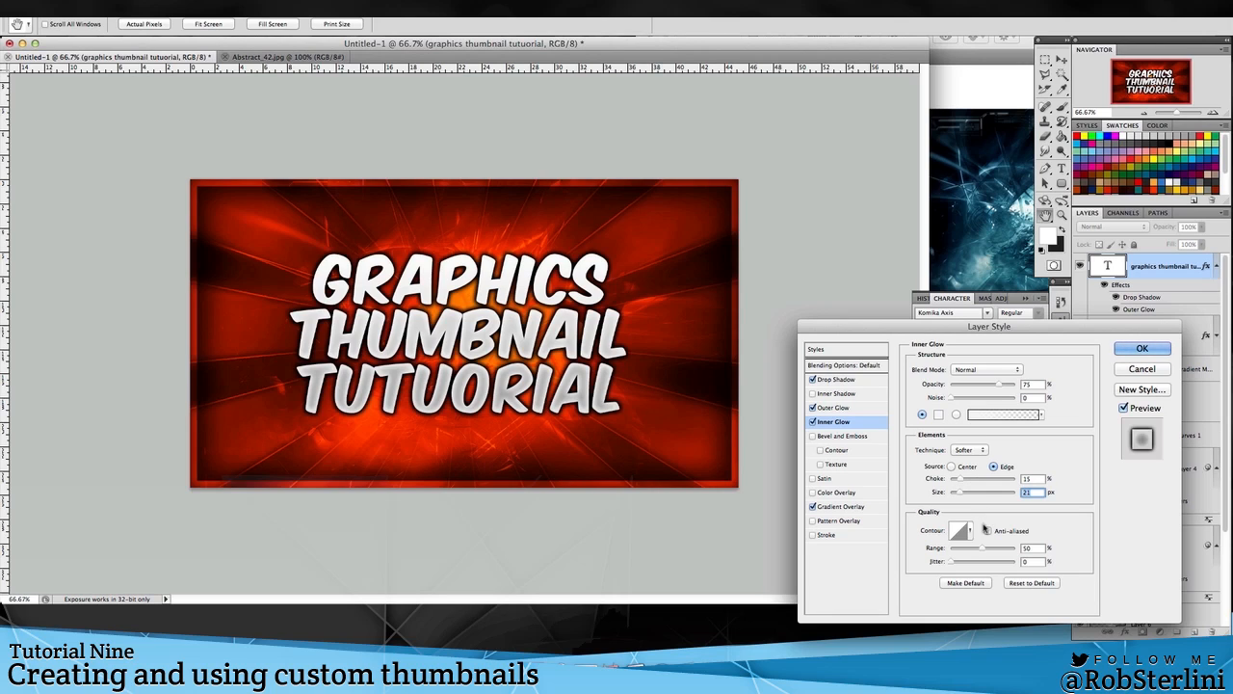
left_click(1142, 352)
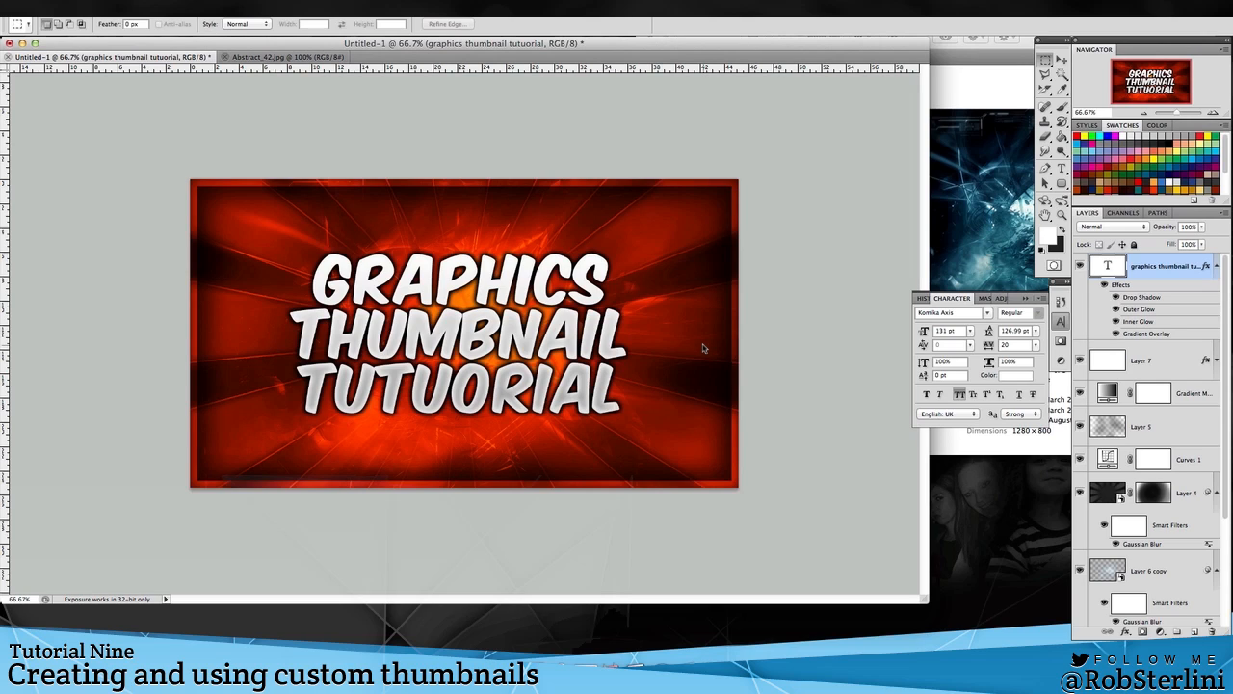
- Collapse the title layer's effects list and hide the Gradient Map adjustment layer
left_click(1215, 266)
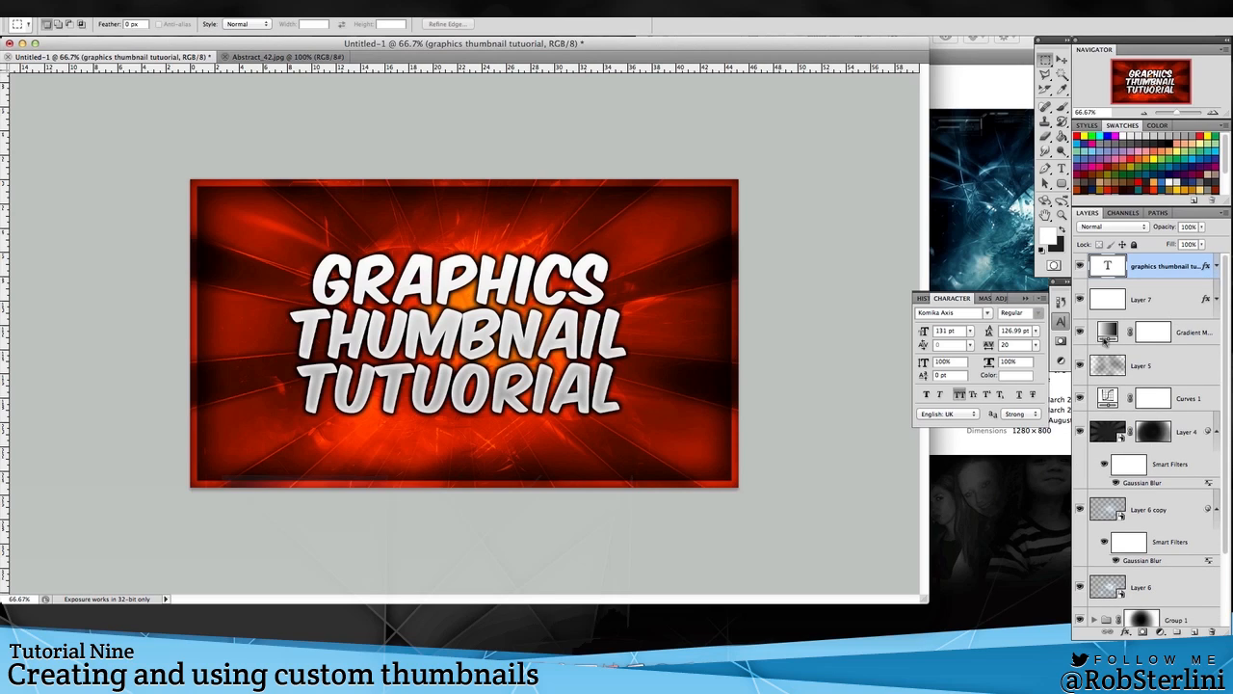
left_click(1111, 332)
left_click(1080, 333)
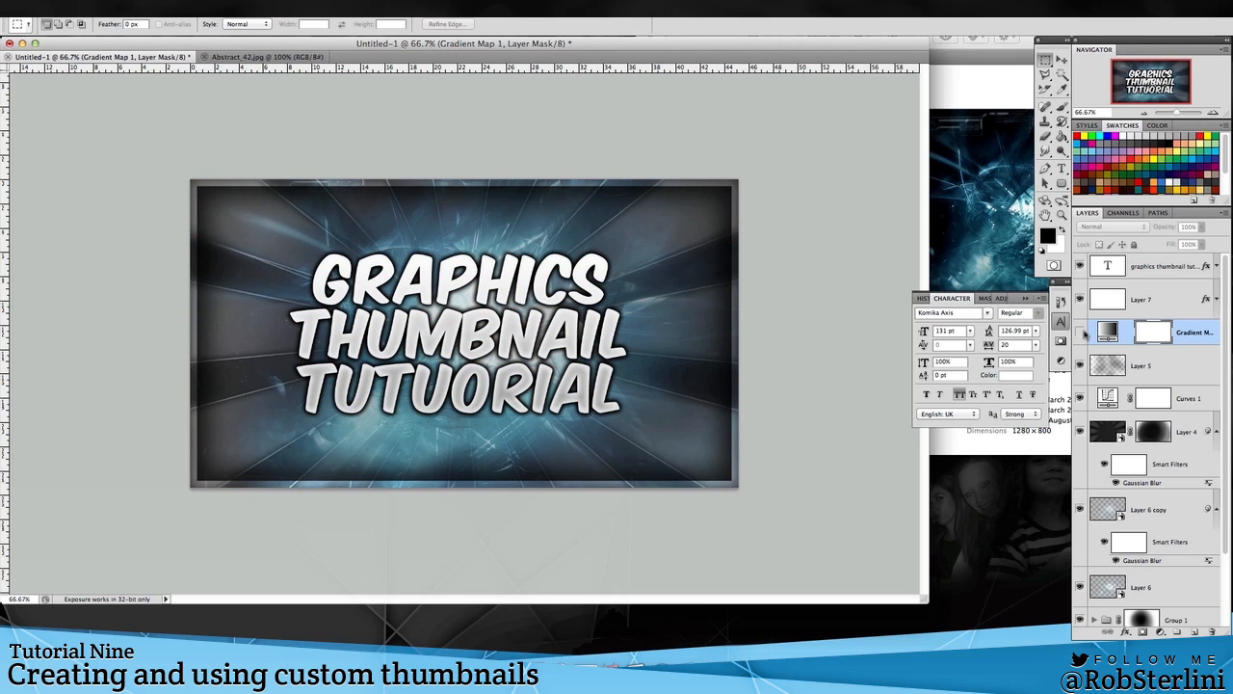
- Show the Gradient Map adjustment layer again and base its gradient on the dark-blue-to-white preset
left_click(1081, 332)
left_click(1110, 331)
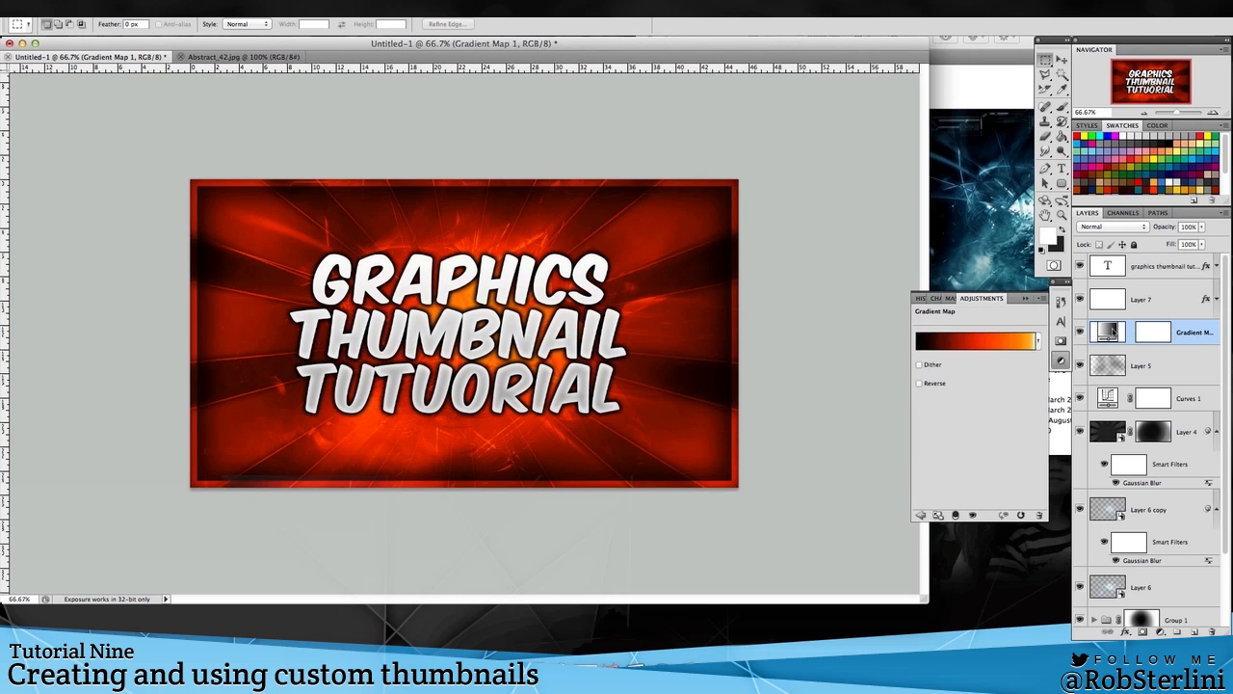
left_click(976, 333)
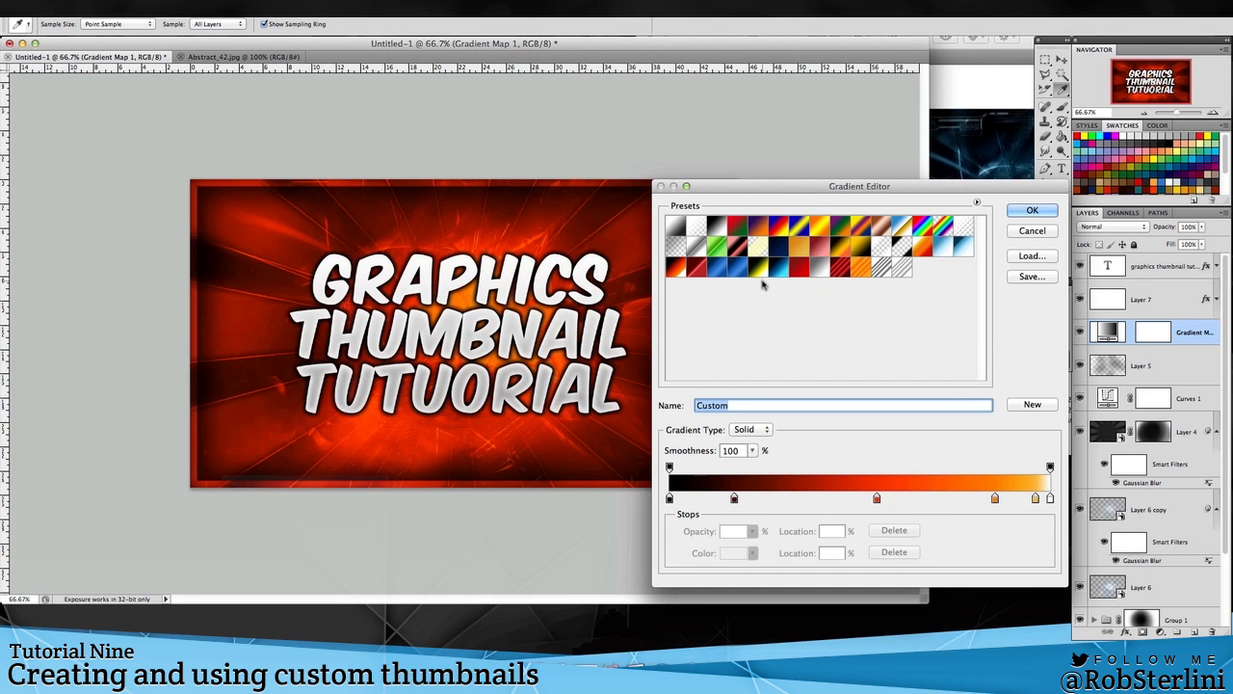
left_click(962, 252)
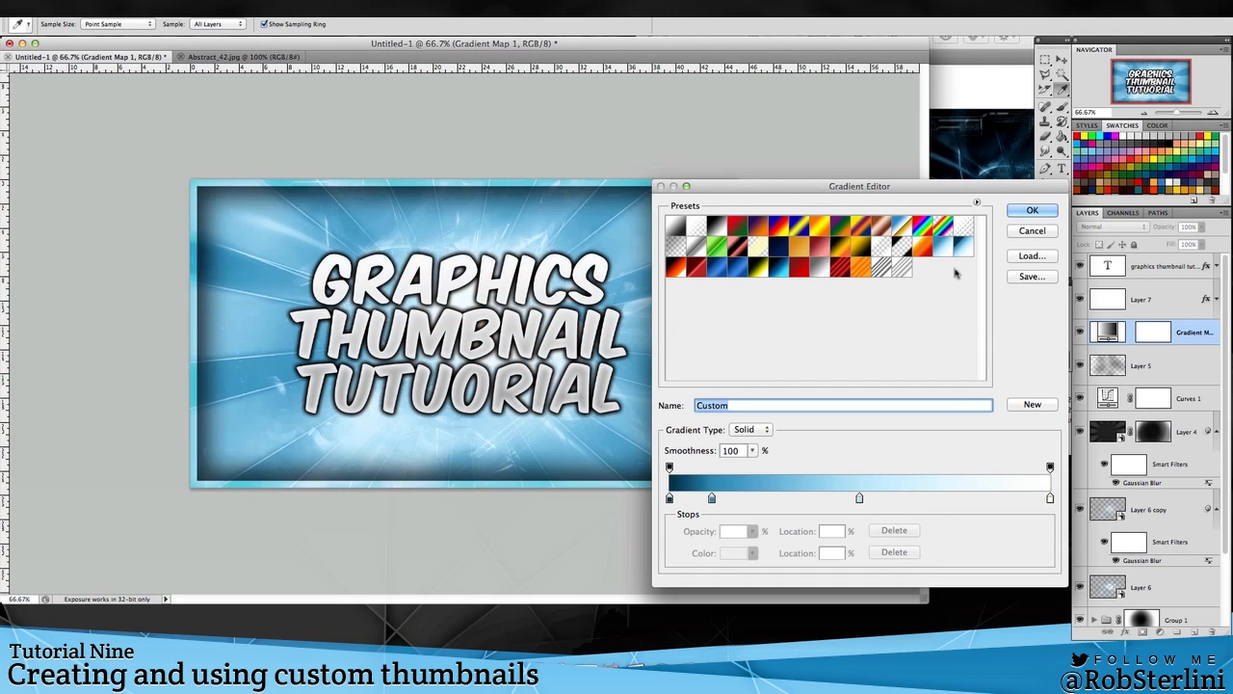
left_click_drag(863, 193, 961, 96)
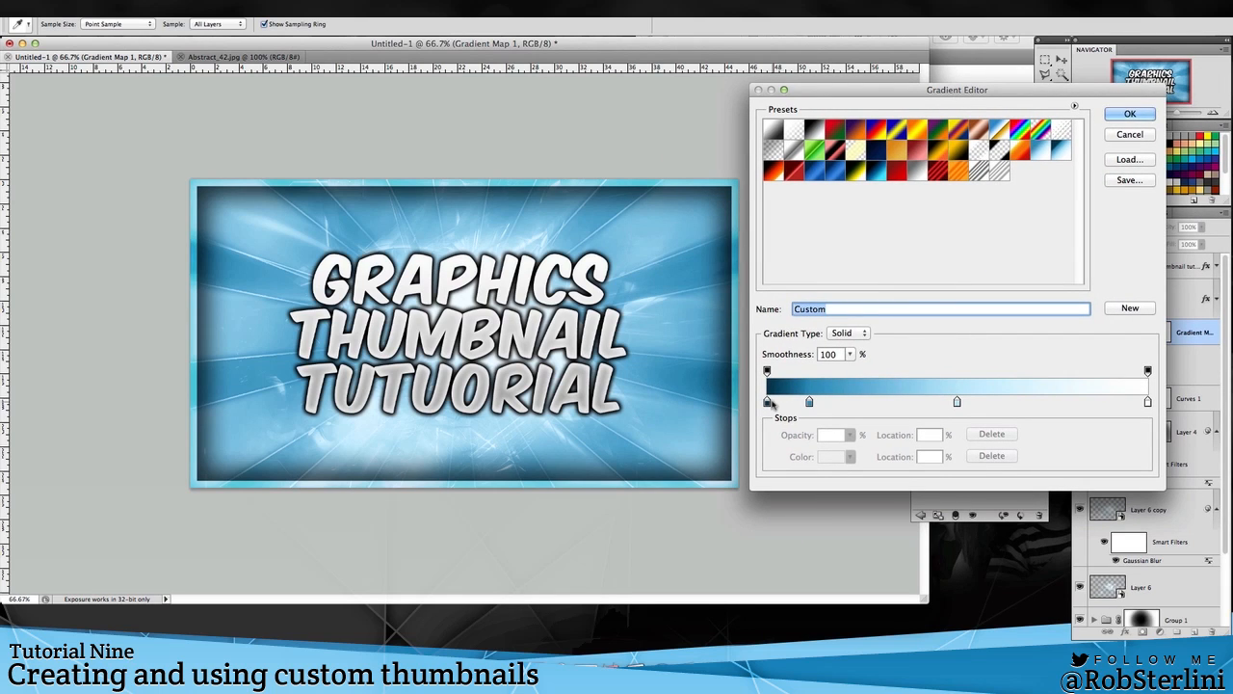
- Move the gradient's dark blue stop to 8%, shift the medium blue stop towards the light end and add a black (000000) stop at 0%
left_click(768, 404)
left_click_drag(812, 403, 876, 403)
left_click_drag(769, 404, 799, 406)
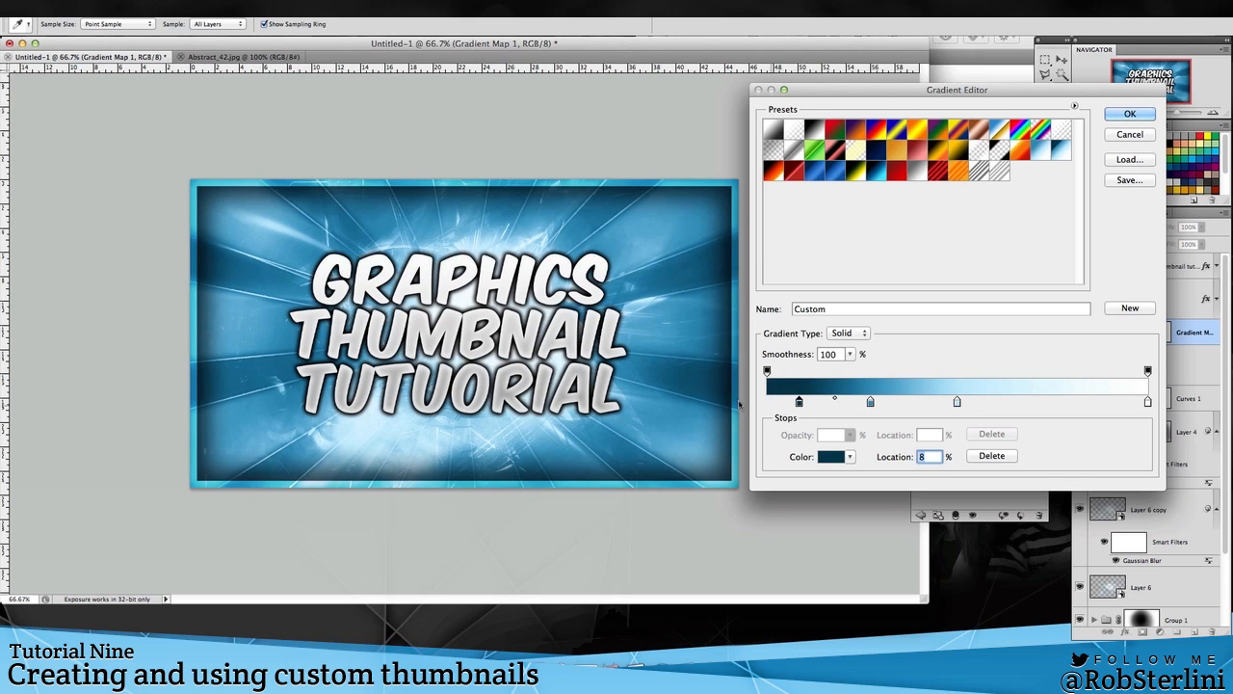
left_click(774, 408)
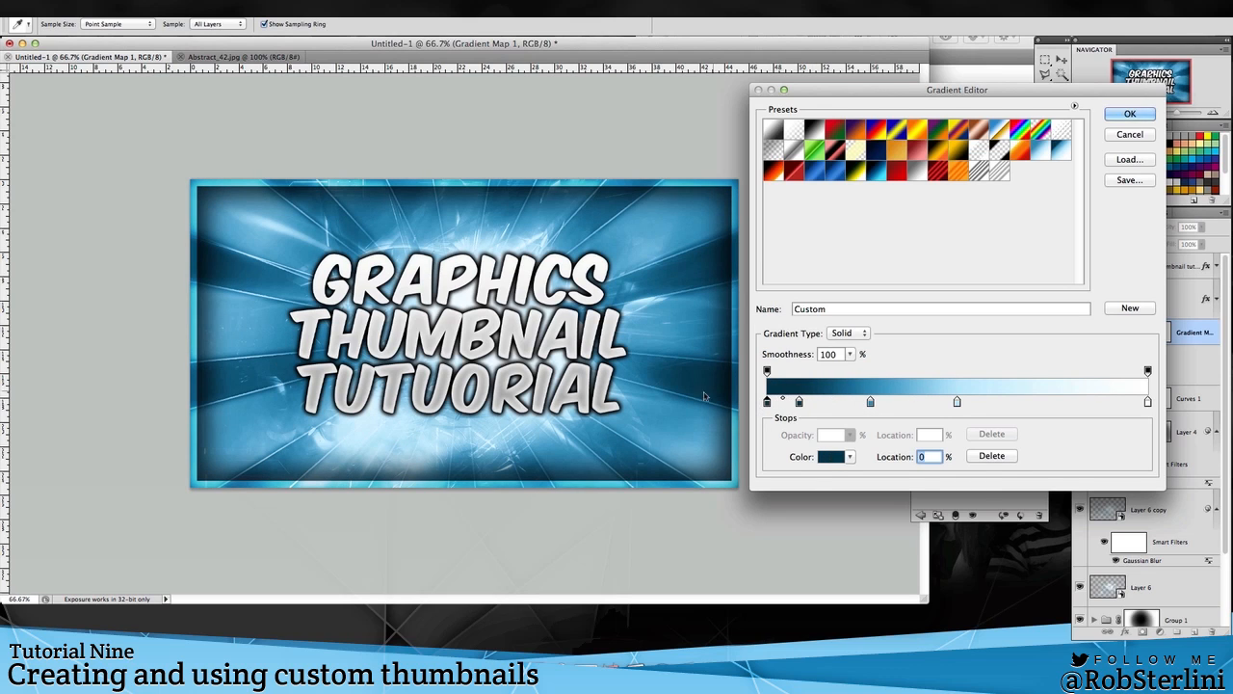
left_click(831, 457)
left_click_drag(692, 516, 825, 637)
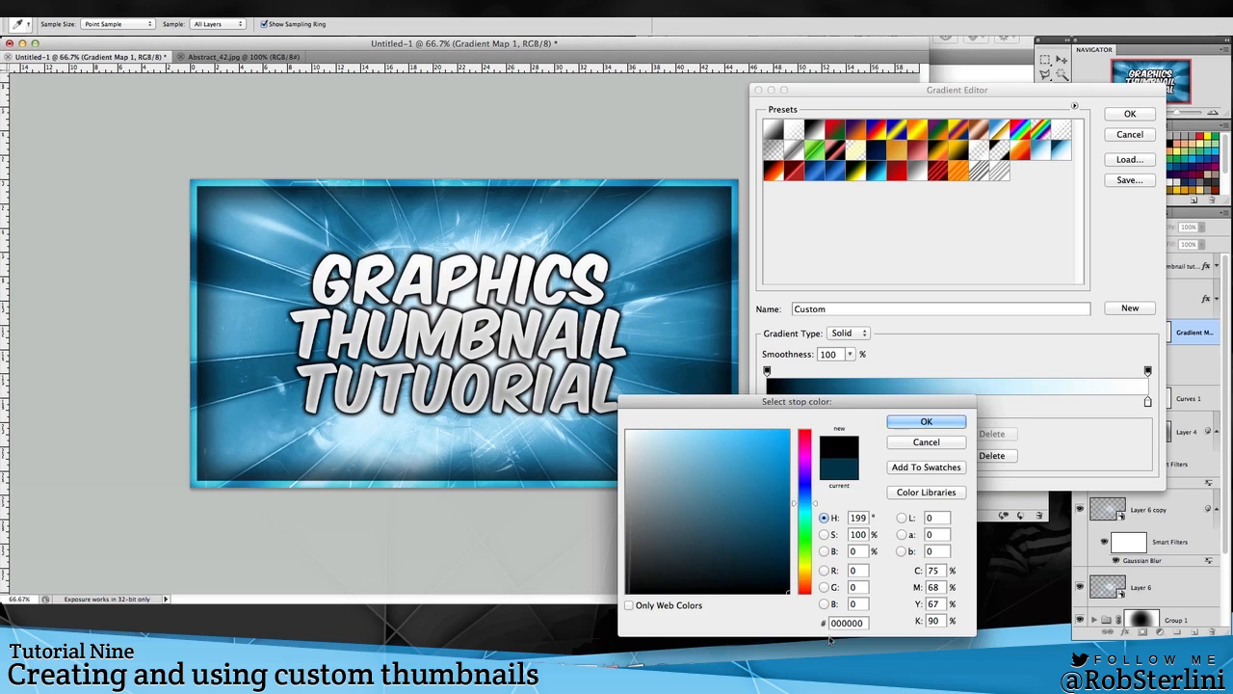
key("Return")
- Reposition the medium blue gradient stop to 29% and the light blue stop to 57%, and apply the gradient to the map
left_click_drag(959, 403, 1066, 401)
left_click_drag(871, 403, 935, 400)
mouse_move(799, 402)
left_mouse_down()
mouse_move(836, 405)
mouse_move(803, 403)
left_mouse_up()
left_click_drag(934, 403, 877, 402)
left_click(1062, 403)
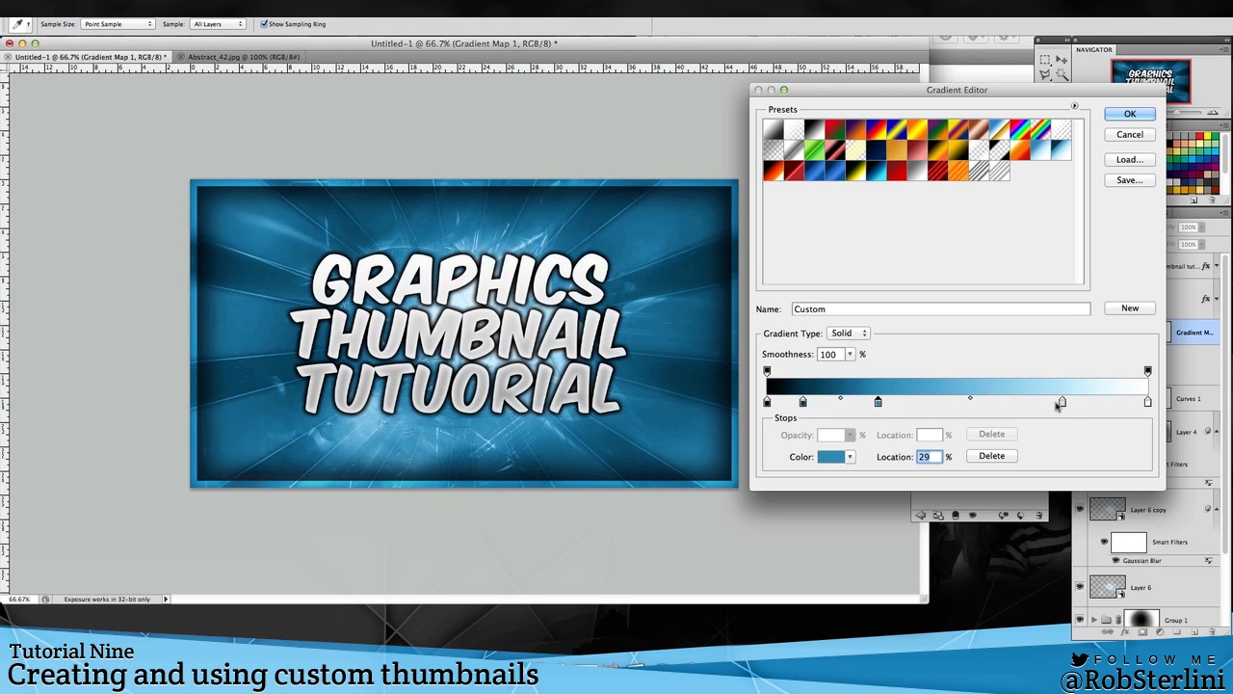
left_click_drag(1062, 403, 984, 403)
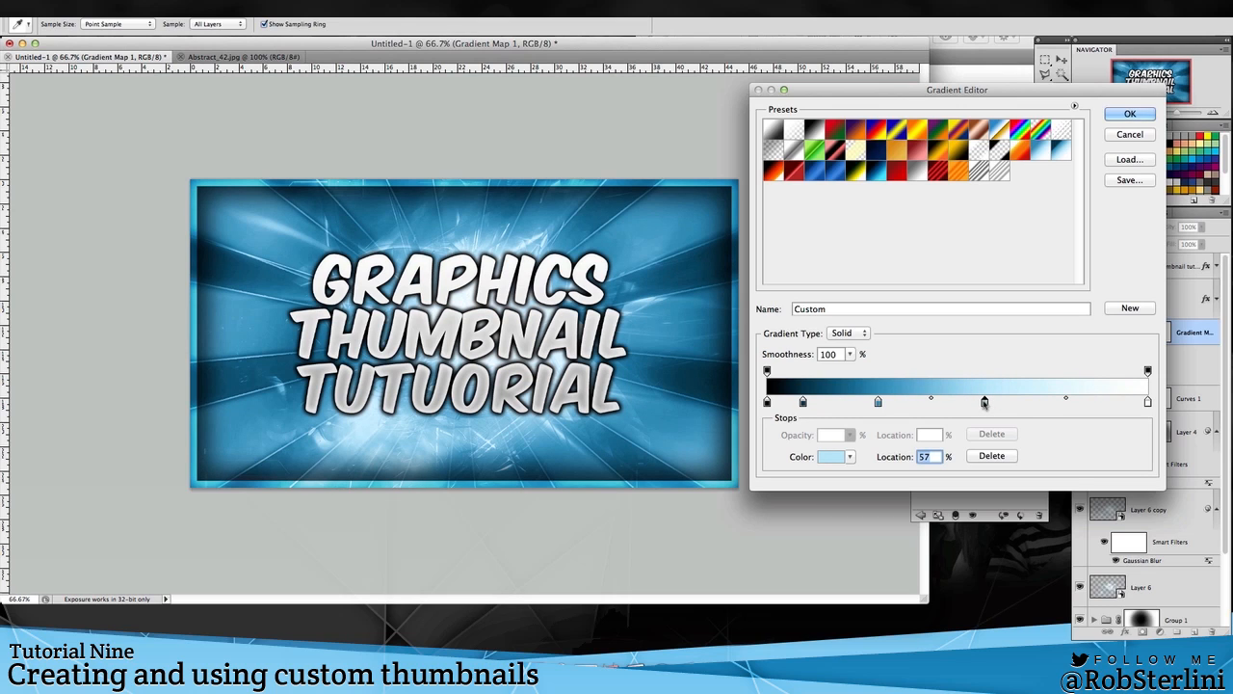
key("Return")
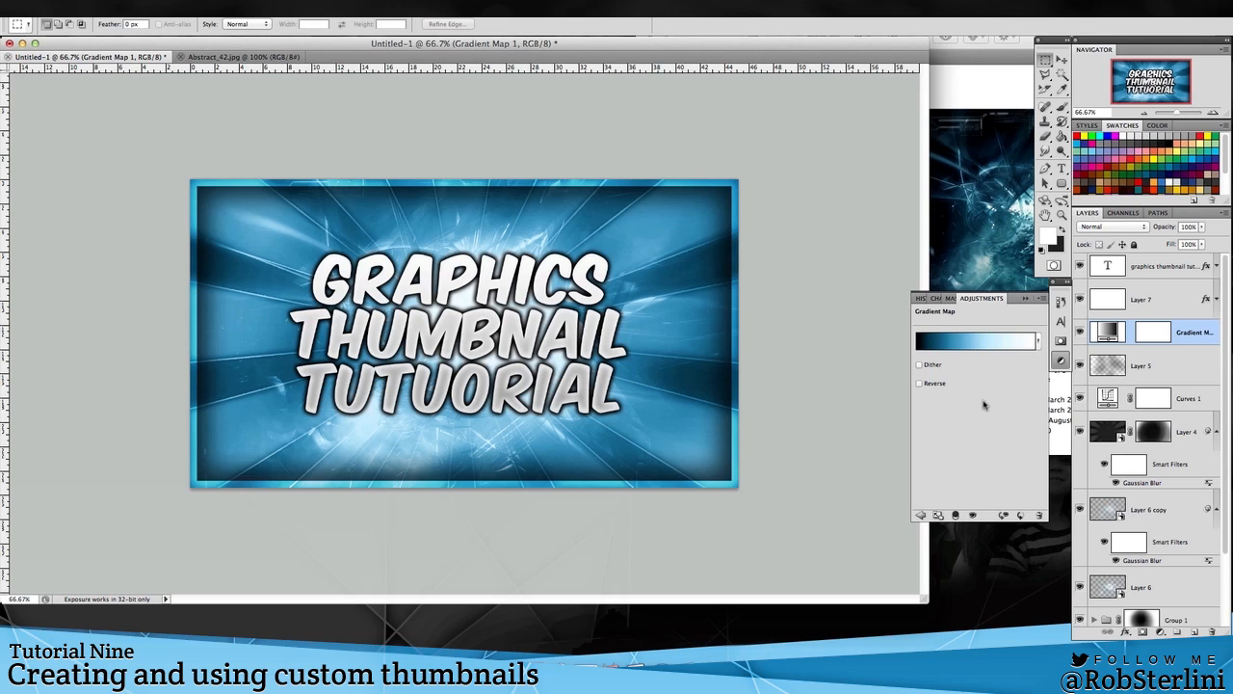
- Recolour all of the title text to the dark blue 031d29 sampled from the thumbnail background
left_click(1163, 266)
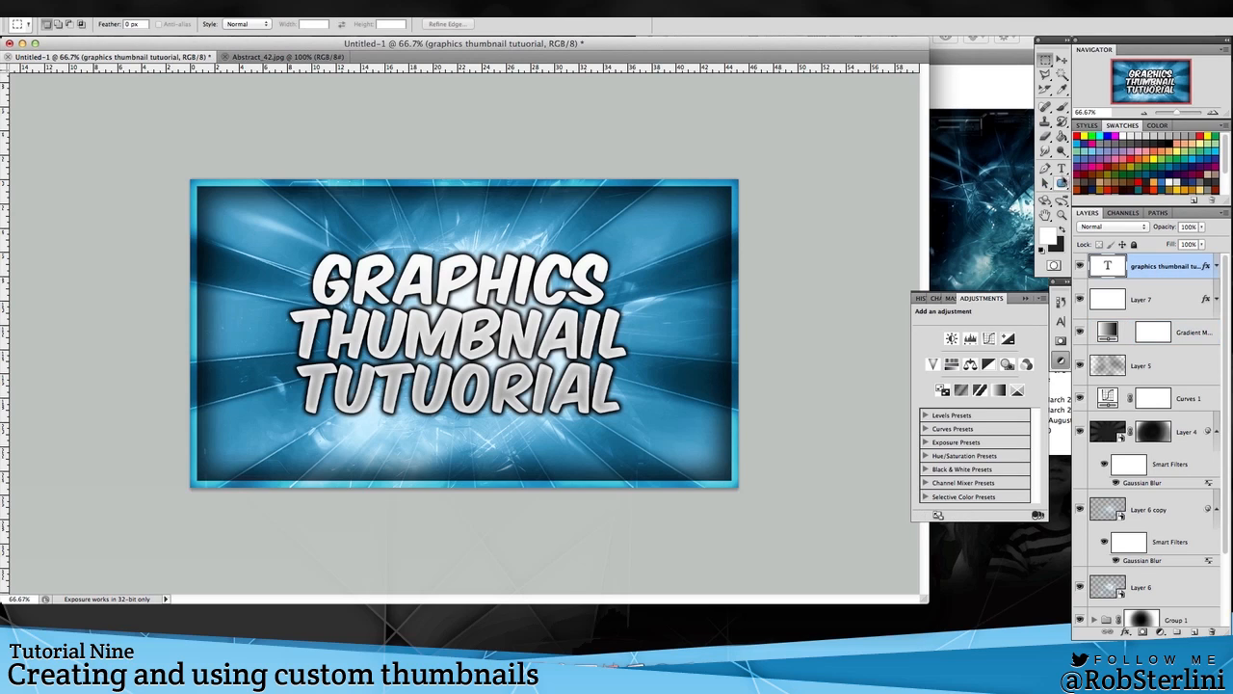
left_click(1062, 169)
left_click(574, 325)
key("super+a")
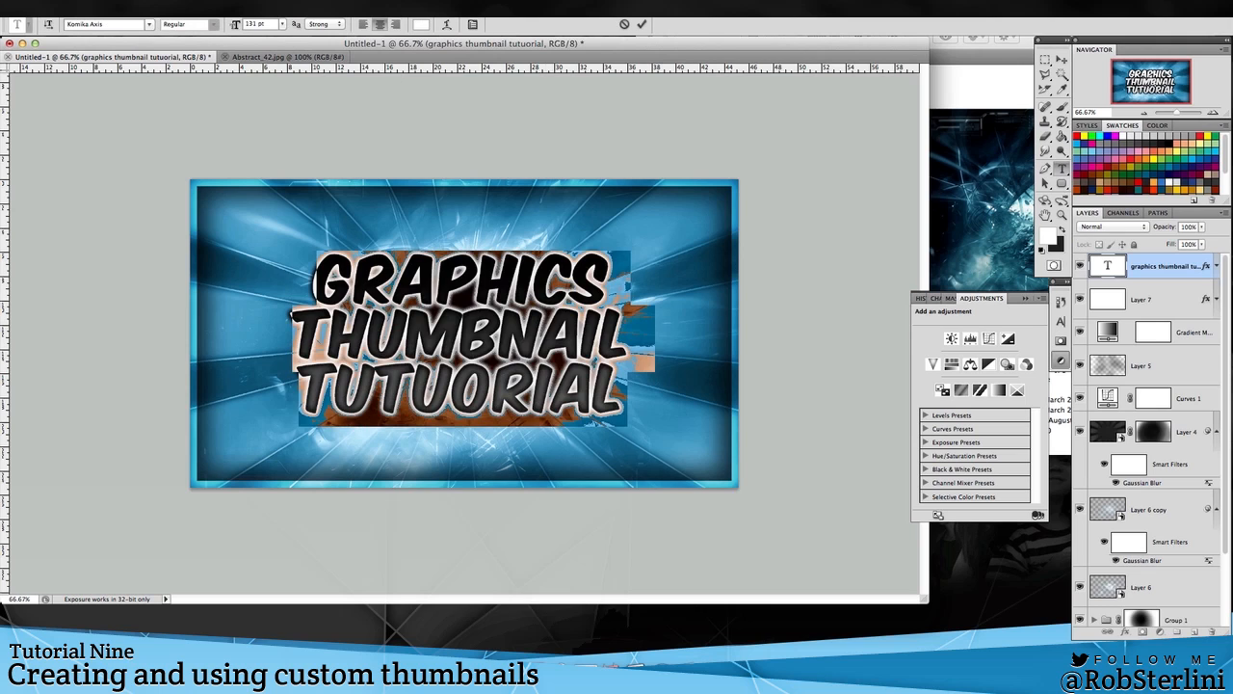
left_click(419, 26)
left_click(205, 260)
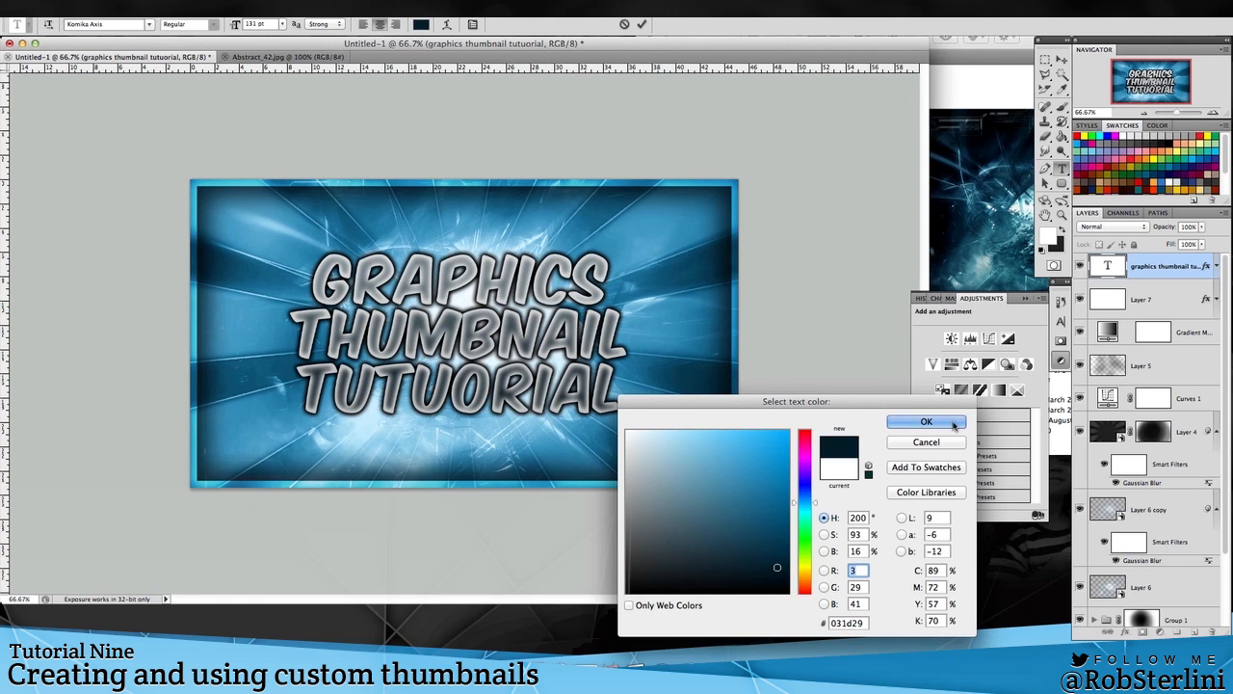
left_click(959, 422)
- Change the title's gradient overlay to a Foreground to Transparent gradient whose starting colour stop is black (000000)
double_click(1166, 281)
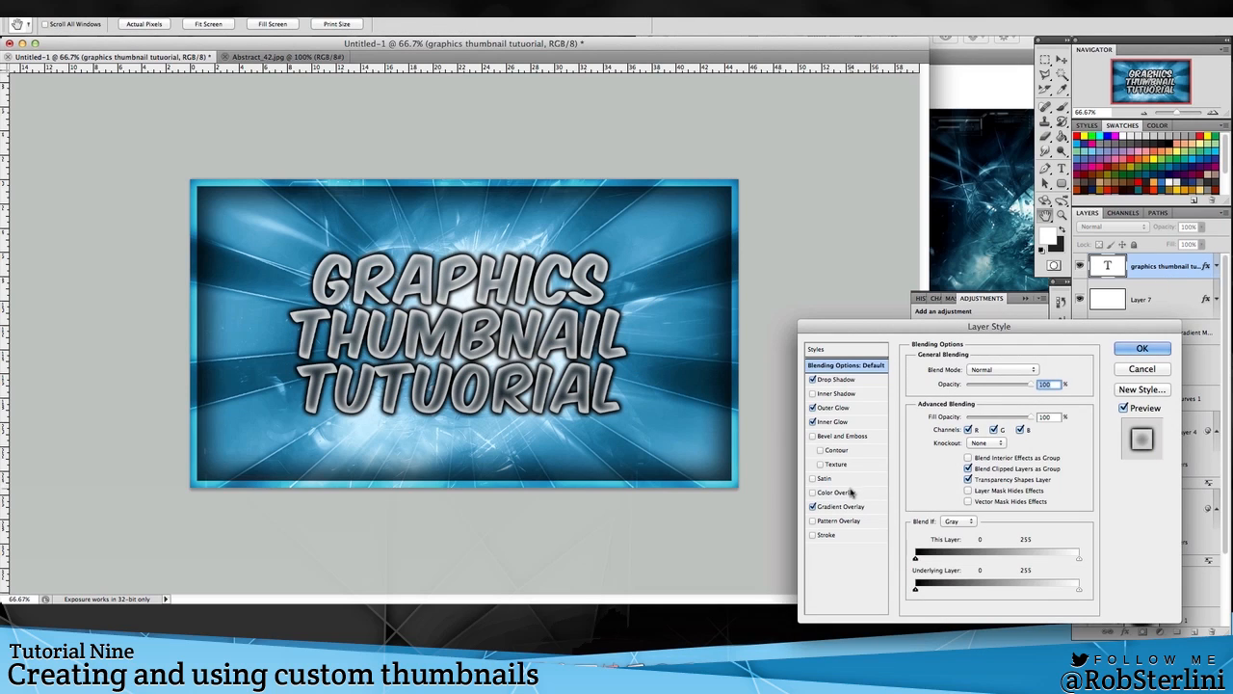
left_click(844, 507)
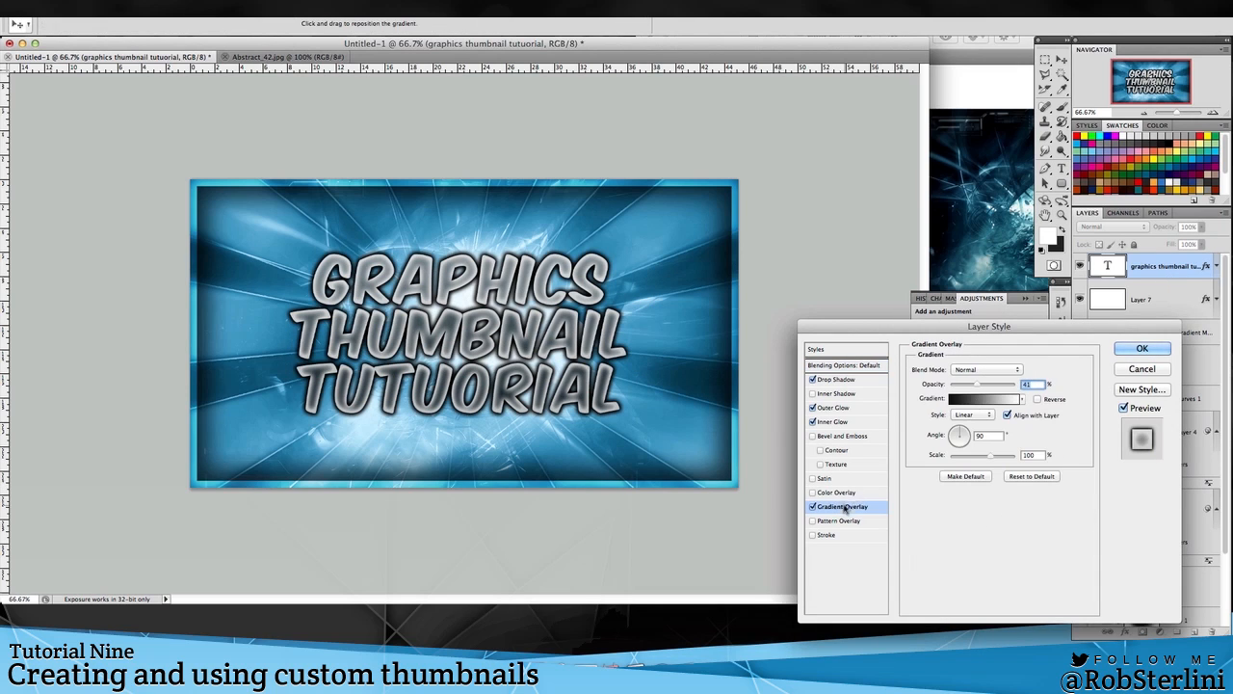
left_click(966, 398)
left_click(801, 132)
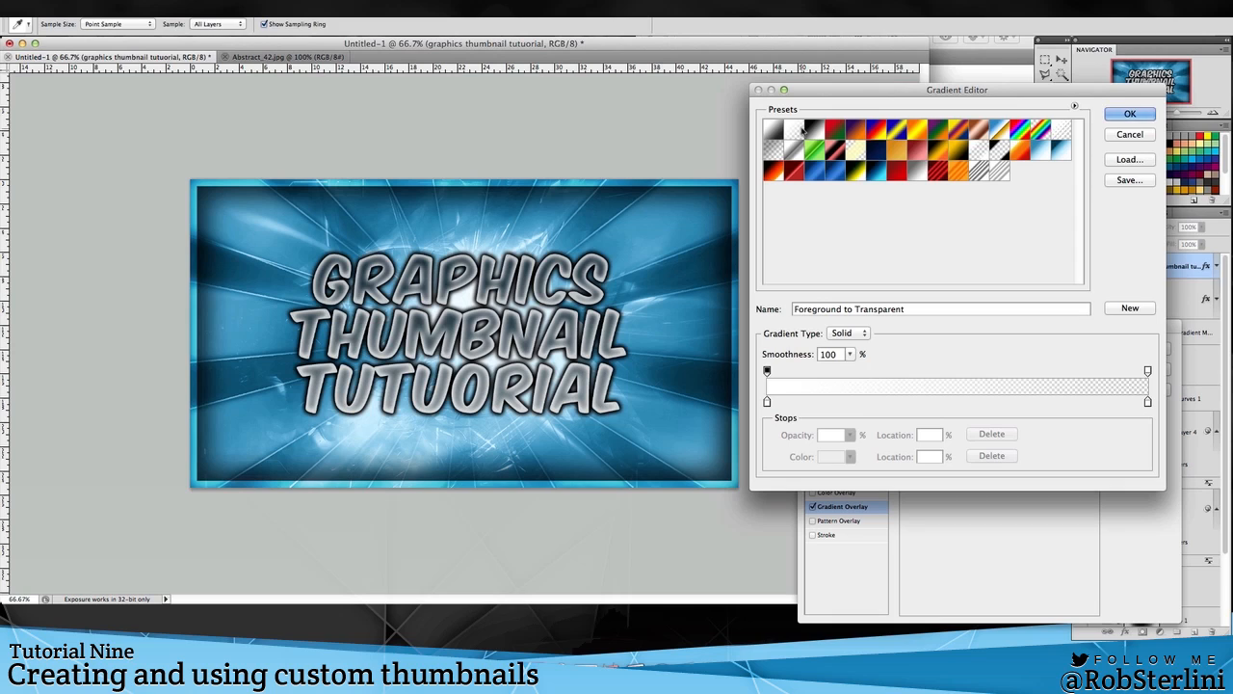
left_click(768, 403)
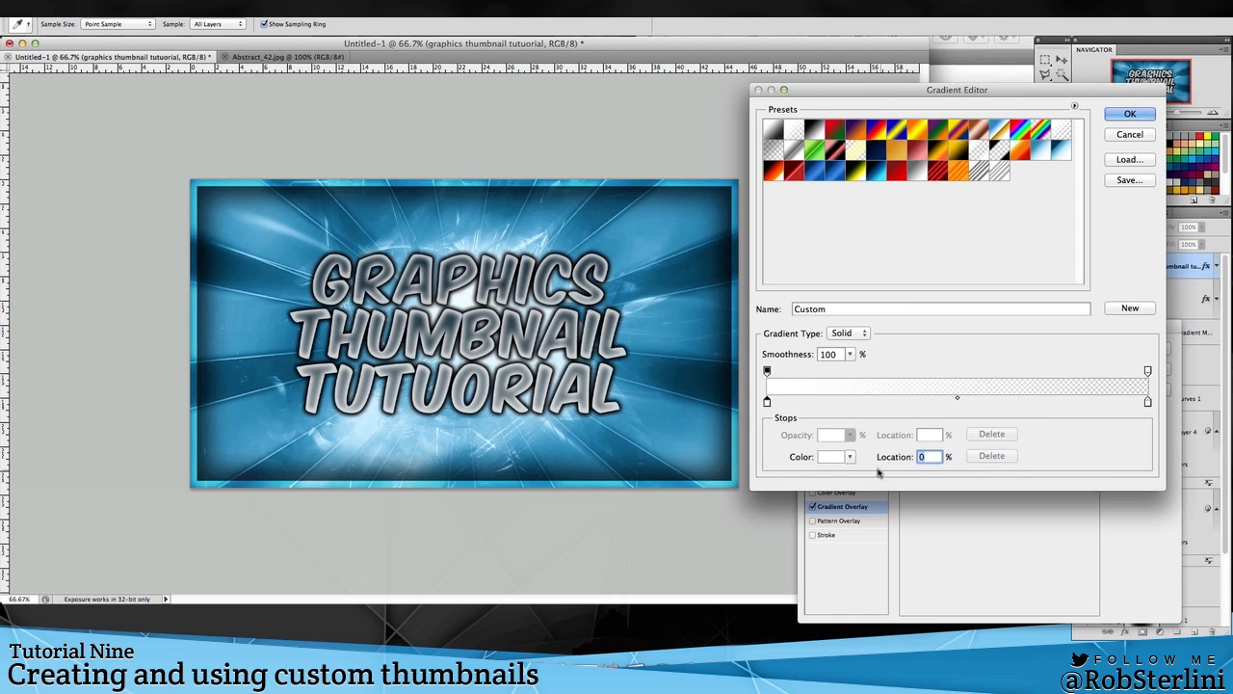
left_click(835, 455)
left_click(638, 588)
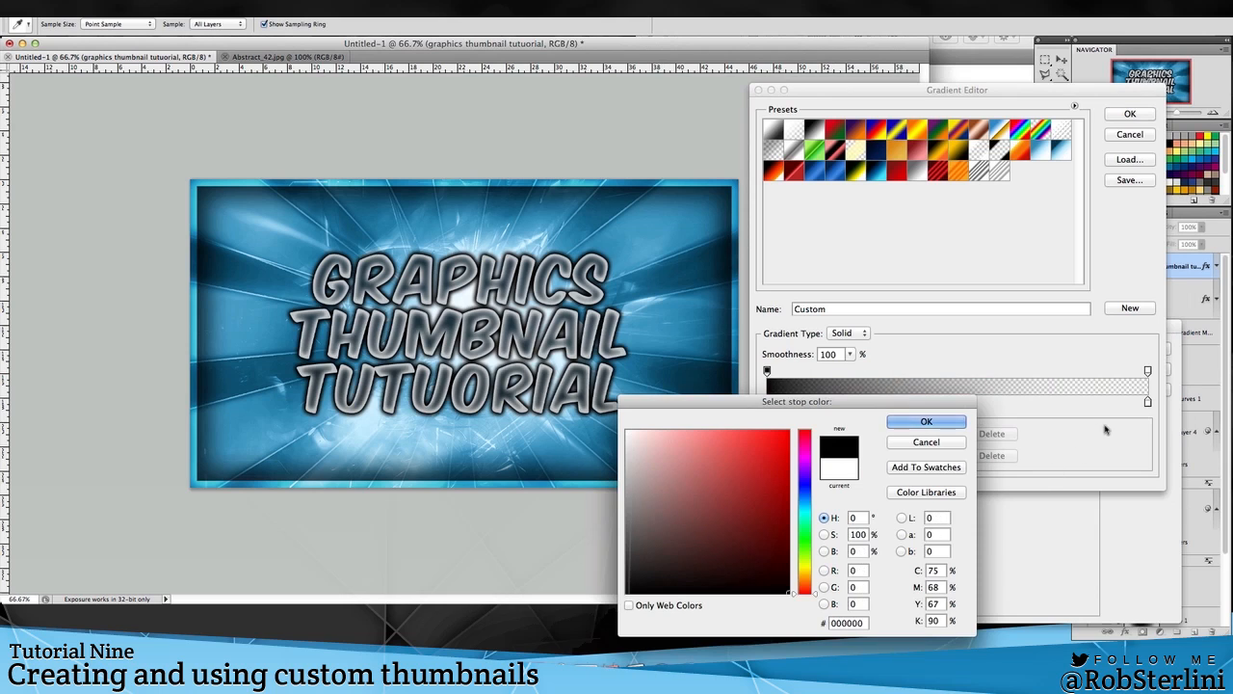
left_click(925, 421)
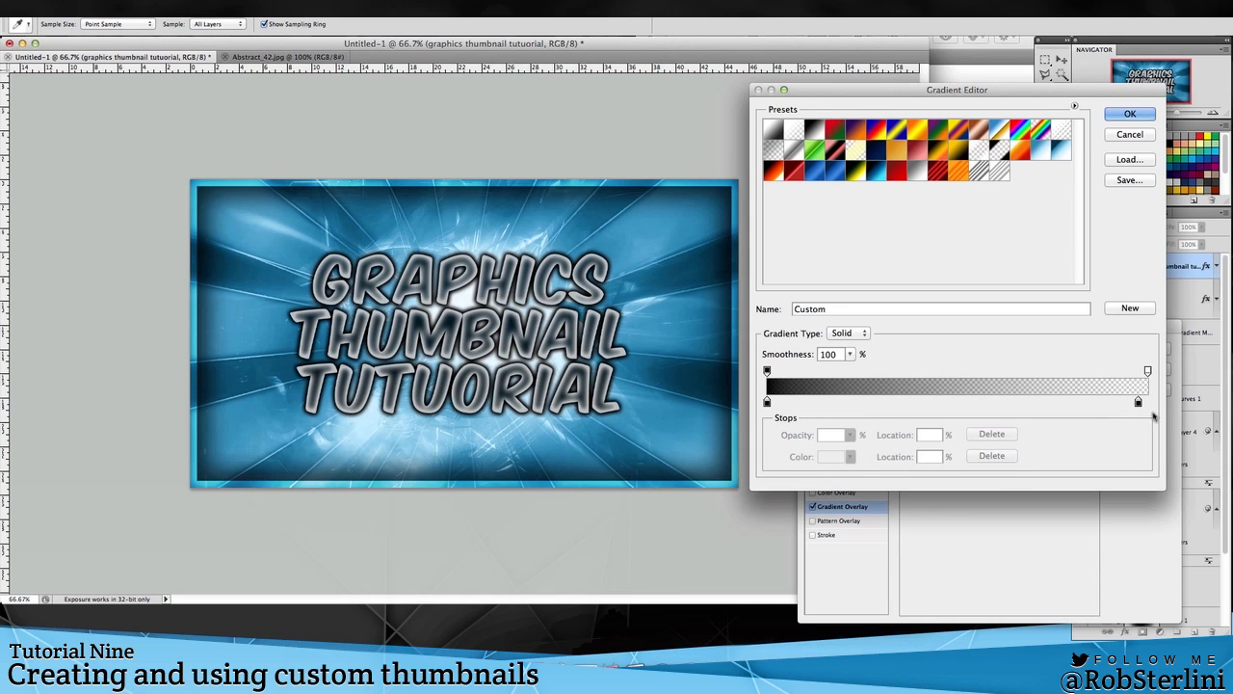
key("Return")
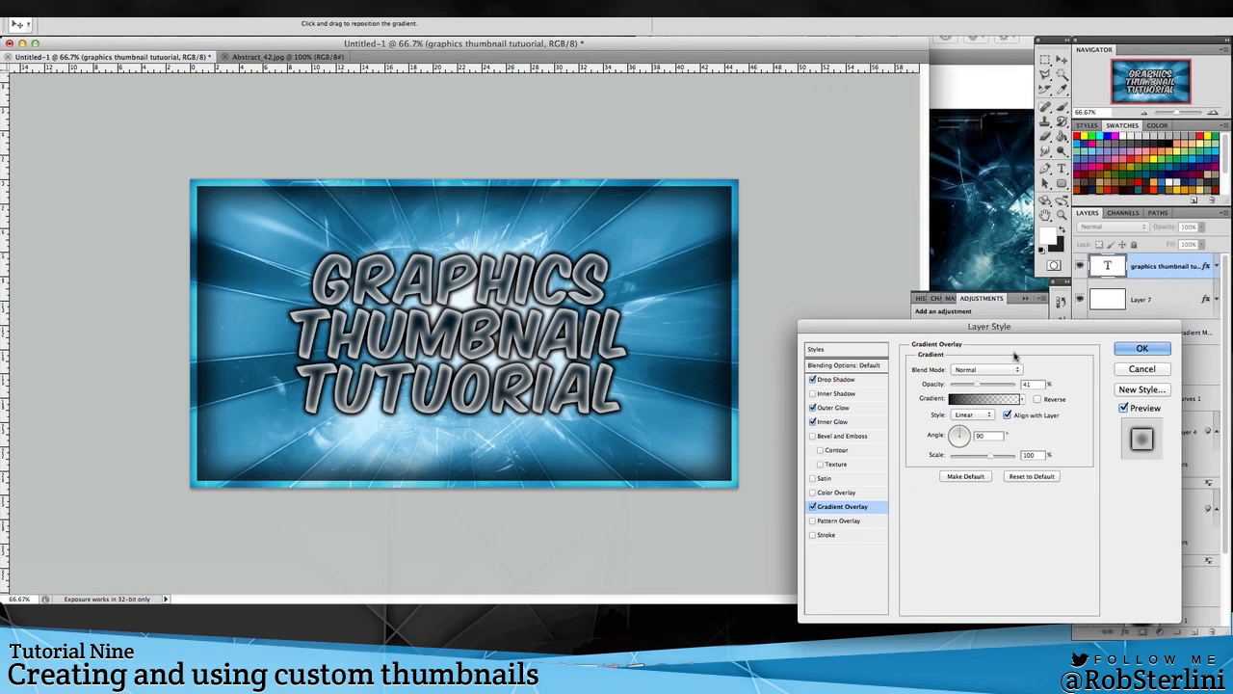
- Set the title's inner glow colour to black (000000) and apply the layer style
left_click(829, 423)
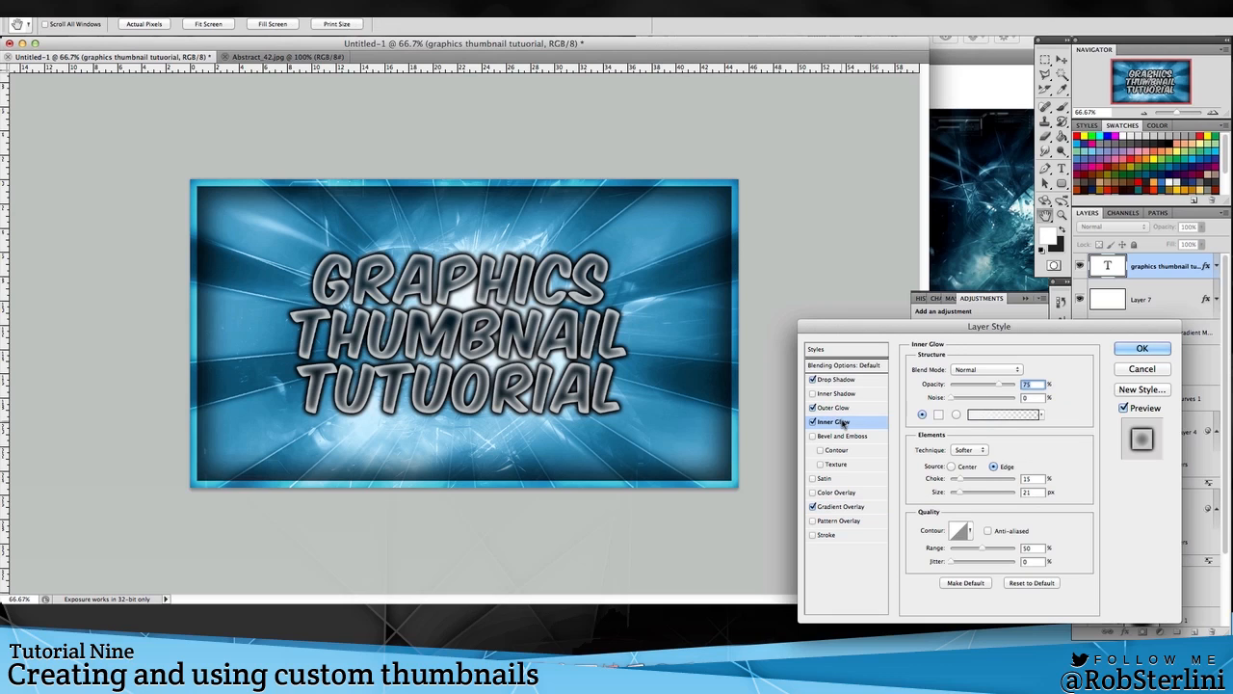
left_click(939, 416)
left_click(727, 376)
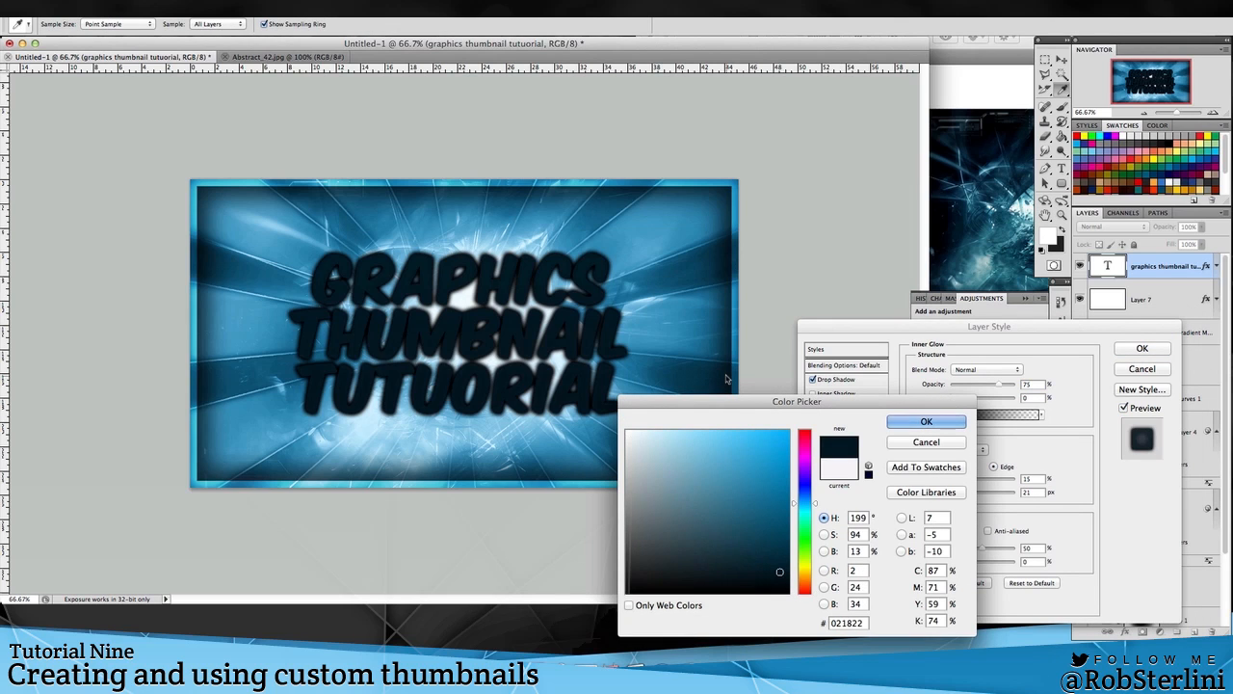
left_click(768, 547)
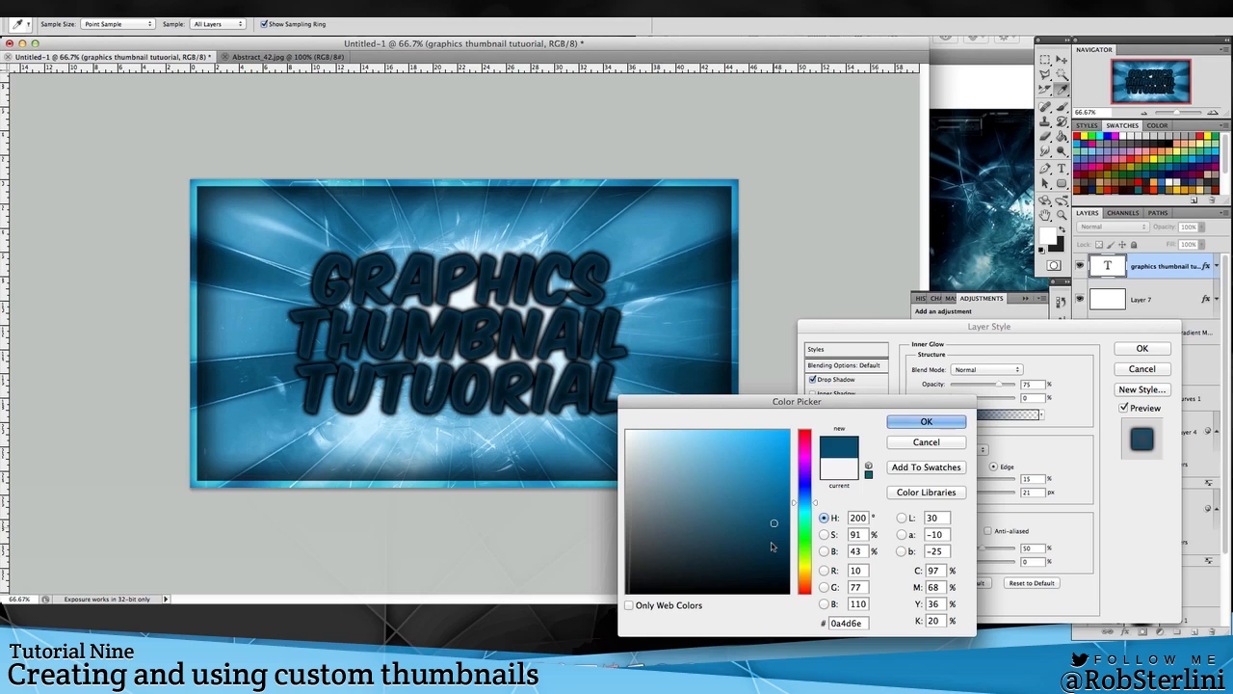
left_click(772, 542)
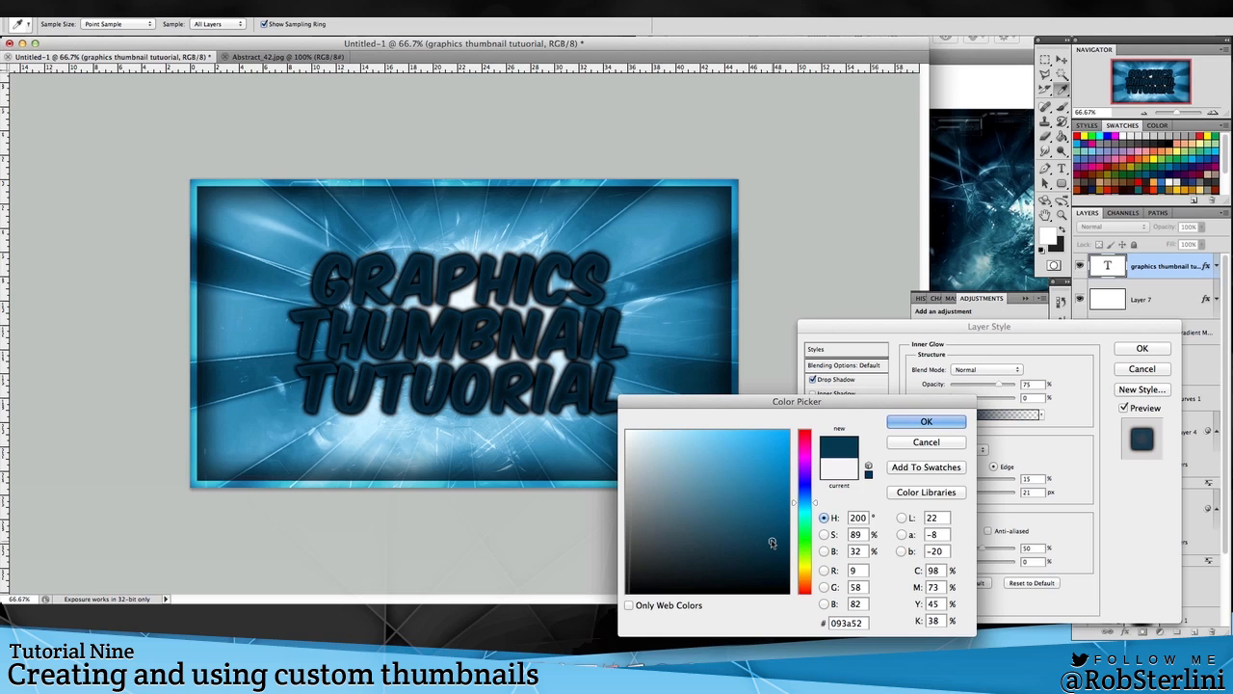
left_click_drag(774, 566, 856, 642)
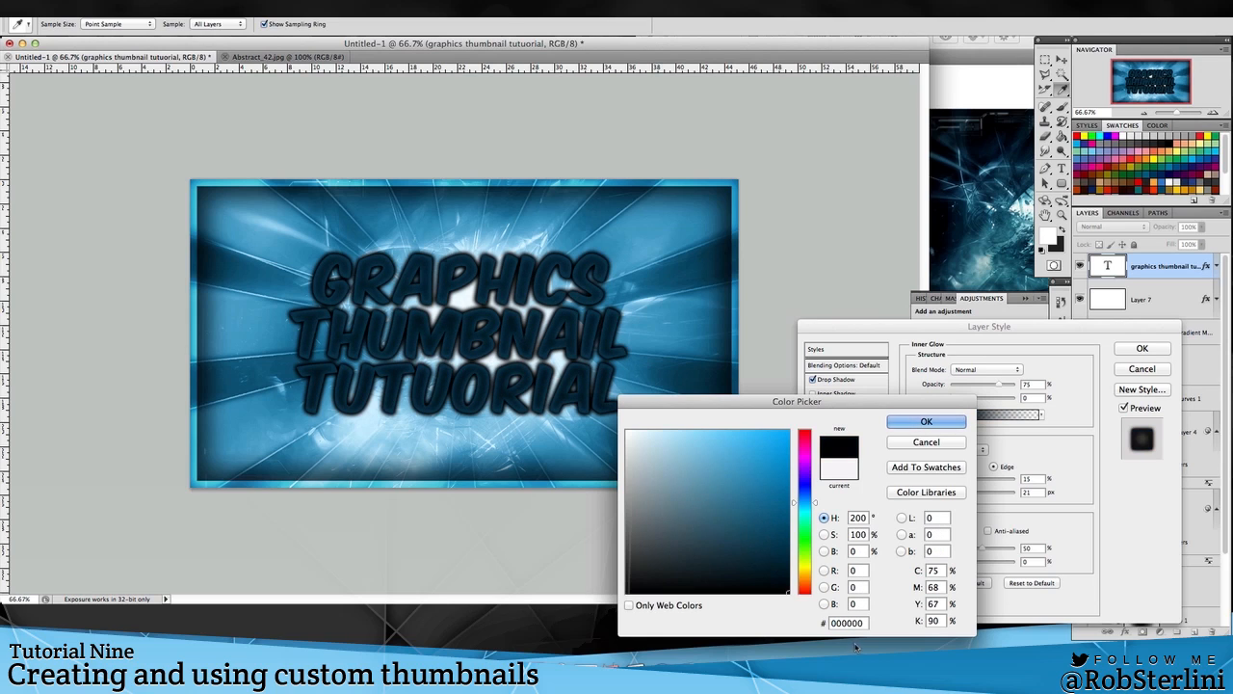
key("Return")
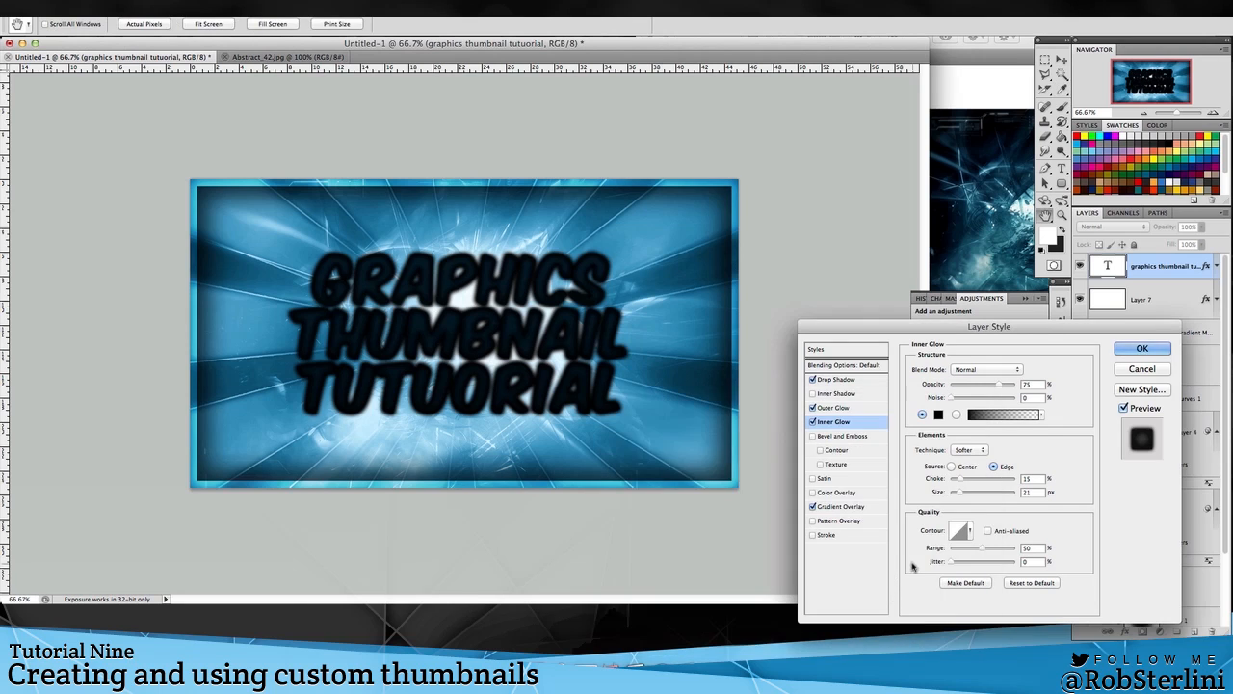
key("Return")
- Recolour all of the title text to the dark blue 03283b
left_click(536, 292)
key("super+a")
left_click(421, 26)
left_click(784, 554)
left_click_drag(784, 554, 781, 558)
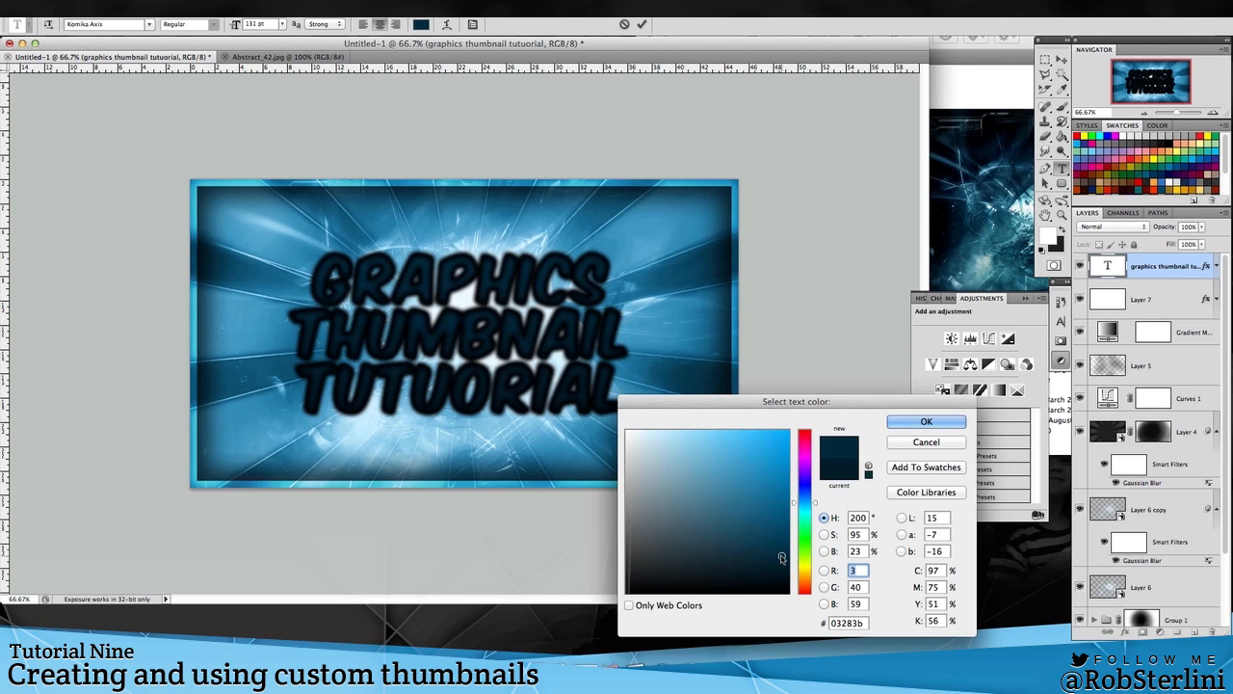
key("Return")
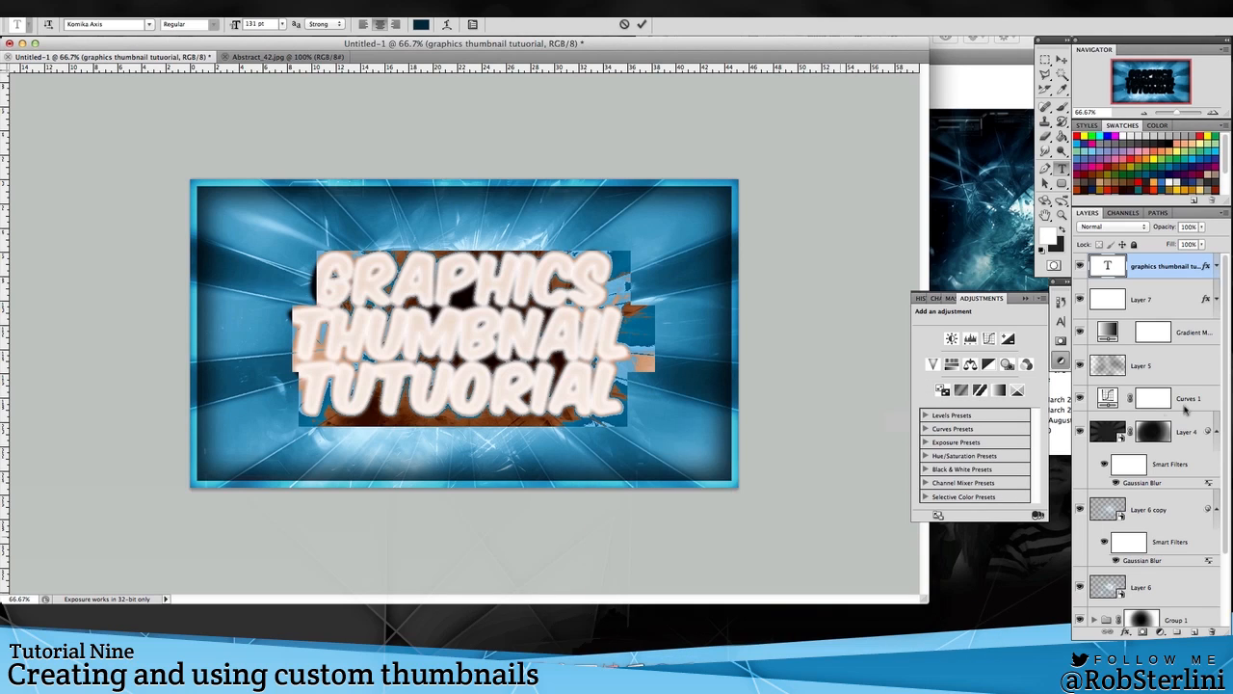
- Set the title's outer glow to Soft Light blending with a white (ffffff) colour
double_click(1188, 273)
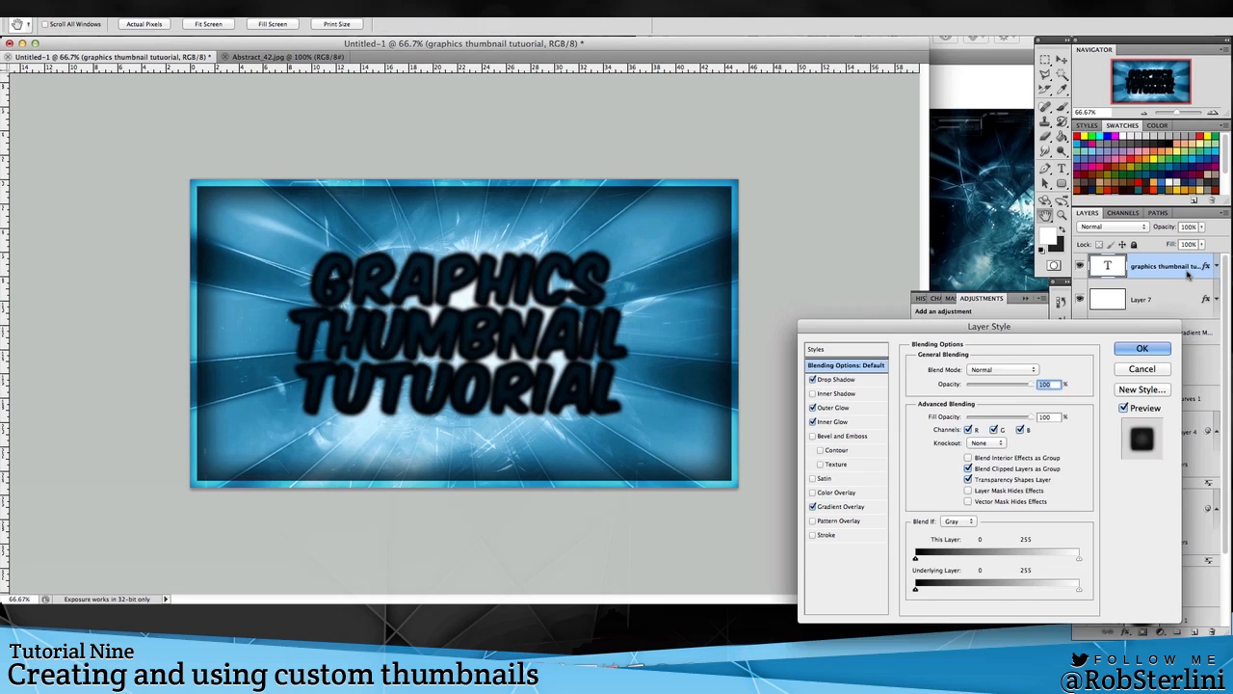
left_click(830, 408)
left_click(978, 369)
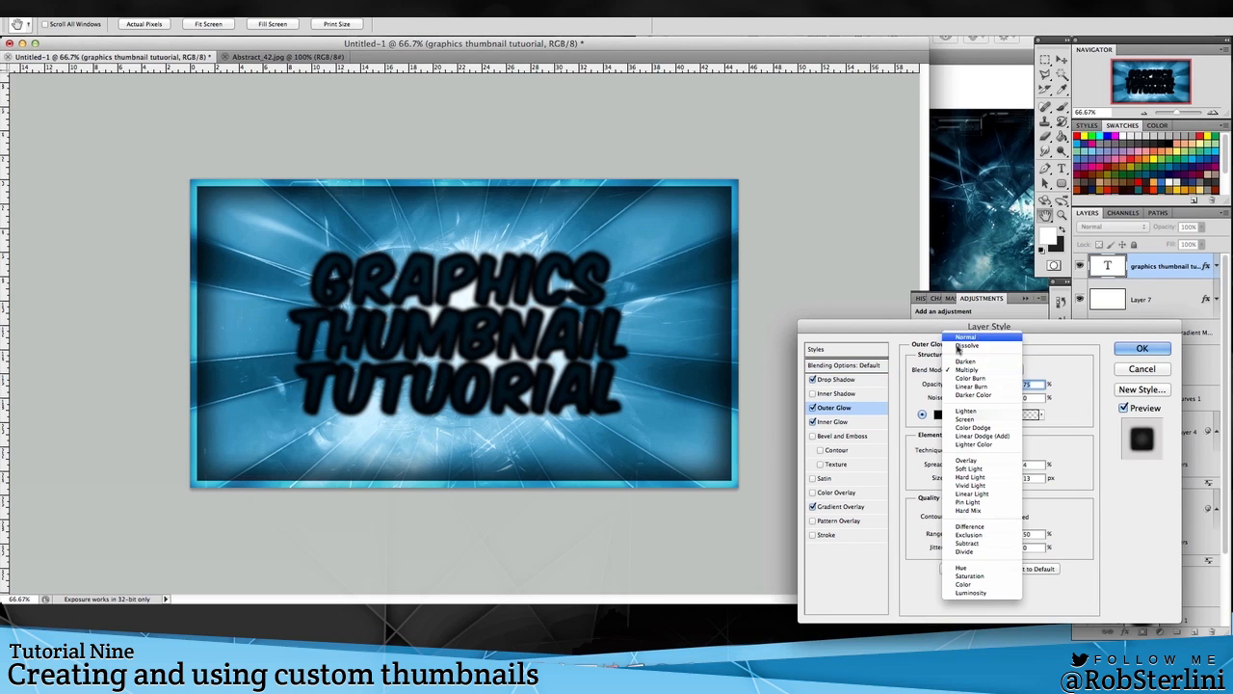
left_click(969, 468)
left_click(938, 414)
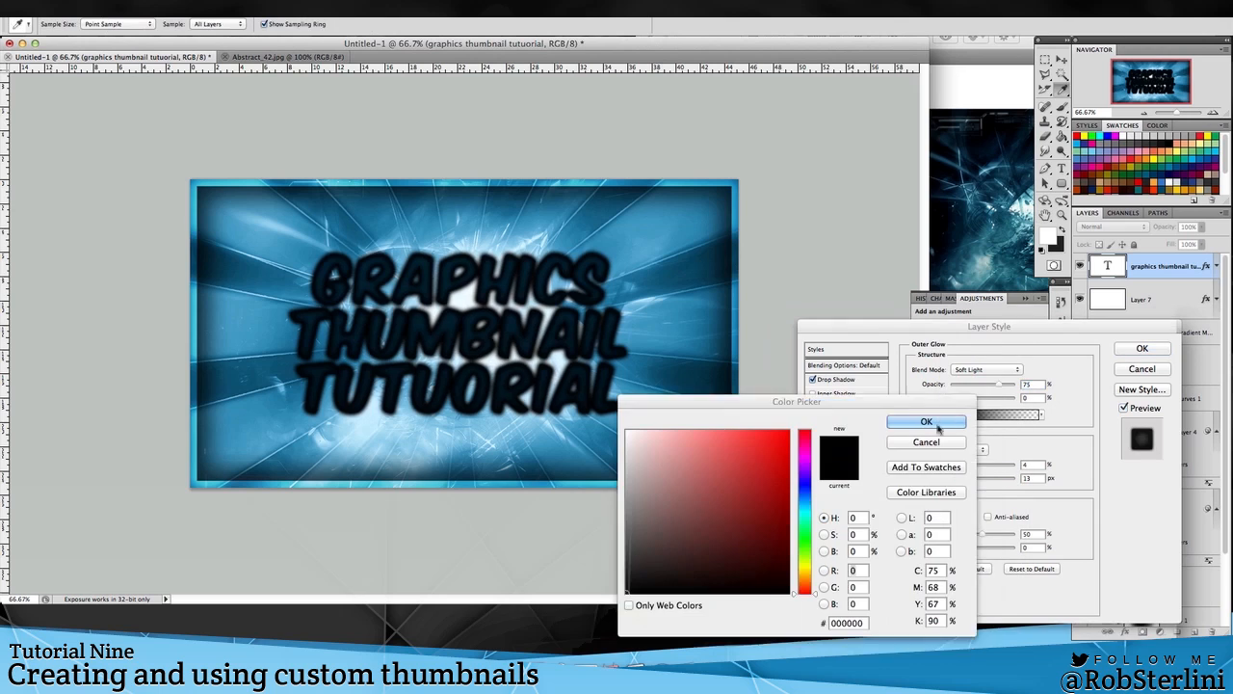
left_click(717, 512)
left_click(632, 435)
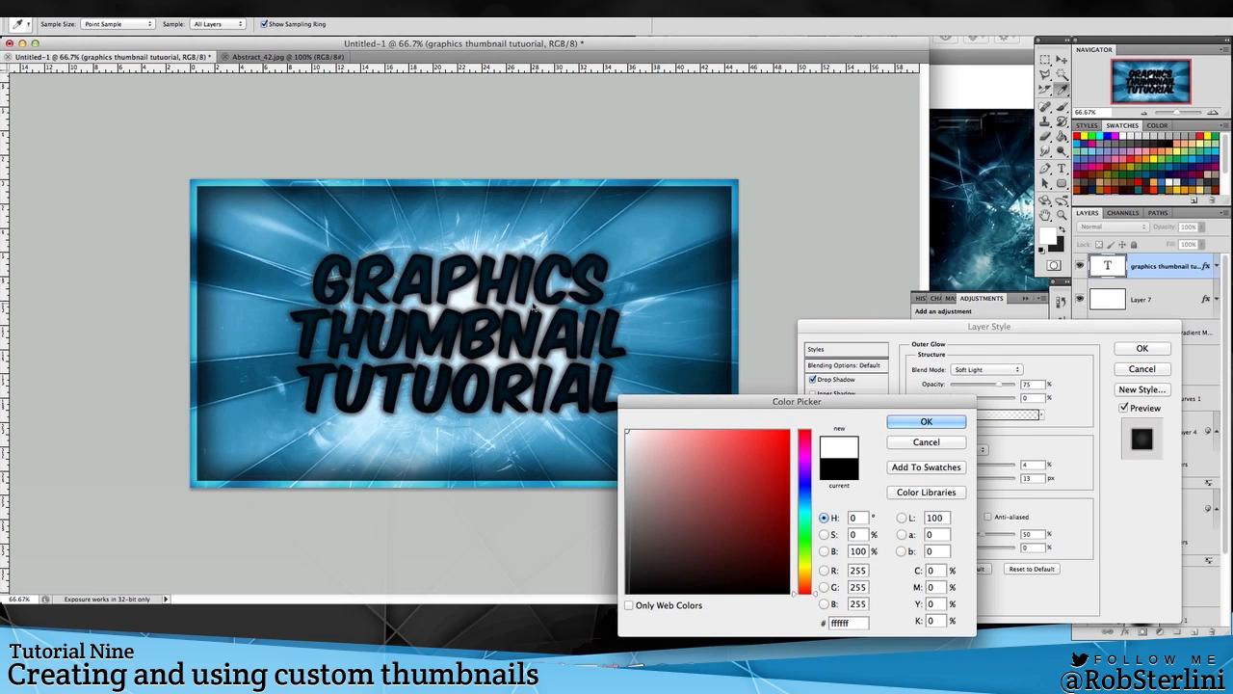
left_click(926, 421)
- Set the title's drop shadow to Soft Light blending with a white (ffffff) colour
left_click(848, 379)
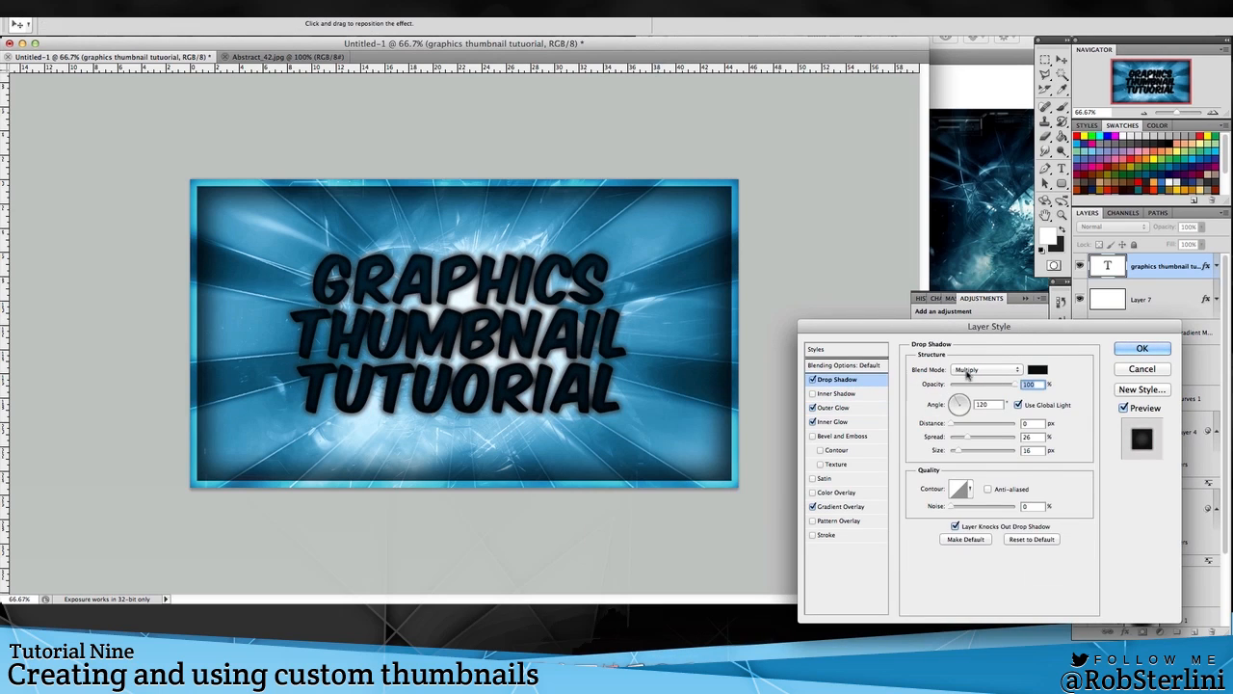
left_click(978, 369)
left_click(969, 469)
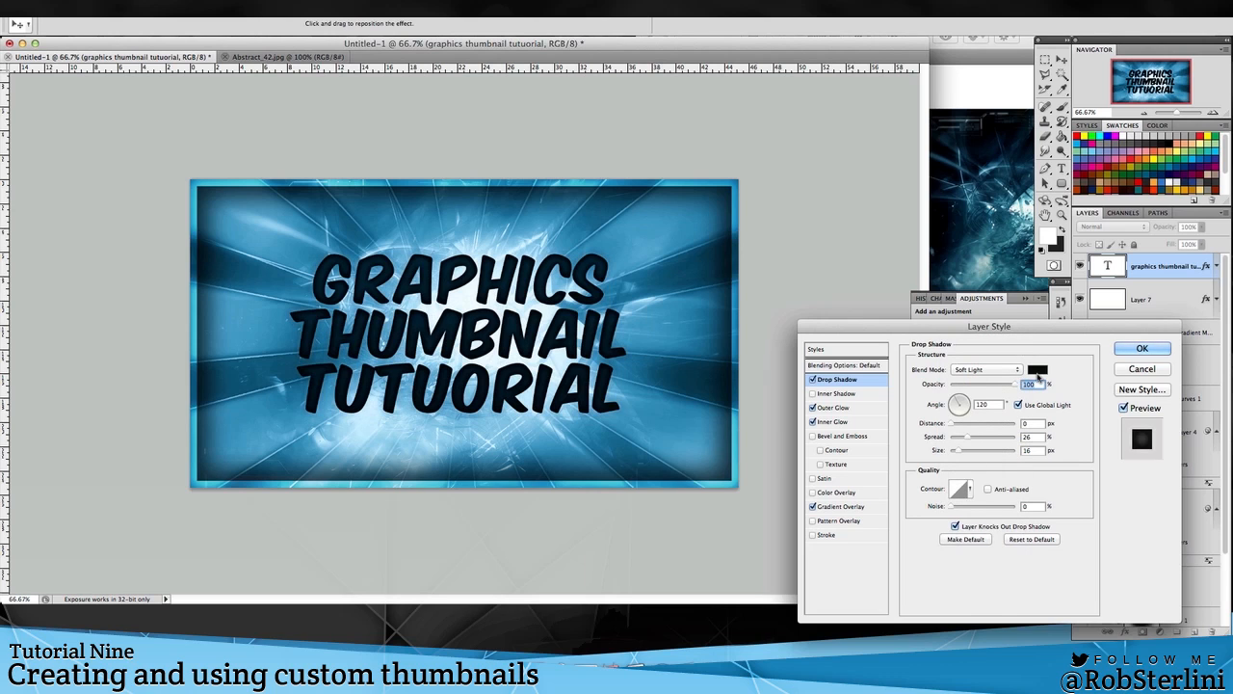
left_click(1037, 369)
left_click(590, 526)
left_click(627, 432)
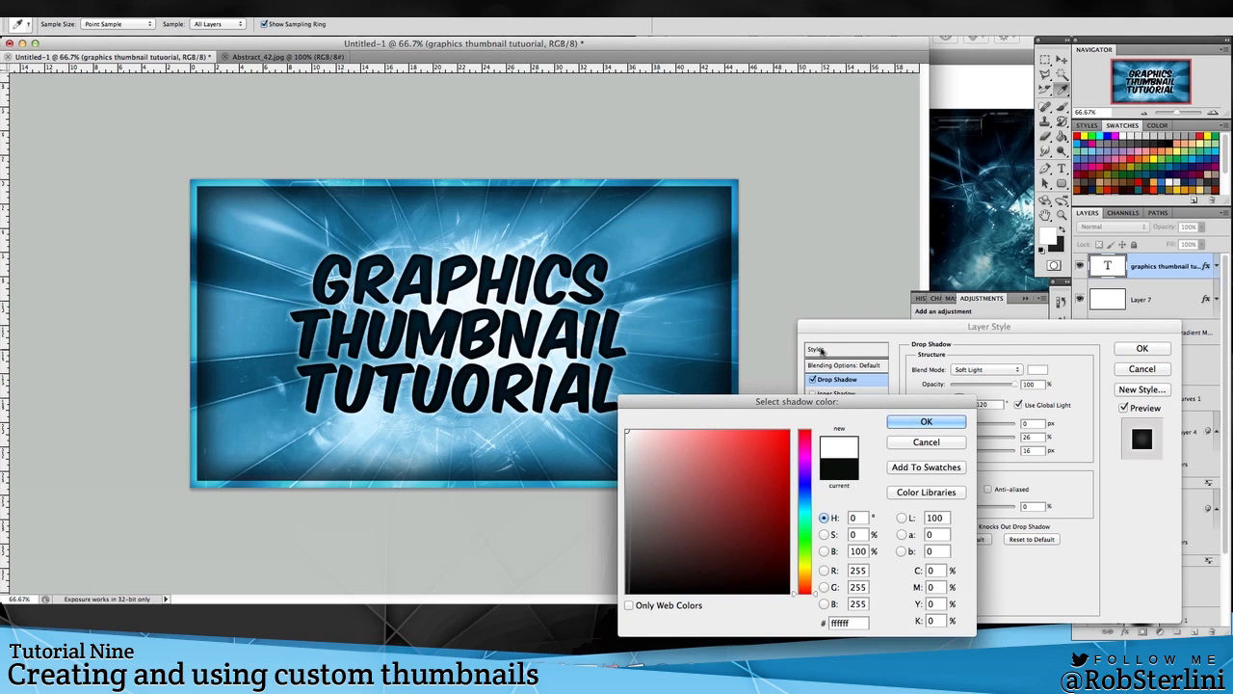
key("Return")
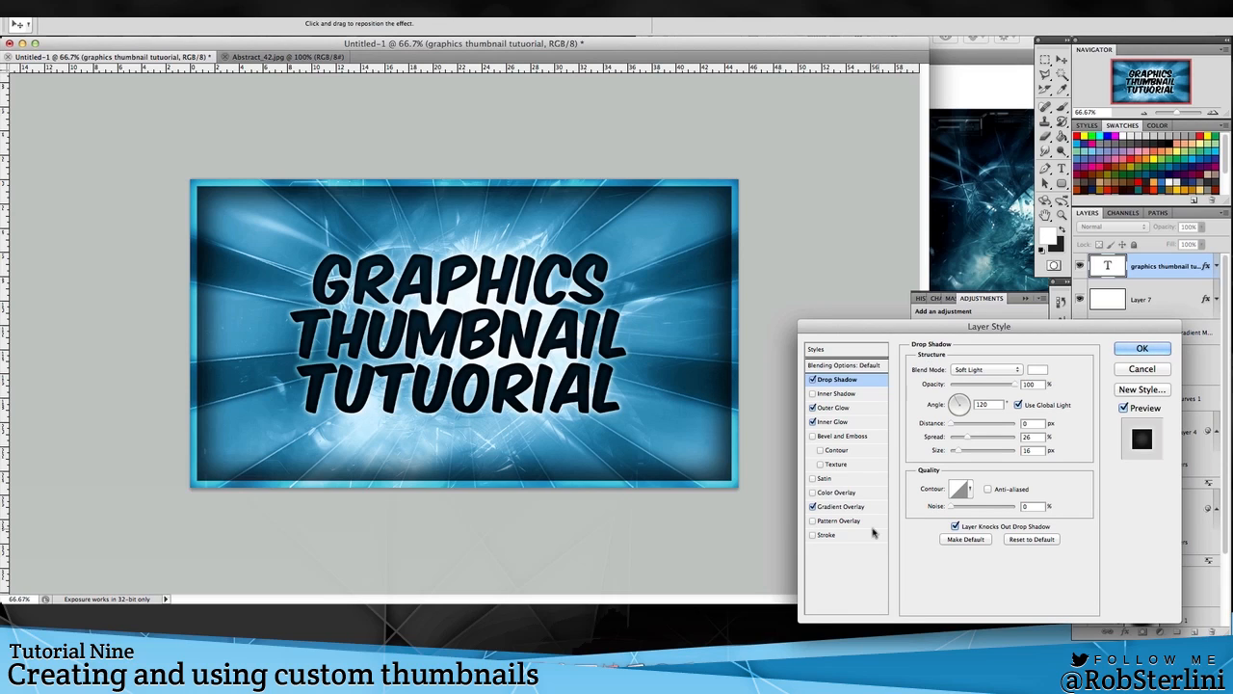
- Add a 2 px outside stroke to the title at 100% opacity in white (ffffff)
left_click(841, 536)
key("Down")
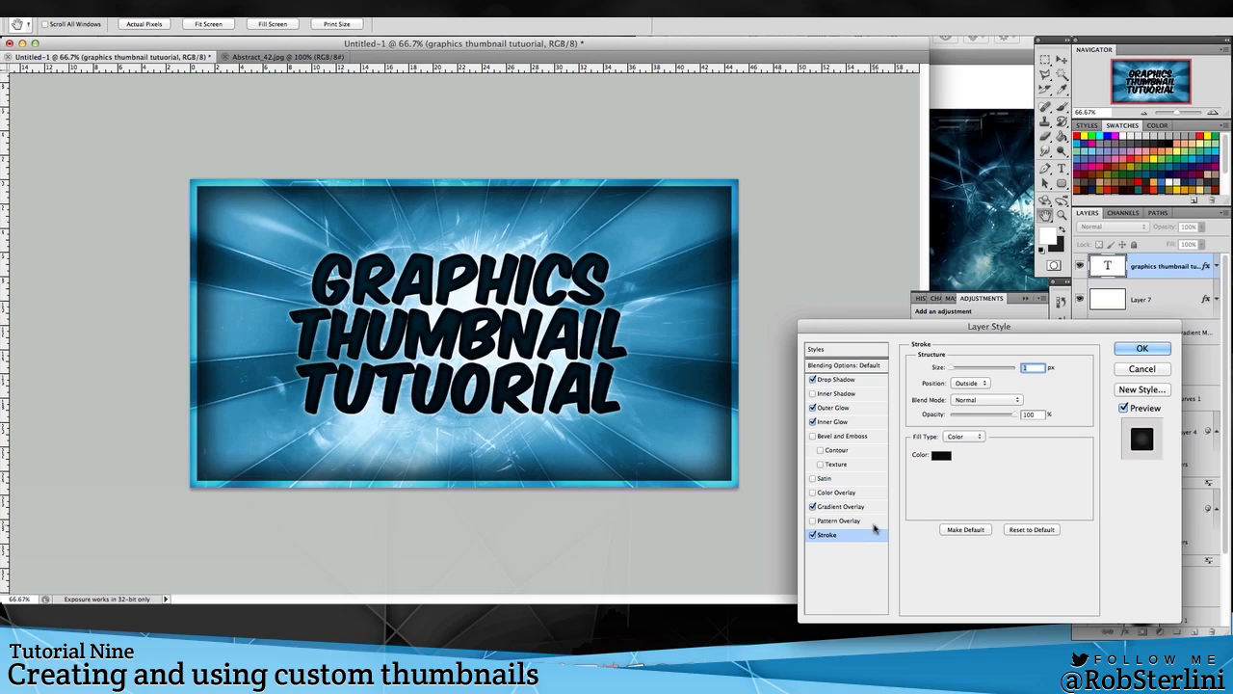
key("Tab")
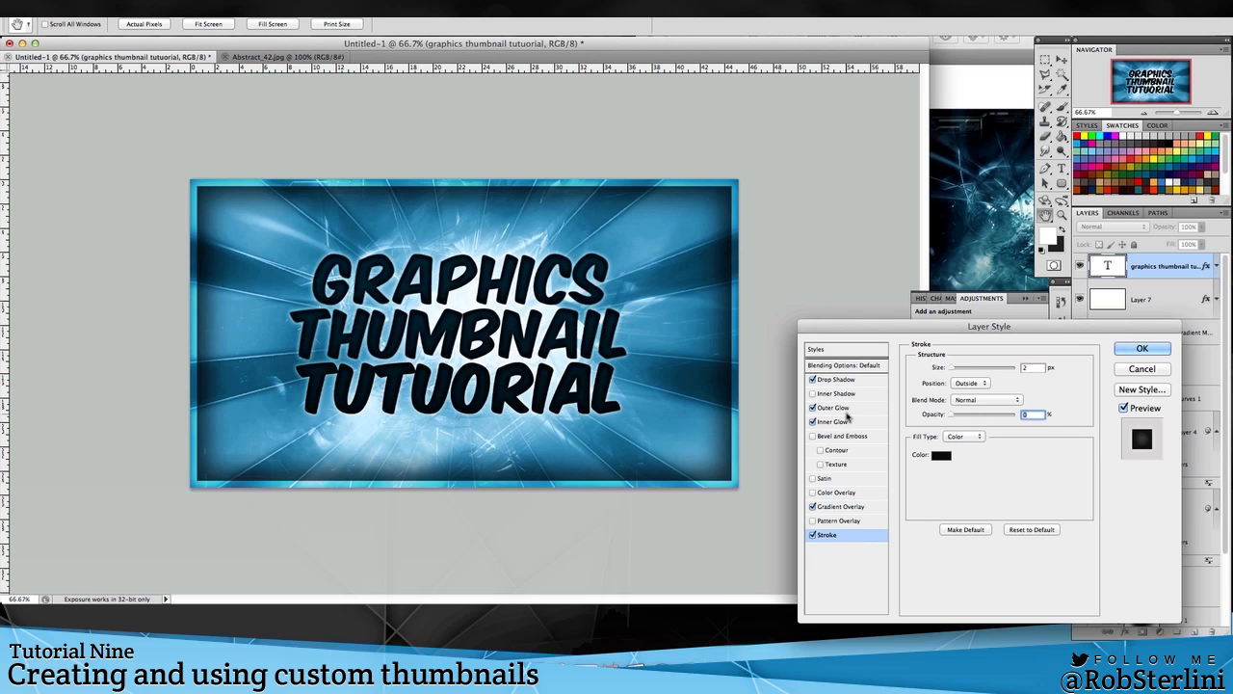
type("100")
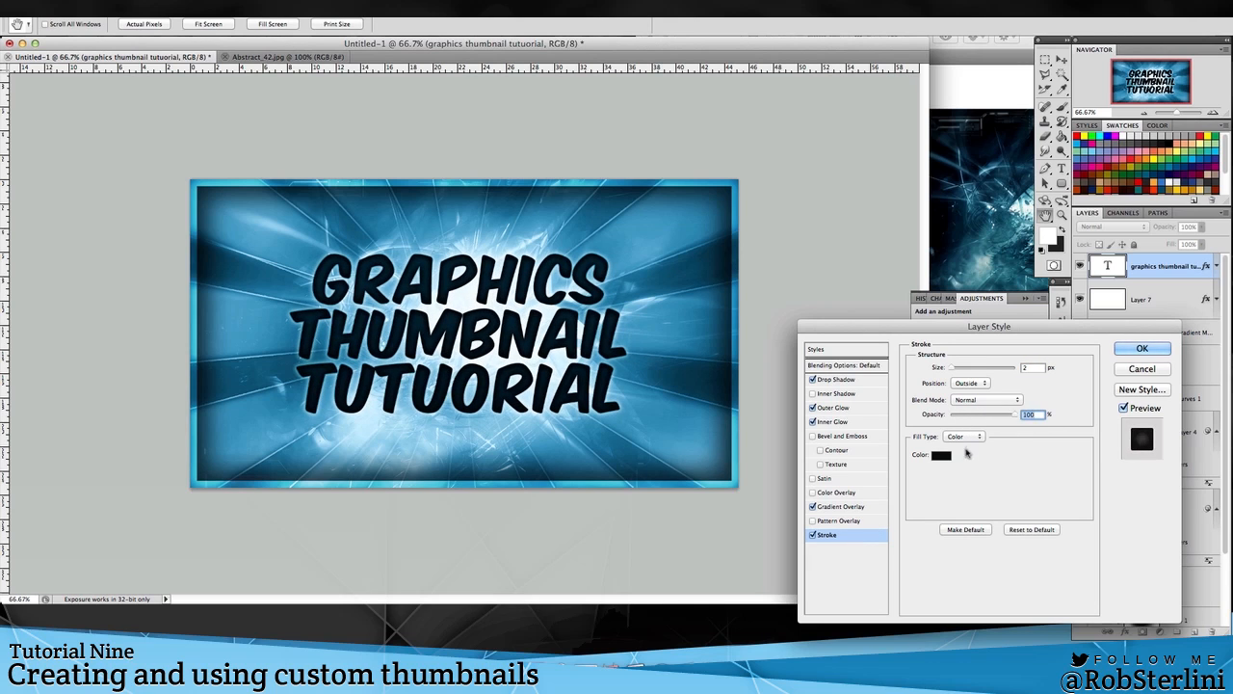
left_click(941, 455)
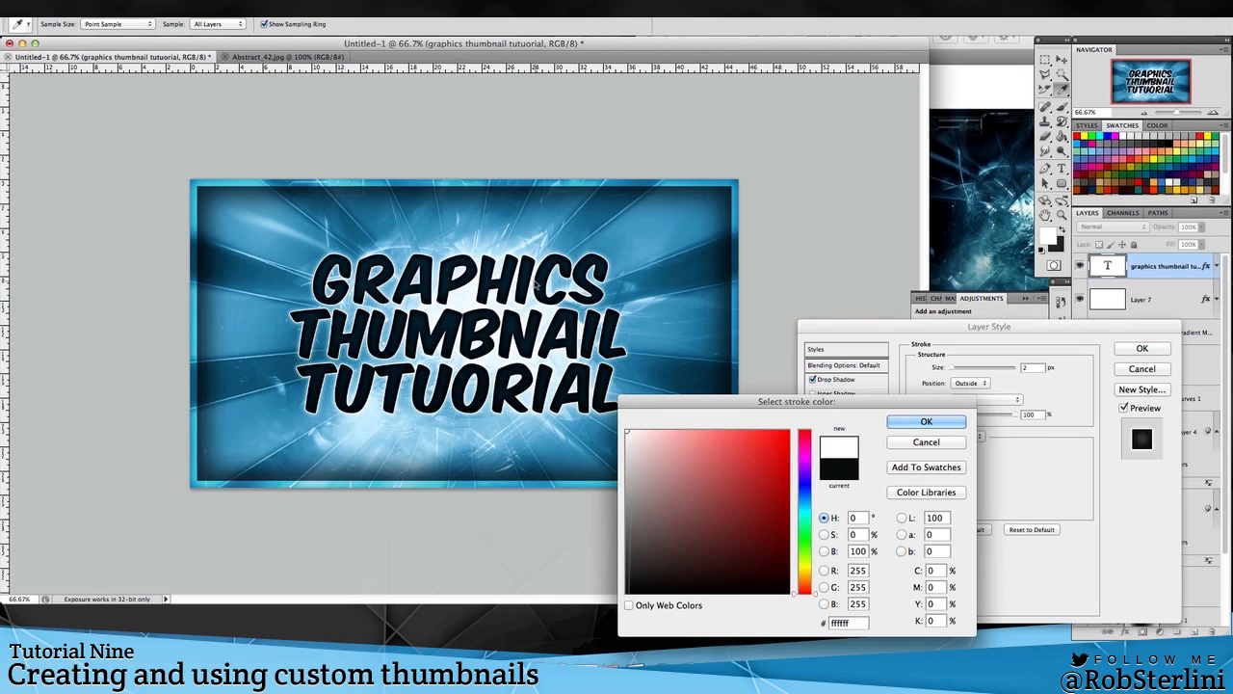
key("Return")
- Increase the title stroke's size to 7 px and apply the layer style
double_click(1036, 370)
type("4")
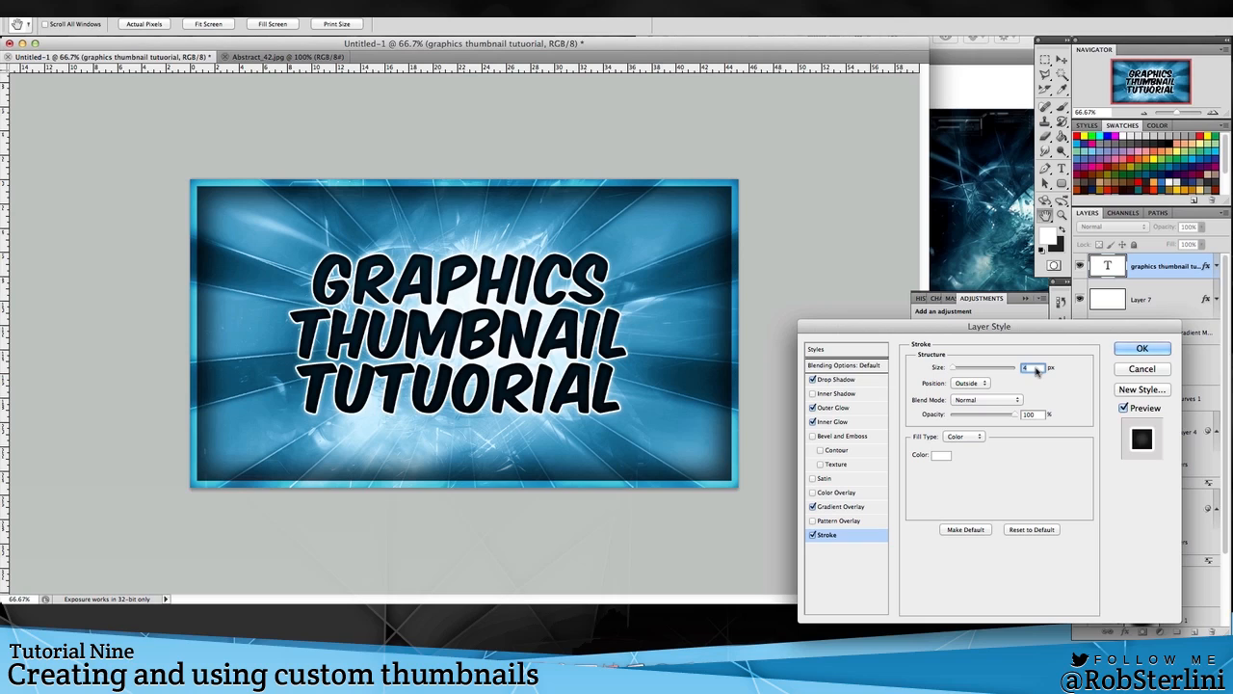
key("Up")
key("Up")
key("Up")
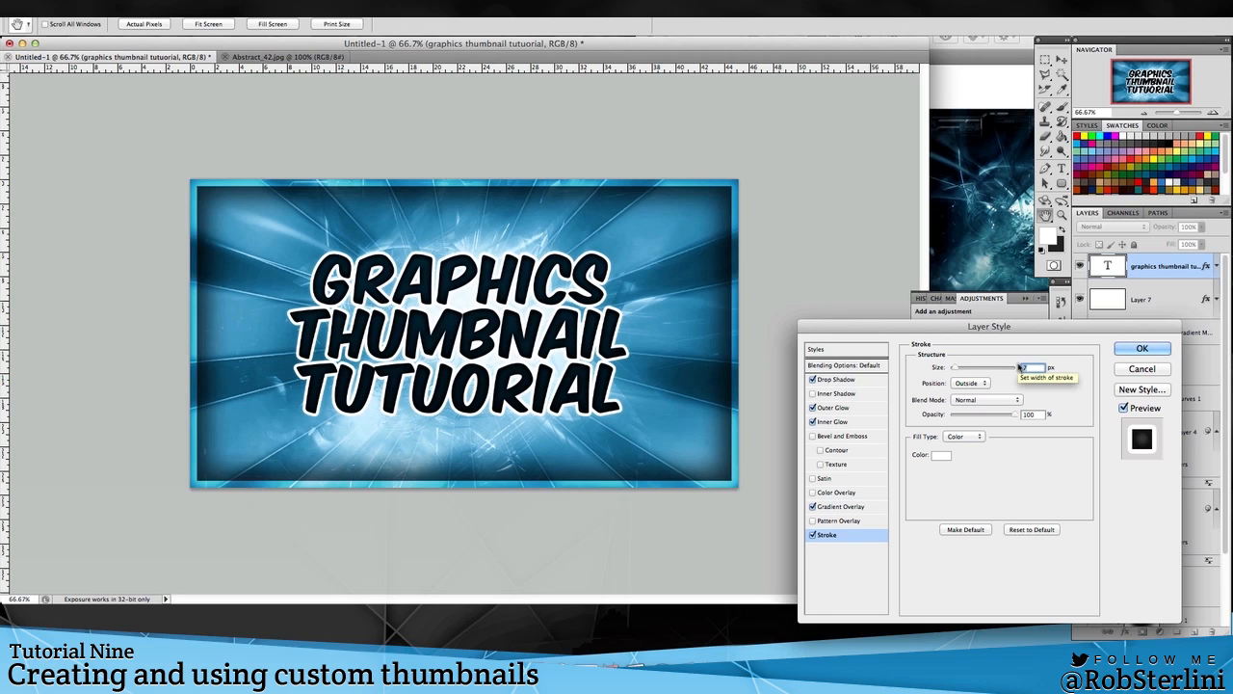
left_click(1139, 348)
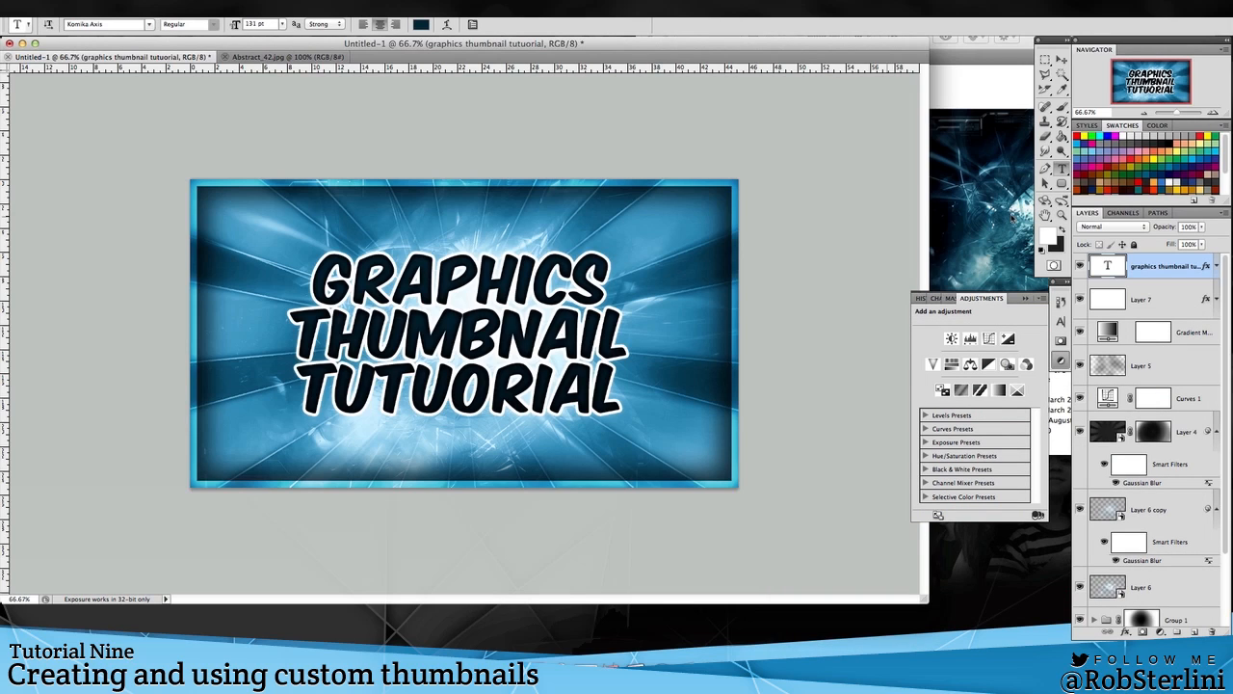
- Delete the history states from Modify Gradient Map Layer onward to restore the red version of the thumbnail
left_click(1060, 303)
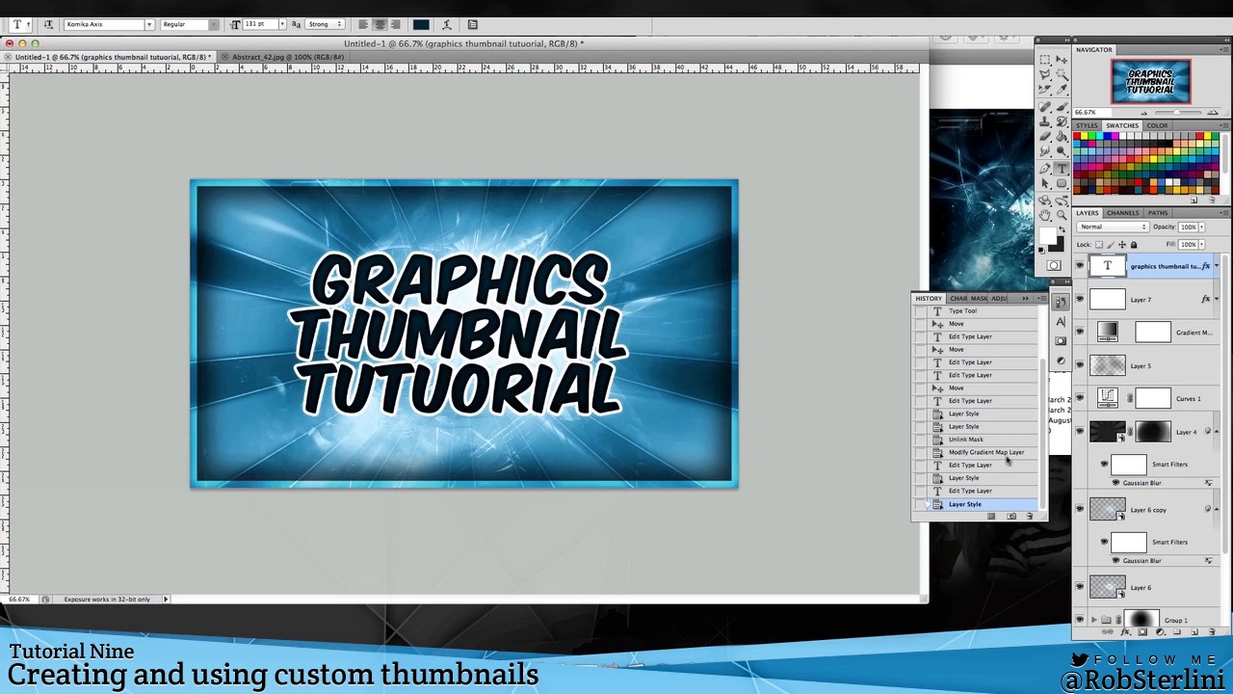
left_click(1007, 453)
left_click(1031, 517)
key("Return")
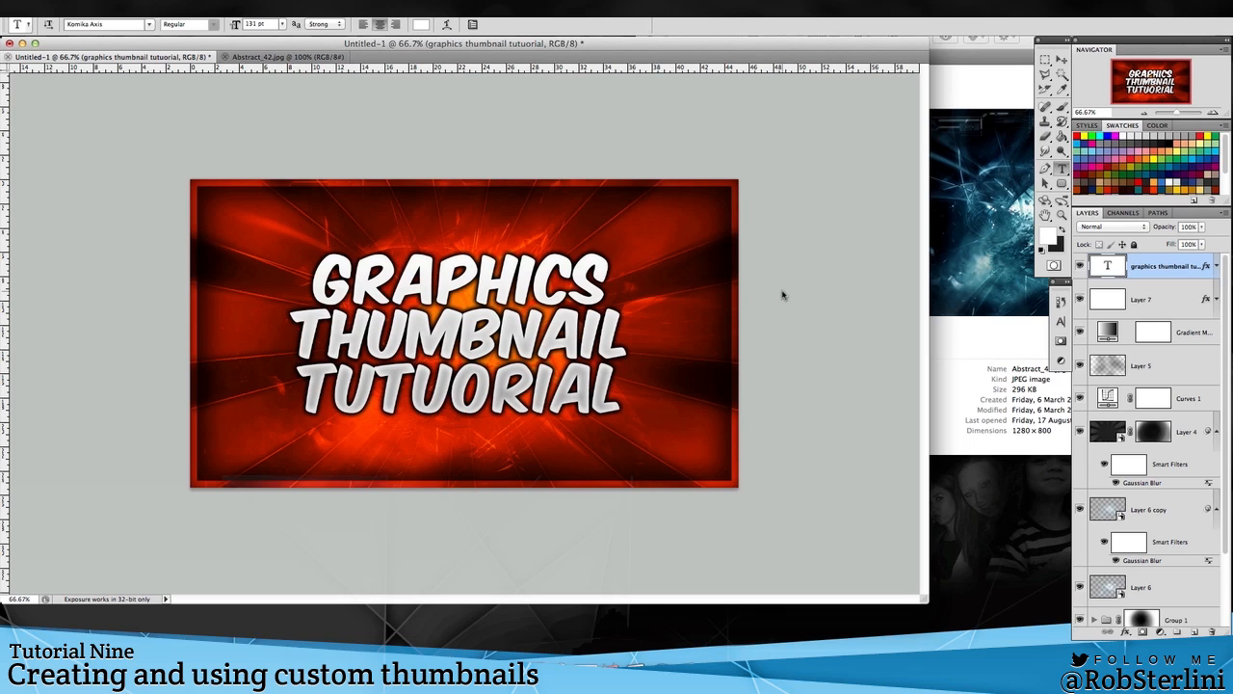
- Start saving the thumbnail to the Desktop and choose PNG as the file format
key("super+s")
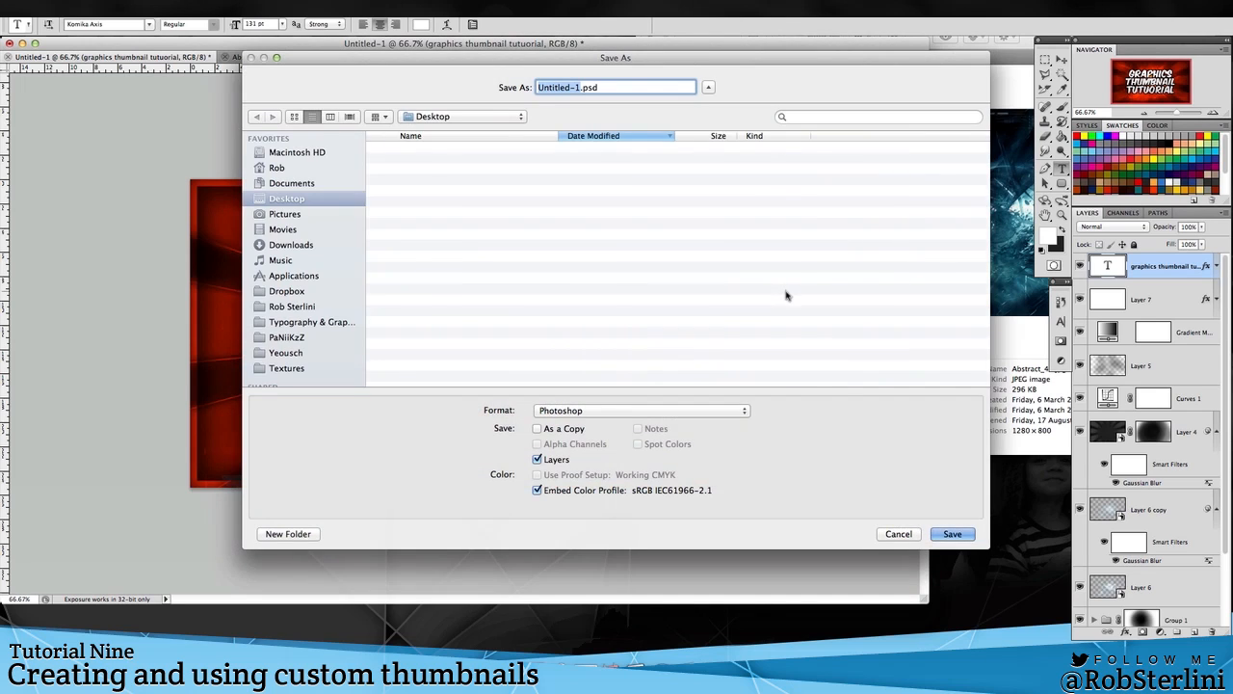
left_click(599, 410)
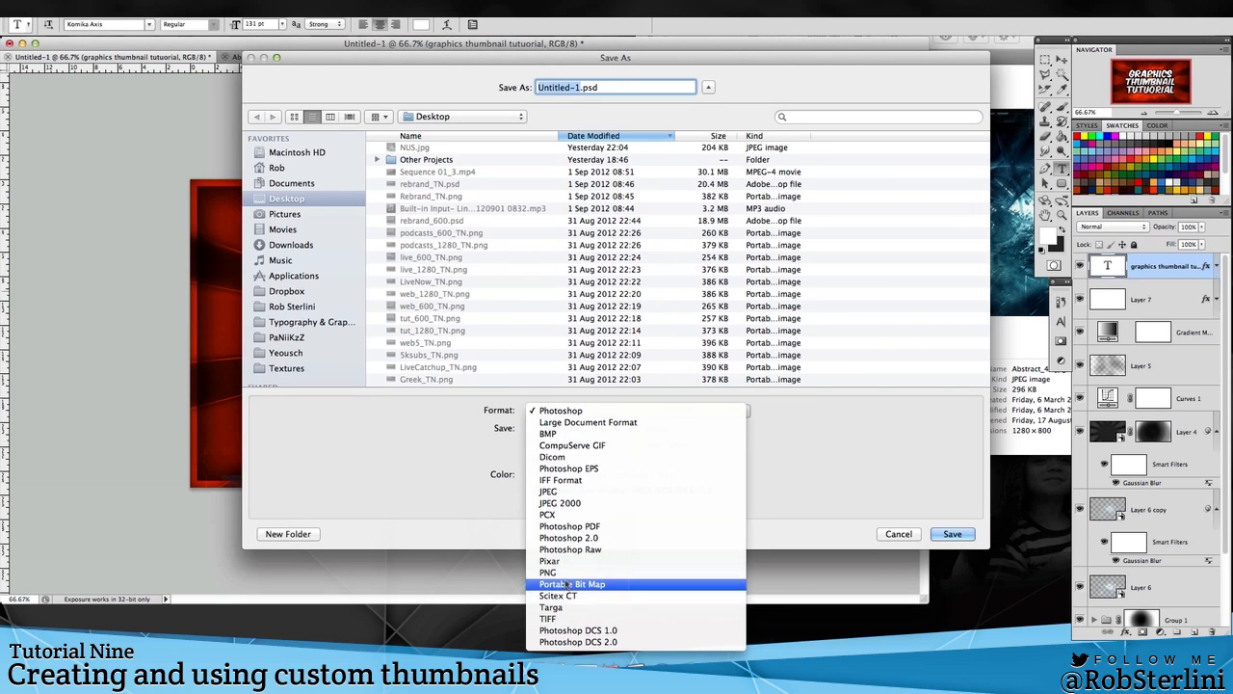
left_click(616, 572)
- Name the file tutorialthumbie_TN.png and save it with no interlacing
type("thumbnail.png")
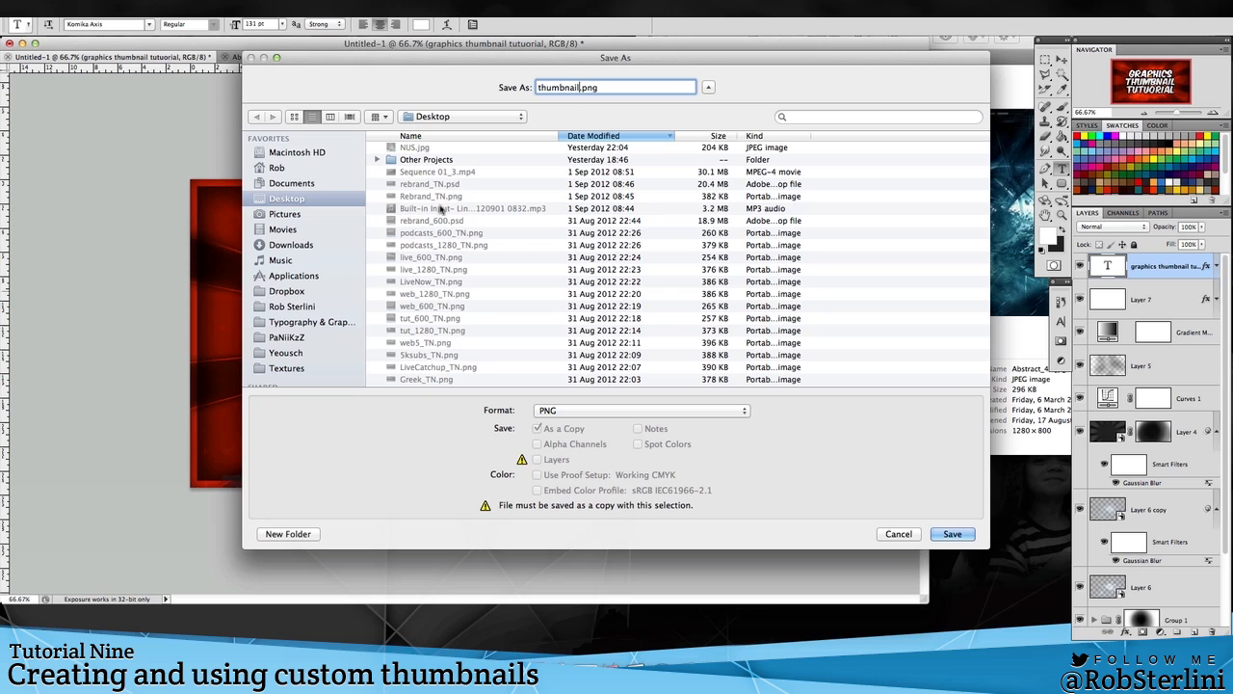
scroll(438, 234, "up", 5)
key("BackSpace")
key("BackSpace")
key("BackSpace")
key("BackSpace")
key("BackSpace")
key("BackSpace")
key("BackSpace")
key("BackSpace")
type("utorialthumbie_TN")
key("Return")
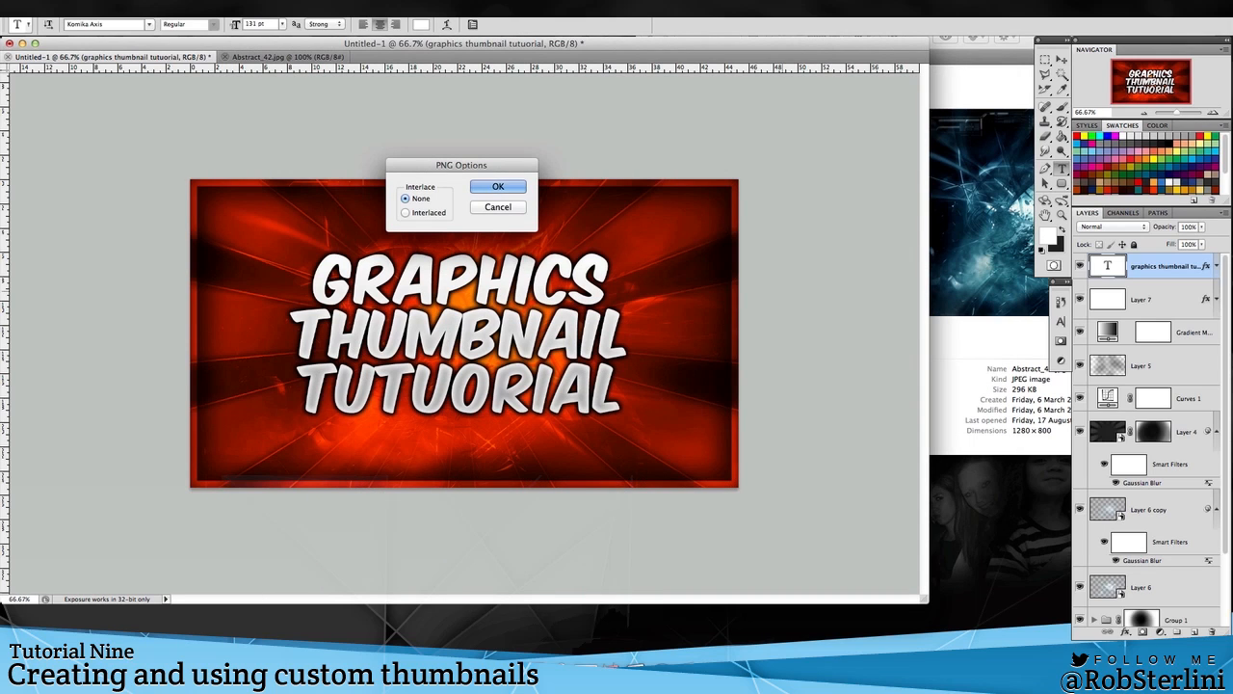
key("Return")
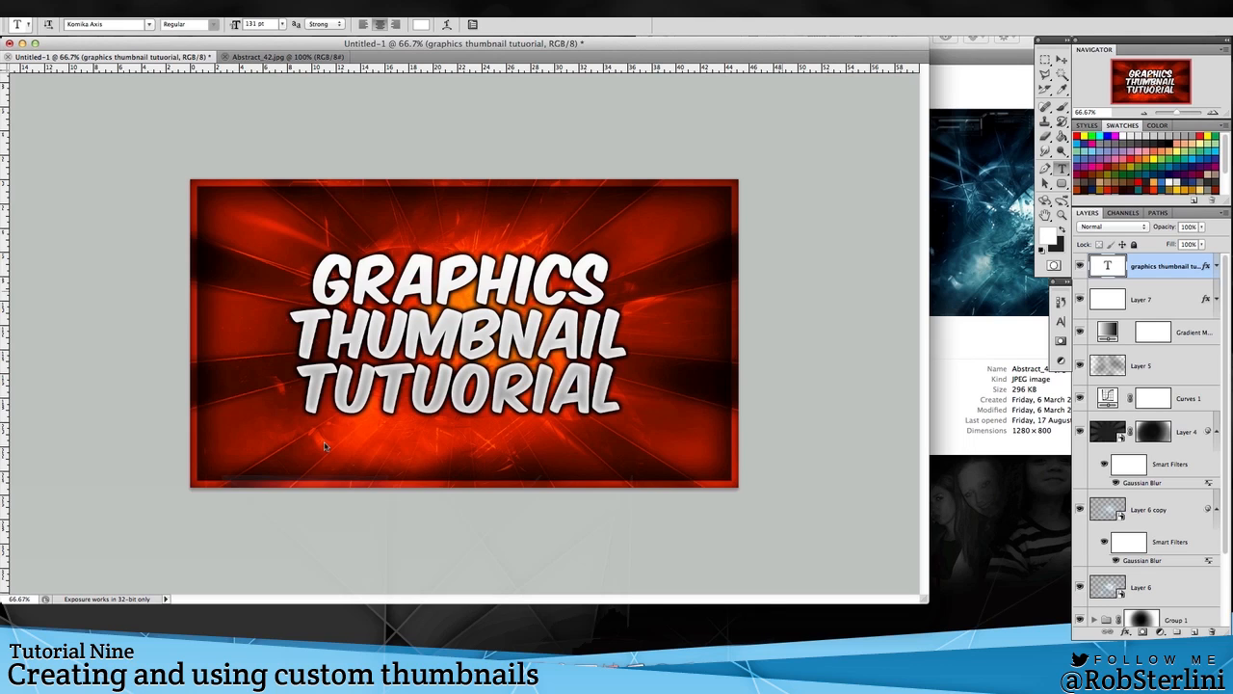
- Switch to YouTube's video manager in the browser and open the "Welcome to the rebrand!" video for editing
left_click(351, 655)
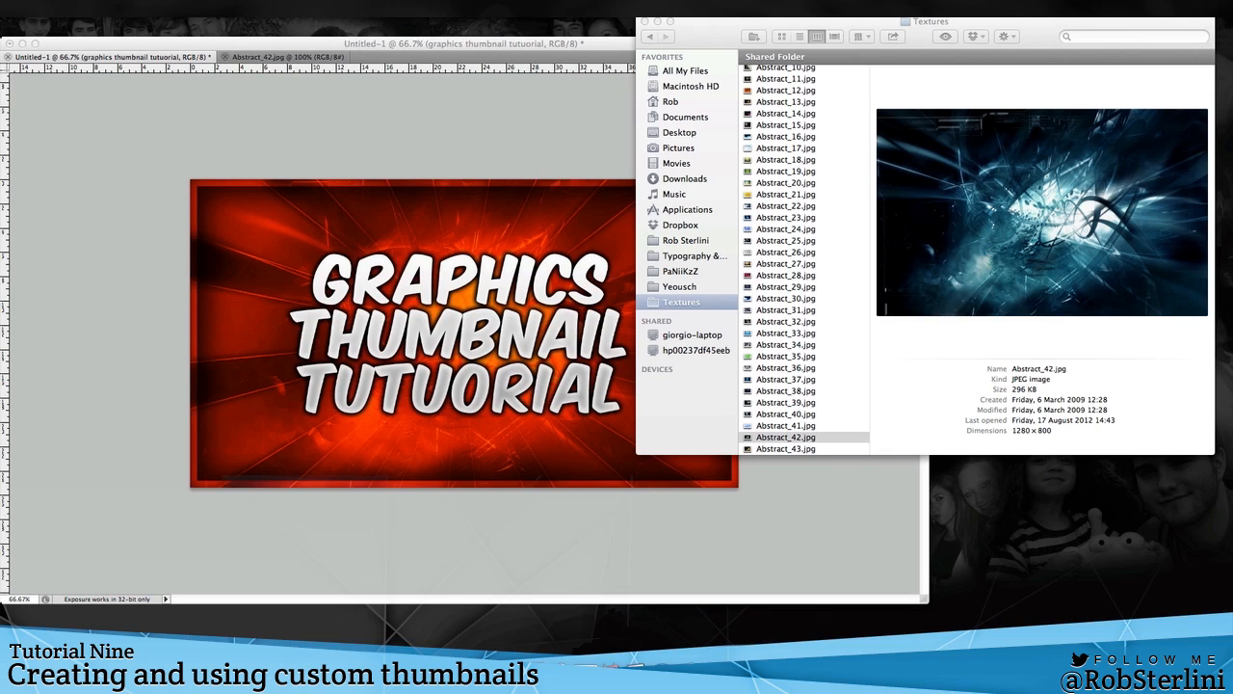
left_click_drag(1, 414, 574, 40)
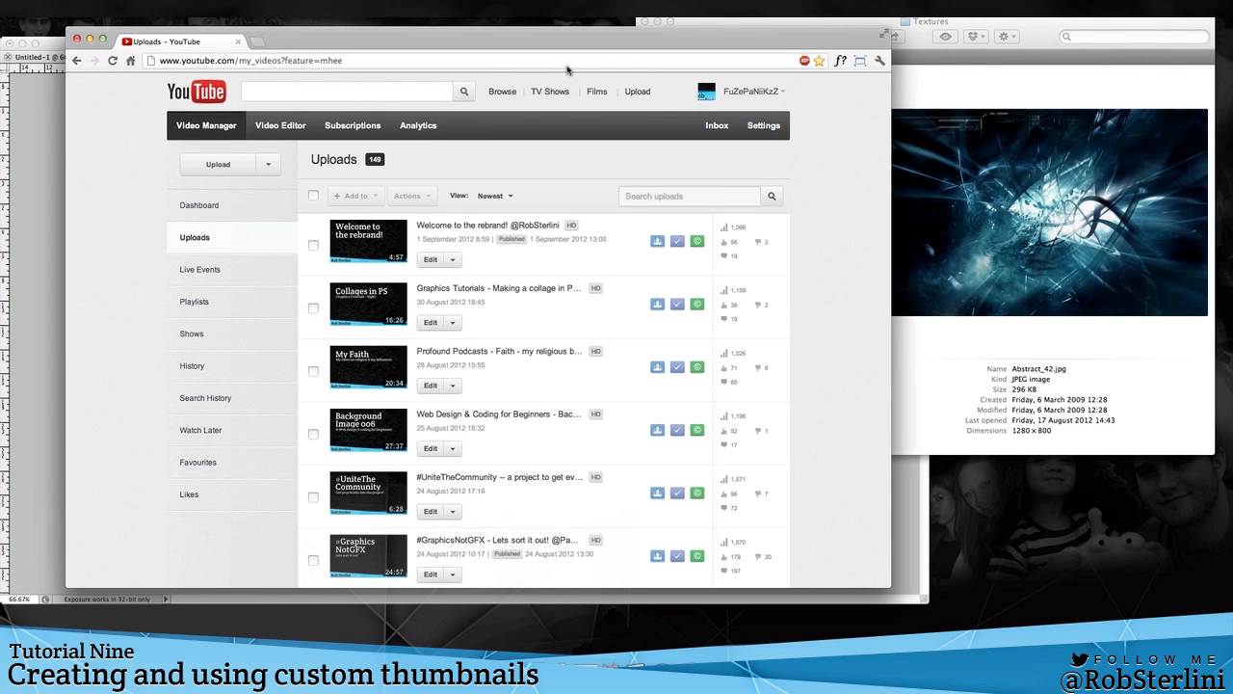
left_click(431, 260)
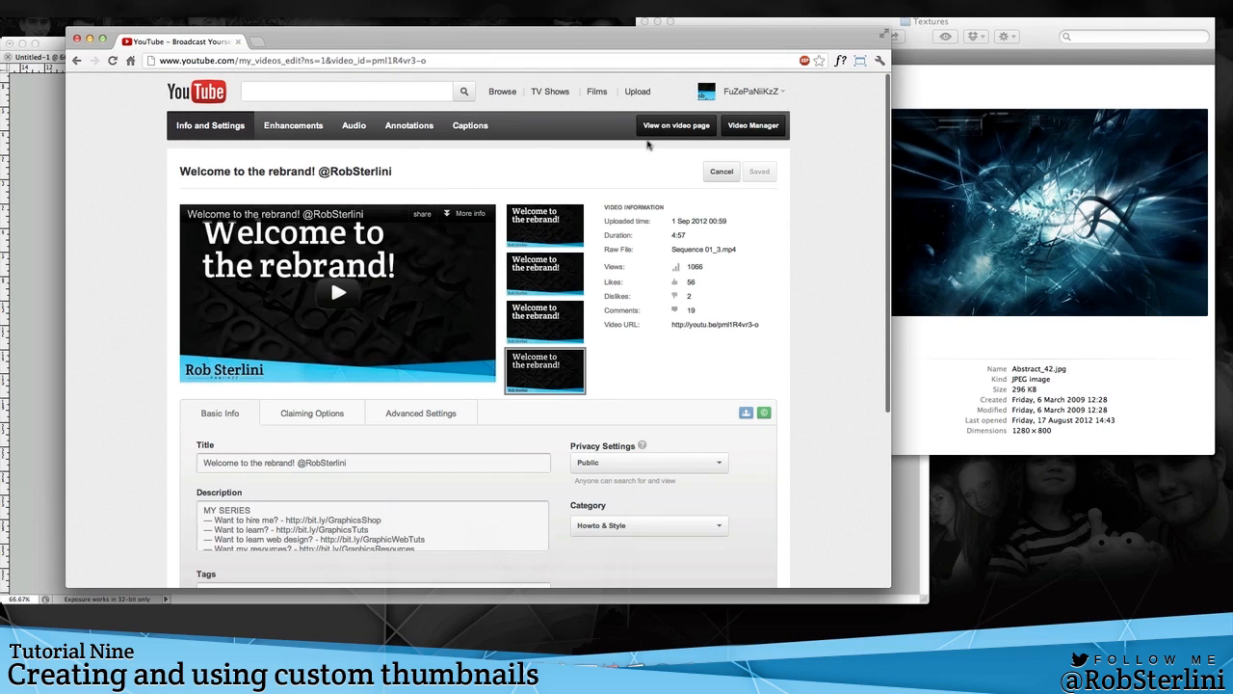
- Upload tutorialthumbie_TN.png from the Desktop as the video's custom thumbnail
mouse_move(545, 222)
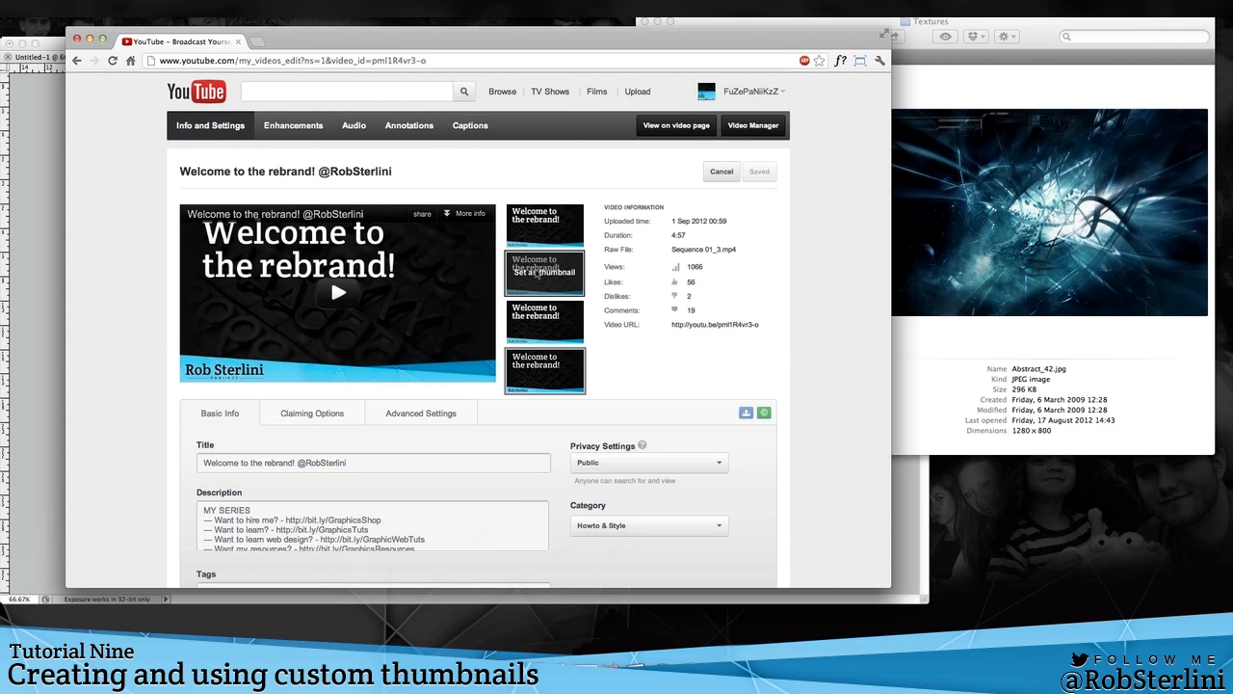
left_click(545, 369)
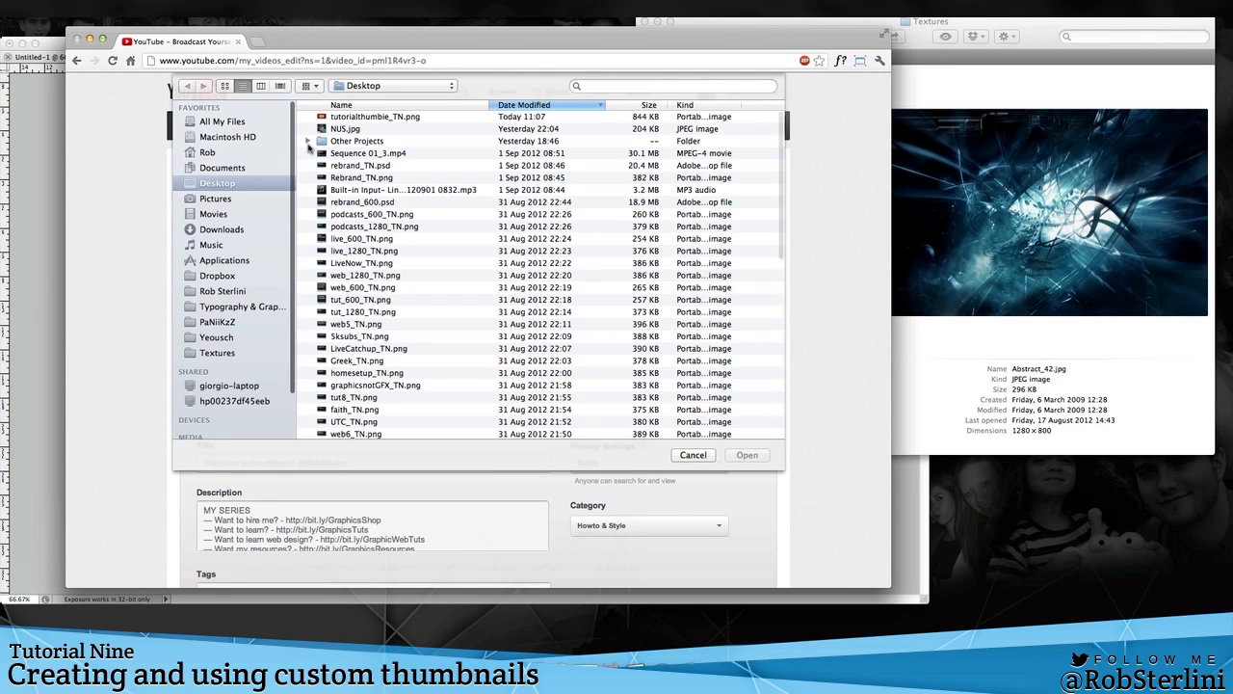
double_click(373, 119)
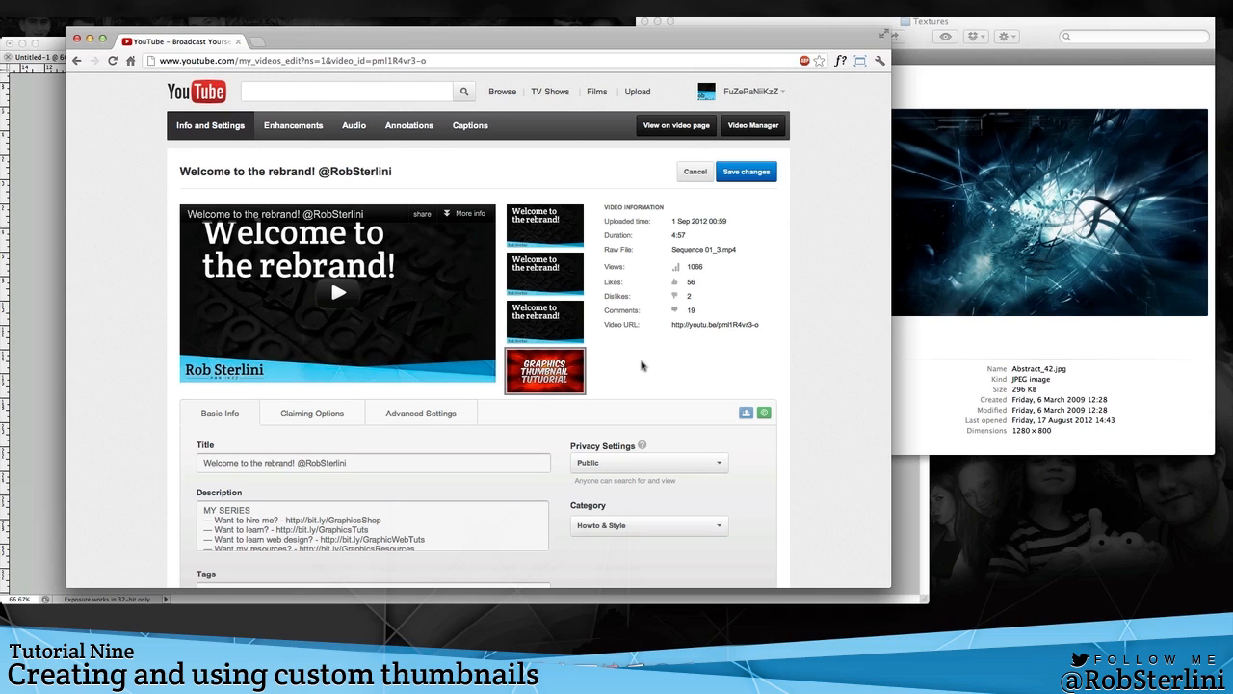
- Discard the unsaved thumbnail change on the video's edit page
mouse_move(565, 273)
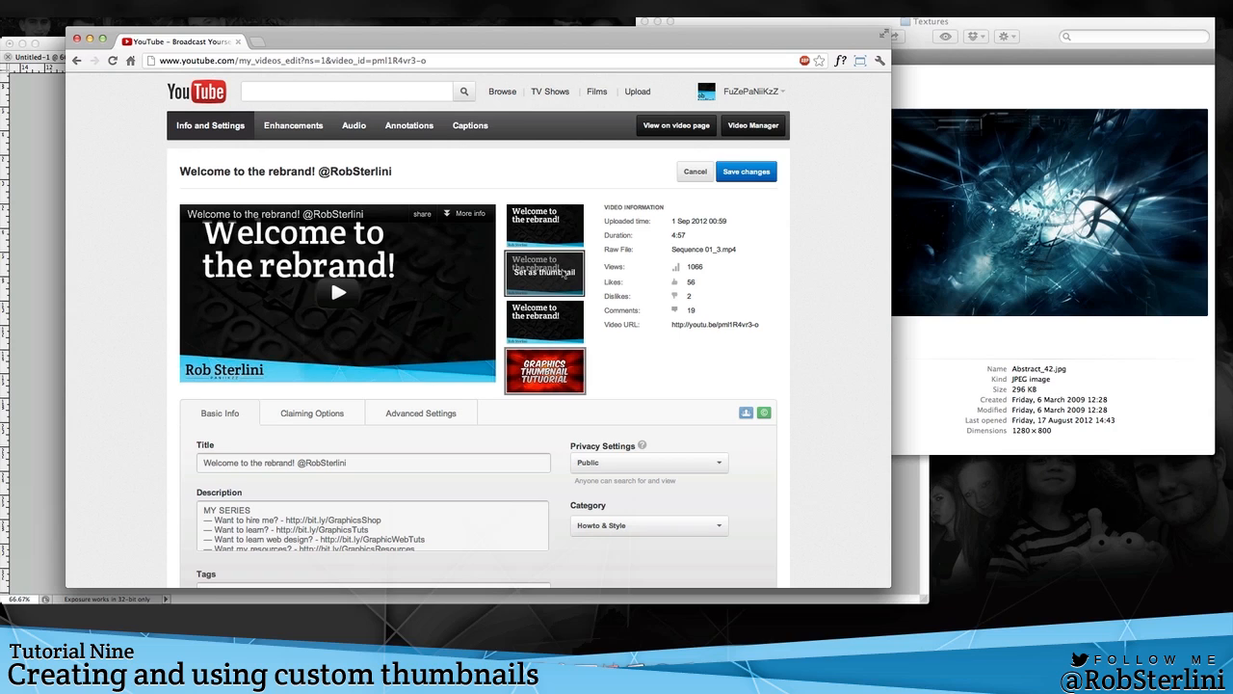
mouse_move(559, 381)
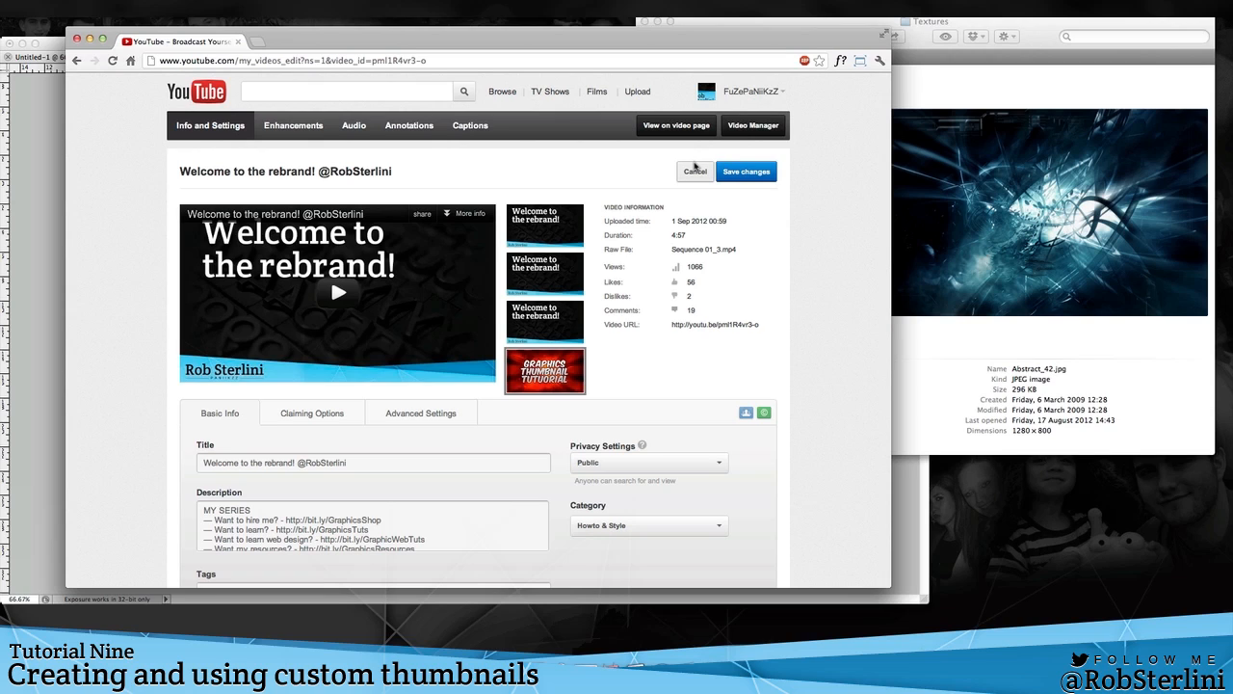
left_click(699, 168)
left_click(696, 245)
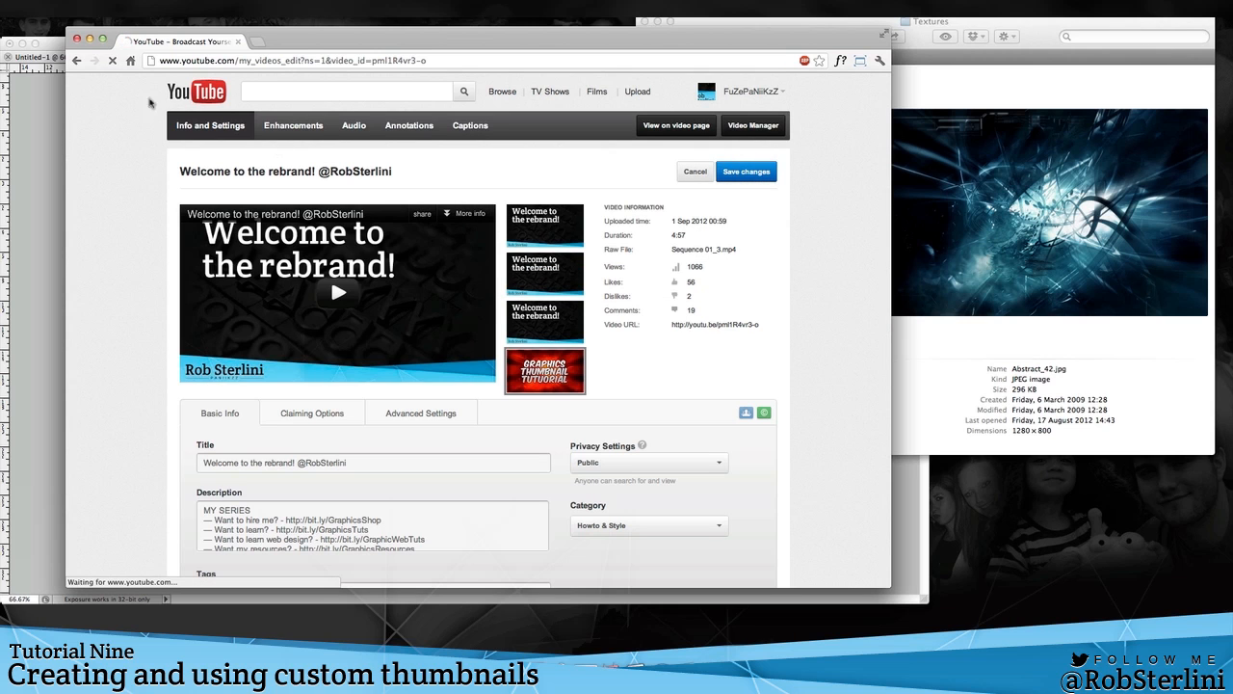
- Put the browser window away and switch back to the thumbnail document in Photoshop
left_click_drag(324, 41, 0, 247)
left_click(84, 161)
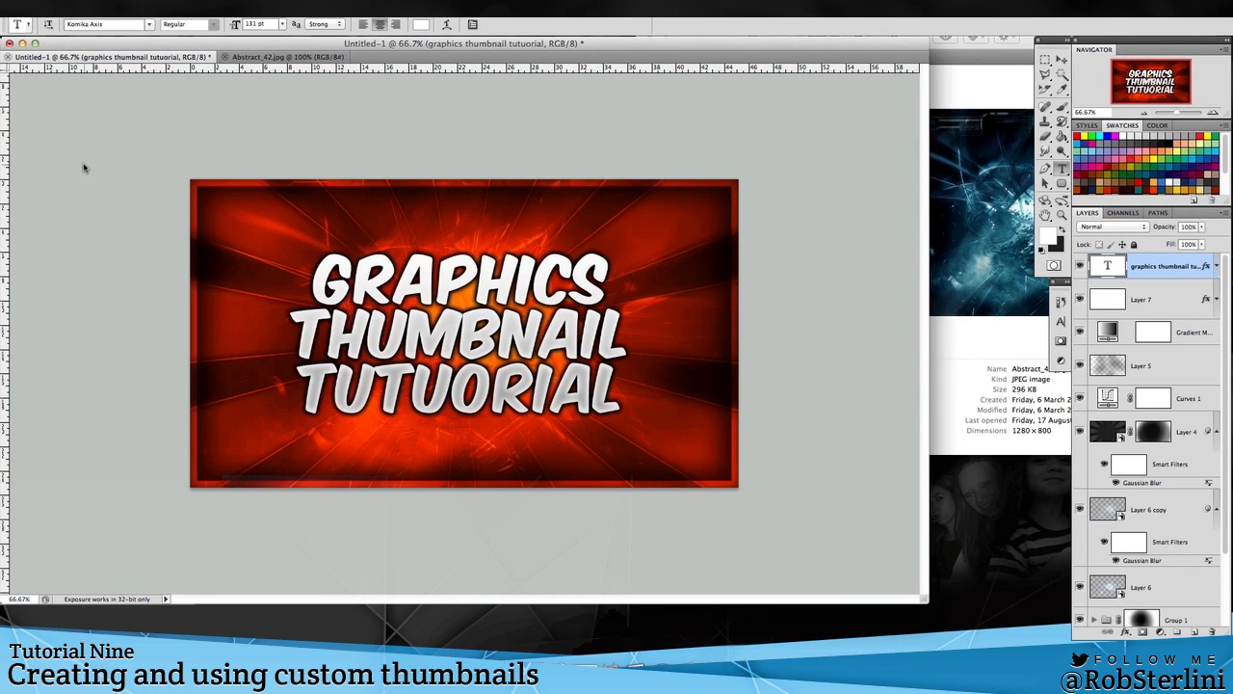
left_click_drag(1009, 117, 993, 94)
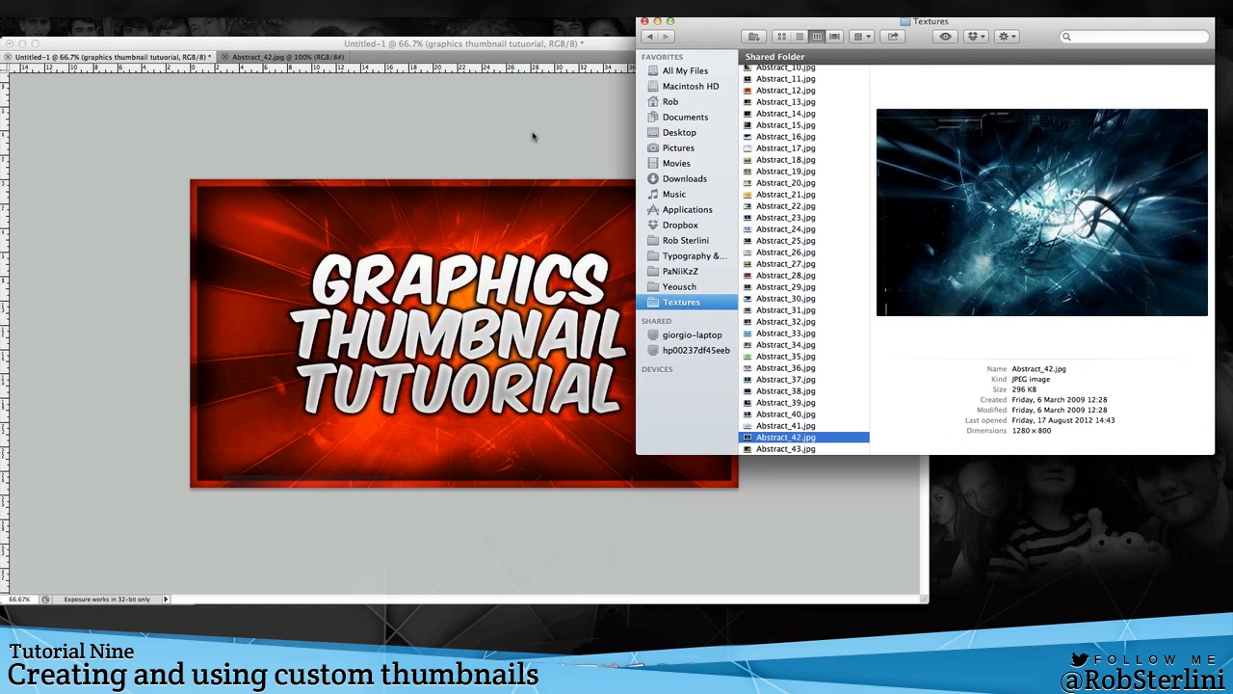
left_click(529, 136)
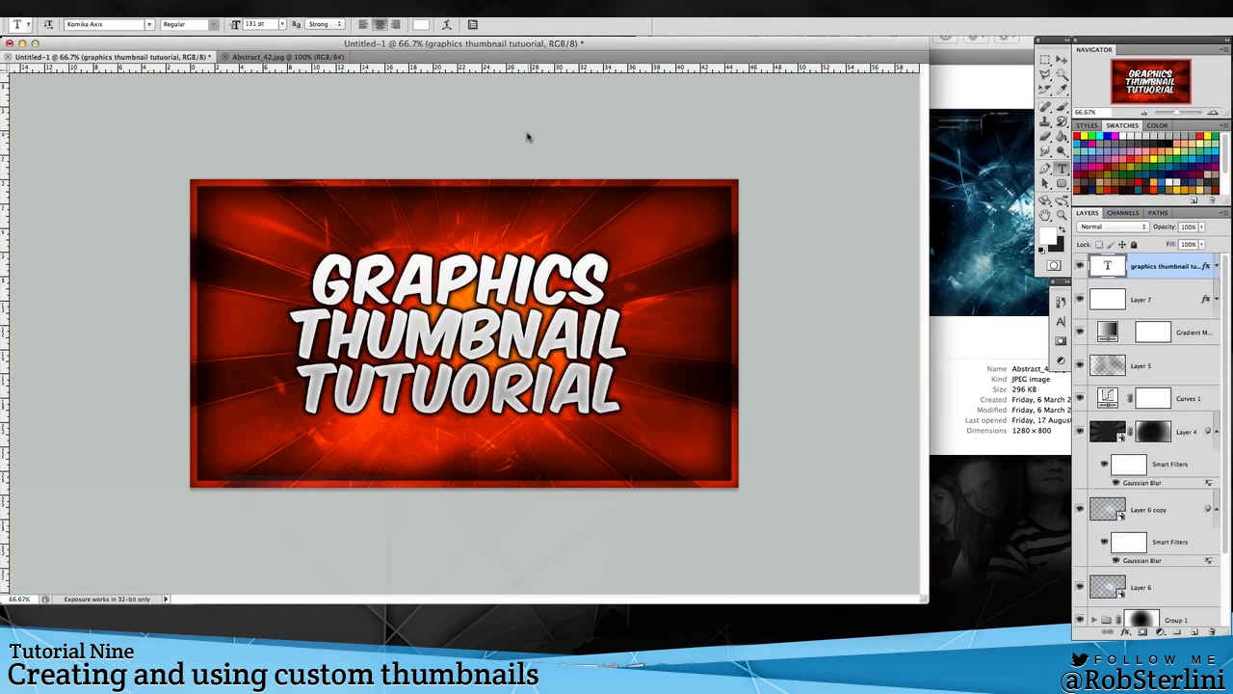